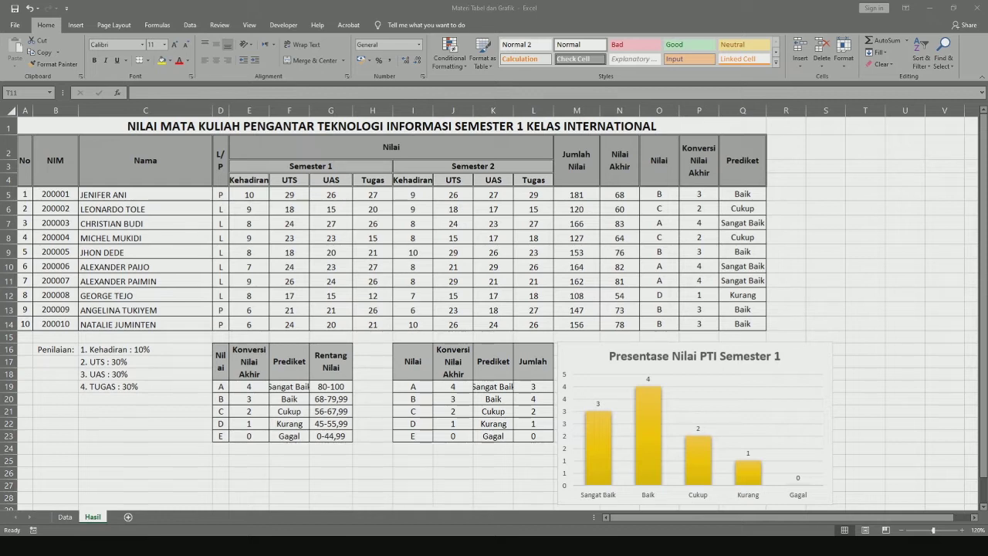
Step: Add a new blank worksheet after the Hasil sheet for rebuilding the grade table
key(alt+Tab)
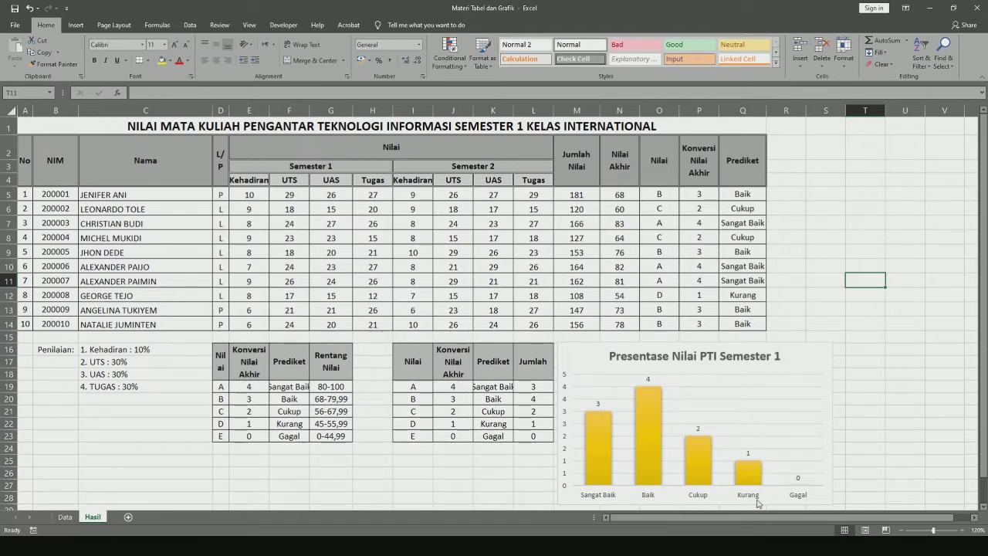
click(128, 516)
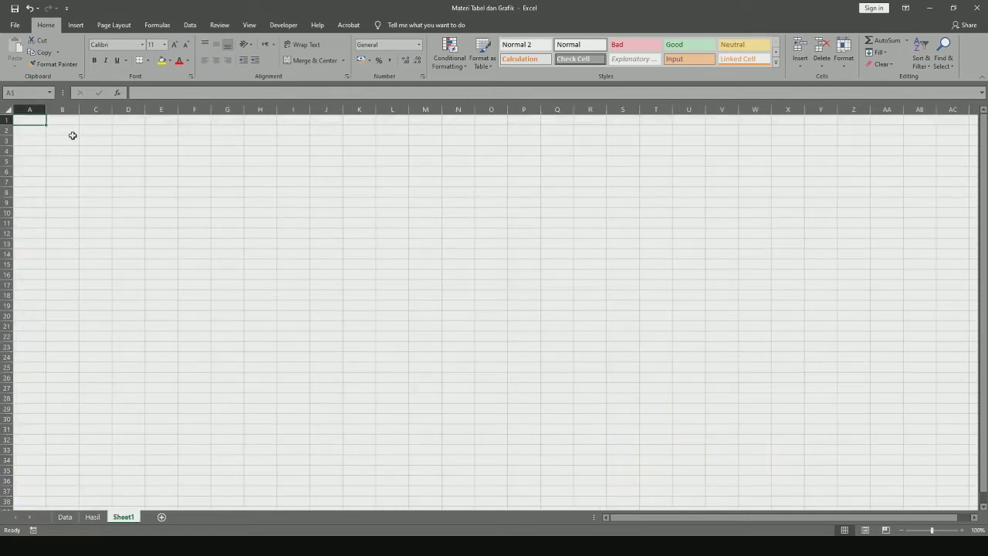
click(93, 517)
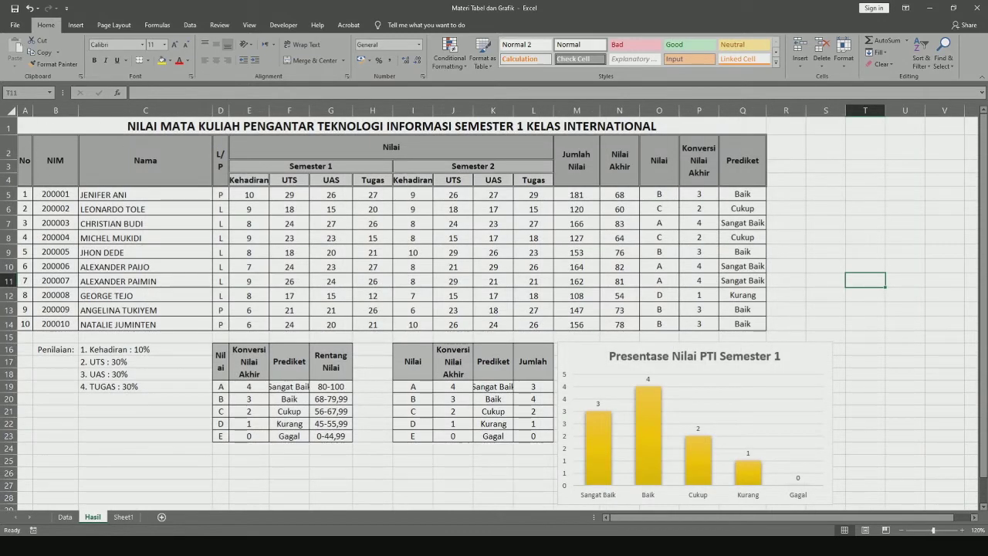
click(122, 517)
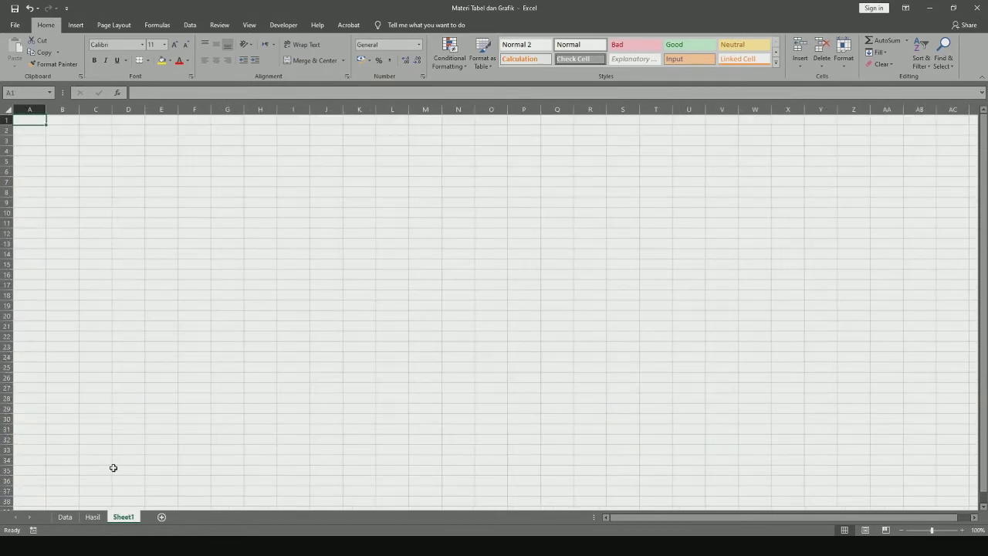
Step: Copy the merged title from row 1 of the Hasil sheet into cell A1 of Sheet1
click(101, 518)
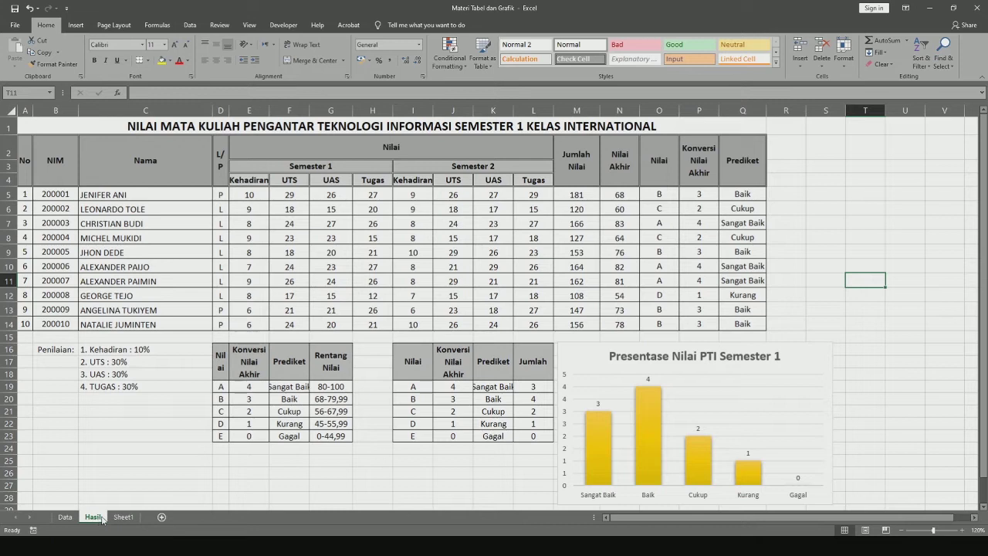
click(168, 126)
key(ctrl+c)
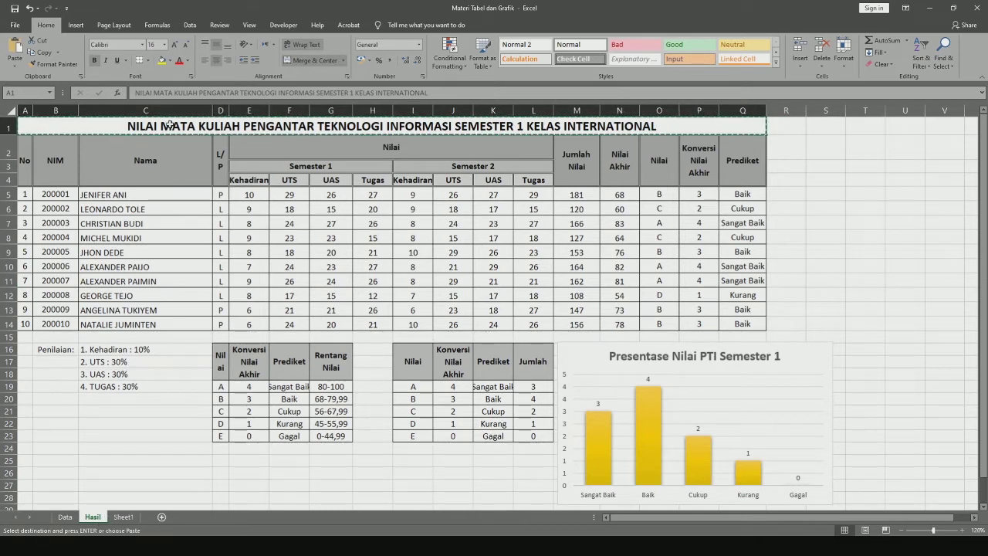
click(122, 516)
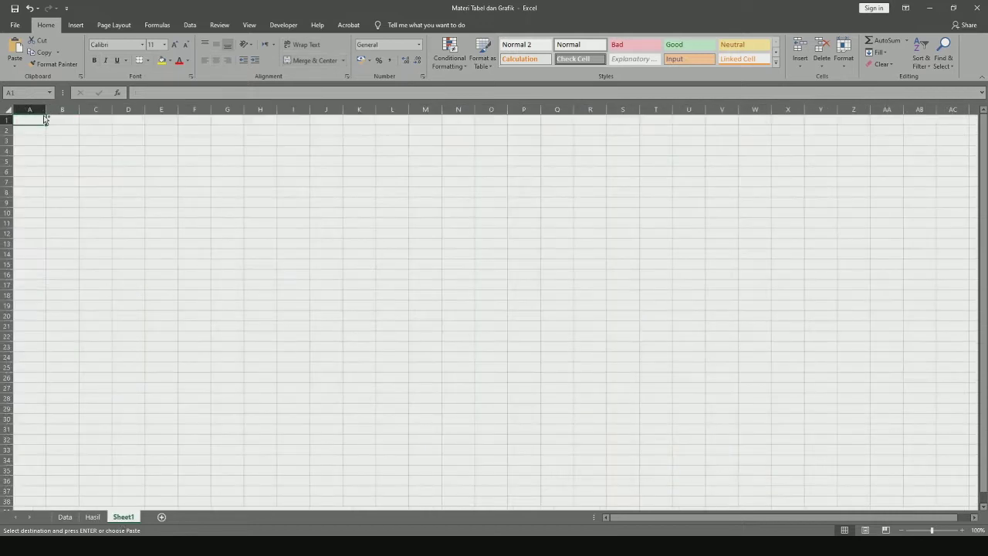
key(ctrl+v)
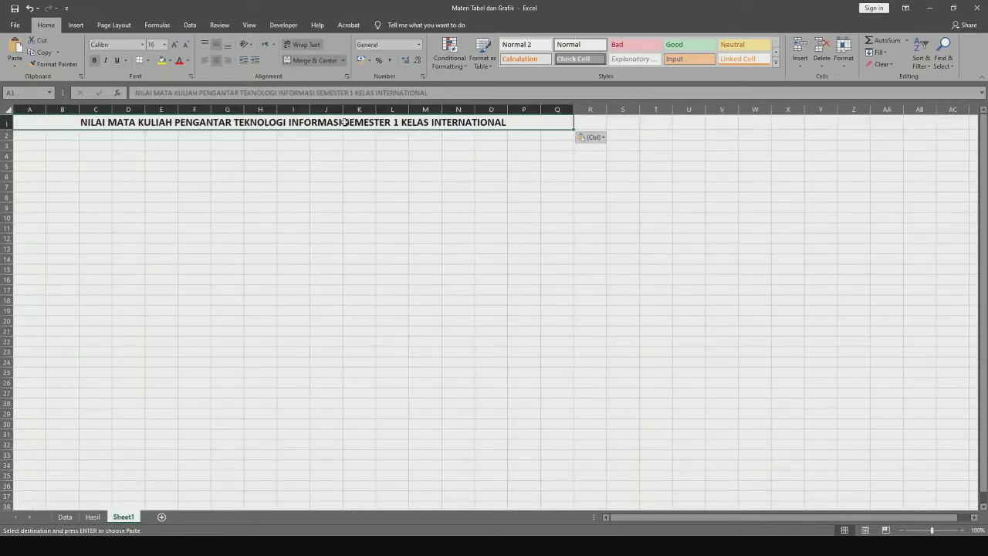
Step: Unmerge the title cells in row 1 of Sheet1
click(307, 61)
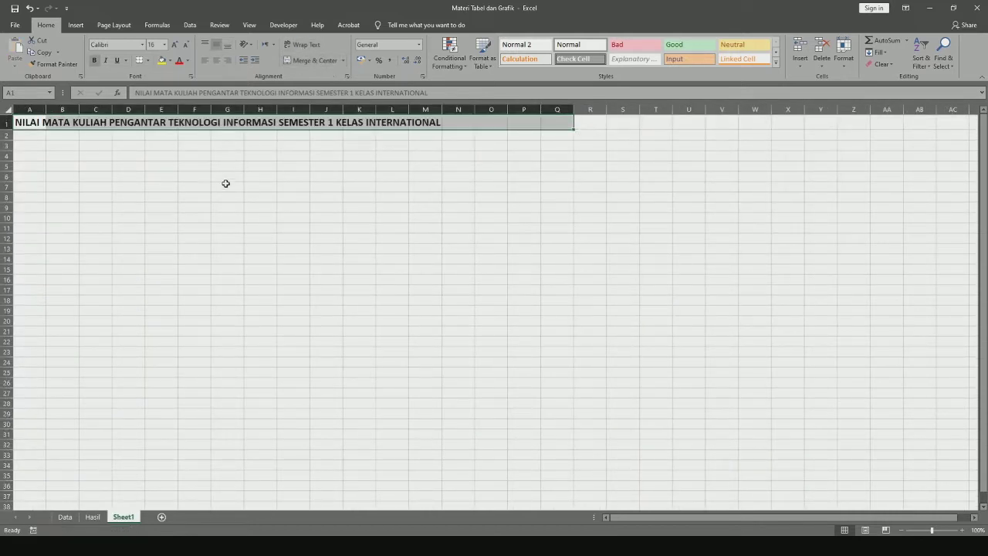
click(224, 186)
click(35, 124)
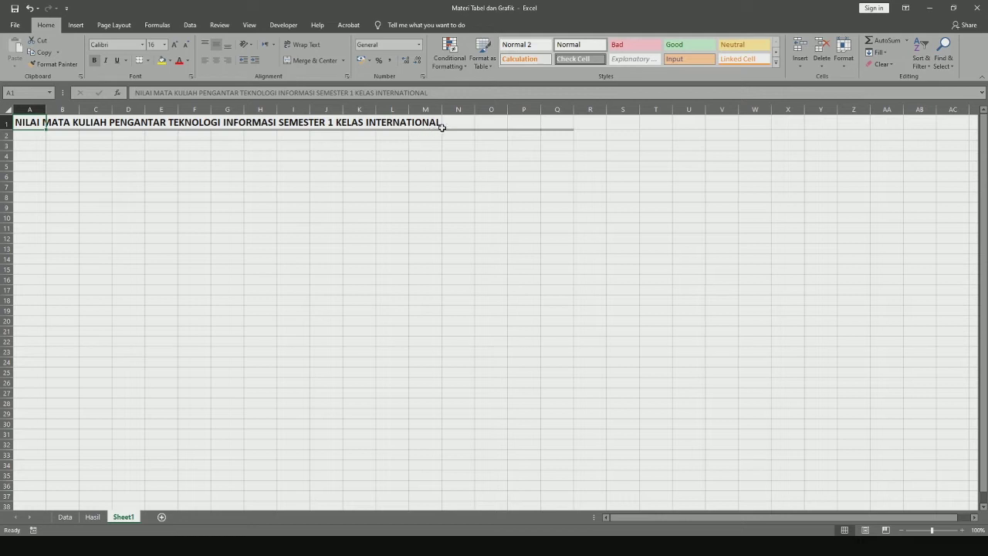
click(456, 166)
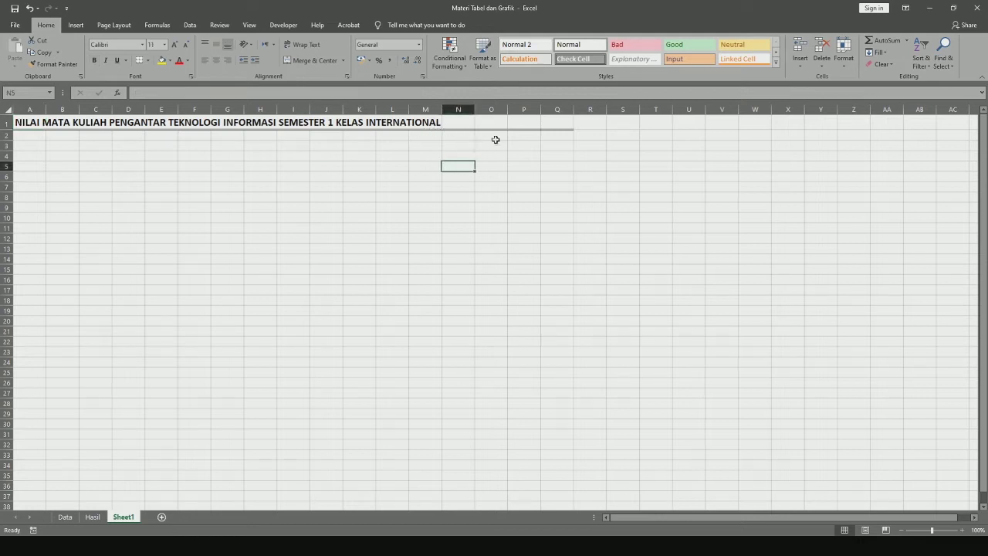
Step: Merge and center the title across A1:Q1 of Sheet1 and turn on text wrapping
click(557, 122)
drag(22, 124, 547, 132)
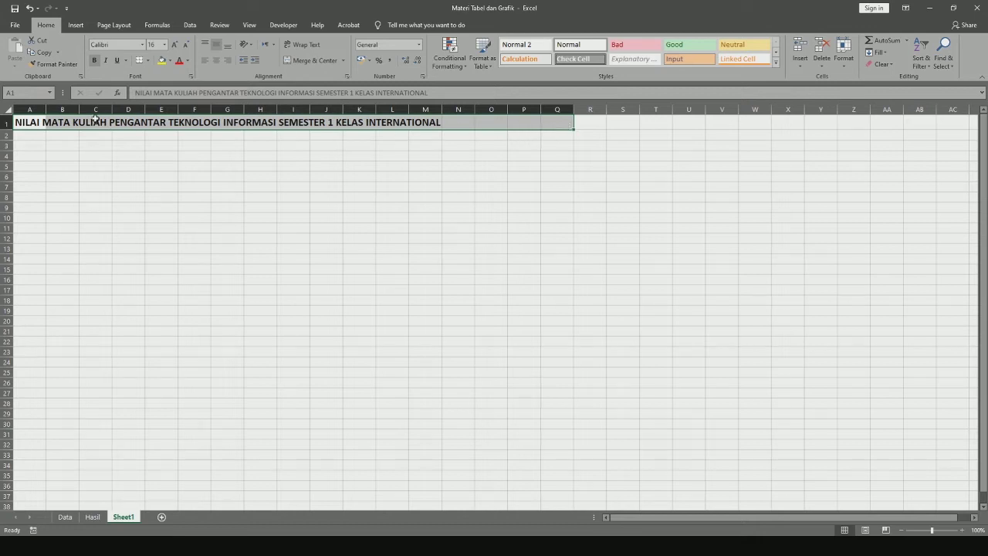
click(310, 62)
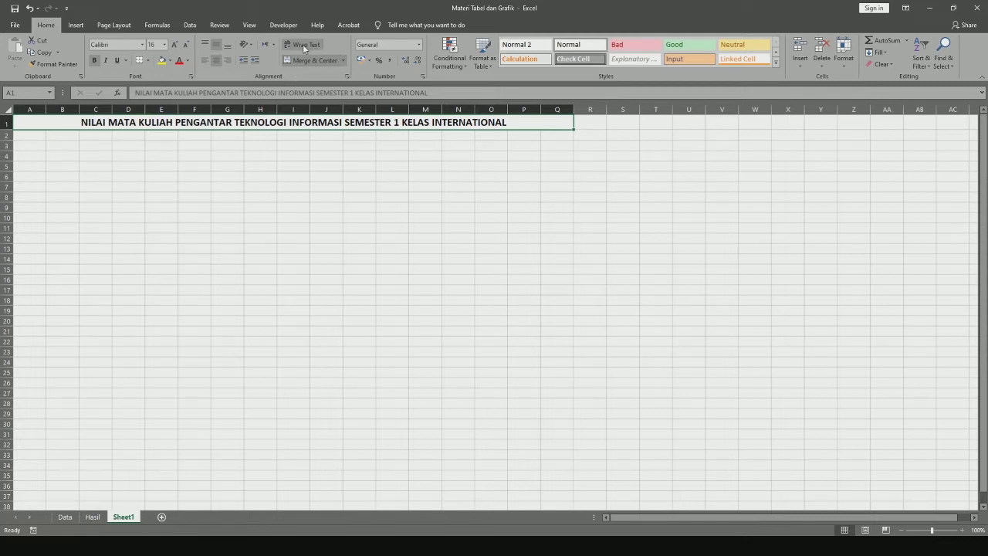
click(303, 48)
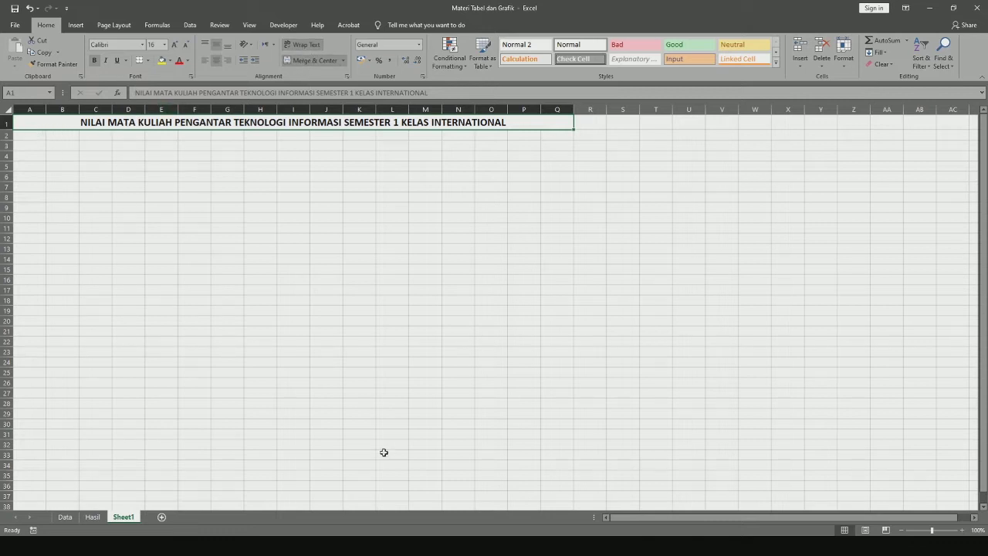
Step: Following the Hasil sheet, enter the column headings No, NIM and Nama in cells A2, B2 and C2 of Sheet1
click(91, 517)
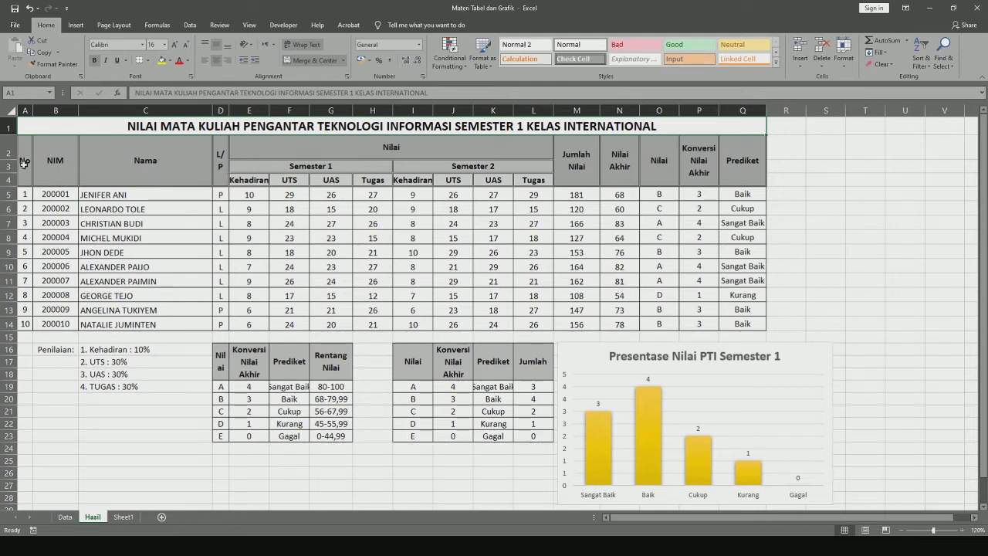
click(125, 517)
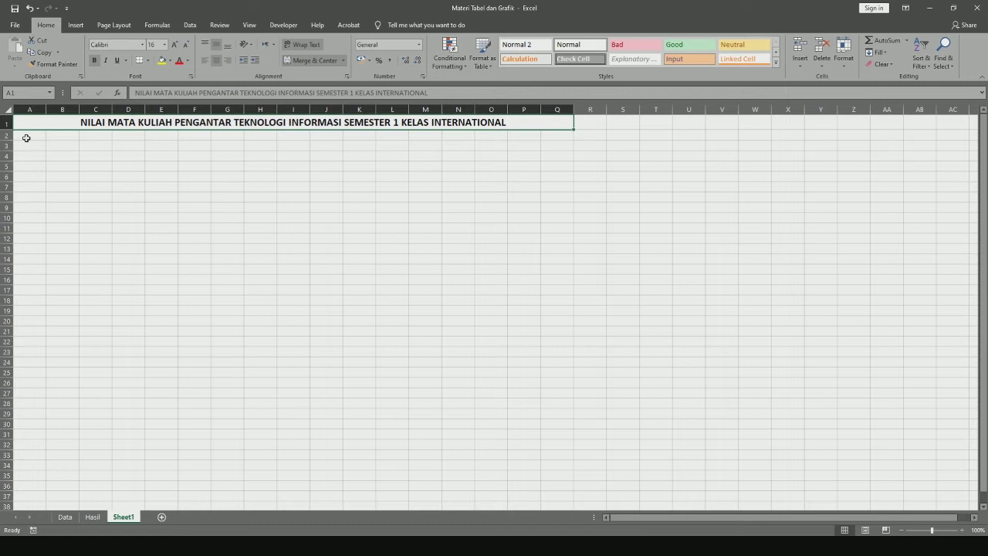
click(27, 136)
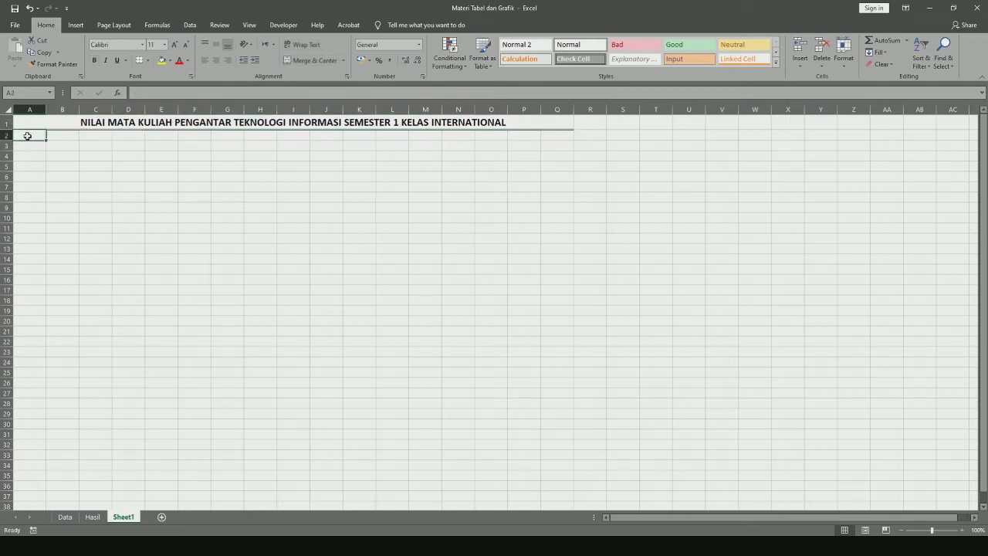
text(No)
key(Tab)
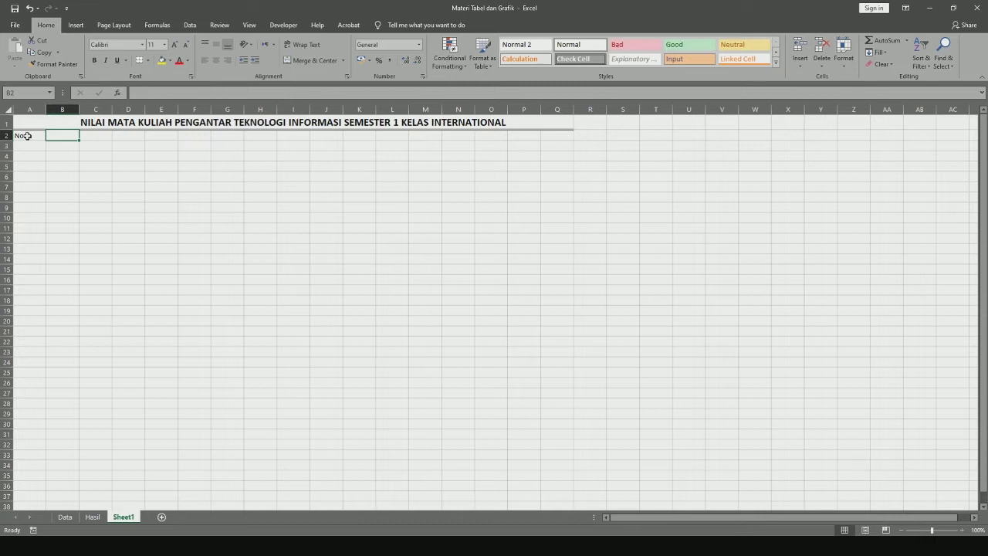
text(n)
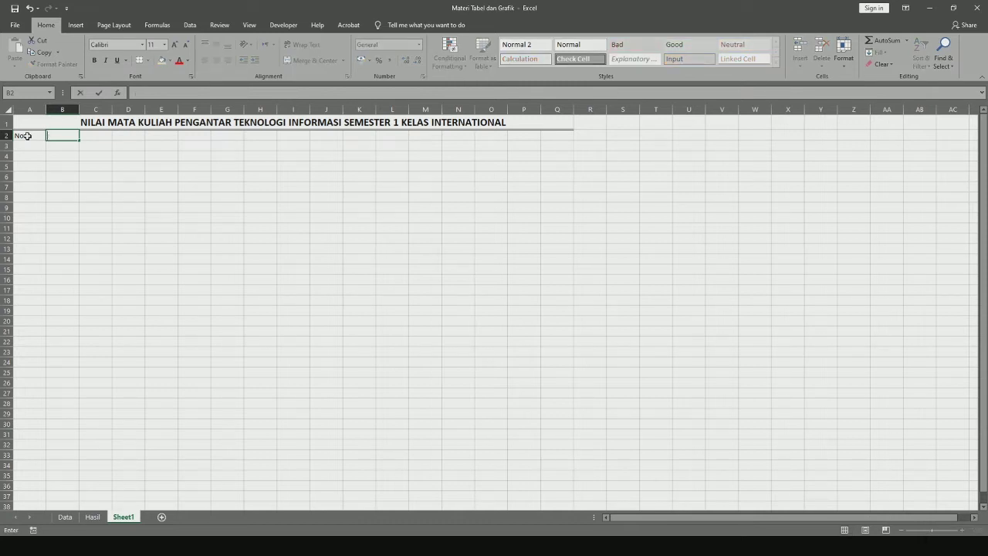
text(NIM)
key(Tab)
text(Nama)
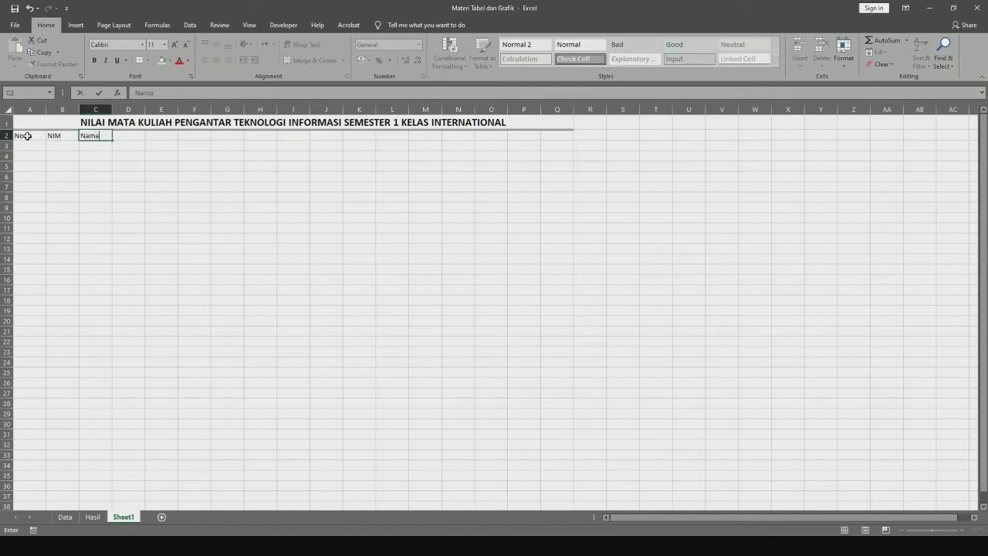
key(Tab)
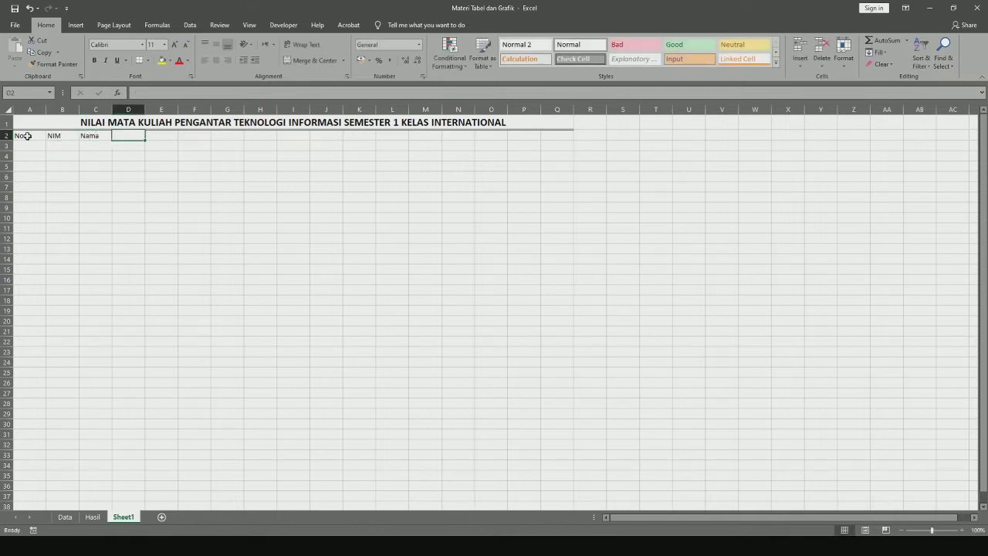
Step: Enter the headings L/P in D2 and Nilai in E2 of Sheet1, using the Hasil sheet as reference
click(93, 517)
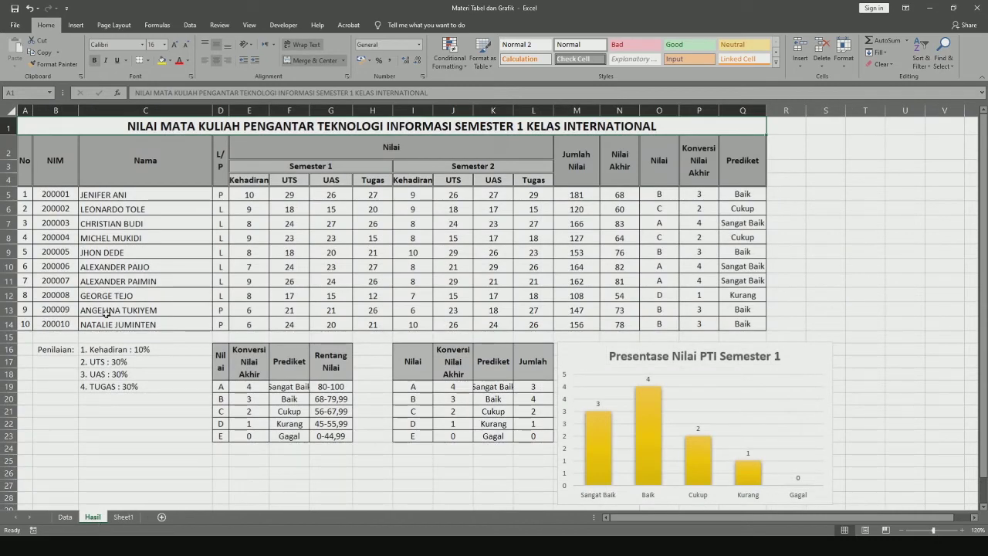
click(121, 517)
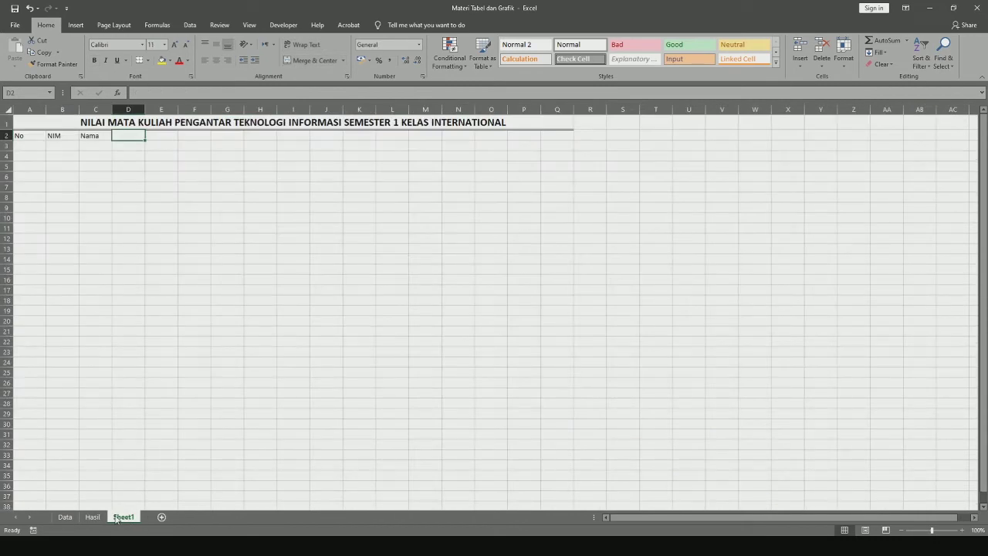
text(L/P)
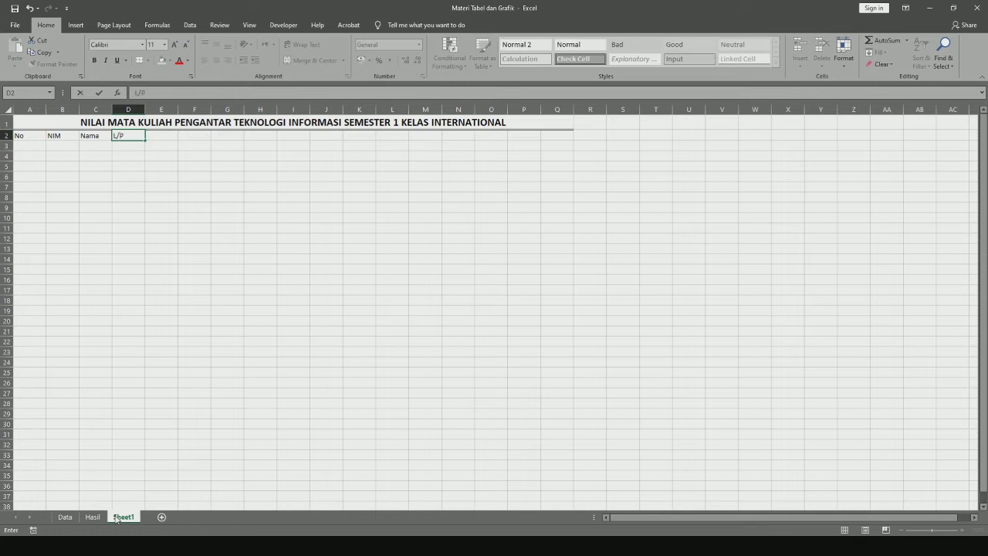
key(Tab)
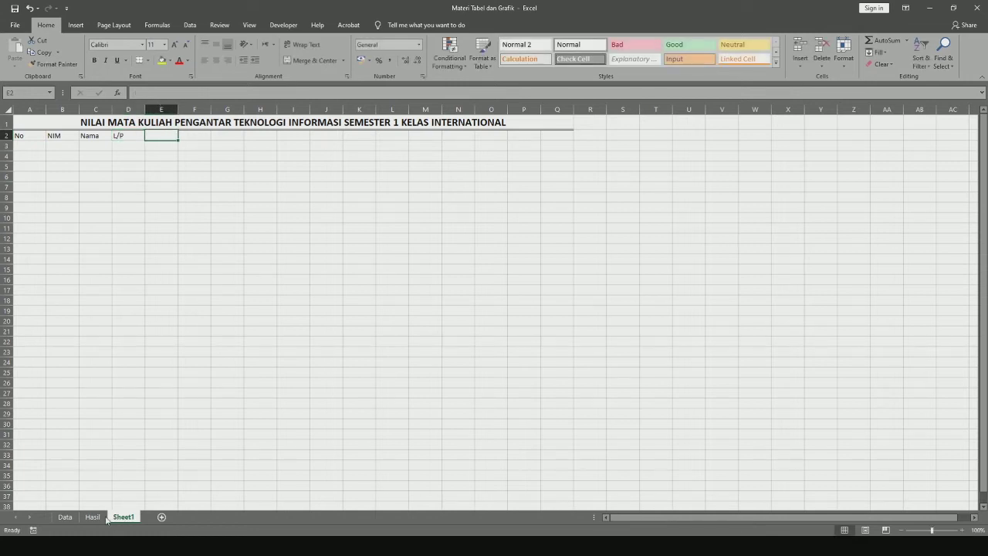
click(92, 517)
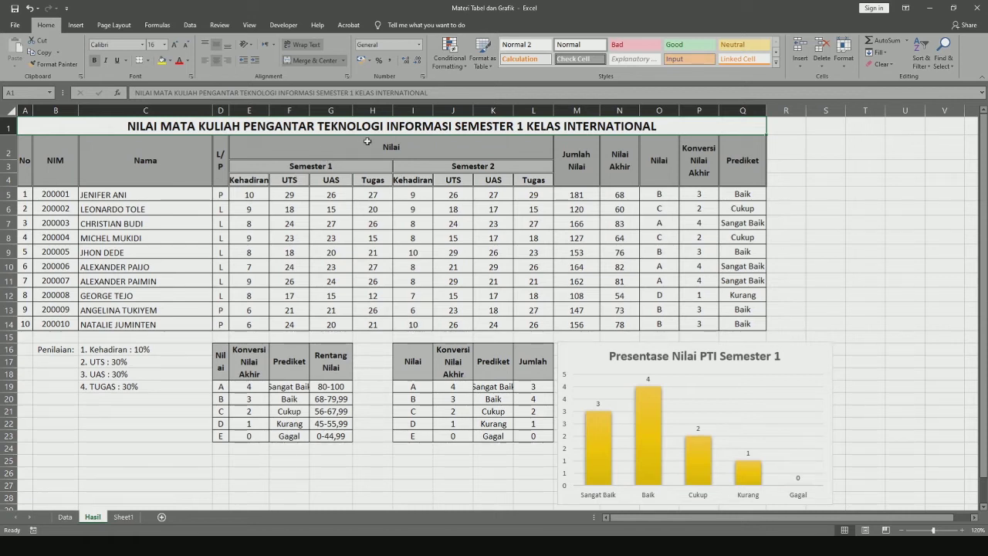
click(126, 517)
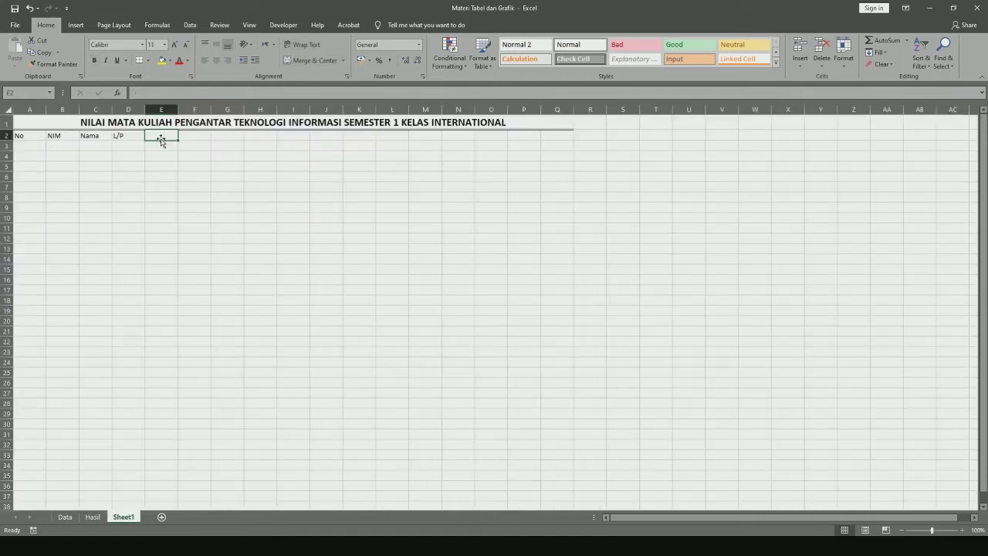
text(Nilai)
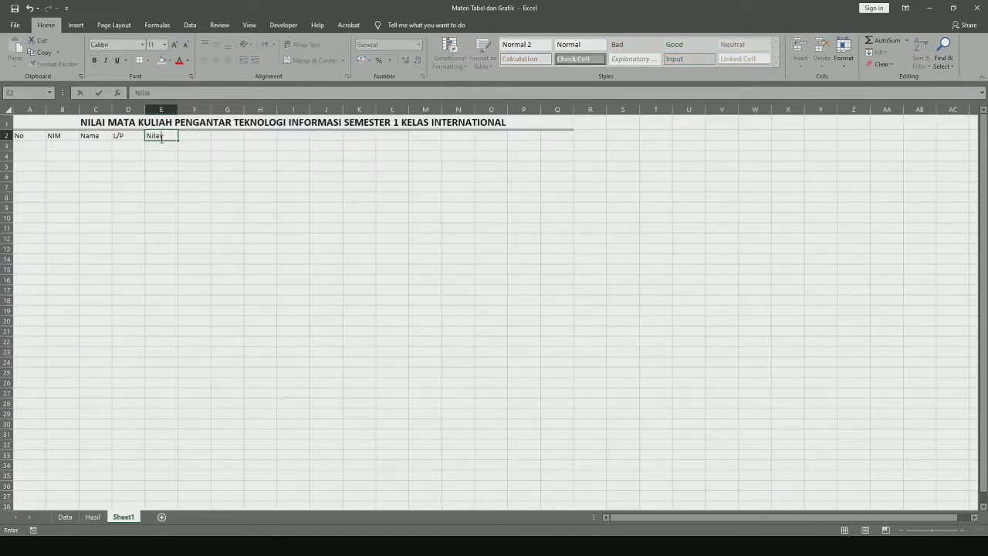
key(Return)
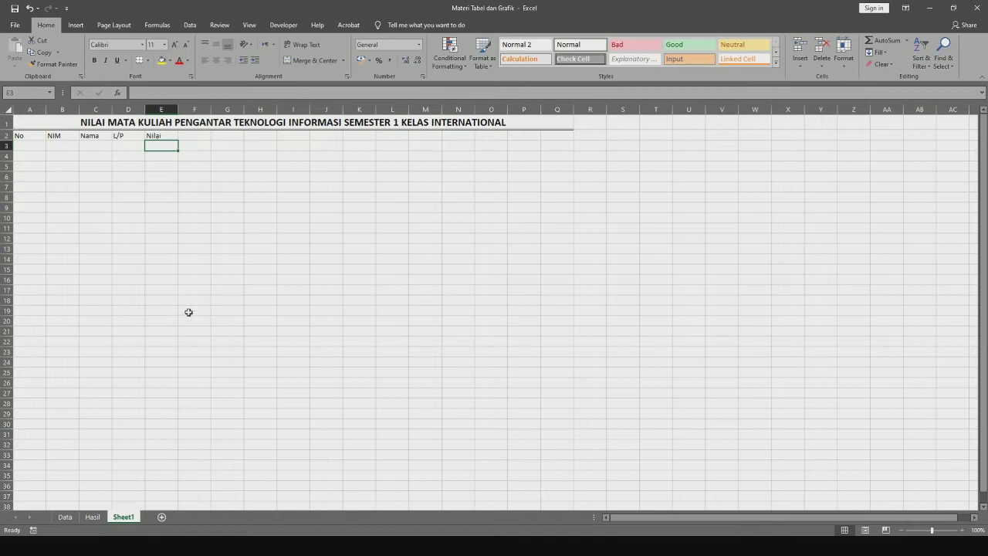
Step: Enter the subheading Semester 1 in cell E3 of Sheet1, beneath the Nilai heading
click(95, 518)
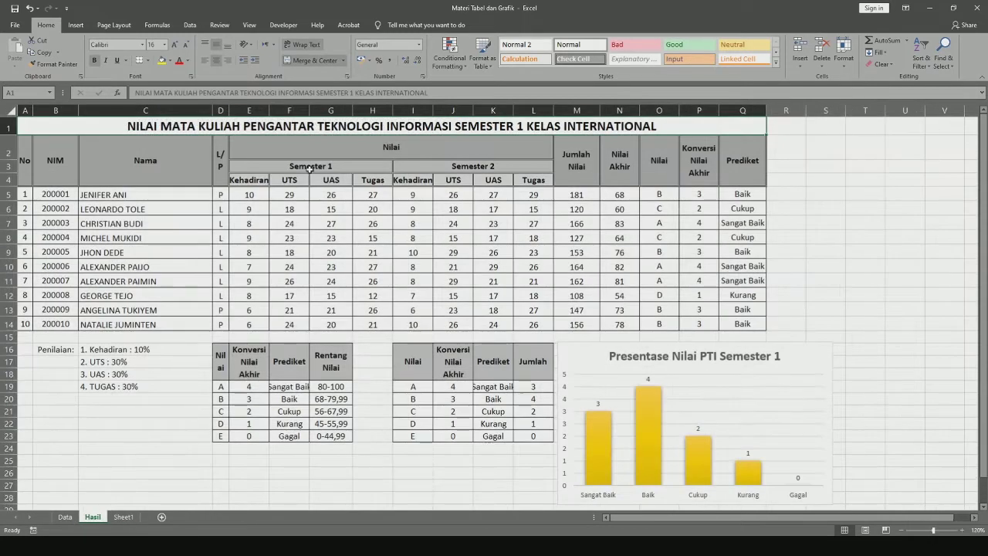
click(124, 516)
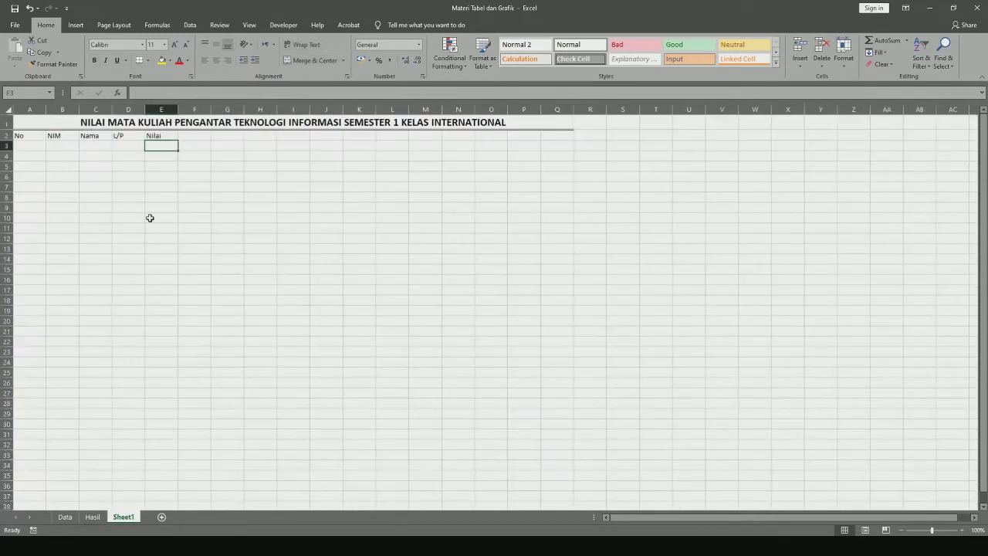
text(Semest)
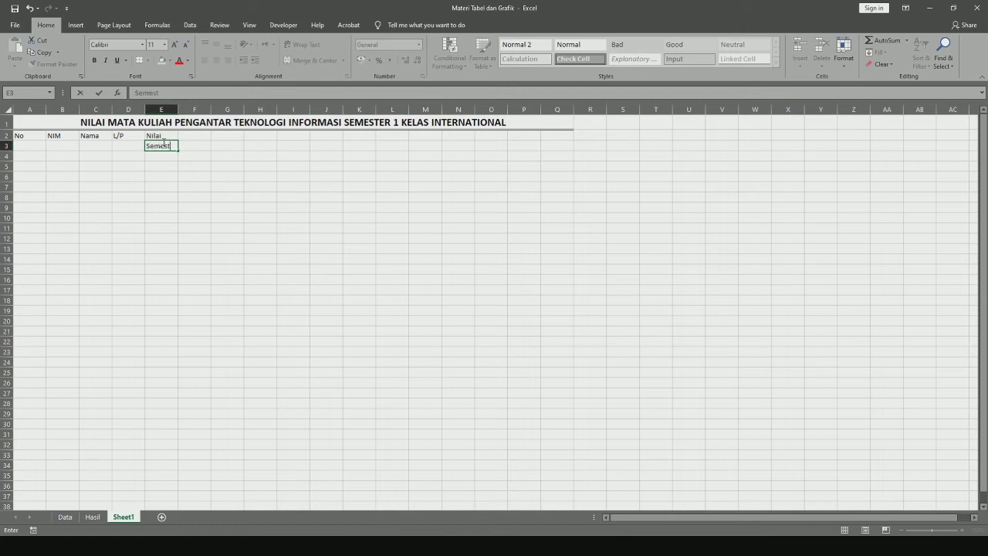
text(er 1)
key(Return)
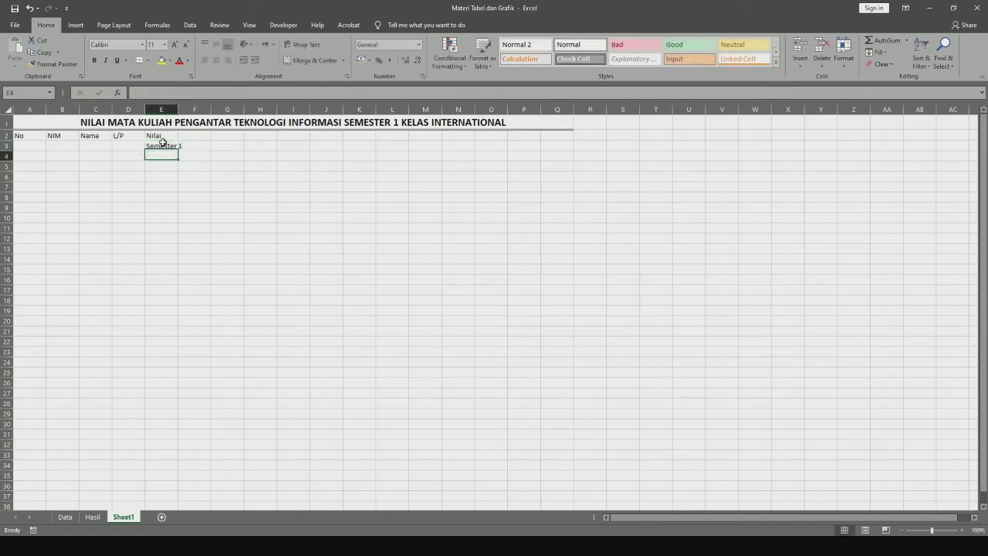
Step: Following the Hasil sheet, enter the subheadings Kehadiran, UTS, UAS and Tugas in cells E4 to H4 of Sheet1
click(94, 517)
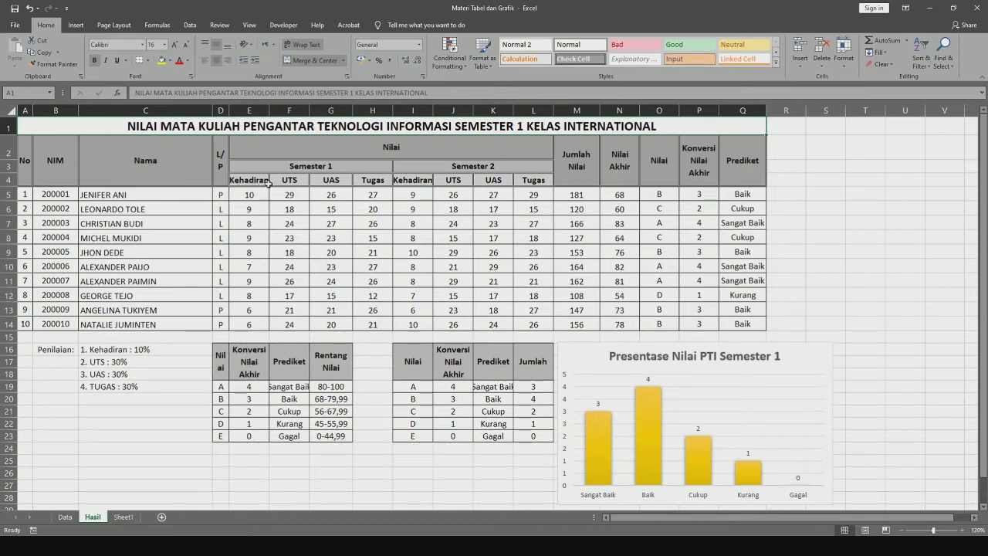
click(124, 517)
text(Kehadiran)
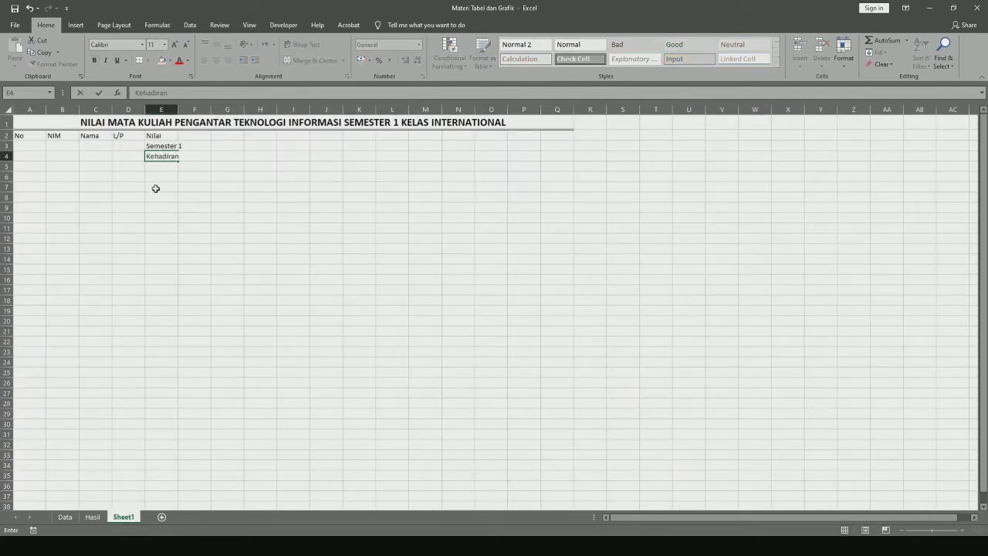
key(Tab)
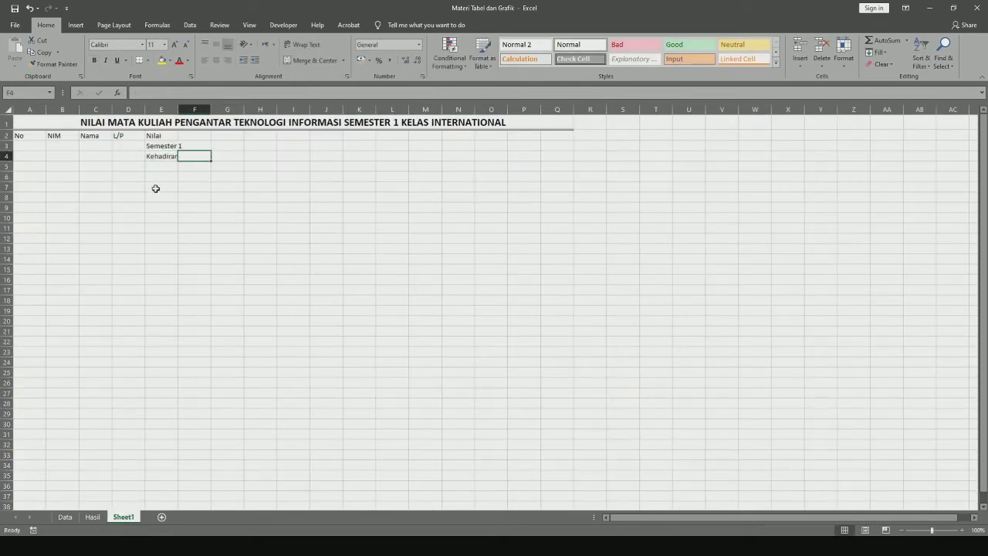
text(UTS)
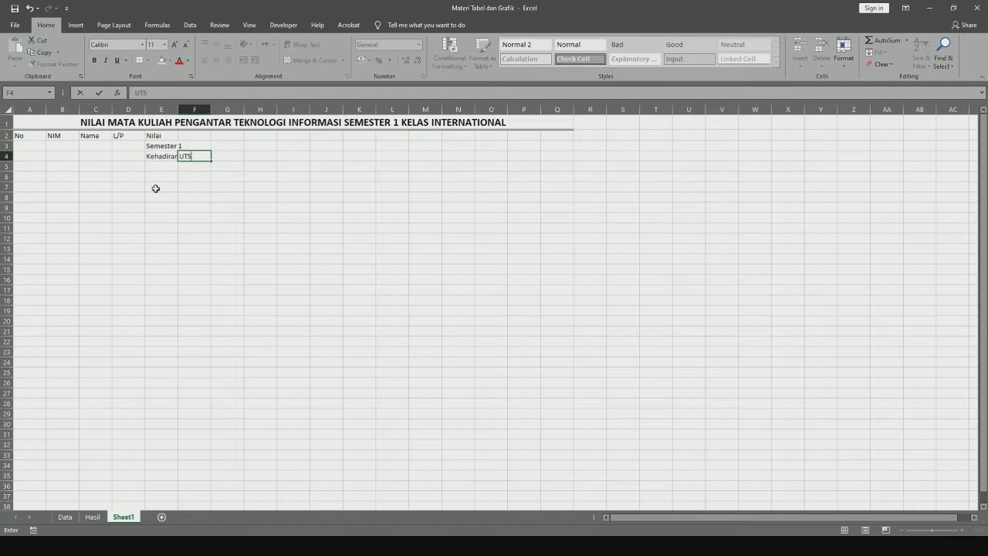
key(Tab)
text(UAS)
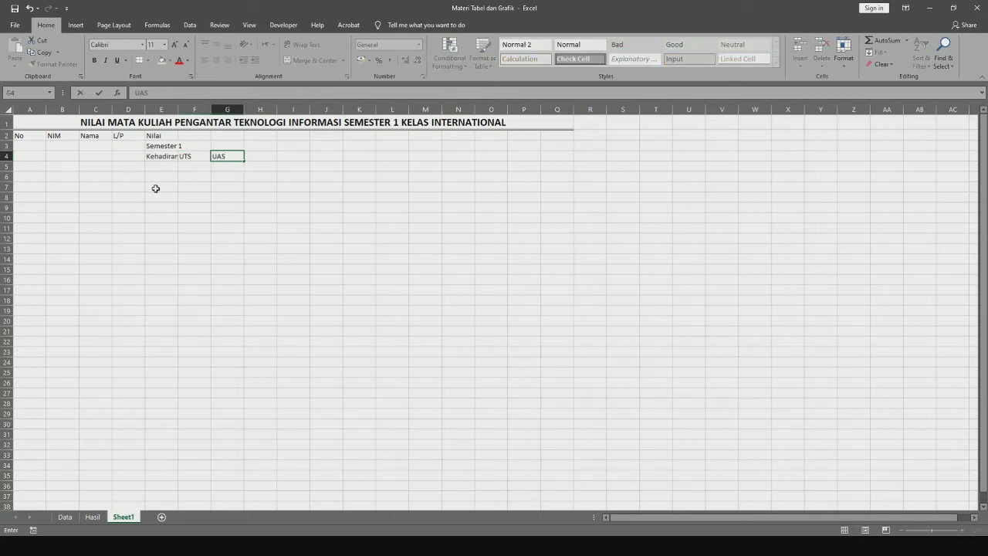
key(Tab)
text(T)
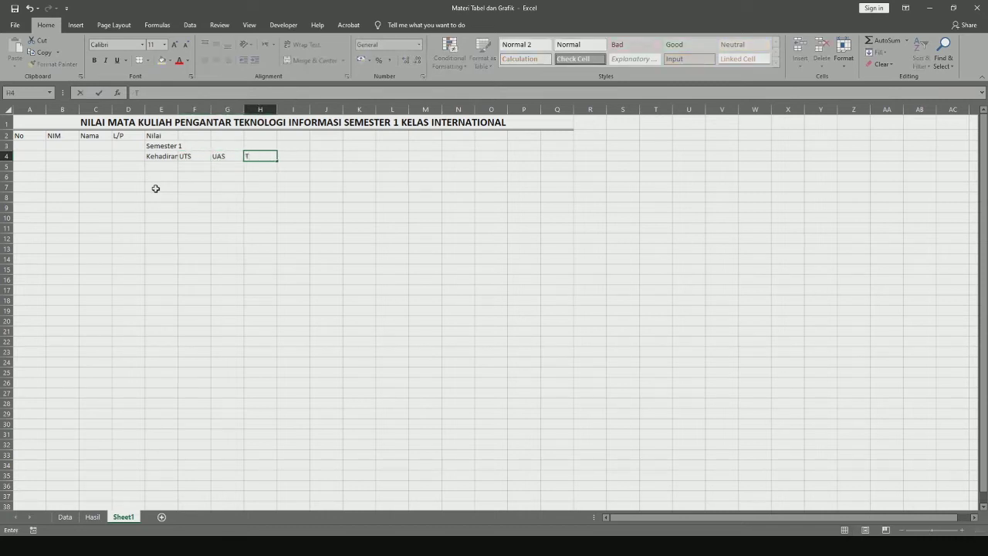
text(ugas)
key(Tab)
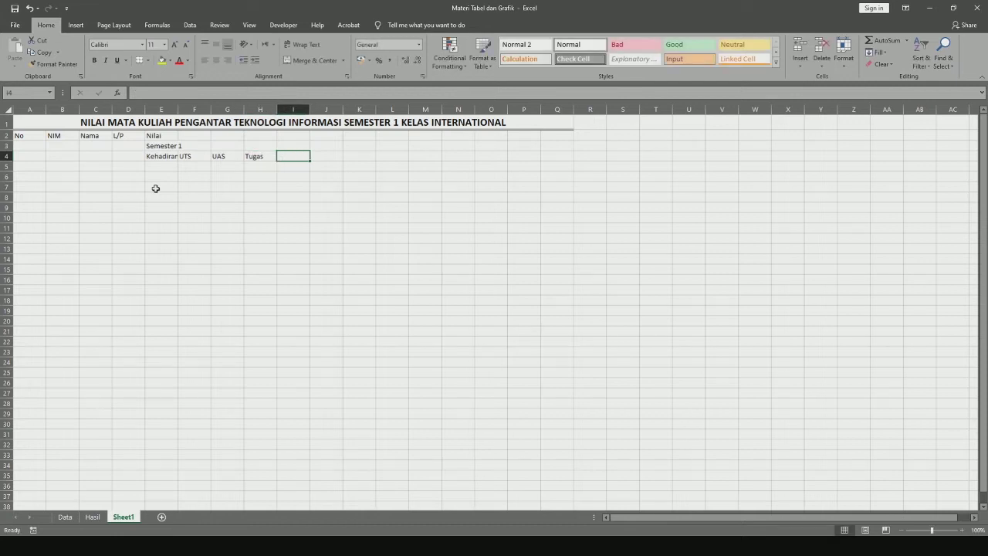
Step: Enter the subheading Semester 2 in cell I3, on the same row as Semester 1
key(Left)
key(Left)
key(Left)
key(Right)
key(Right)
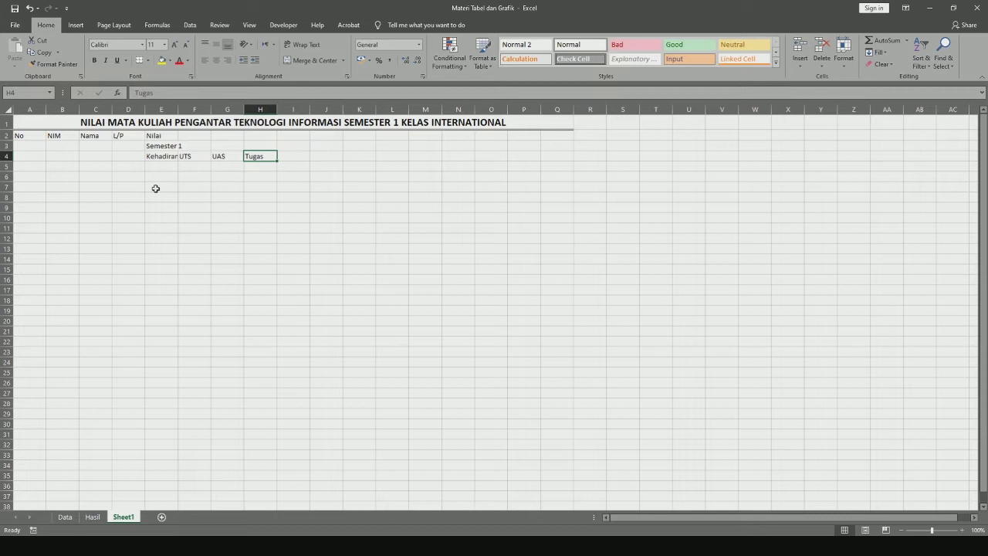
key(Right)
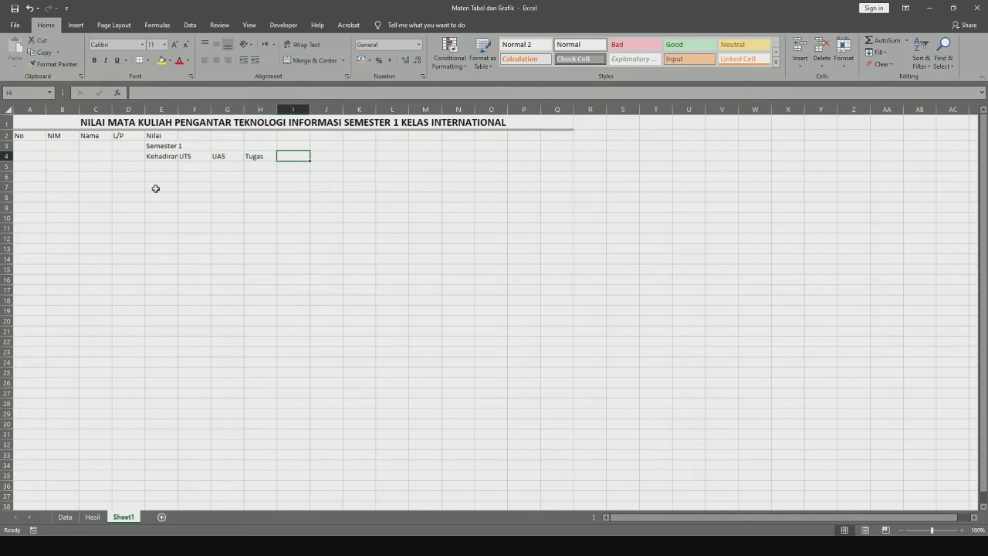
key(Up)
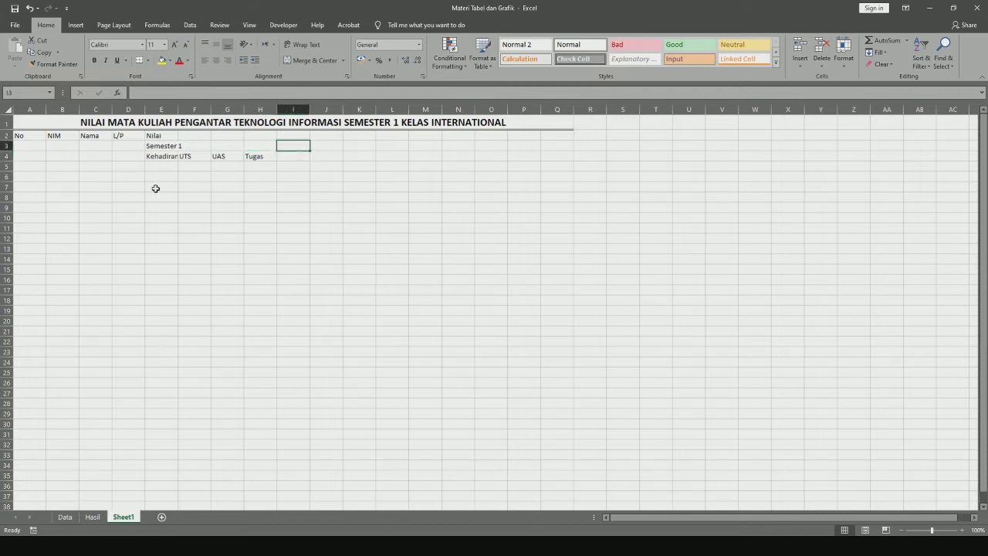
text(Semester 2)
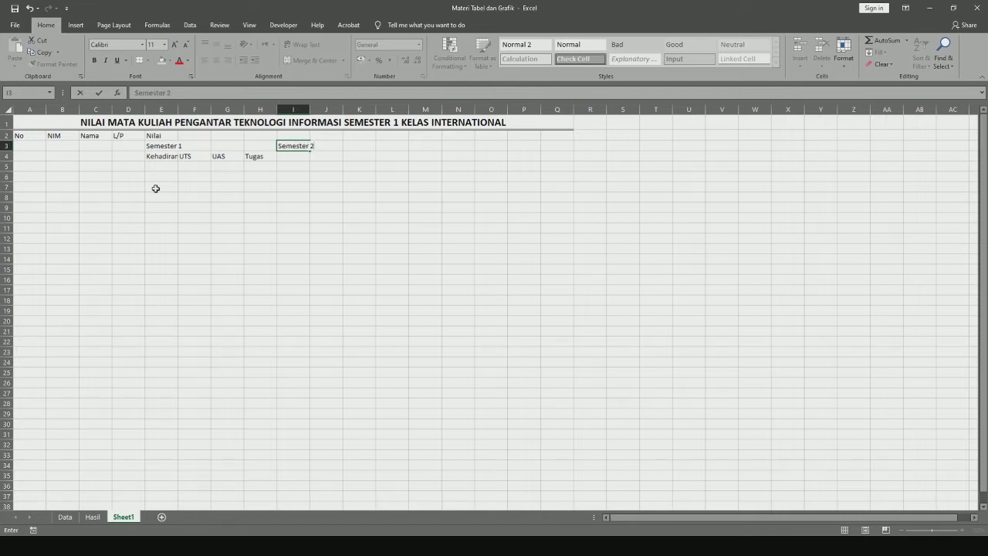
key(Return)
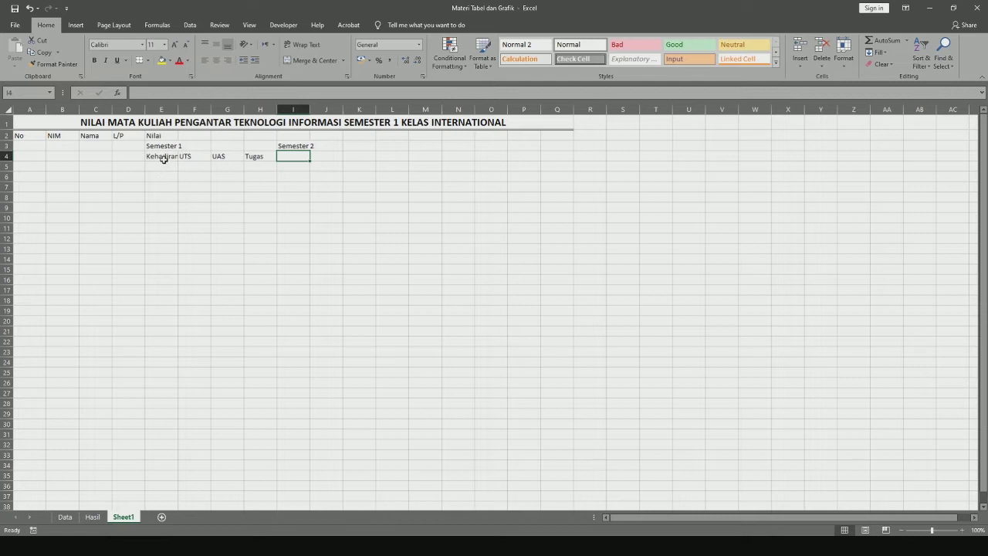
Step: Copy the four Semester 1 subheadings in E4:H4 and paste them under Semester 2, starting at I4
drag(162, 157, 248, 157)
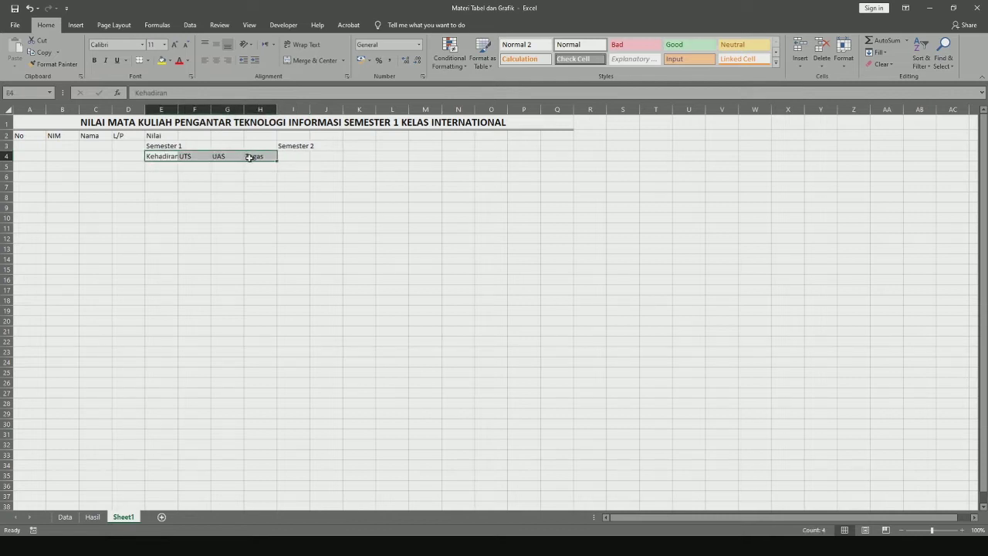
key(ctrl+c)
click(294, 157)
key(ctrl+v)
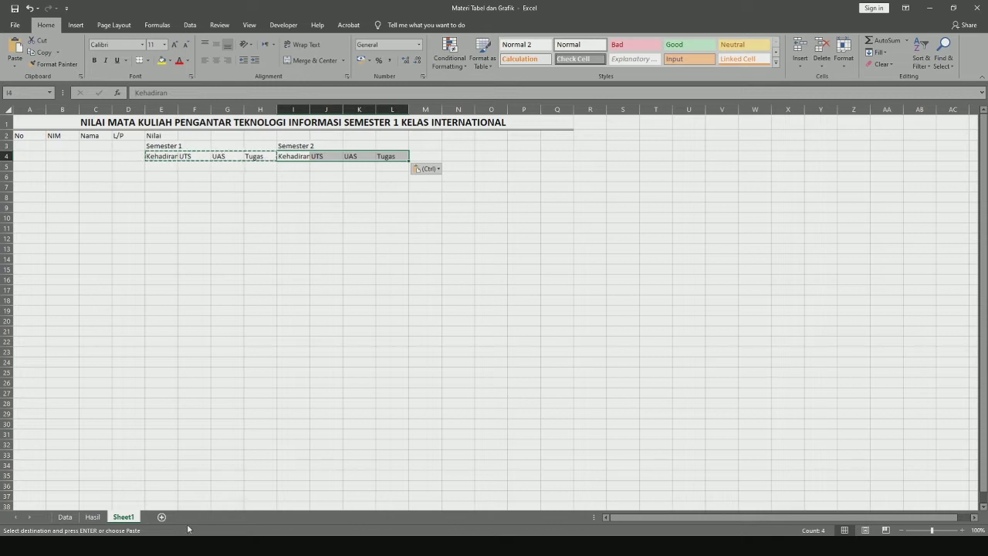
Step: Using the Hasil sheet as reference, enter the headings Jumlah Nilai, Nilai Akhir and Nilai in M2, N2 and O2 of Sheet1
click(92, 516)
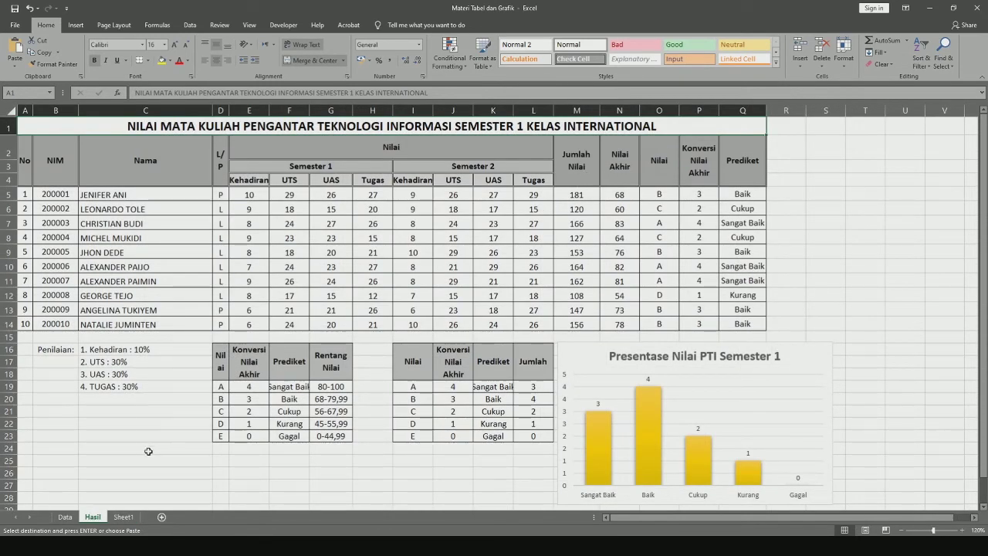
click(124, 516)
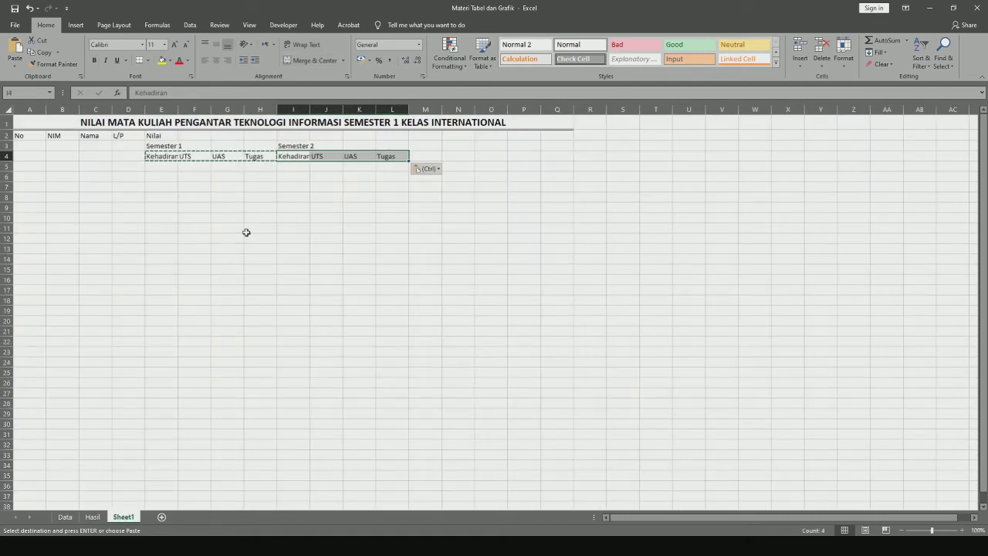
click(426, 156)
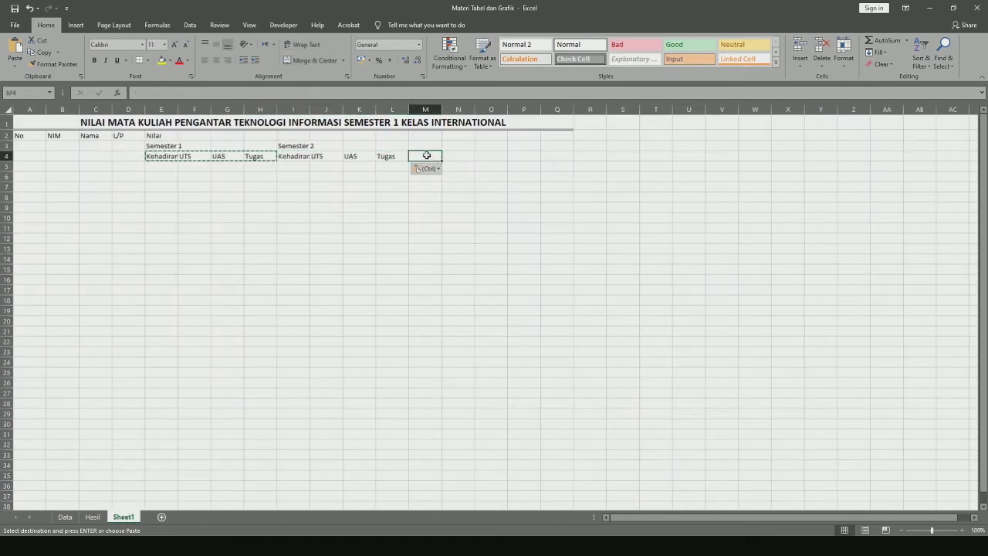
click(425, 138)
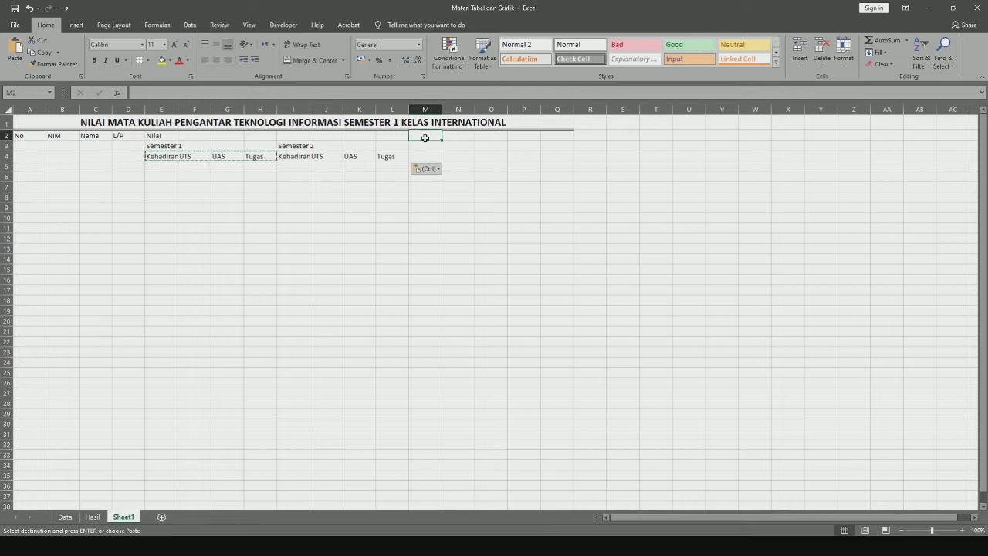
text(Jumlah)
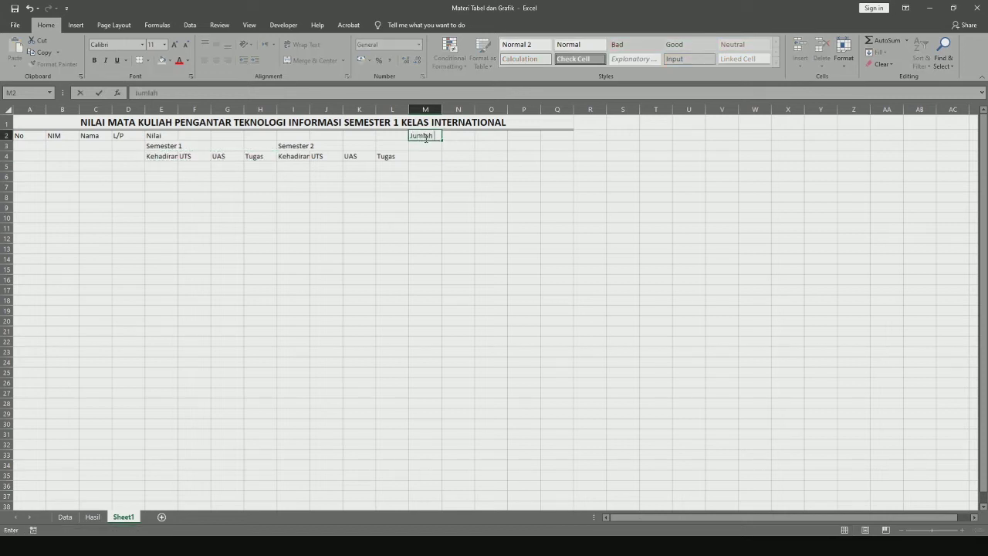
text( Nilai)
key(Tab)
text(Ni)
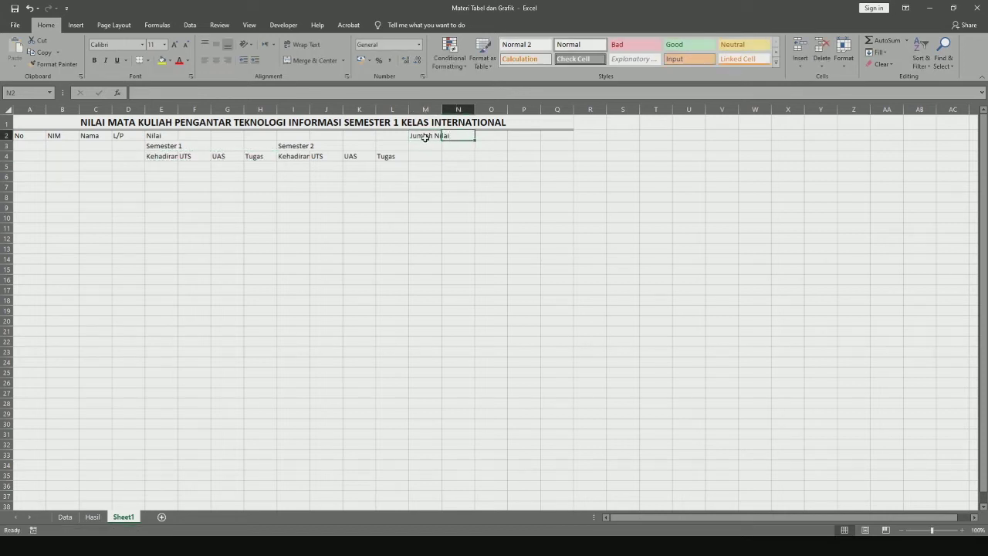
text(lai Akhir)
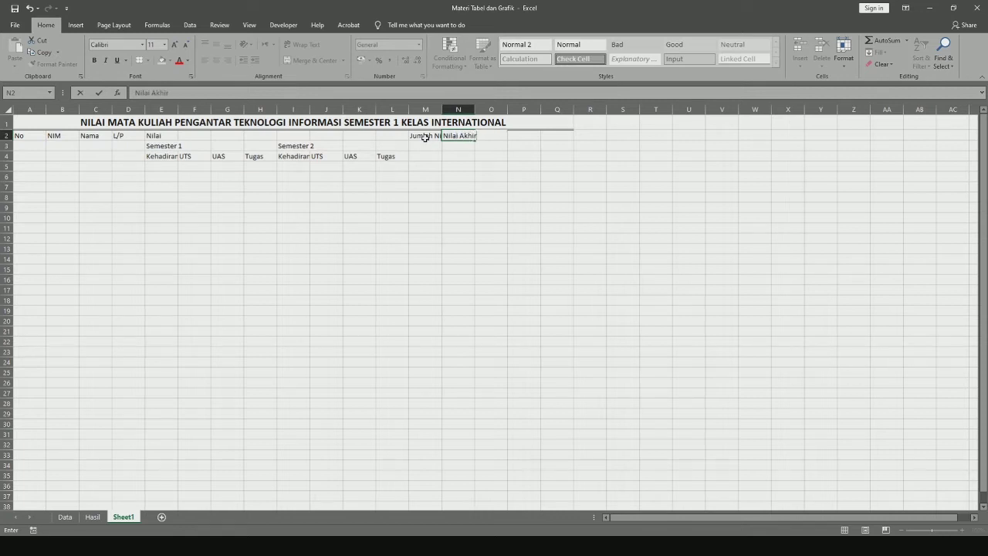
key(Tab)
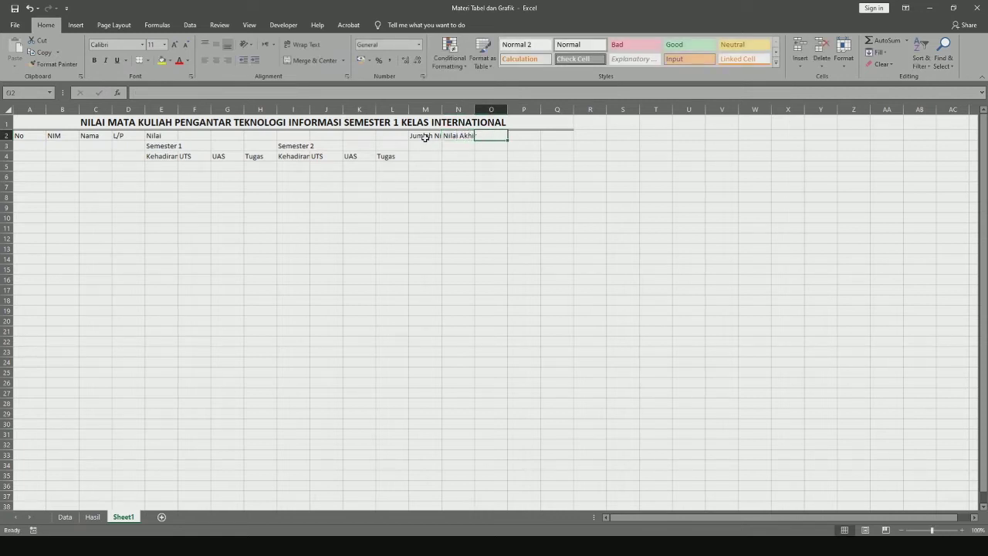
text(Nilai)
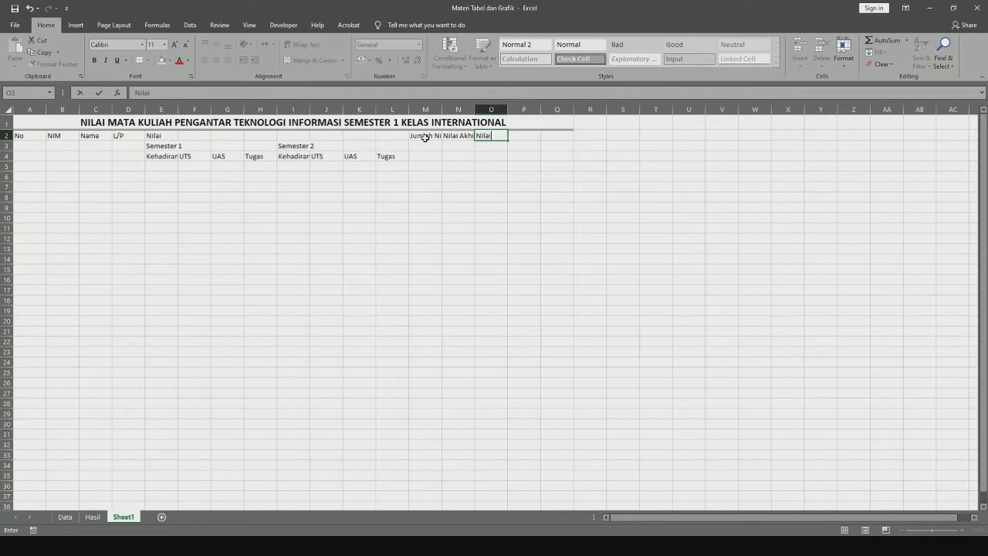
key(Tab)
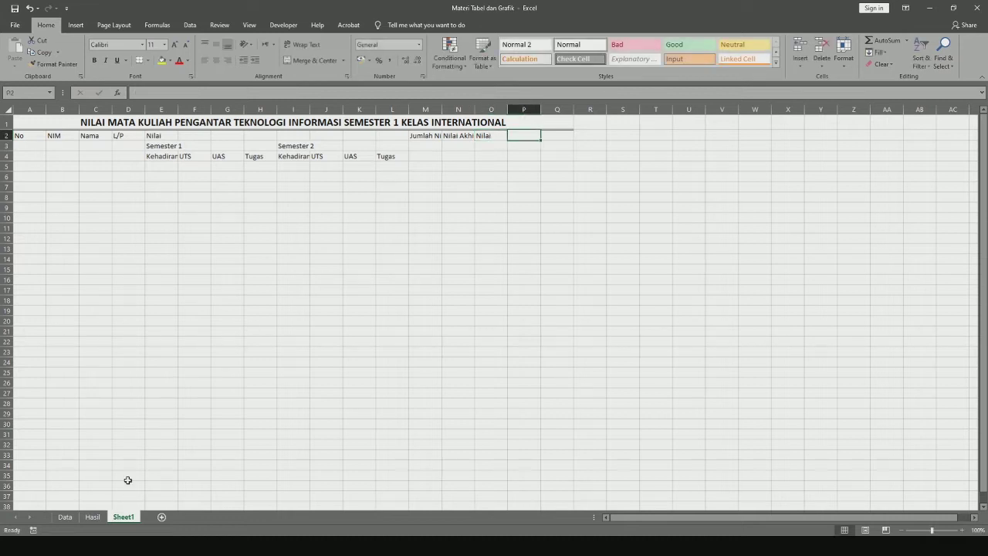
Step: Enter the headings Konversi Nilai Akhir in P2 and Prediket in Q2 of Sheet1, checking the wording on the Hasil sheet
click(93, 517)
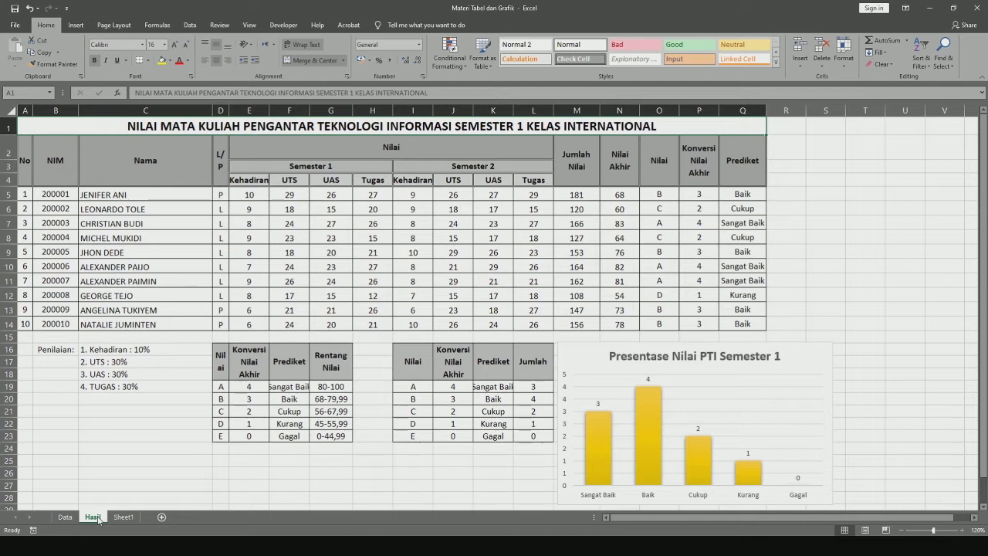
click(123, 517)
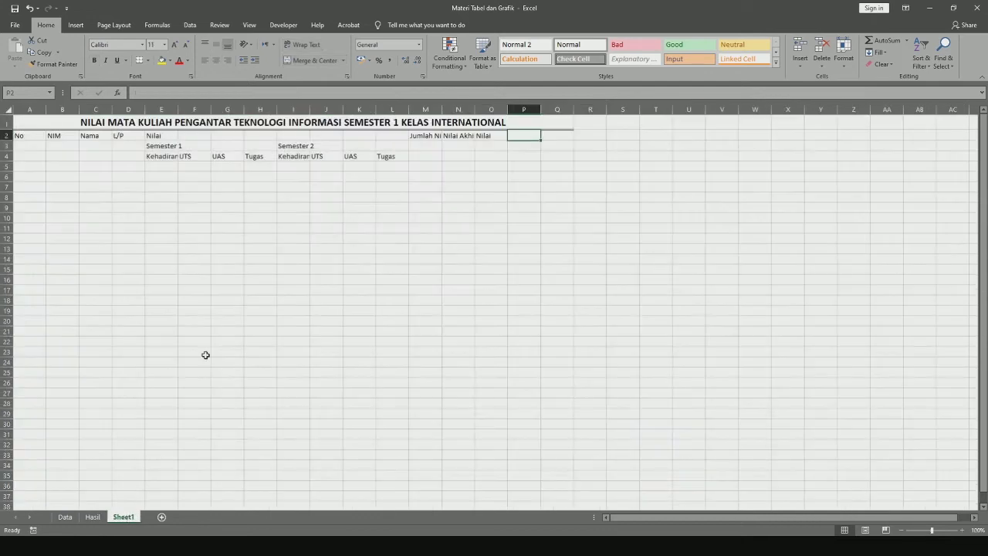
text(Konversi Nilai Akhir)
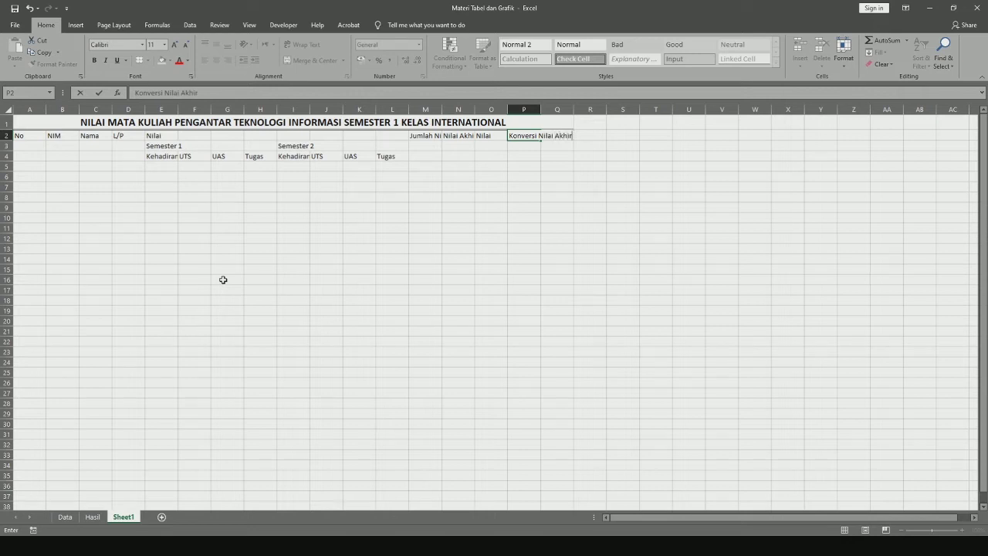
key(Tab)
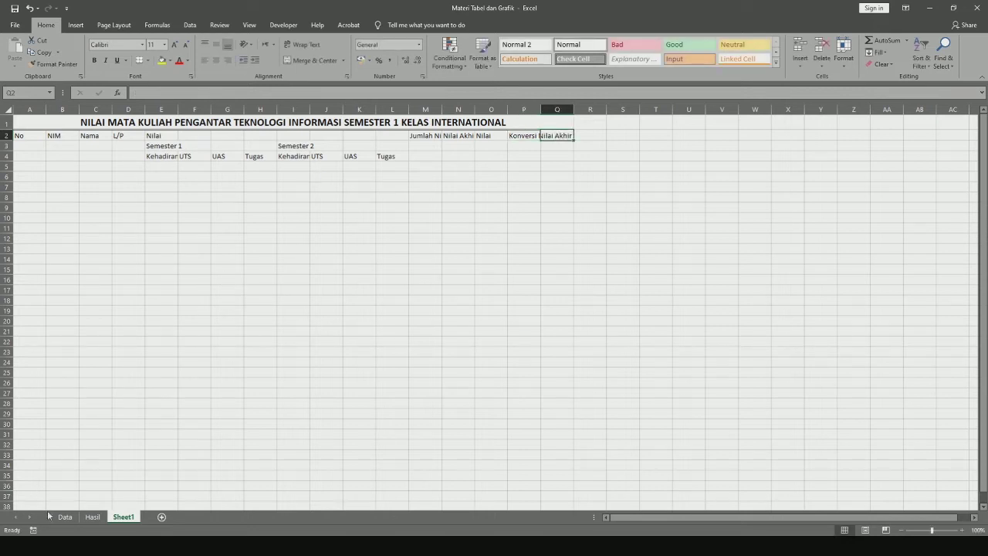
click(90, 518)
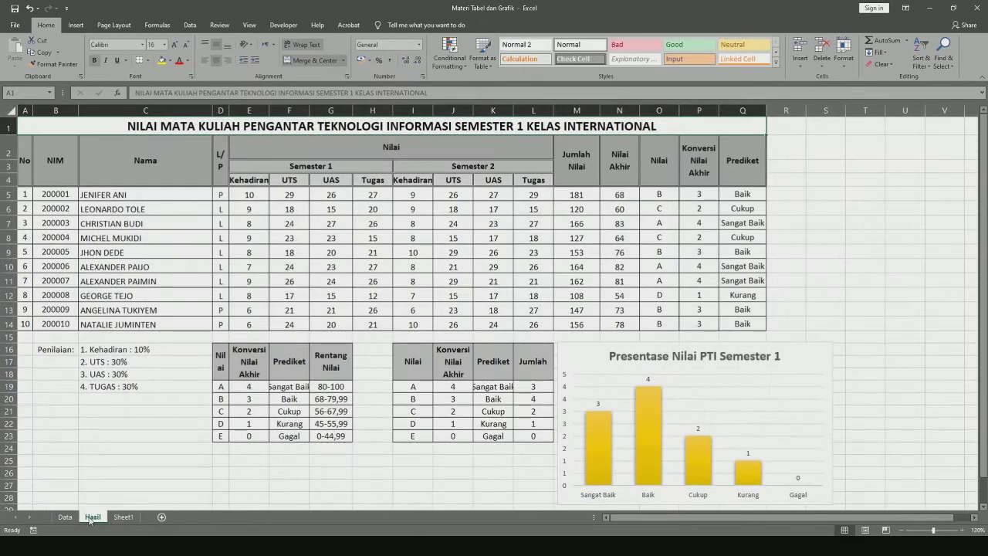
click(122, 517)
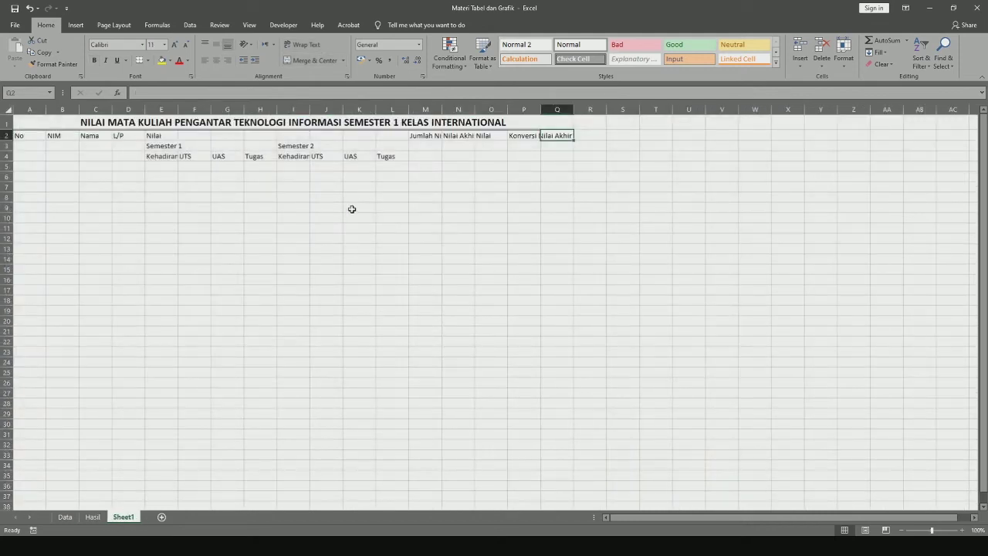
text(Predik)
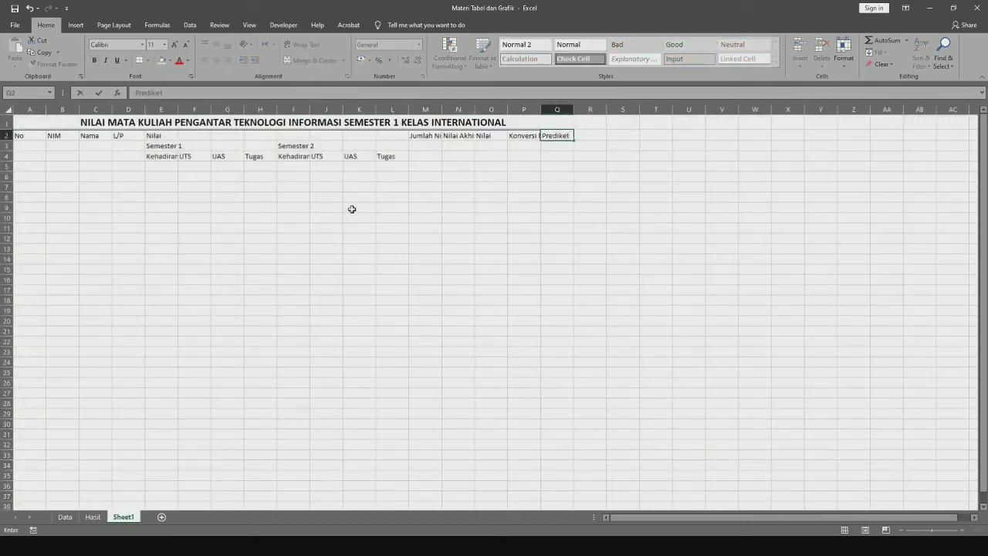
text(et)
key(Return)
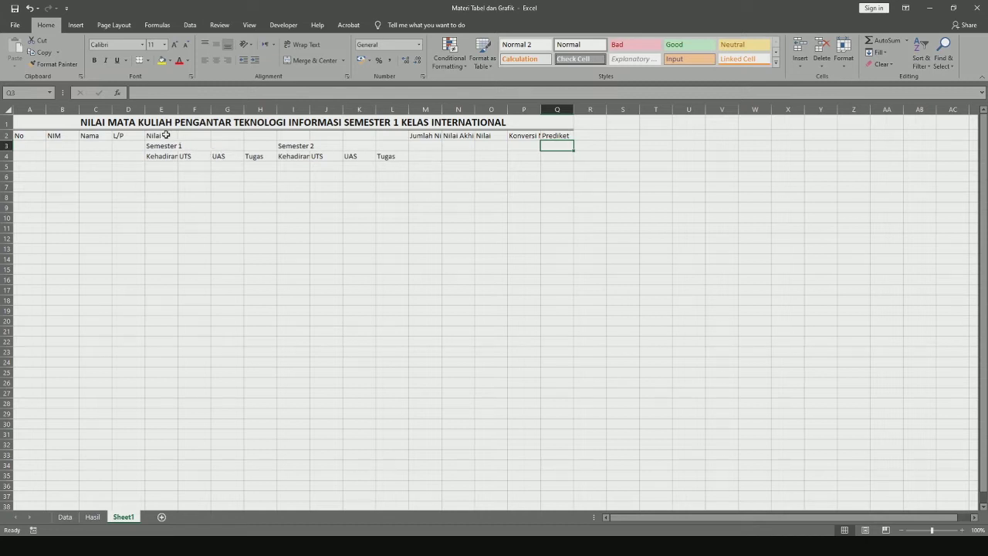
Step: Merge and center the No heading over A2:A4 and align it to the middle vertically
drag(165, 135, 164, 153)
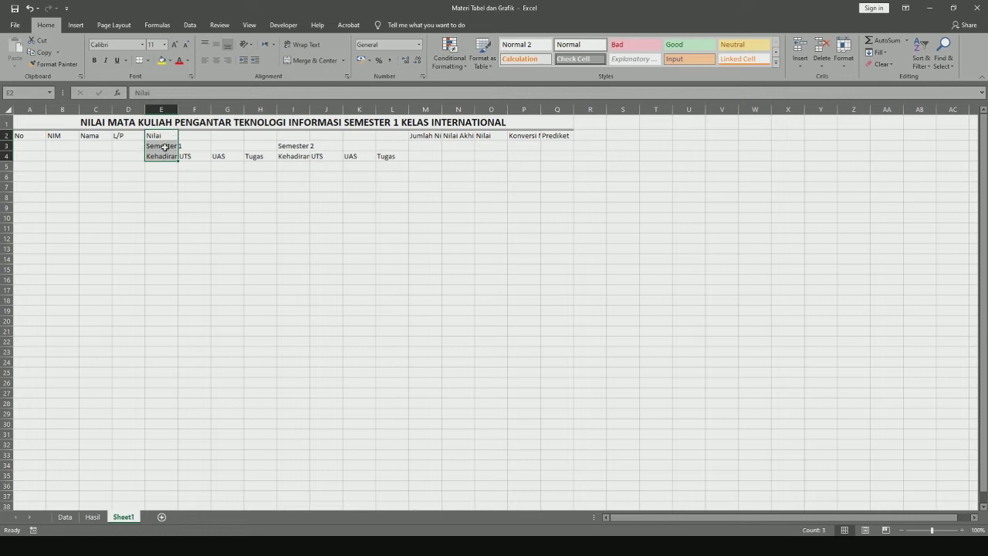
click(30, 137)
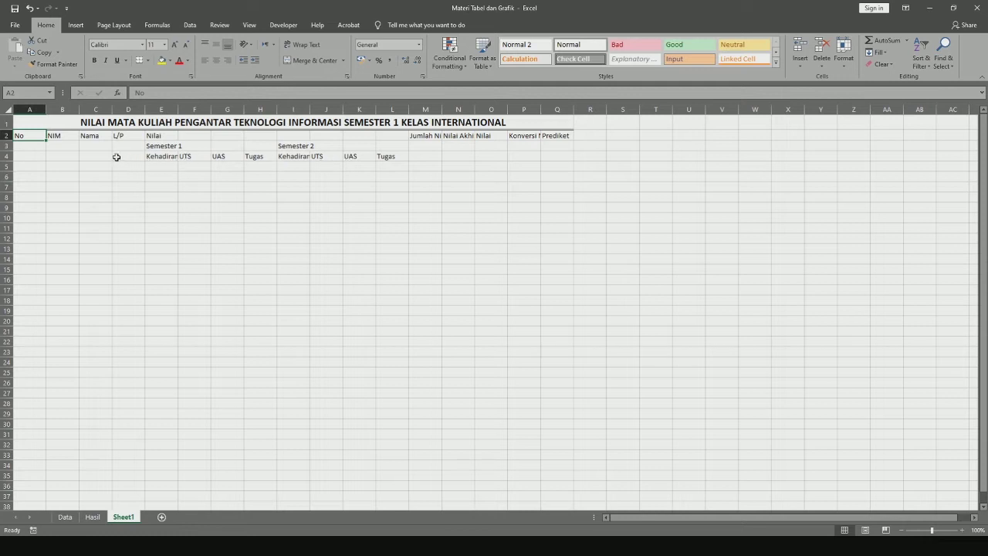
drag(24, 138, 28, 153)
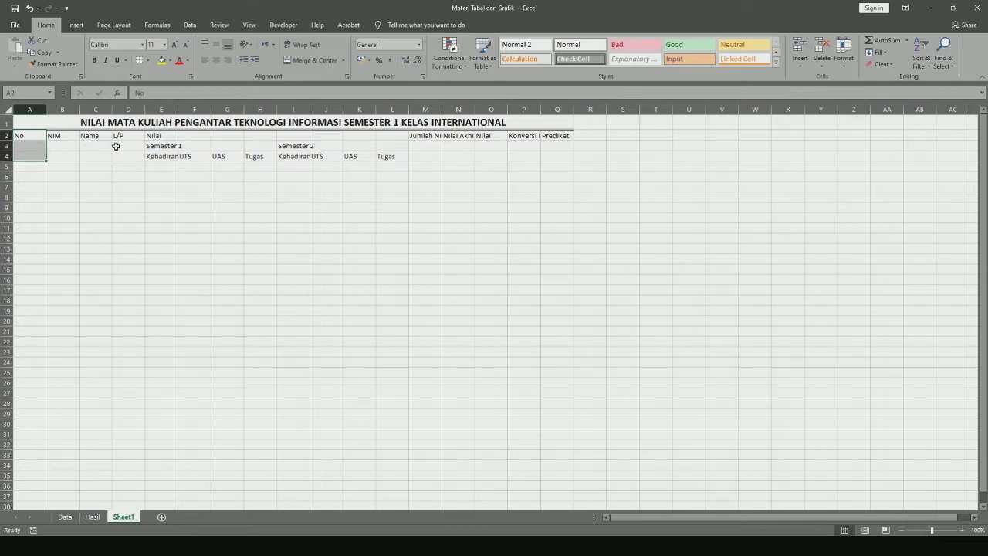
click(311, 62)
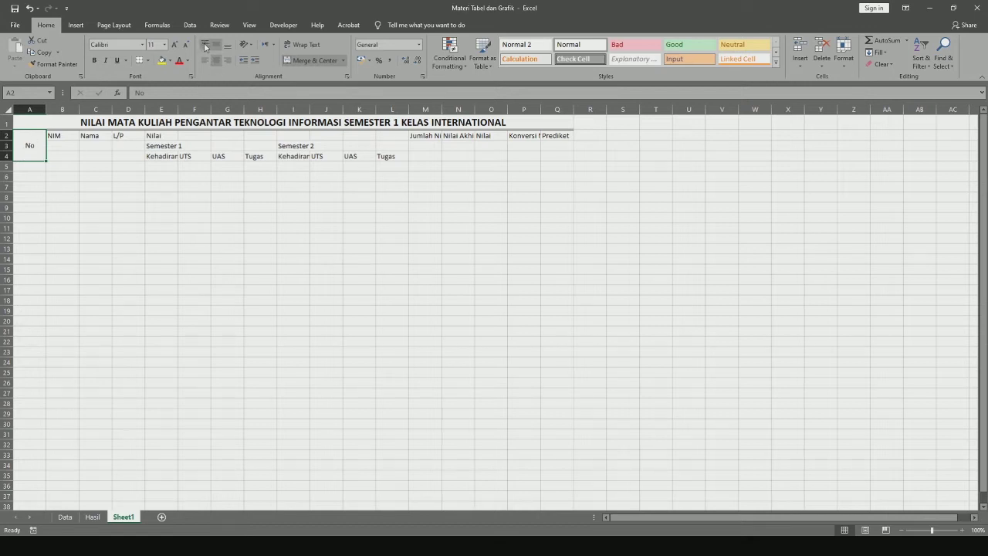
click(206, 46)
click(217, 47)
click(230, 47)
click(217, 47)
Step: Merge the NIM heading over B2:B4, centered horizontally and vertically
drag(54, 135, 59, 154)
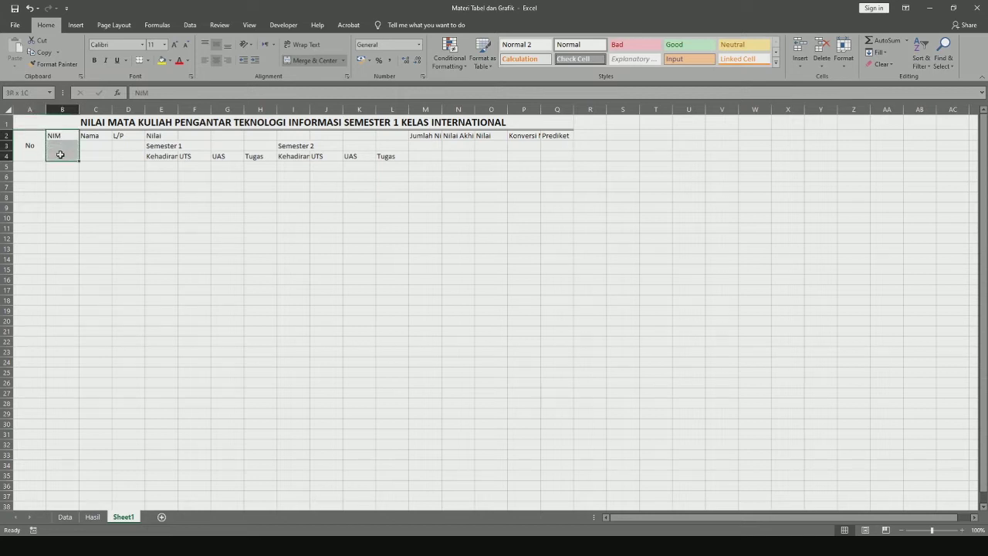
click(216, 60)
click(216, 46)
click(306, 61)
Step: Merge and center the Nama heading over C2:C4 and the L/P heading over D2:D4, both vertically middle-aligned
drag(94, 136, 95, 154)
click(312, 62)
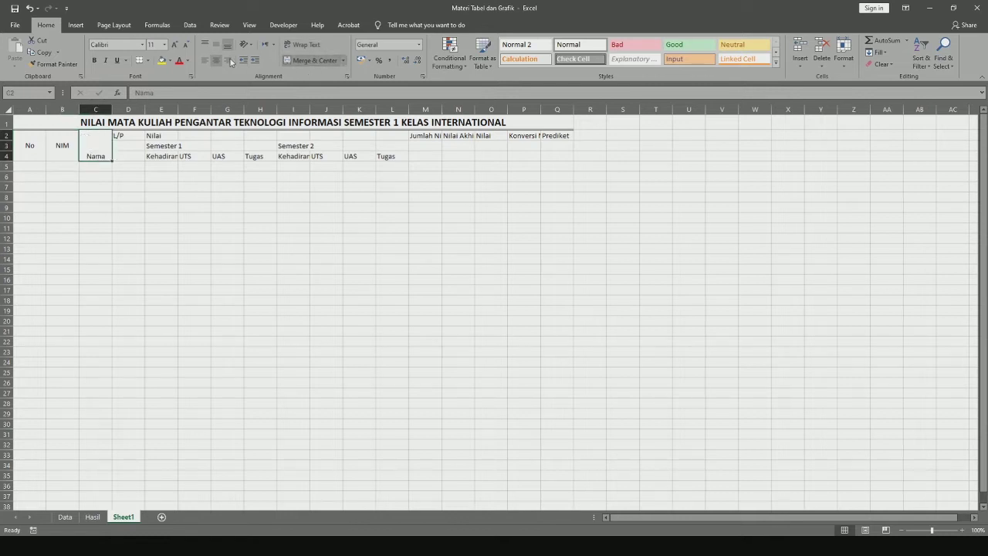
click(216, 46)
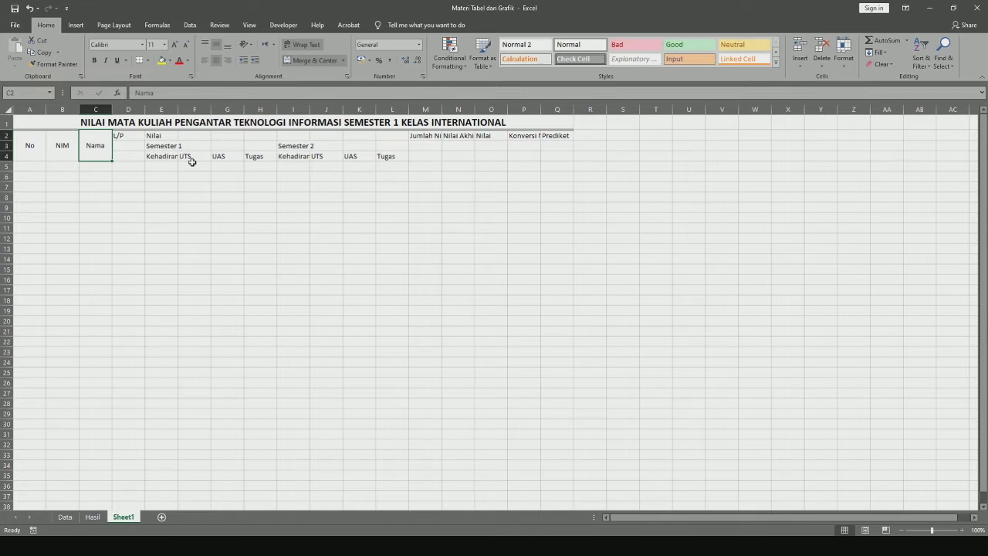
drag(132, 135, 131, 156)
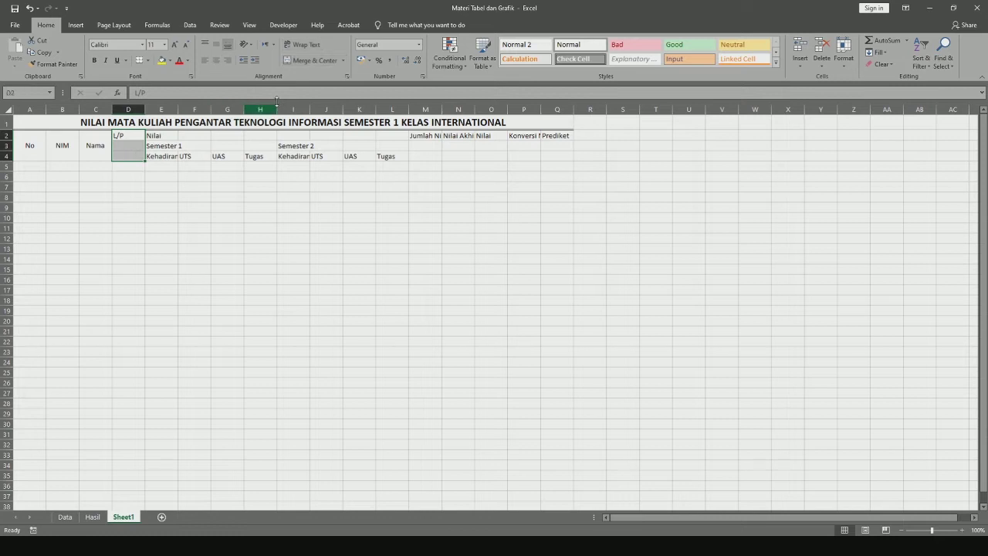
click(308, 61)
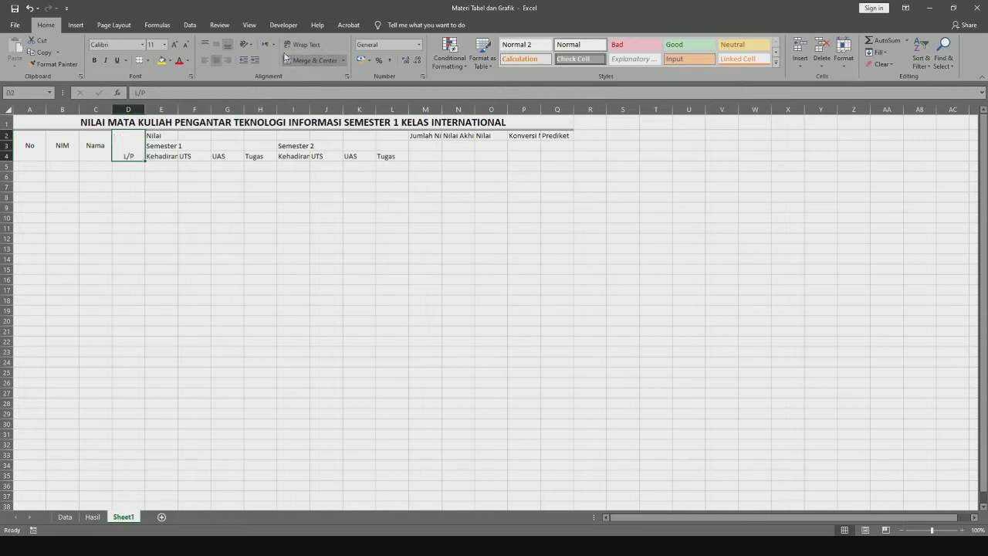
Step: Merge and center the Nilai heading across E2:L2, above both semester groups, with middle vertical alignment
click(163, 135)
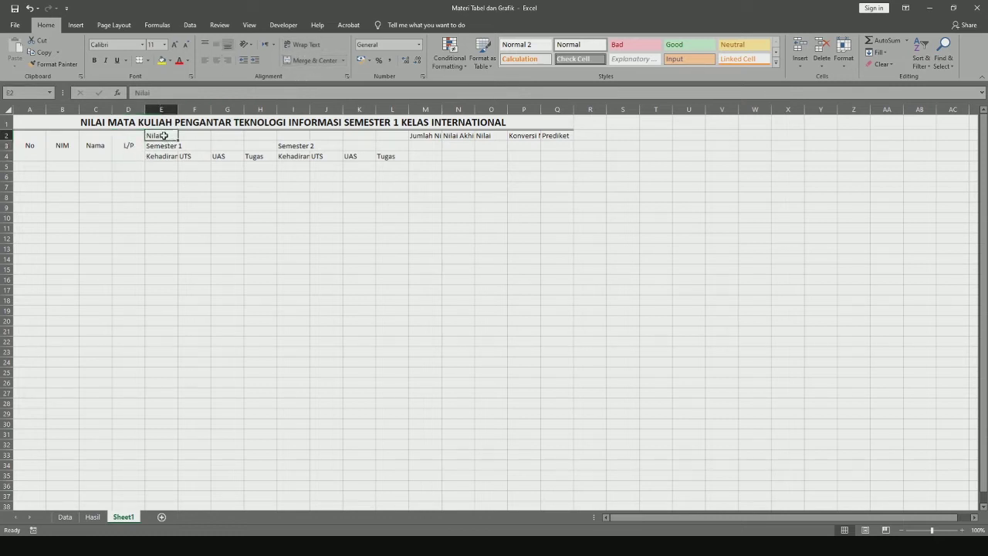
click(162, 157)
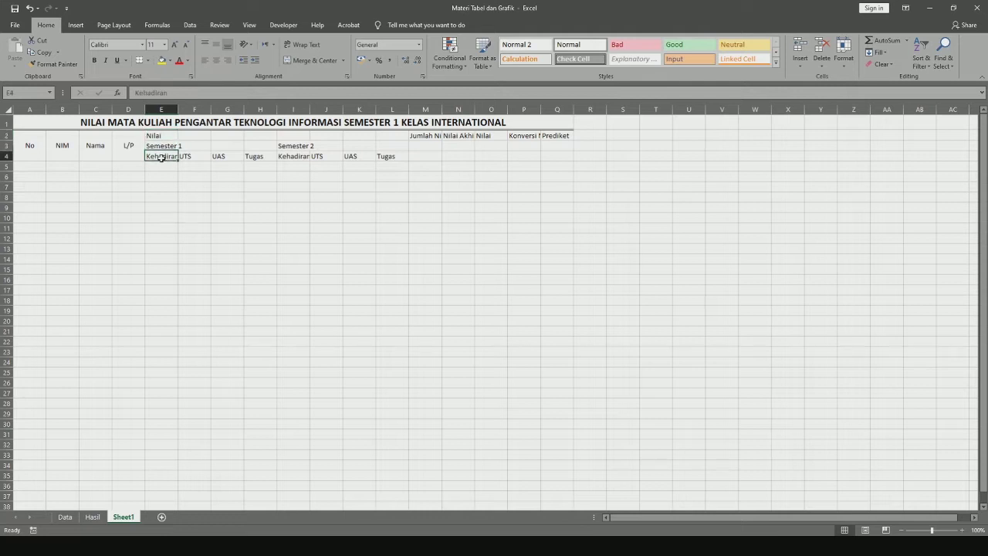
click(199, 157)
click(226, 156)
click(244, 158)
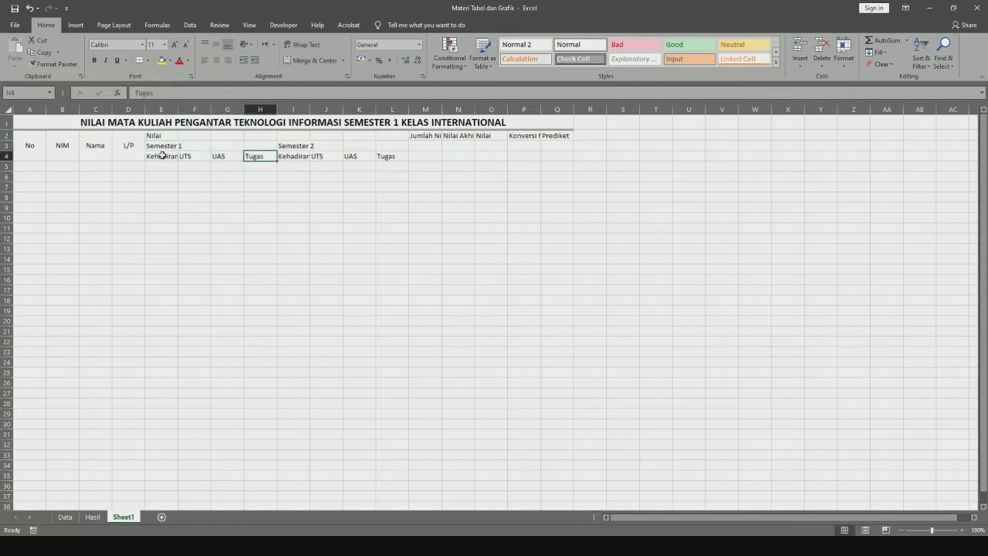
click(153, 134)
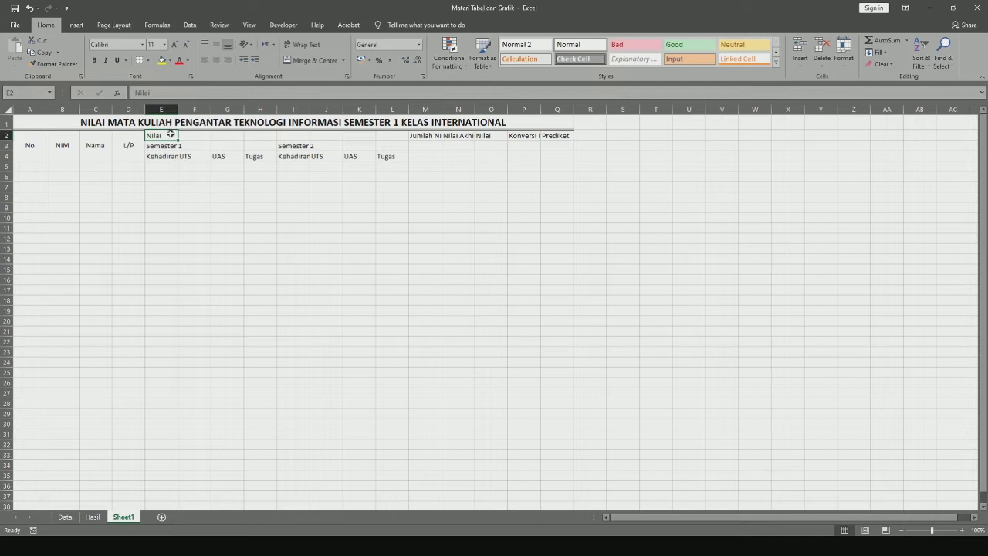
drag(169, 134, 385, 138)
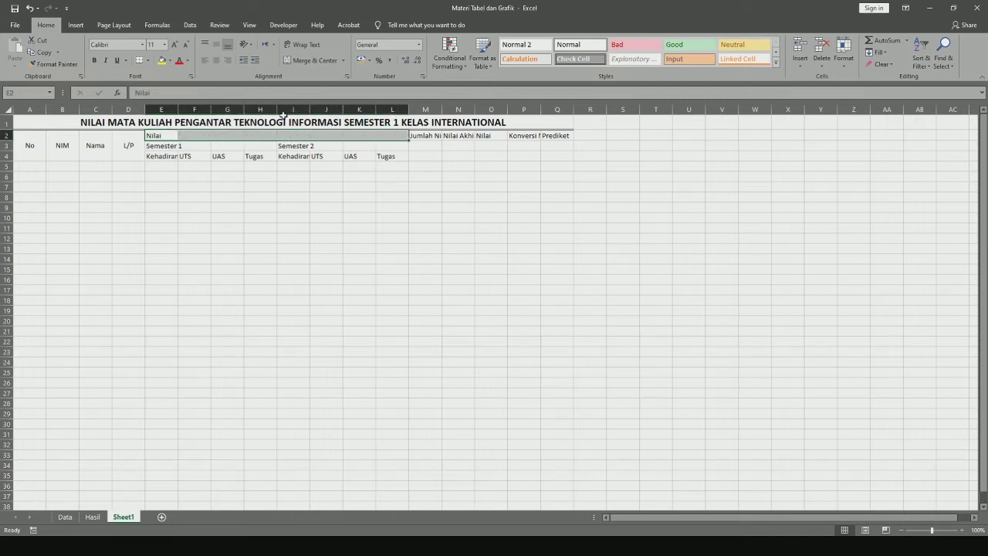
click(313, 61)
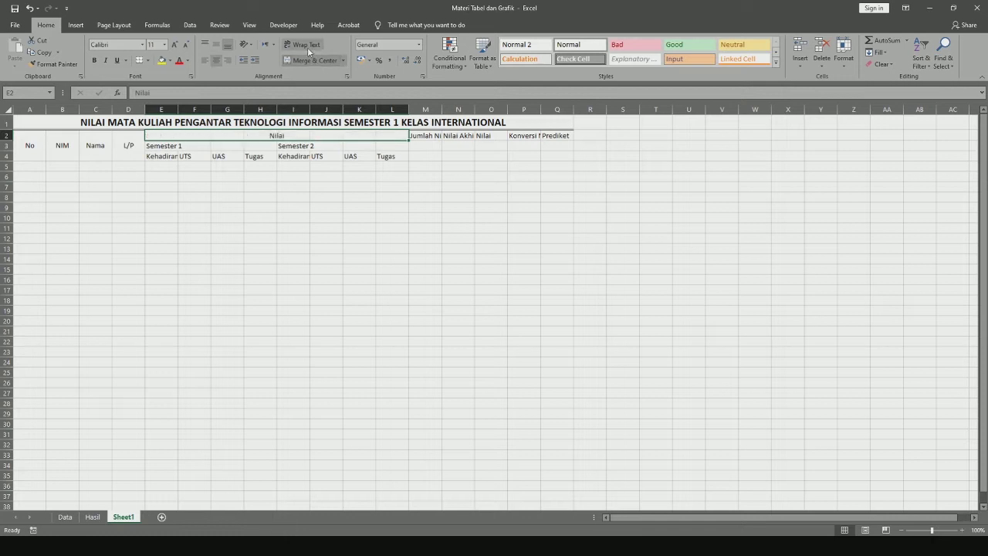
click(216, 44)
Step: Merge and center the Semester 1 subheading across E3:H3 and the Semester 2 subheading across I3:L3
click(163, 146)
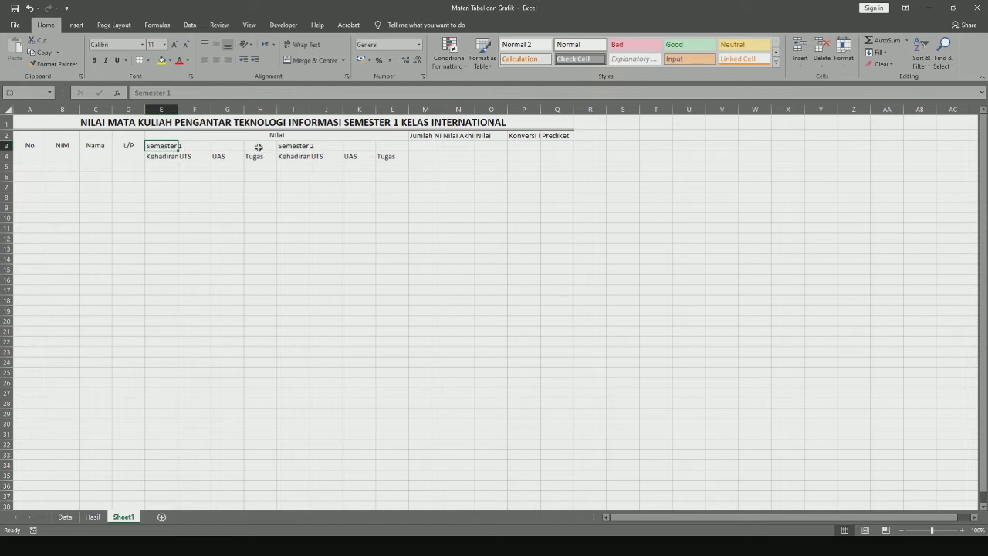
shift+click(258, 147)
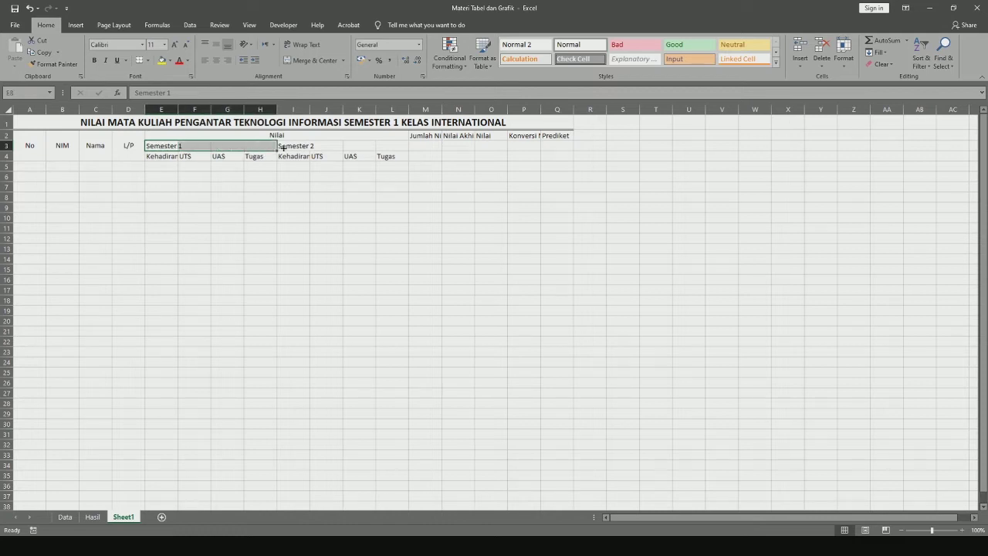
click(313, 60)
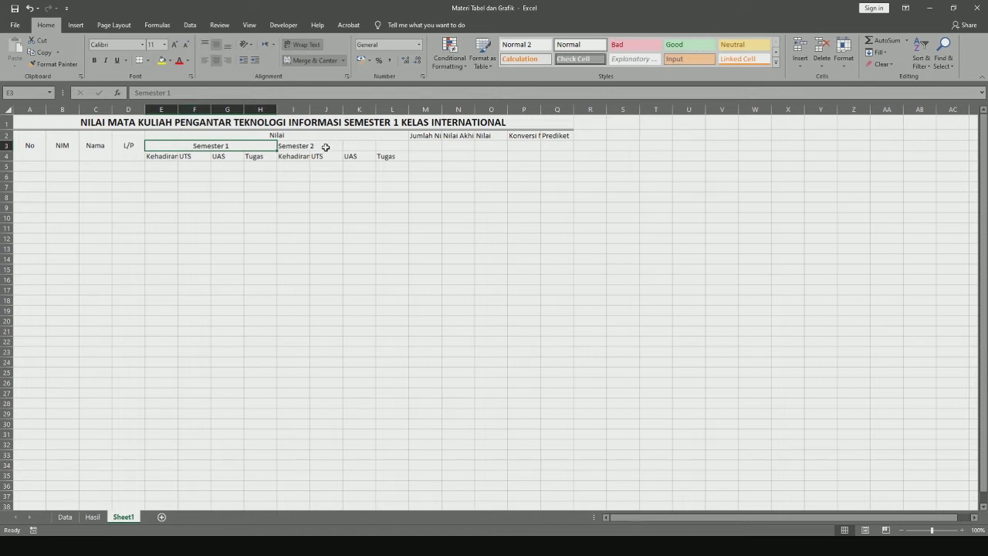
click(293, 144)
shift+click(382, 145)
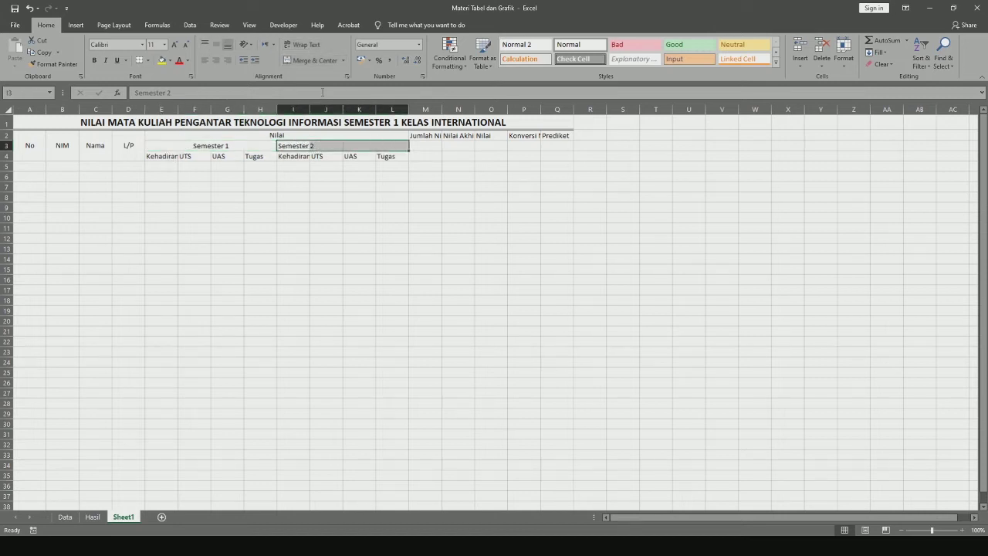
click(314, 62)
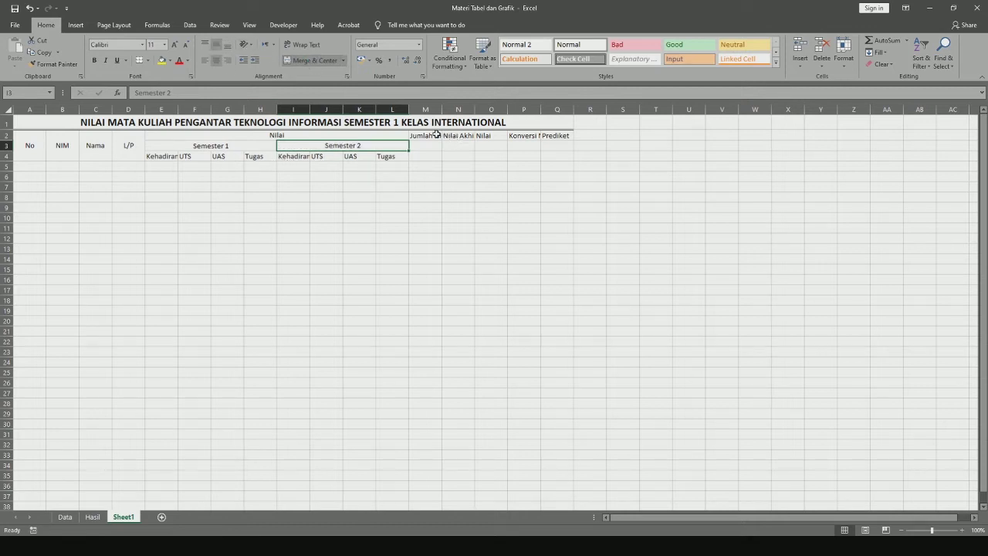
Step: Merge and center the Jumlah Nilai heading over M2:M4, with wrapped text and middle vertical alignment
drag(430, 135, 426, 153)
click(309, 61)
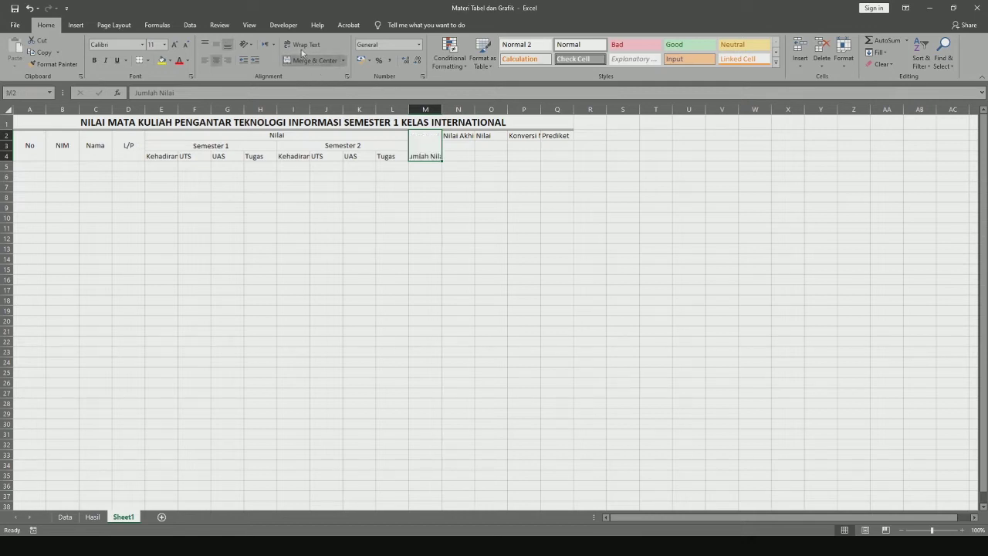
click(302, 45)
click(216, 45)
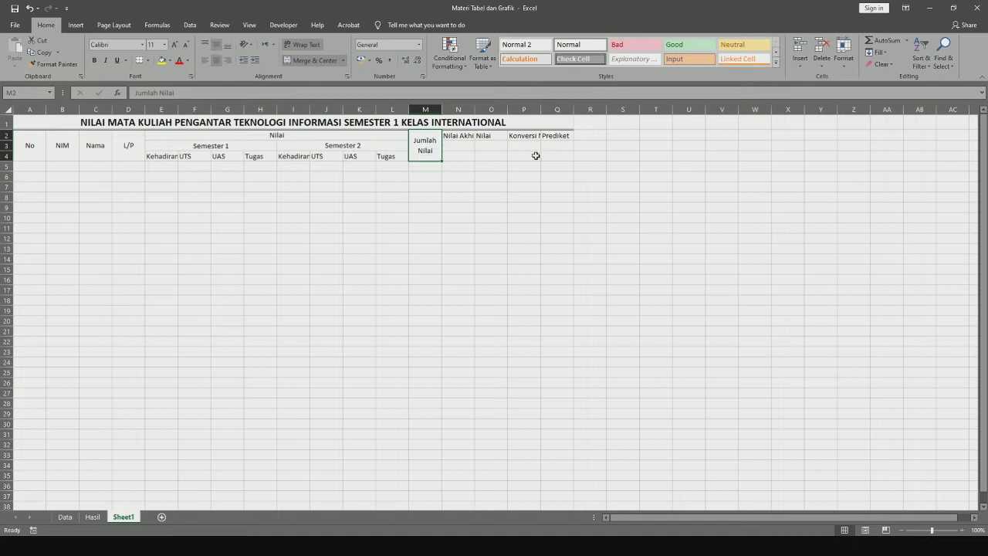
Step: Merge and center the Nilai Akhir heading over N2:N4, align it to the middle vertically and wrap its text
drag(458, 136, 461, 156)
click(304, 63)
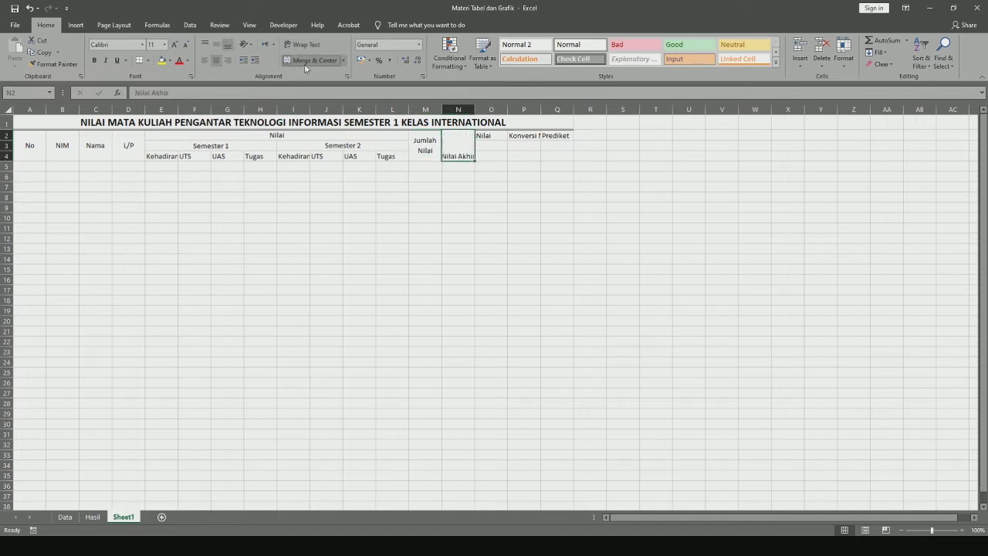
click(216, 45)
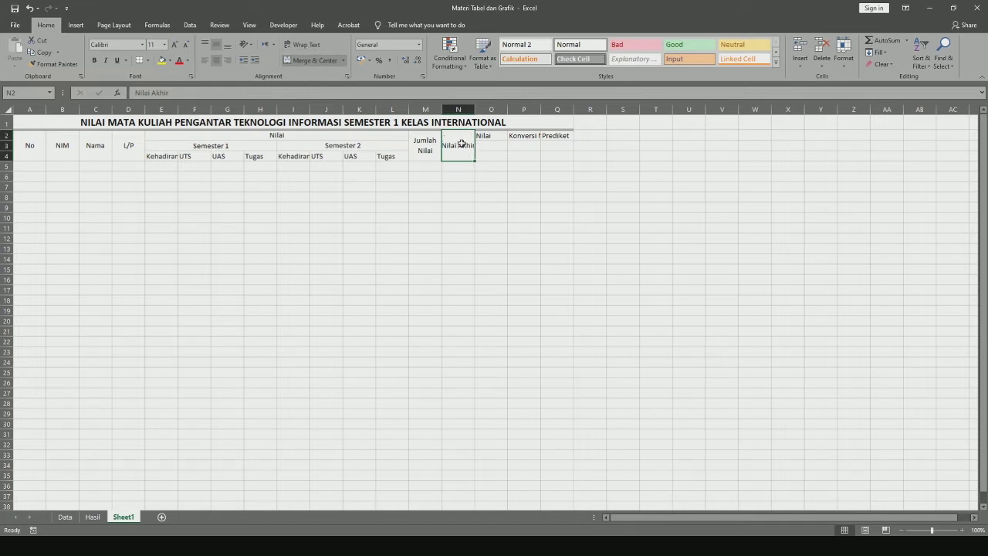
click(304, 47)
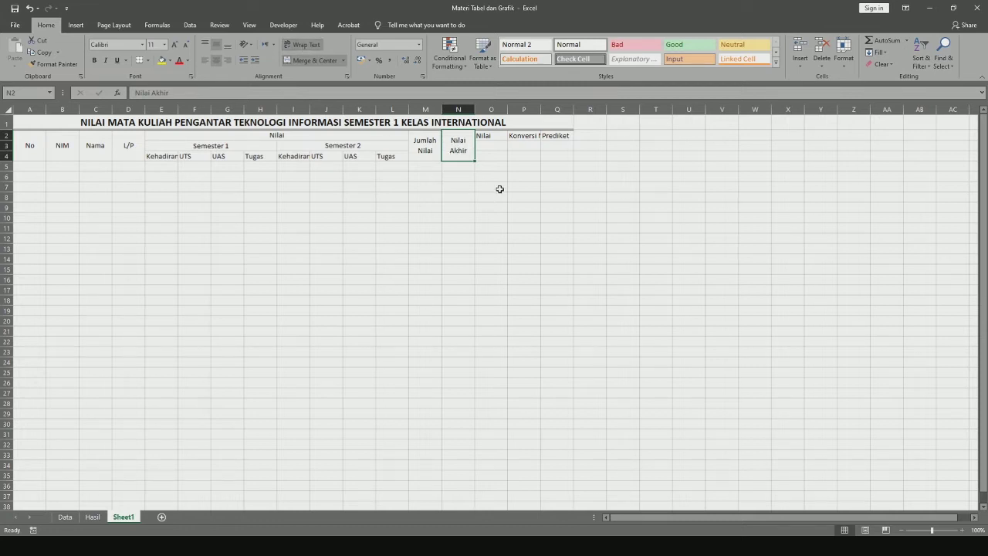
click(431, 151)
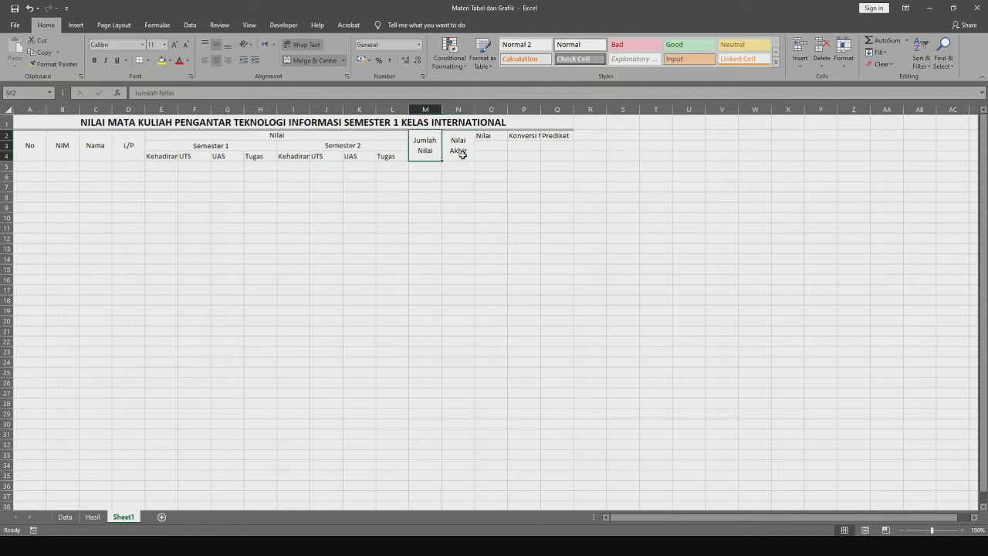
click(463, 154)
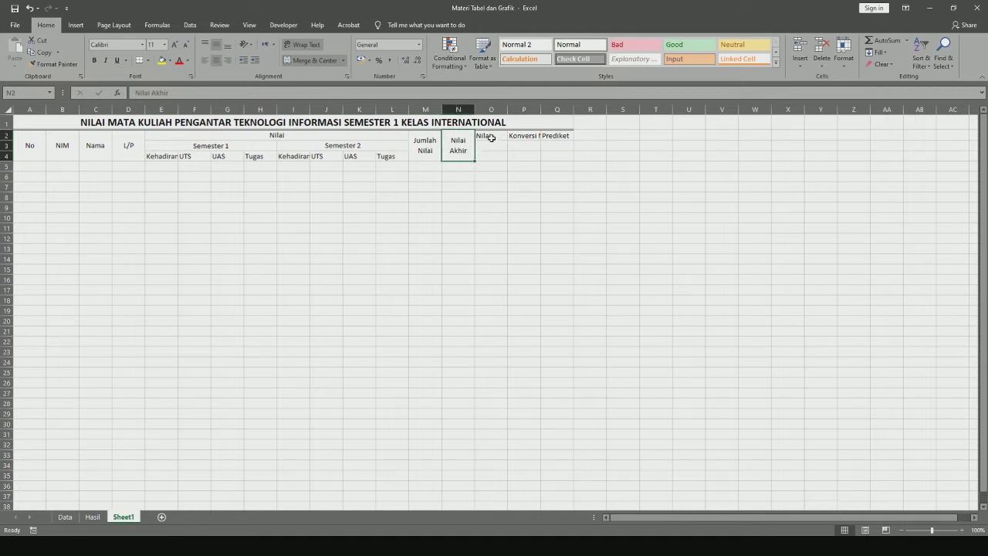
Step: Merge and center the Nilai heading in O2:O4, wrapping its text and aligning it to the middle vertically
drag(491, 137, 491, 157)
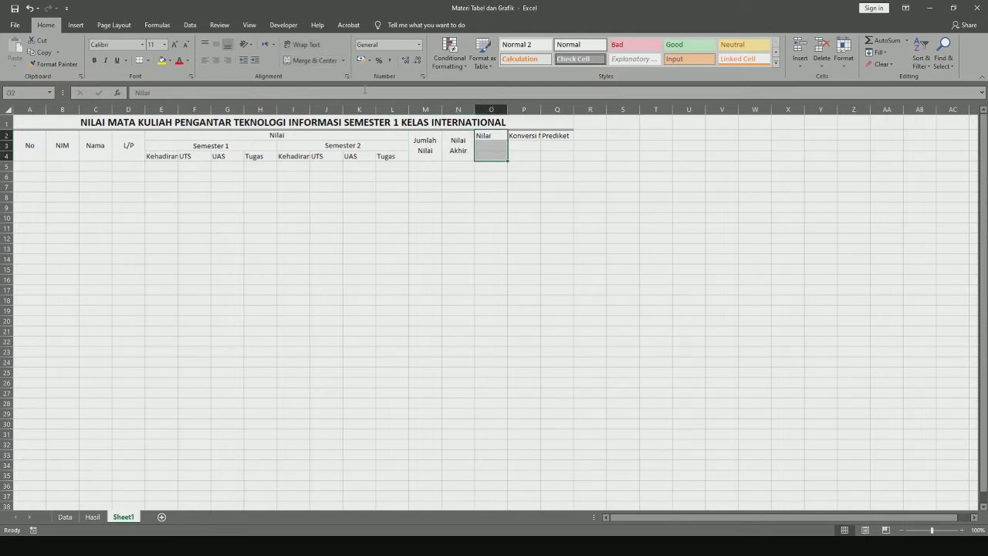
click(314, 62)
click(301, 44)
click(216, 44)
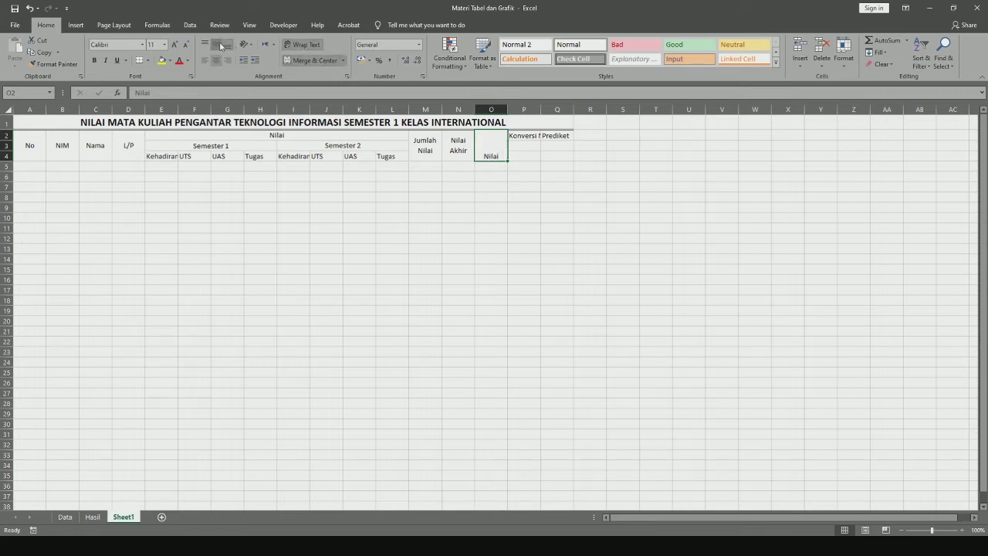
Step: Merge and center the Konversi Nilai Akhir heading over P2:P4, with middle vertical alignment and wrapped text
drag(523, 137, 523, 158)
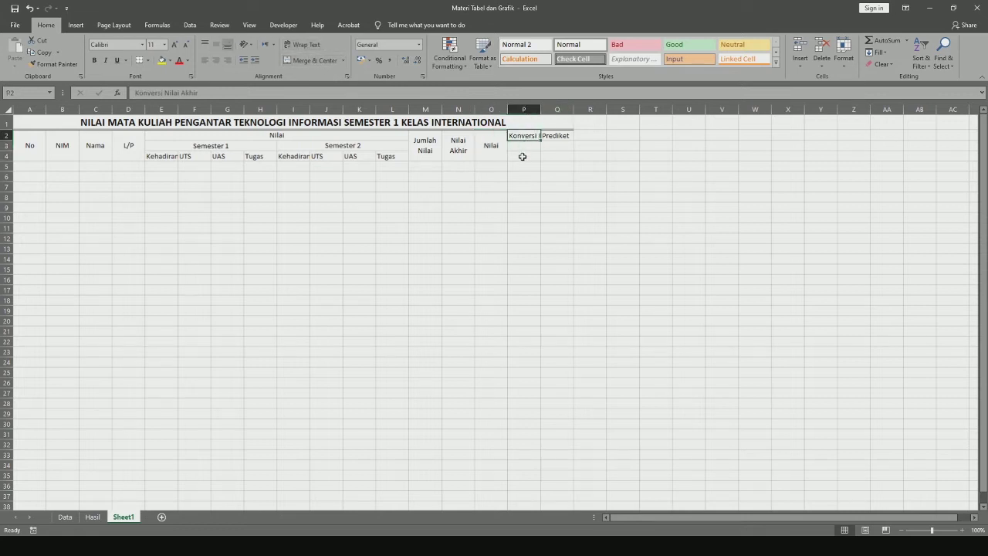
click(314, 60)
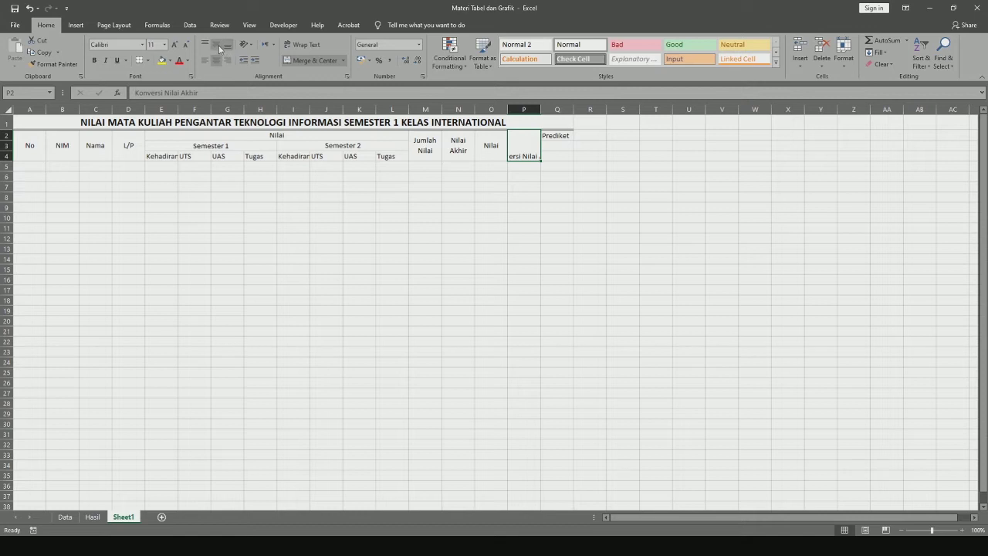
click(219, 47)
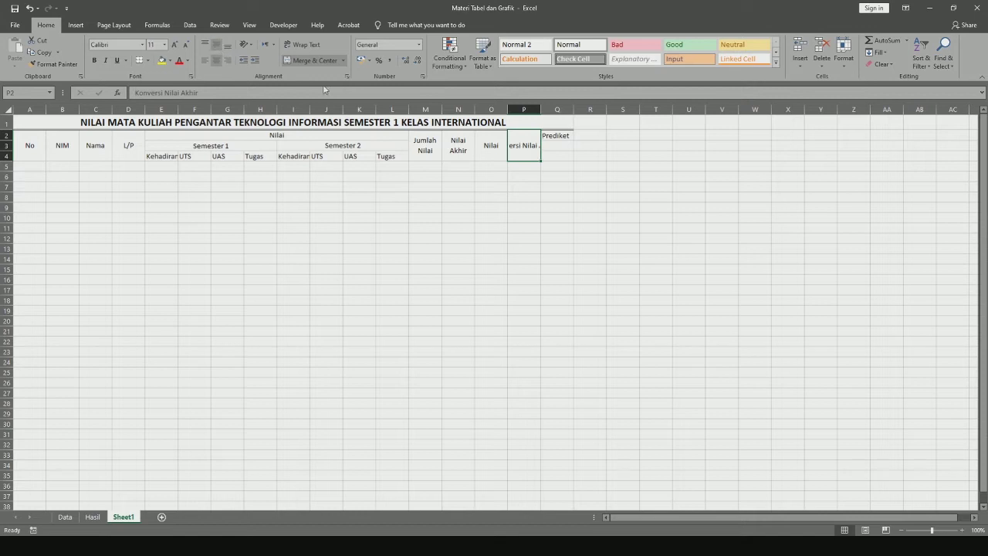
click(304, 47)
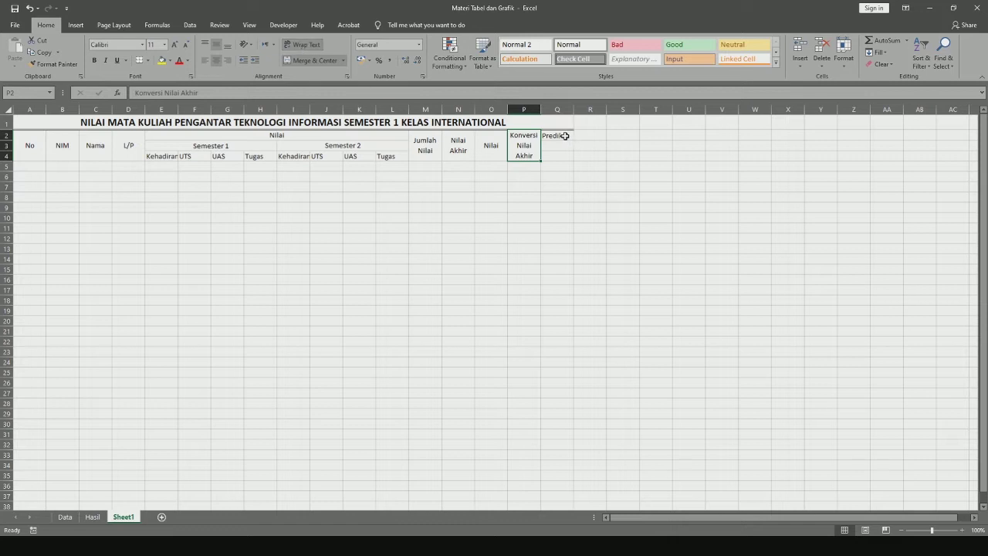
Step: Merge and center the Prediket heading over Q2:Q4 and align it to the middle vertically
drag(565, 136, 568, 155)
click(308, 60)
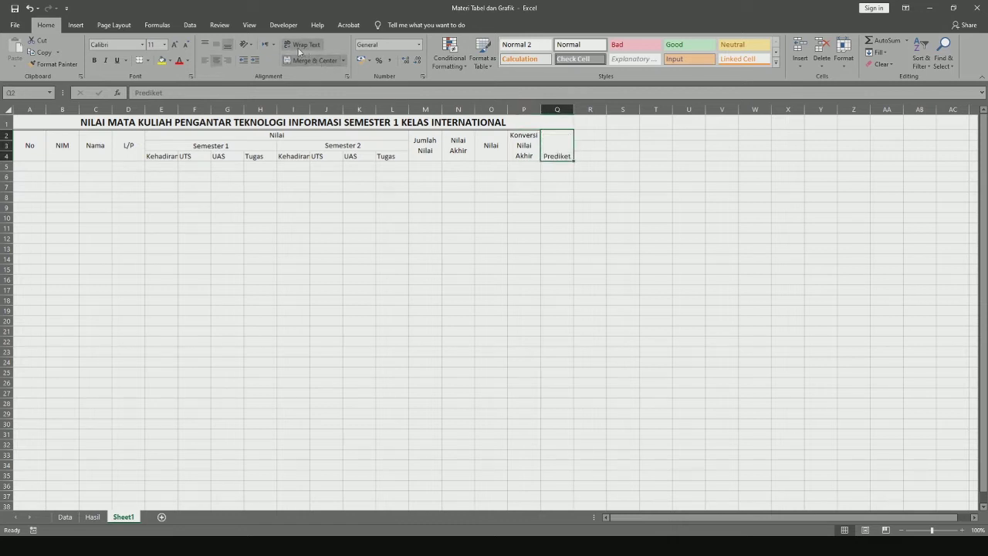
click(217, 44)
click(589, 197)
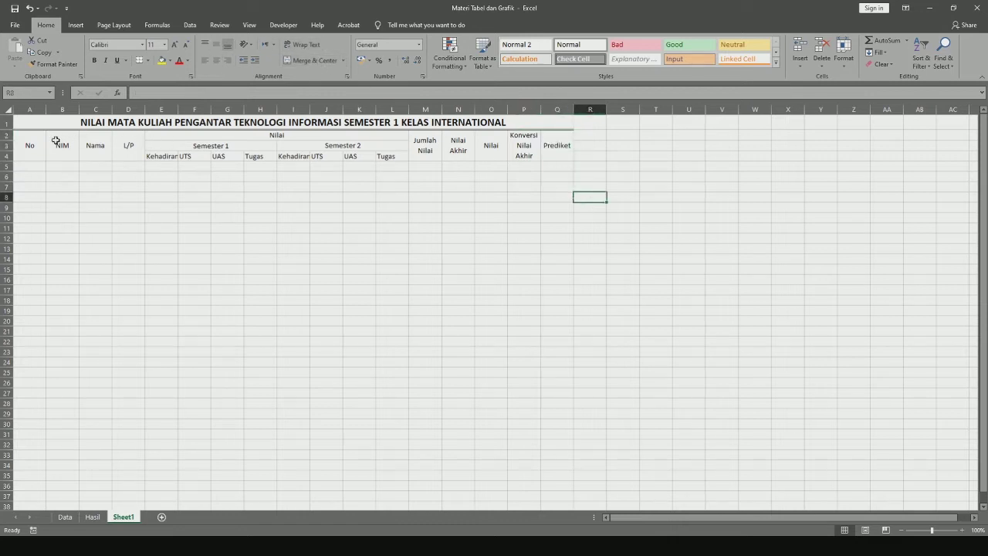
Step: Apply all borders to the header block A2:Q4 and adjust the widths of columns A to D to suit their contents
drag(37, 143, 552, 156)
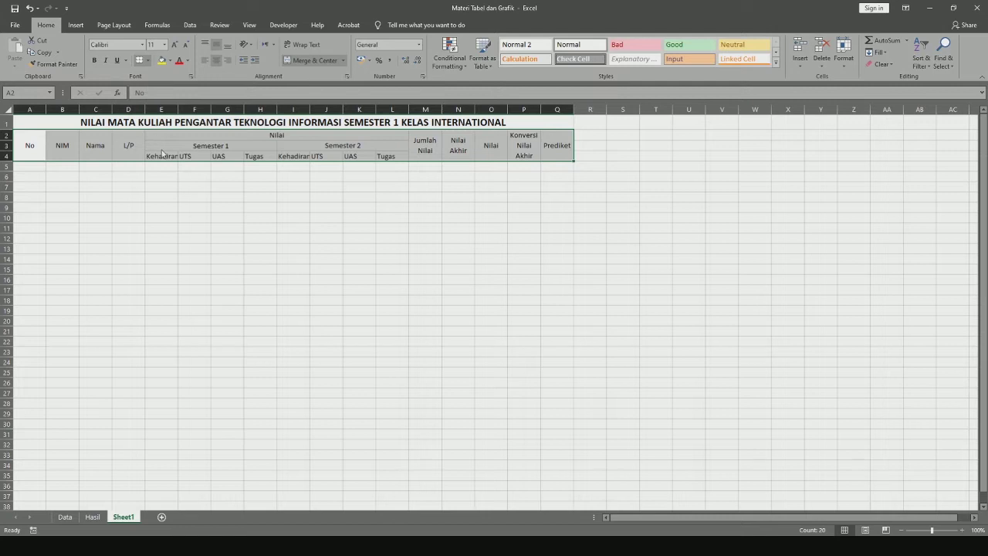
click(139, 60)
click(194, 196)
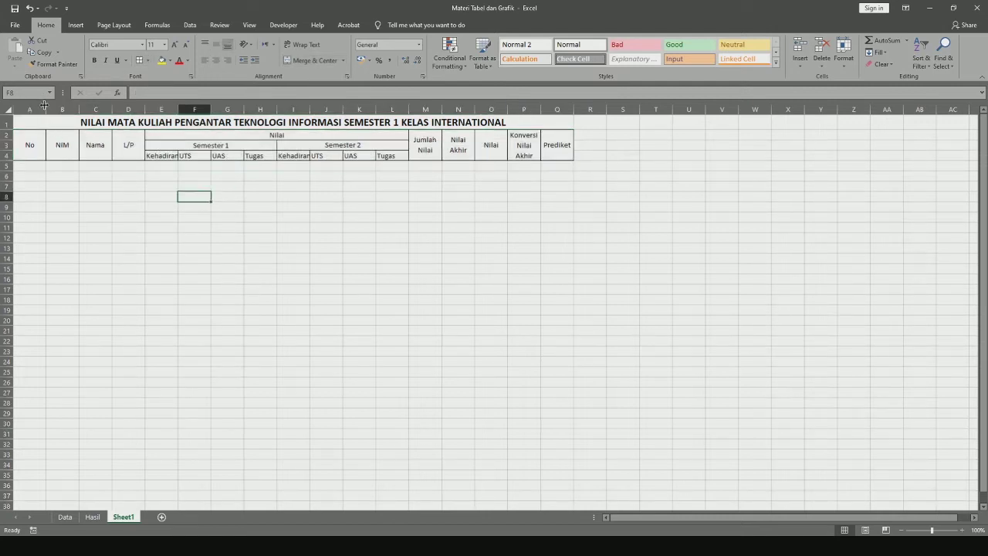
drag(45, 105, 140, 109)
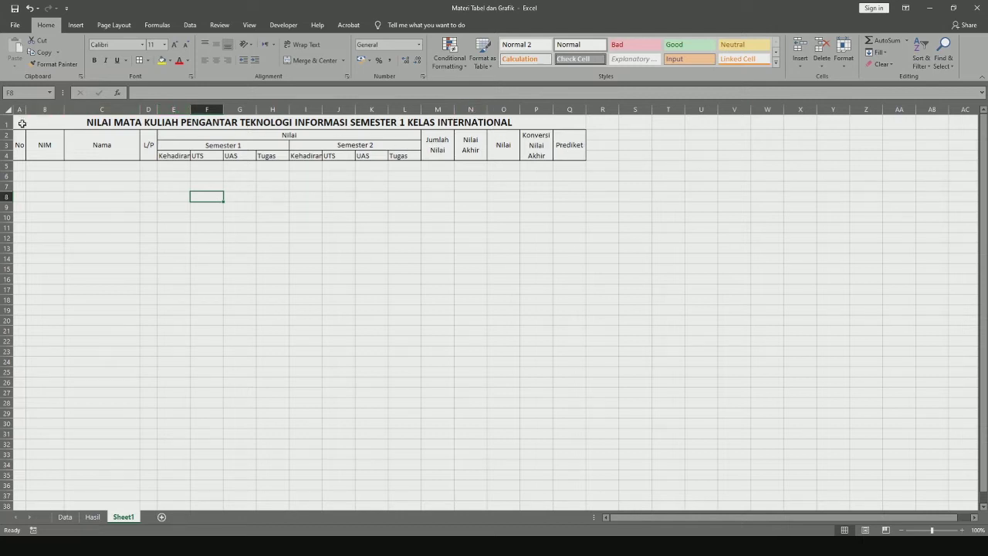
Step: Center the heading cells in A2:Q4 horizontally and align them to the middle vertically
drag(20, 143, 555, 155)
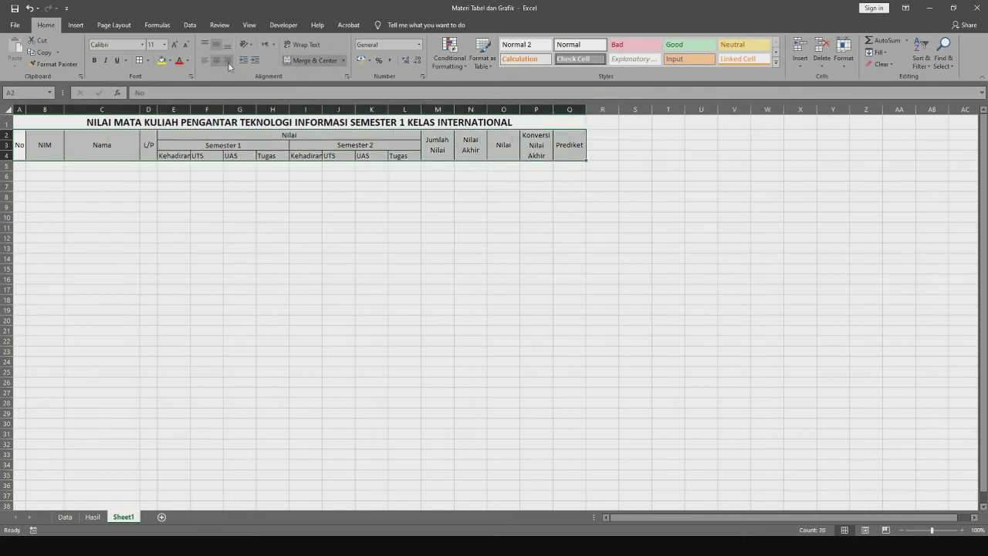
click(217, 61)
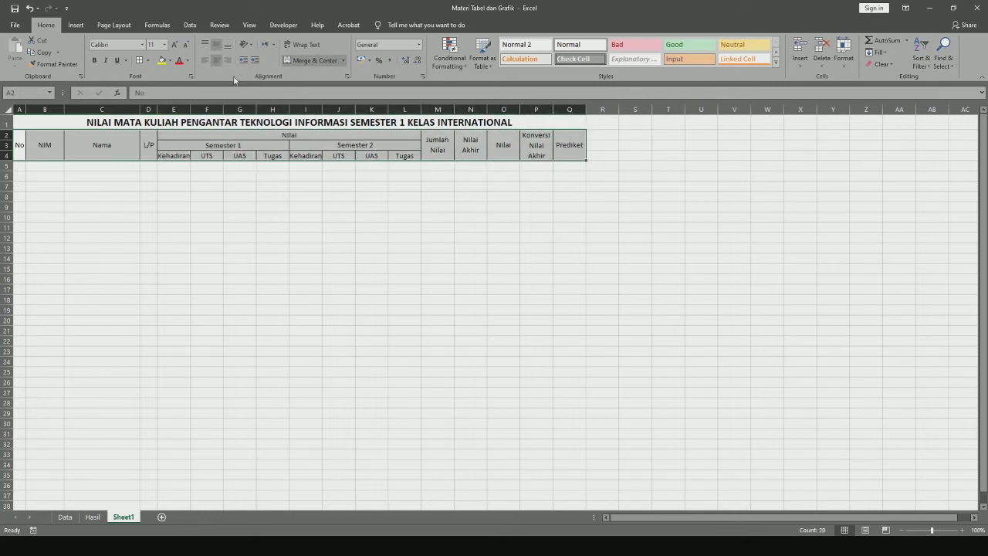
click(218, 48)
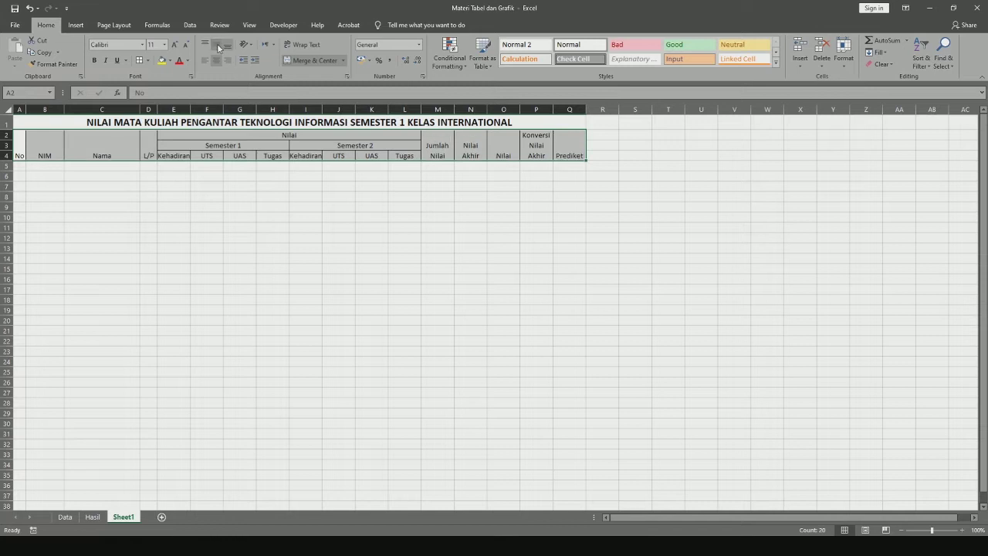
click(569, 248)
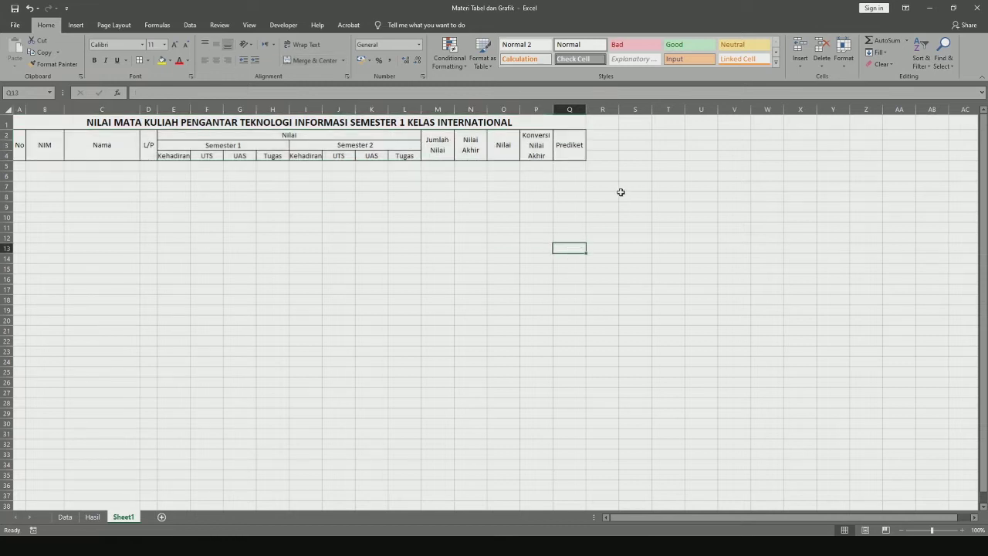
Step: Enter 1 in A5 and 2 in A6 under the No heading
click(20, 167)
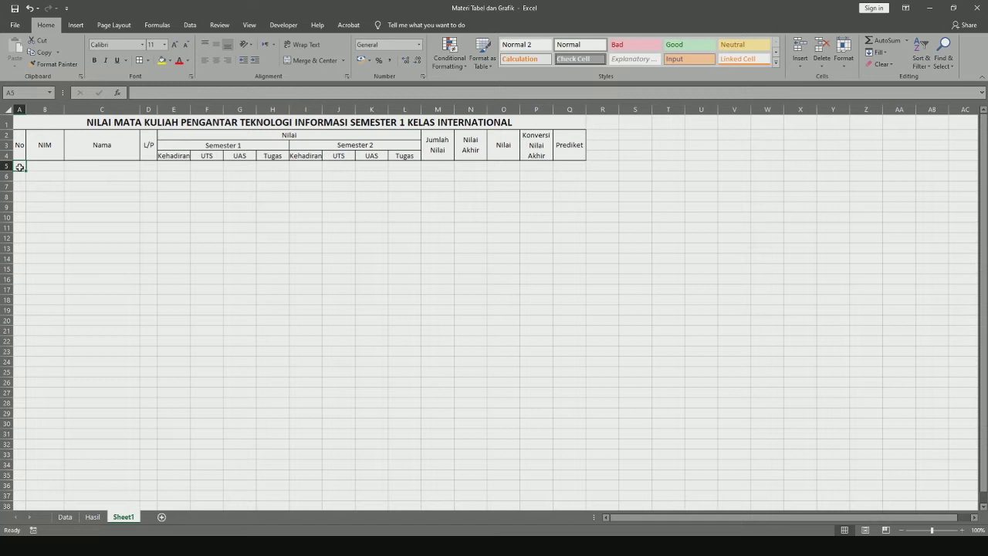
key(shift+Down)
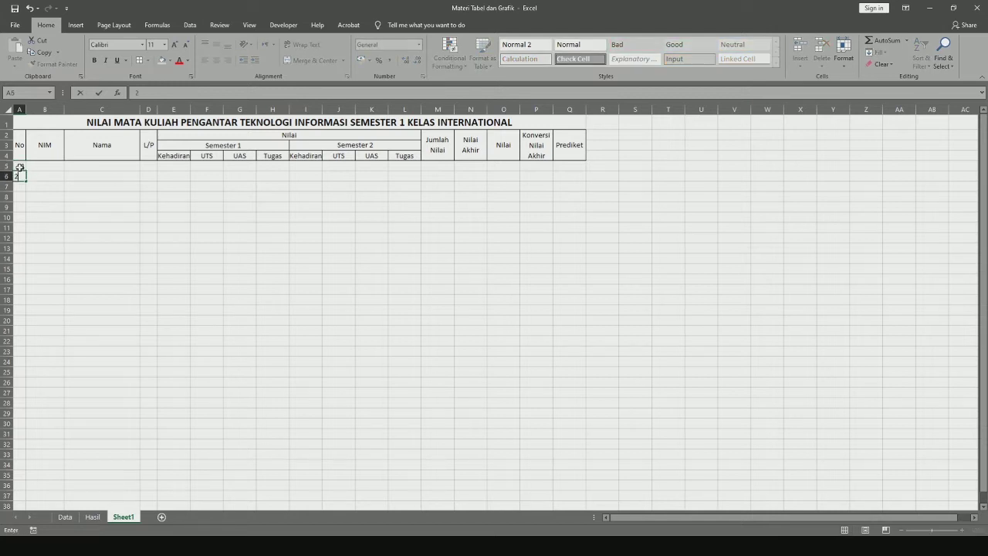
text(2)
key(Return)
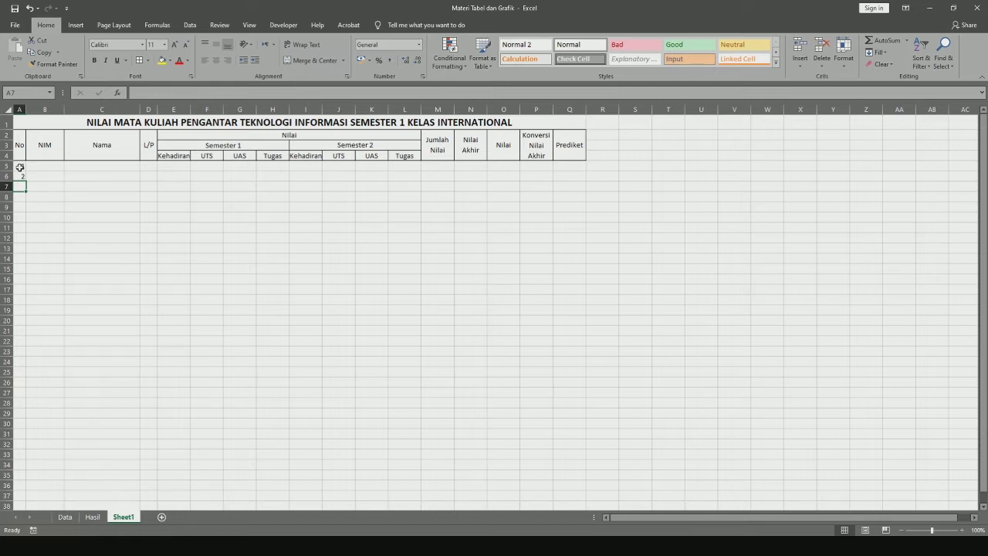
click(20, 166)
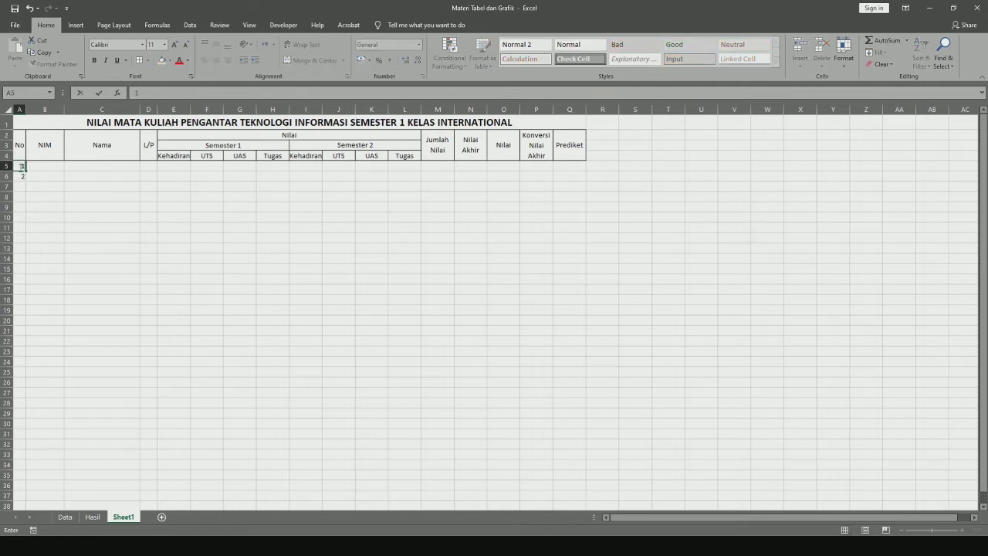
key(Down)
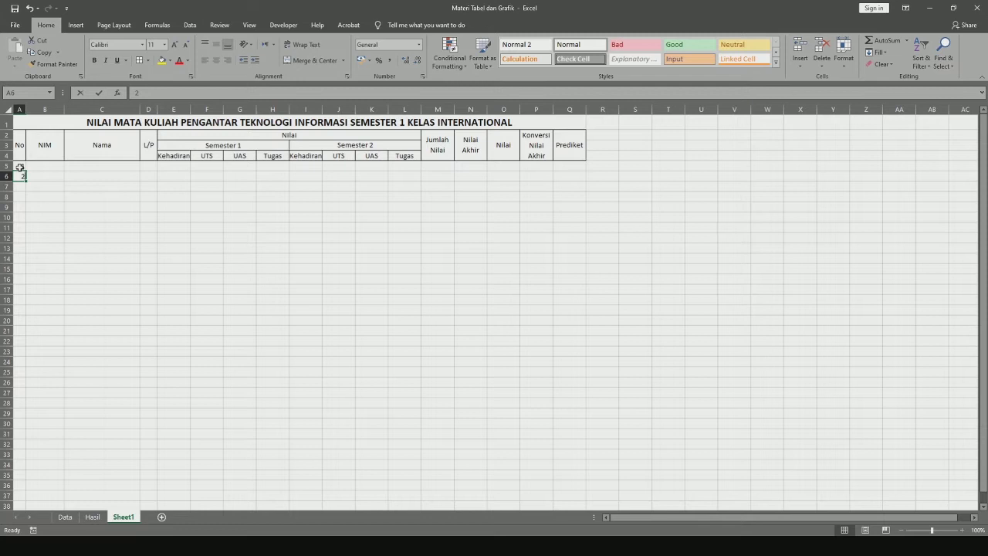
key(Return)
Step: Extend the No series from A5:A6 down to 10 in A14 and center the numbers
click(20, 167)
drag(21, 166, 21, 176)
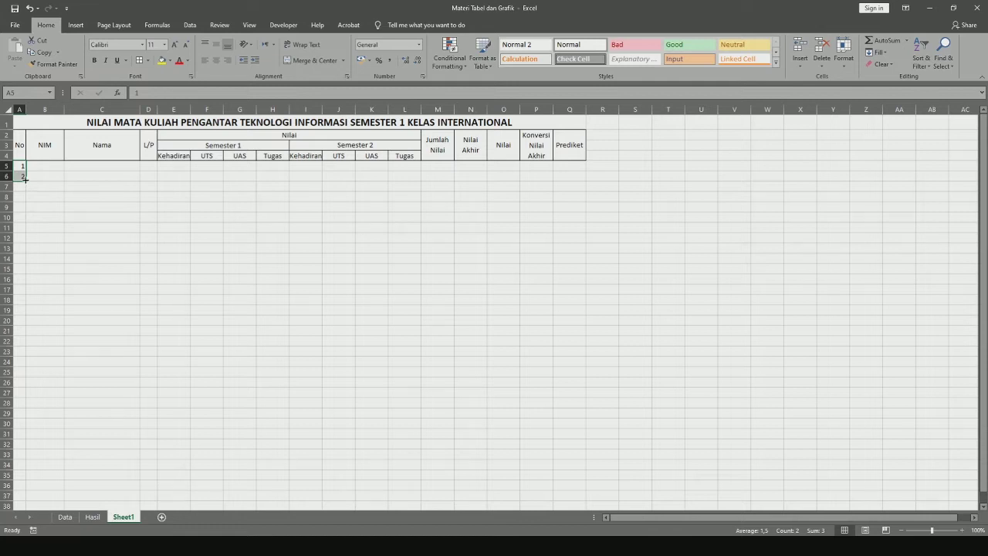
drag(25, 179, 28, 264)
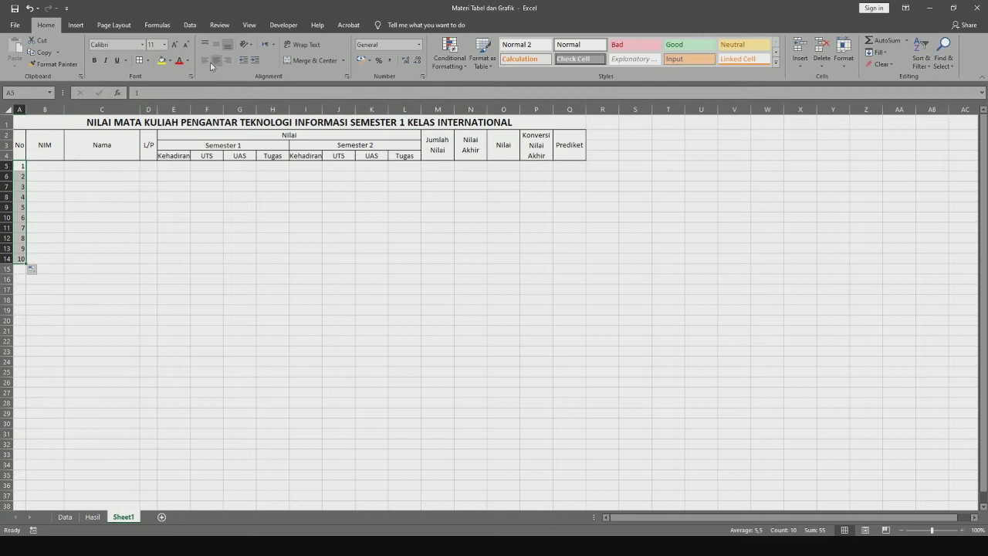
click(218, 58)
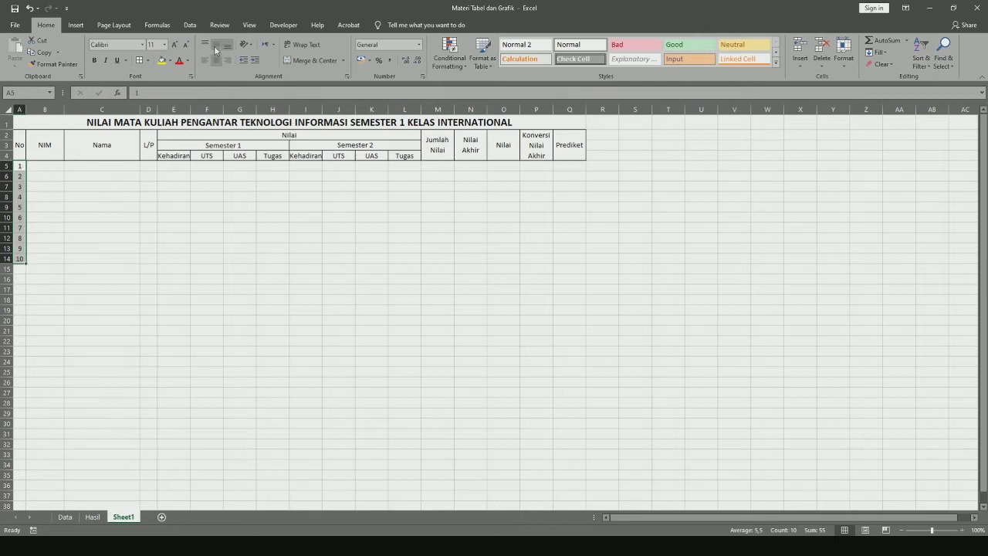
Step: Enter the first student's ID number in B5 under the NIM heading
click(53, 166)
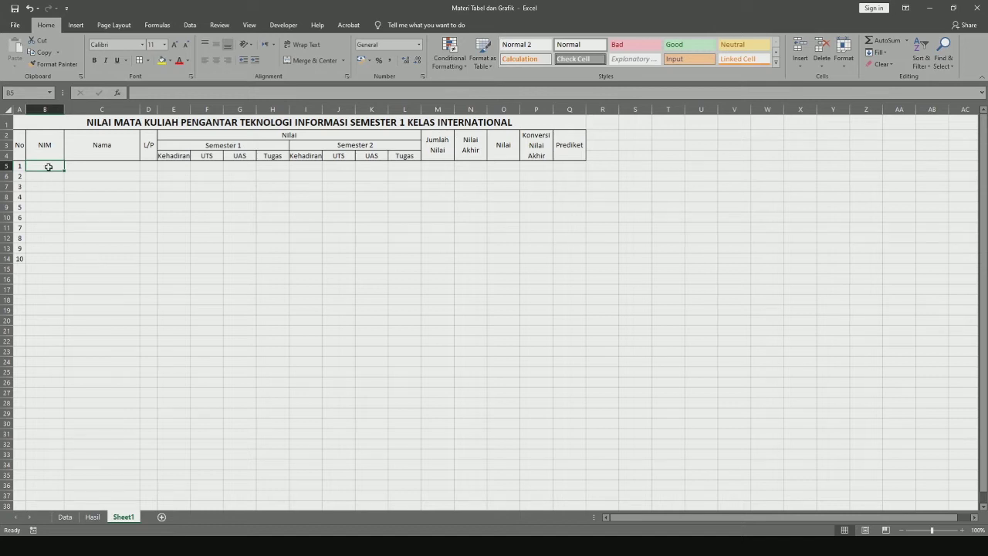
text(200001)
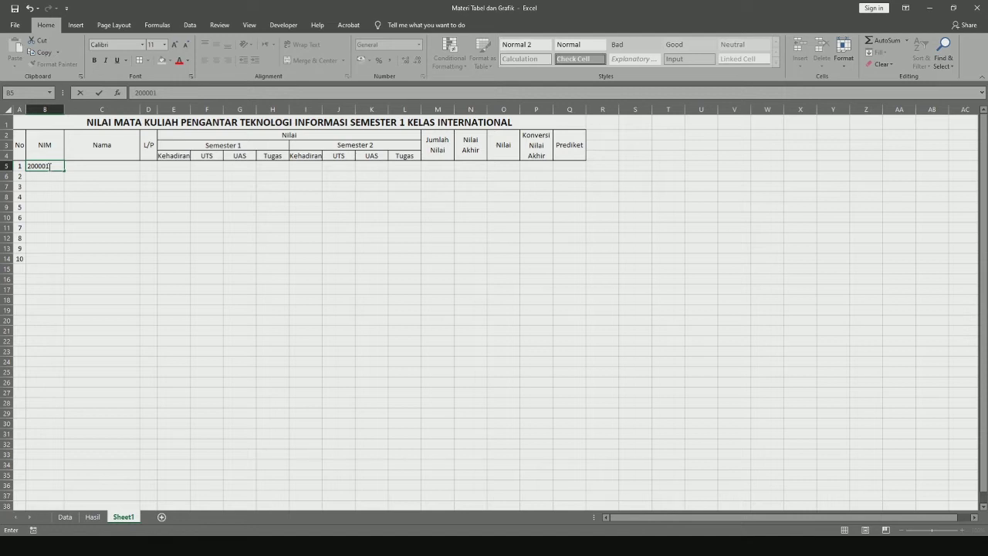
key(Return)
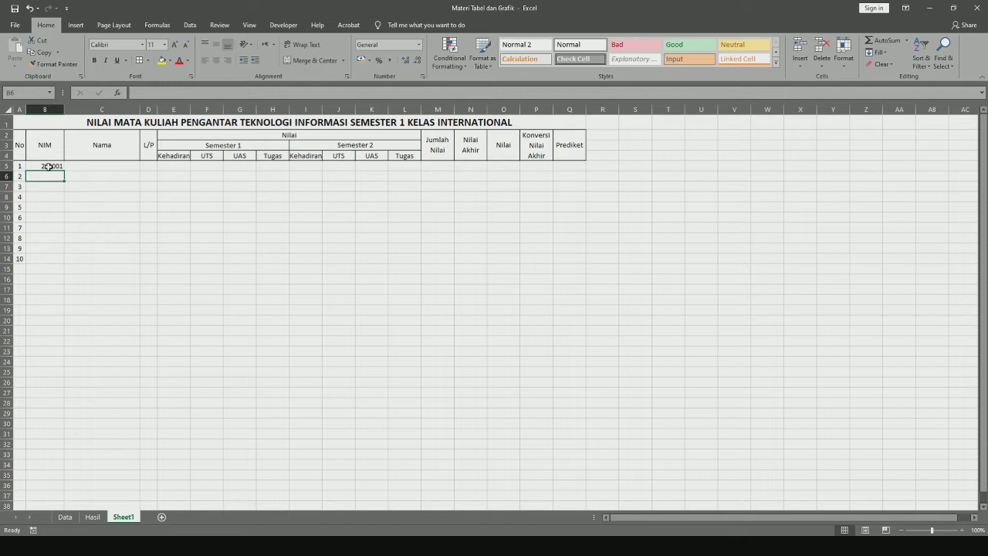
click(48, 166)
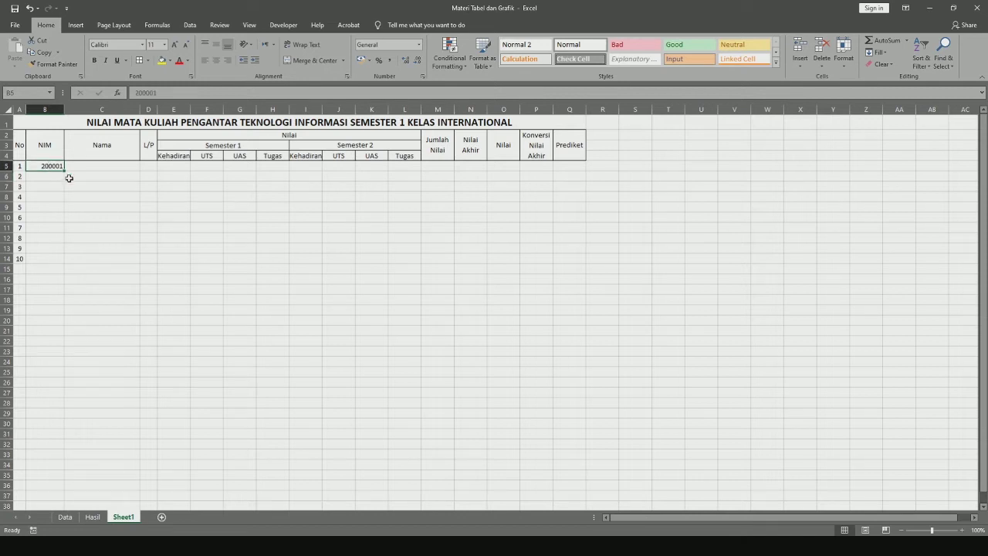
drag(65, 170, 67, 264)
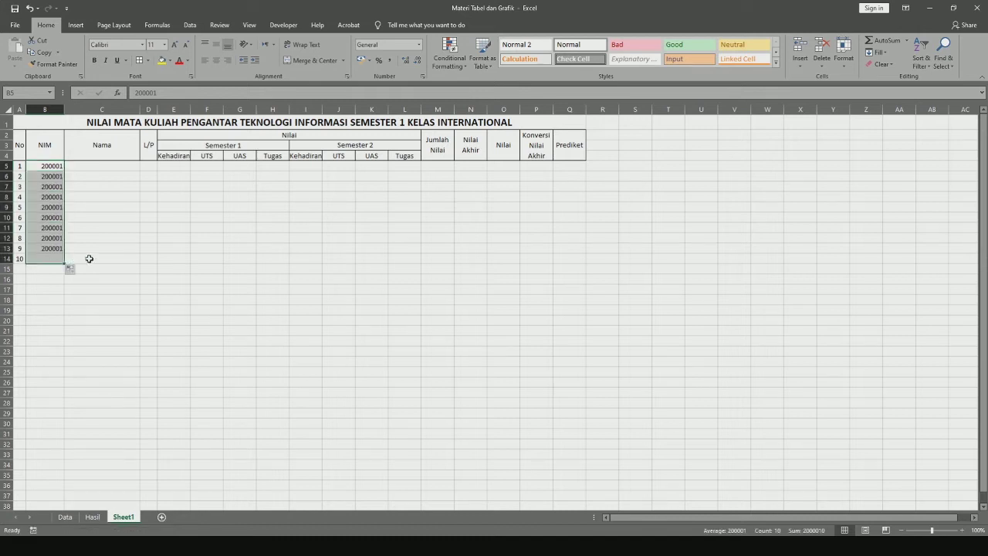
key(ctrl+z)
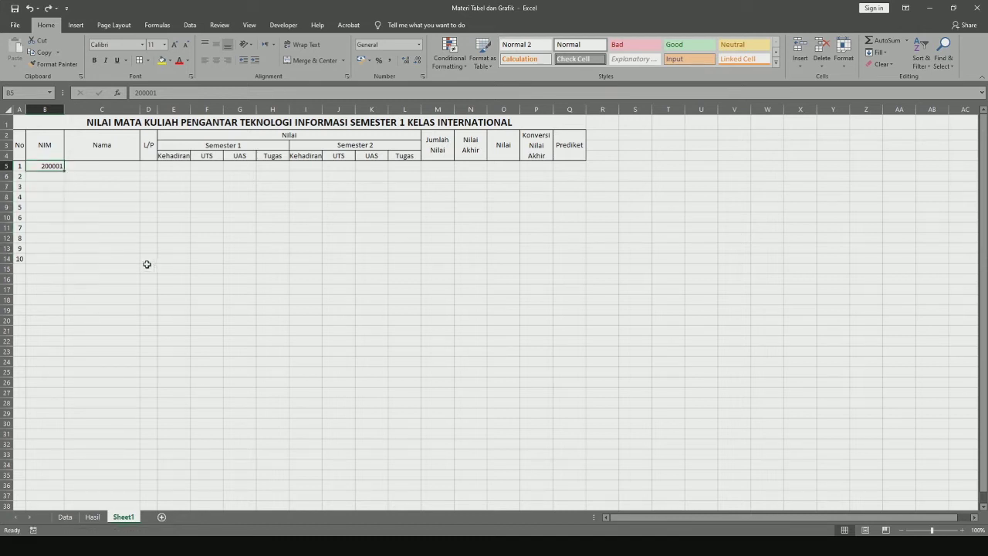
Step: Enter the second student's consecutive ID number in B6 under the NIM heading
click(46, 175)
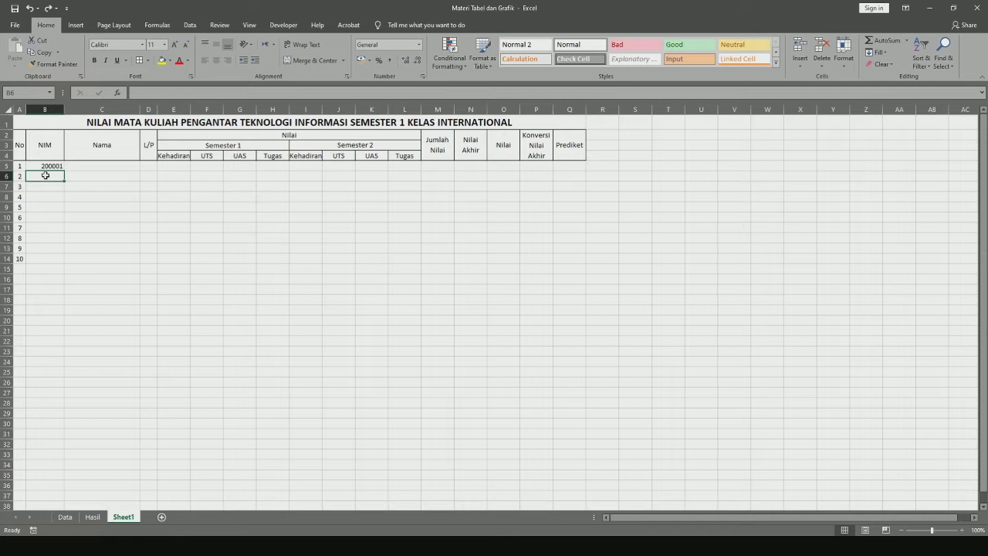
text(20000)
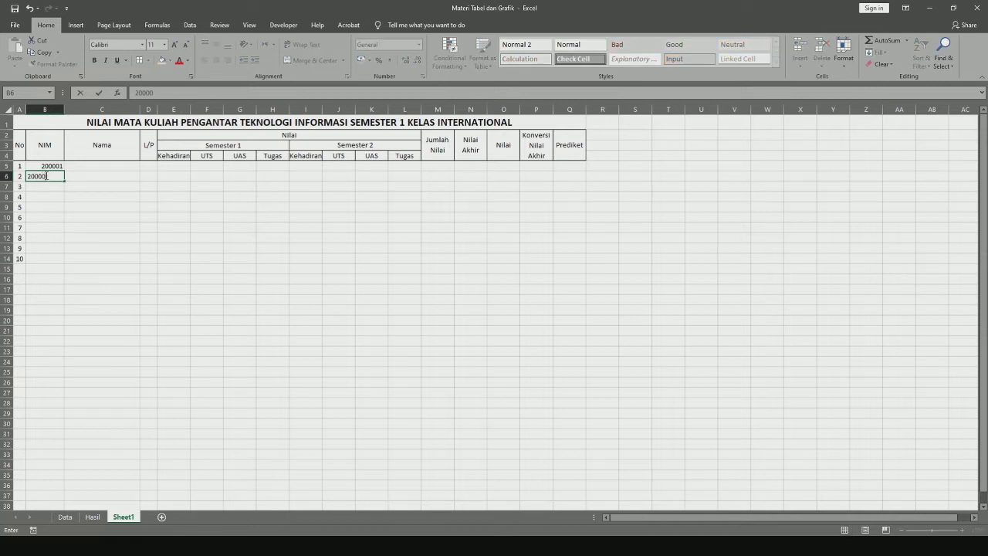
text(2)
key(Return)
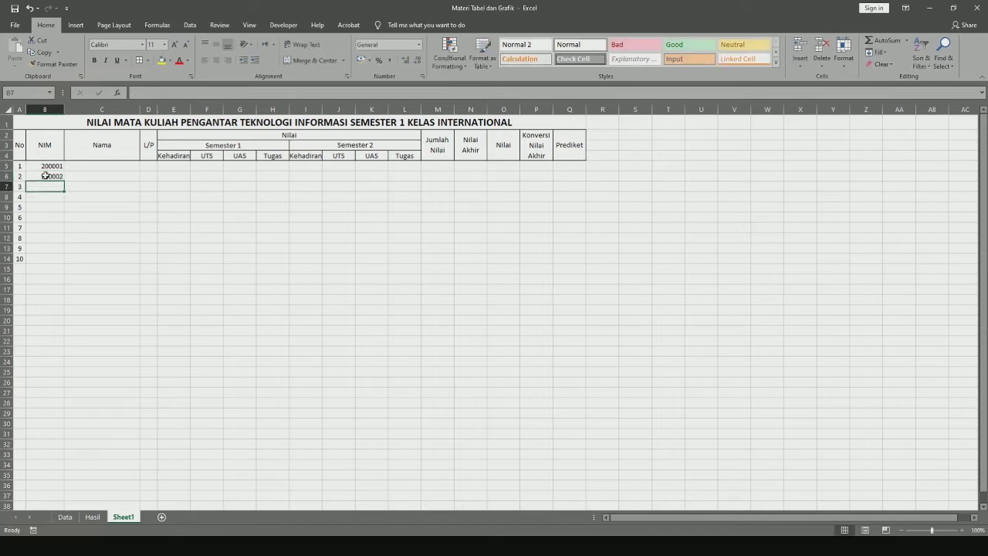
Step: Extend the NIM series from B5:B6 down to B14 and center the ID numbers
click(56, 166)
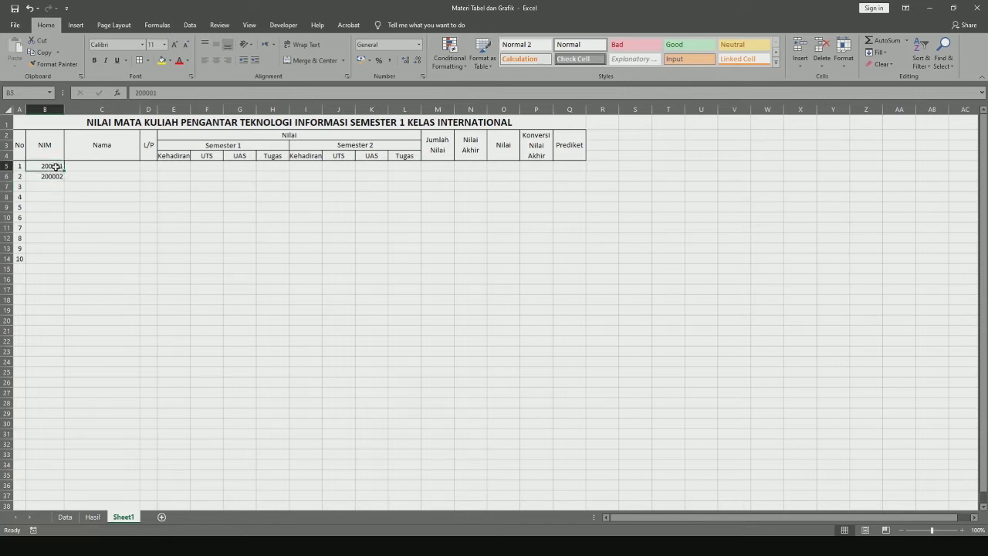
drag(55, 166, 54, 176)
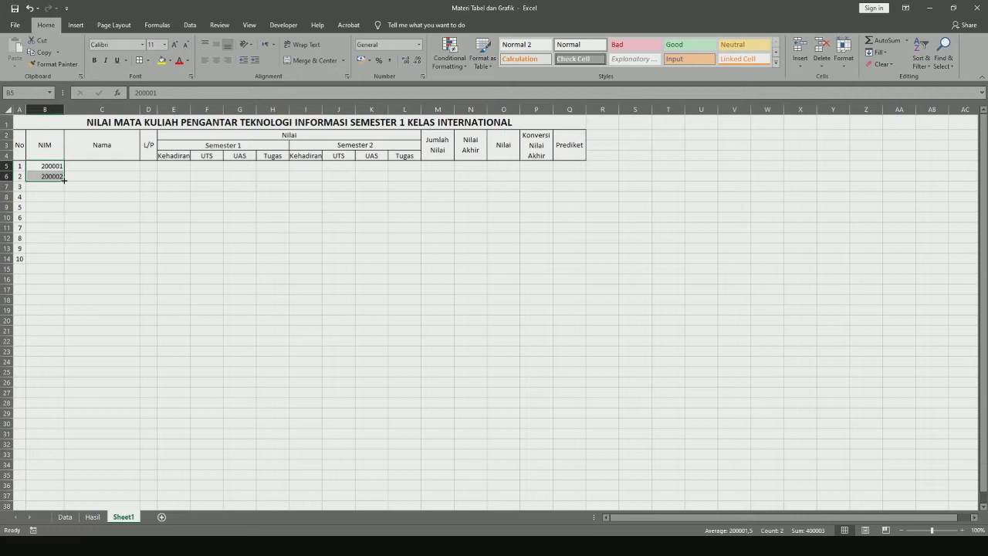
drag(65, 179, 66, 259)
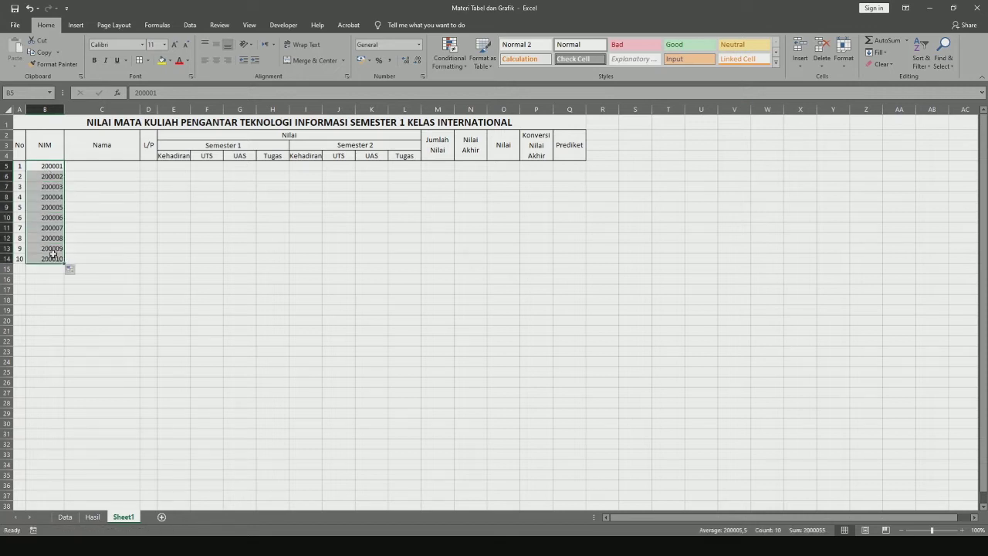
click(216, 60)
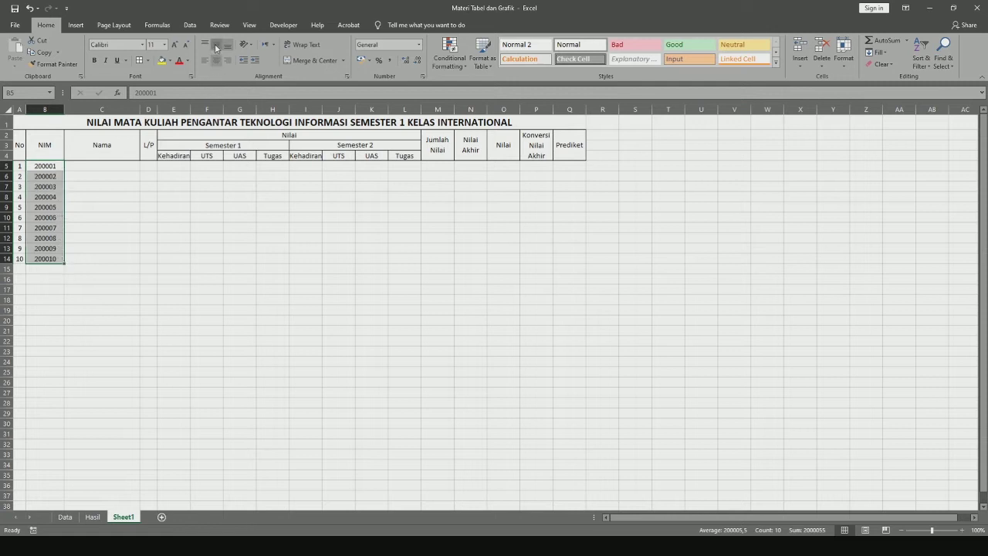
Step: Copy the ten student names from C5:C14 of the Hasil sheet into Sheet1's Nama column, starting at C5
click(85, 166)
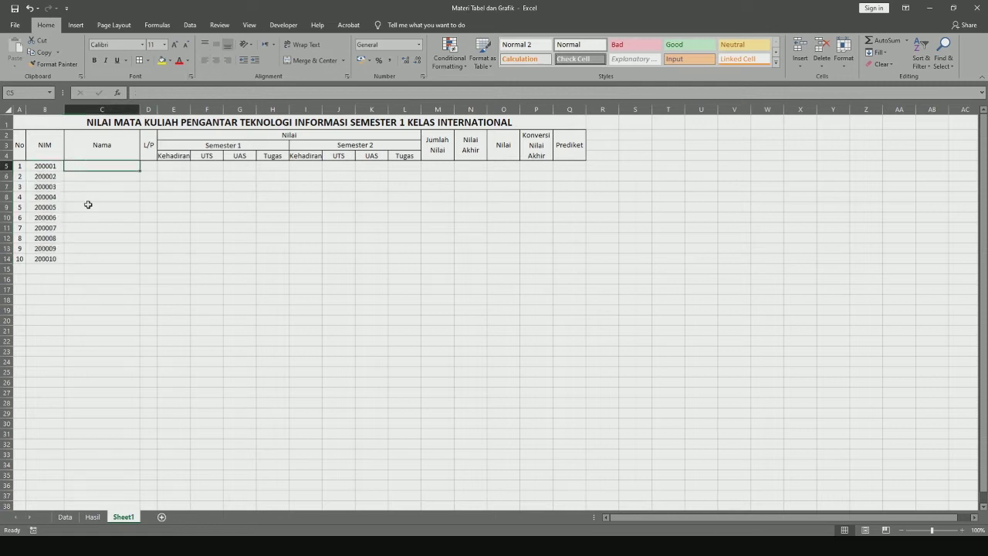
click(93, 517)
drag(89, 189, 108, 324)
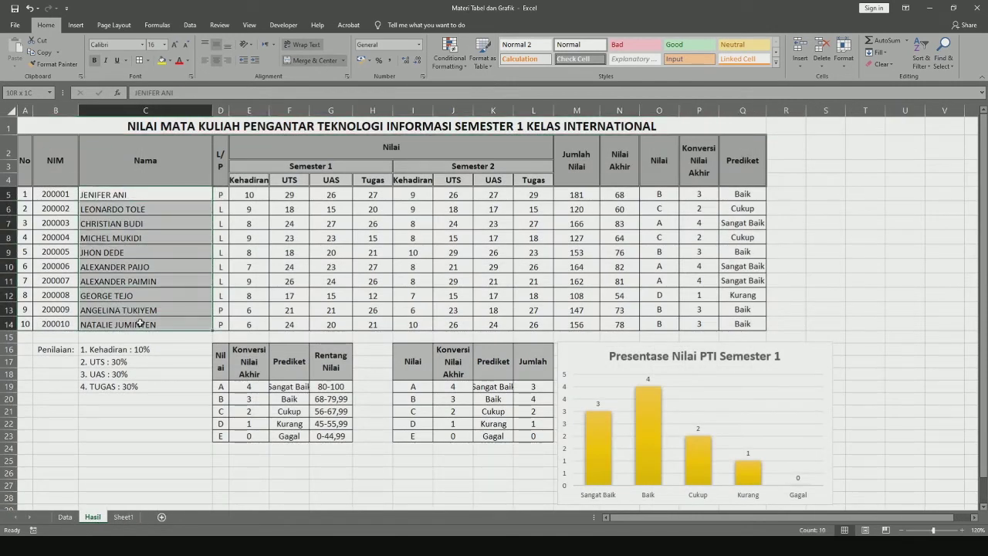
key(ctrl+c)
click(124, 516)
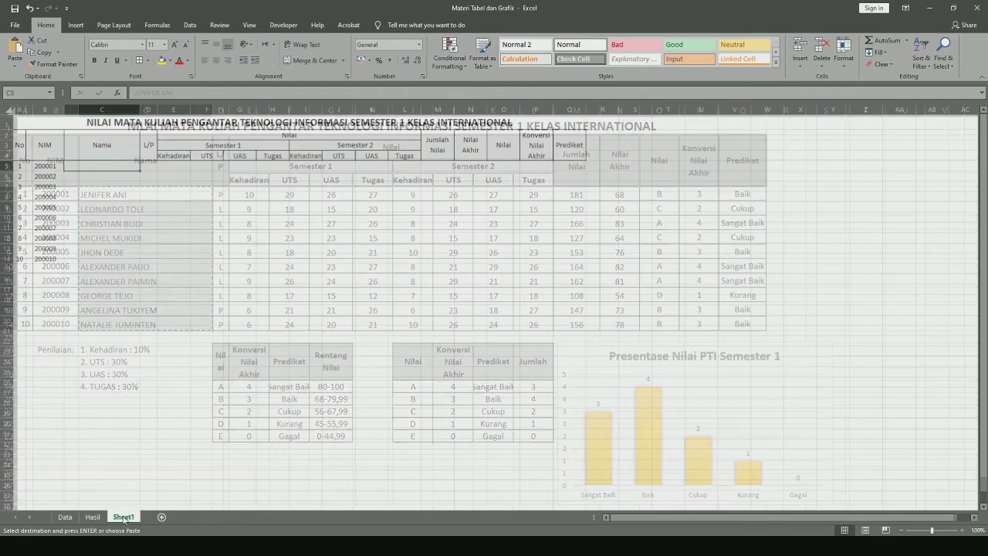
key(ctrl+v)
click(93, 300)
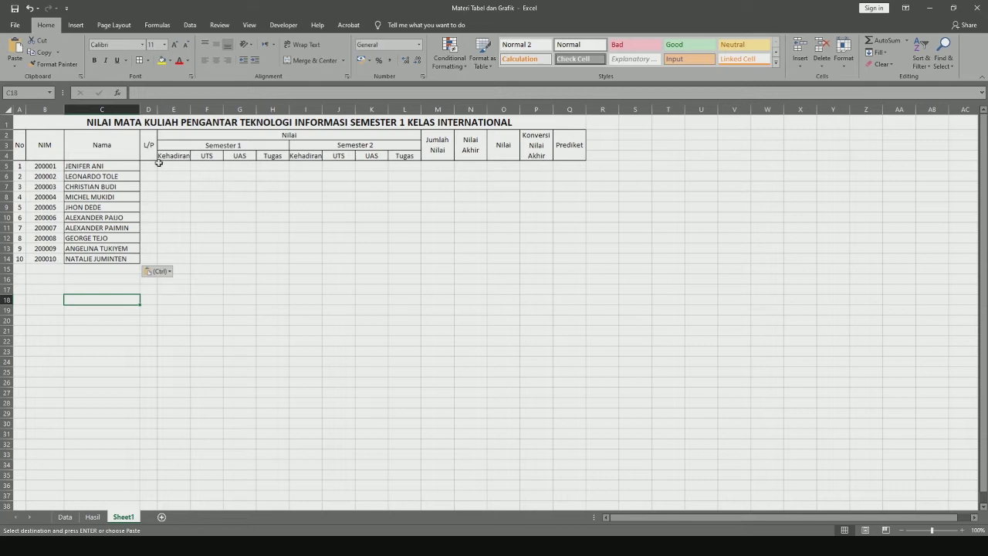
Step: Copy the L/P entries from D5:D14 of the Hasil sheet into Sheet1's L/P column, starting at D5
click(92, 516)
drag(219, 193, 220, 324)
key(ctrl+c)
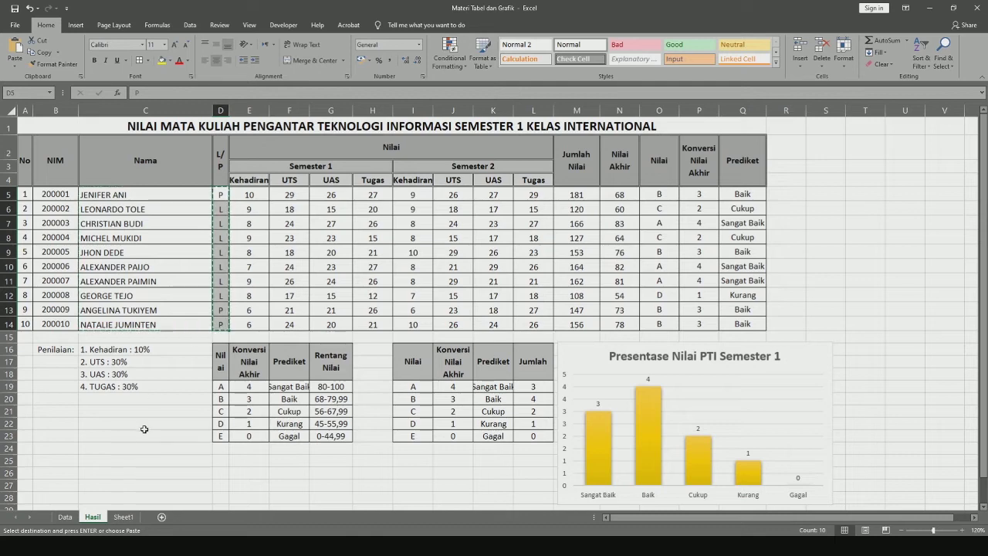
click(123, 516)
click(146, 166)
key(ctrl+v)
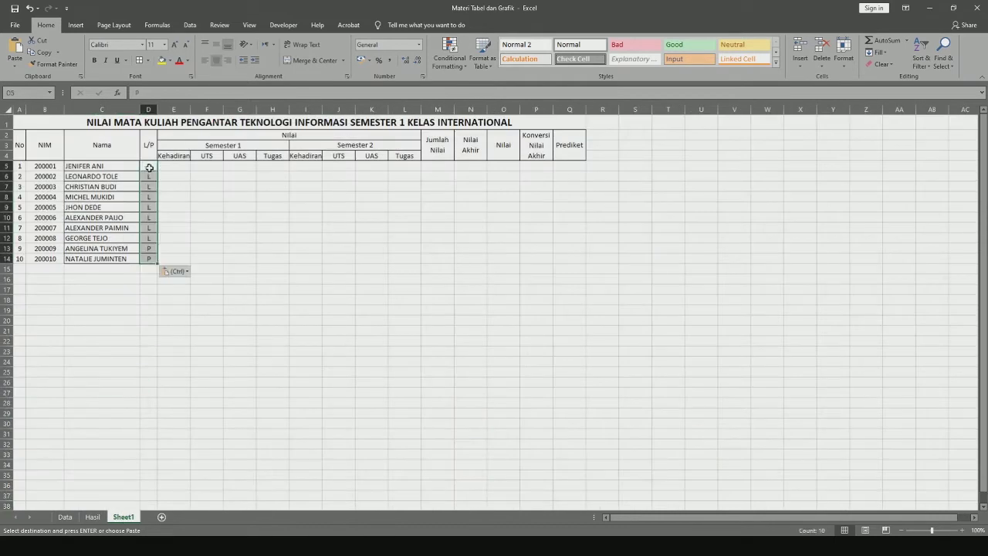
click(249, 185)
click(610, 228)
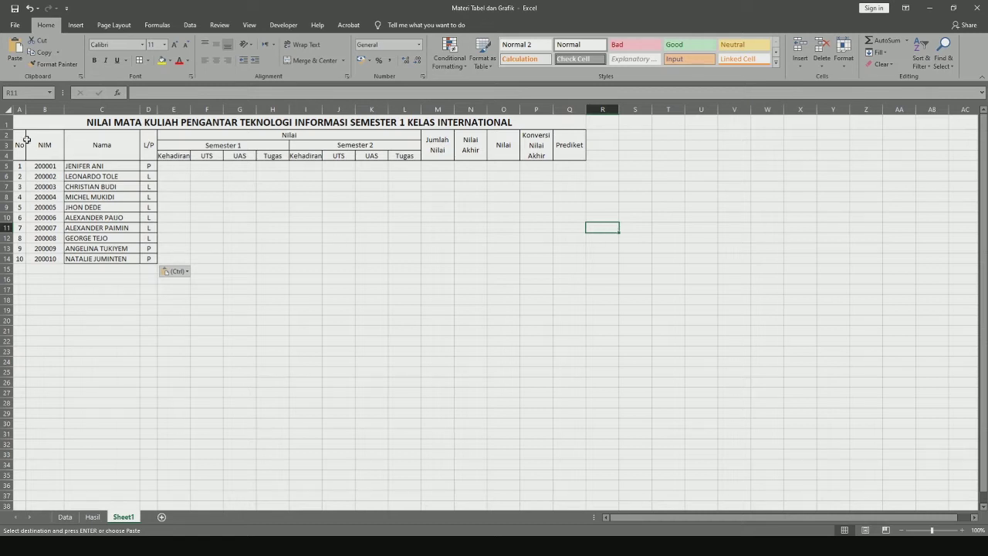
Step: Apply all borders to the whole grade table A2:Q14 on Sheet1
drag(21, 141, 556, 253)
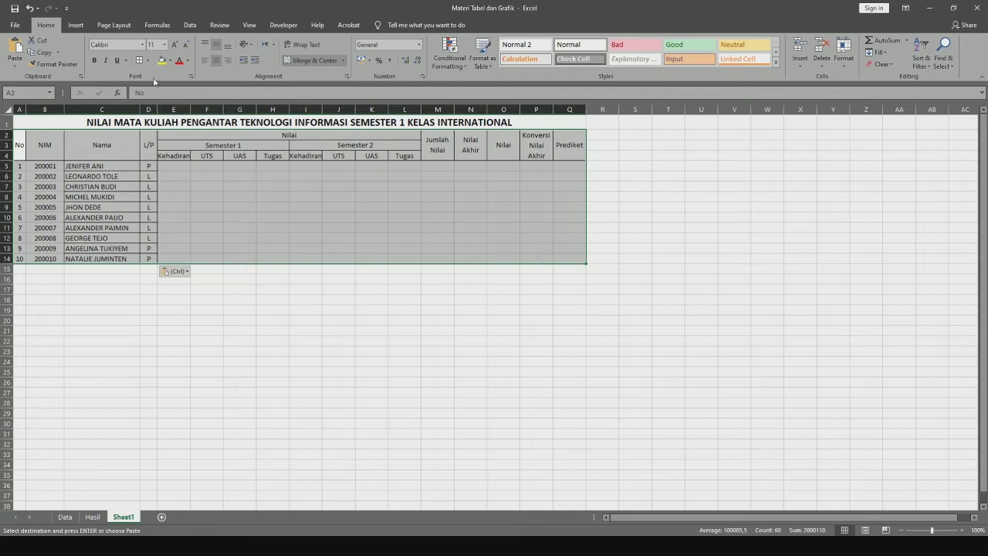
click(139, 60)
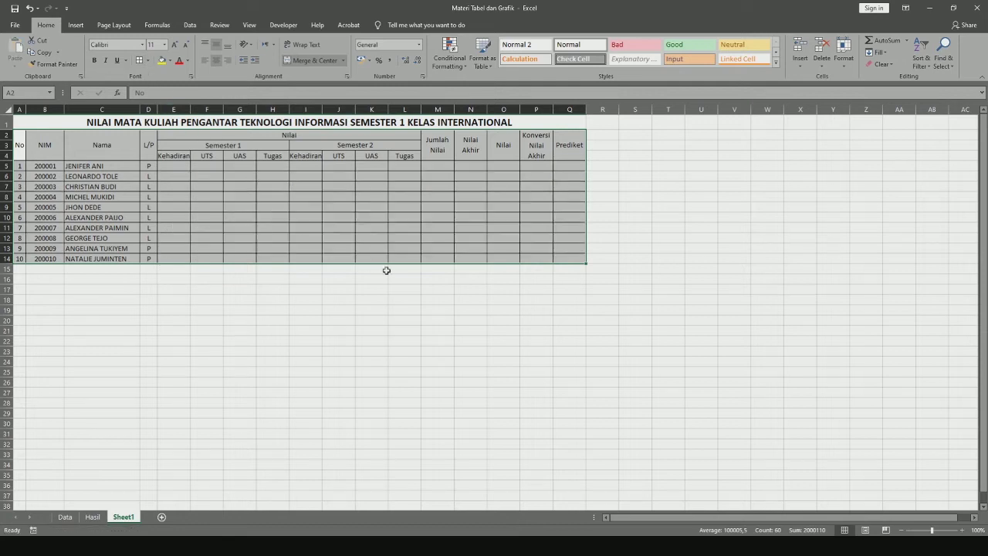
click(495, 224)
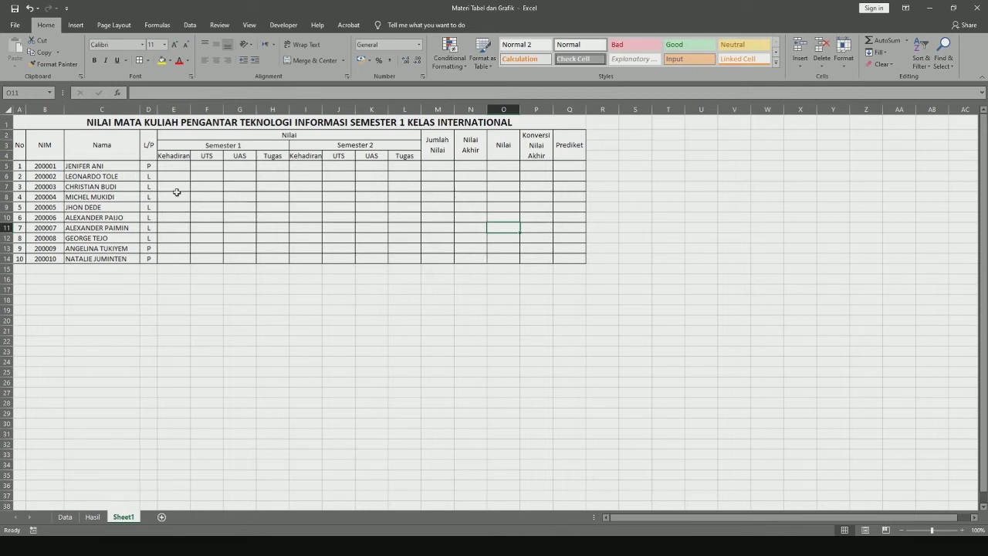
Step: Examine the Semester 1 Kehadiran formulas in E5:E7 of the Hasil sheet
click(93, 516)
click(248, 196)
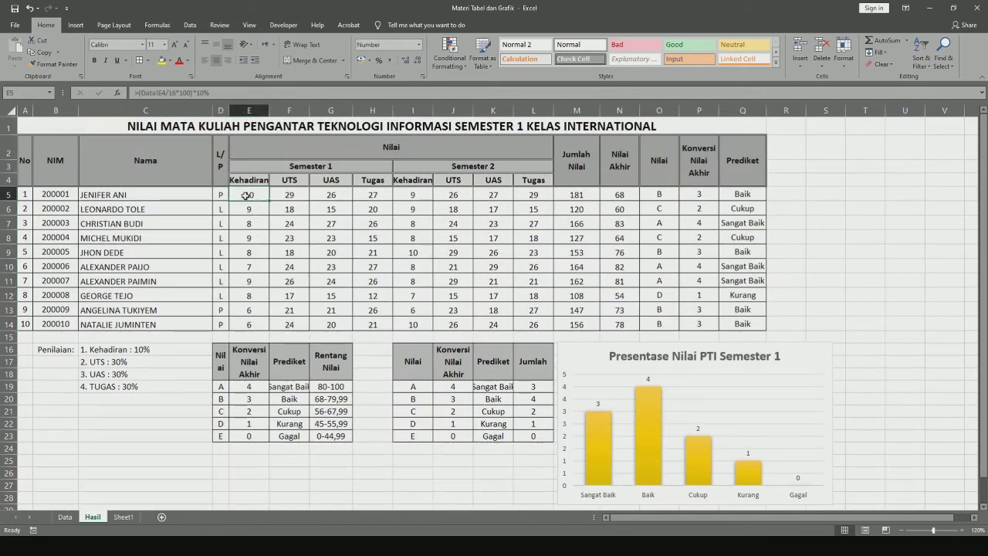
click(250, 210)
click(249, 221)
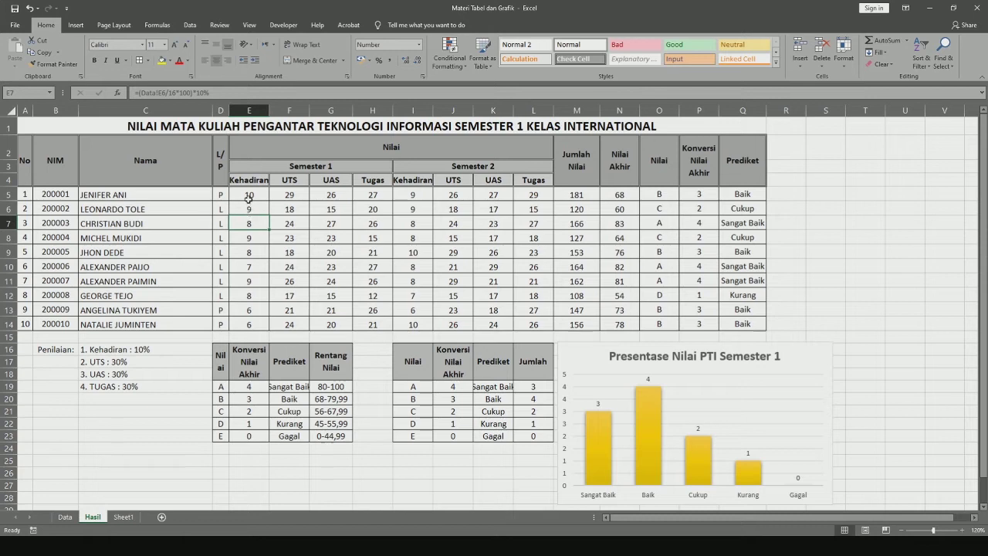
click(248, 197)
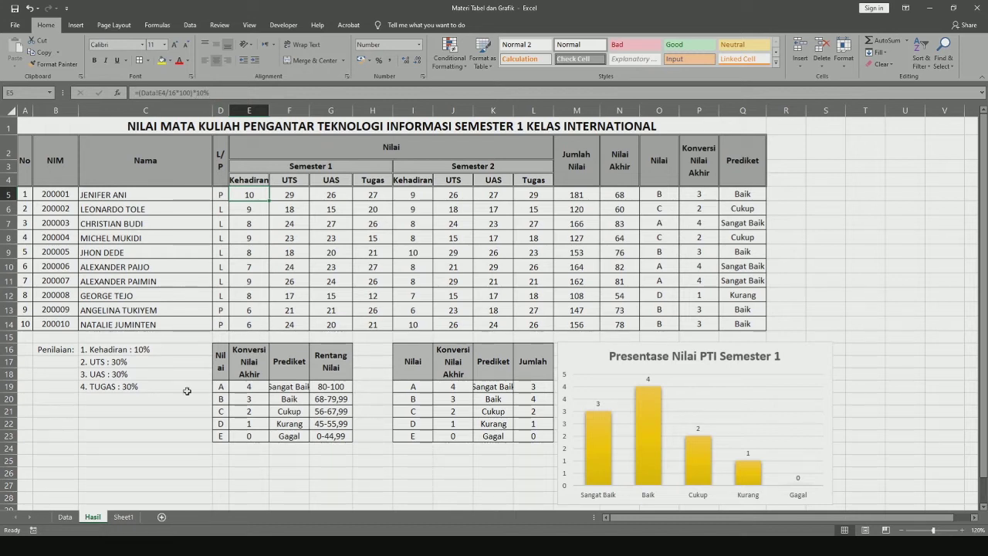
Step: Examine the Penilaian weights for Kehadiran, UTS, UAS and Tugas in B16:C19 of the Hasil sheet
drag(50, 352, 118, 385)
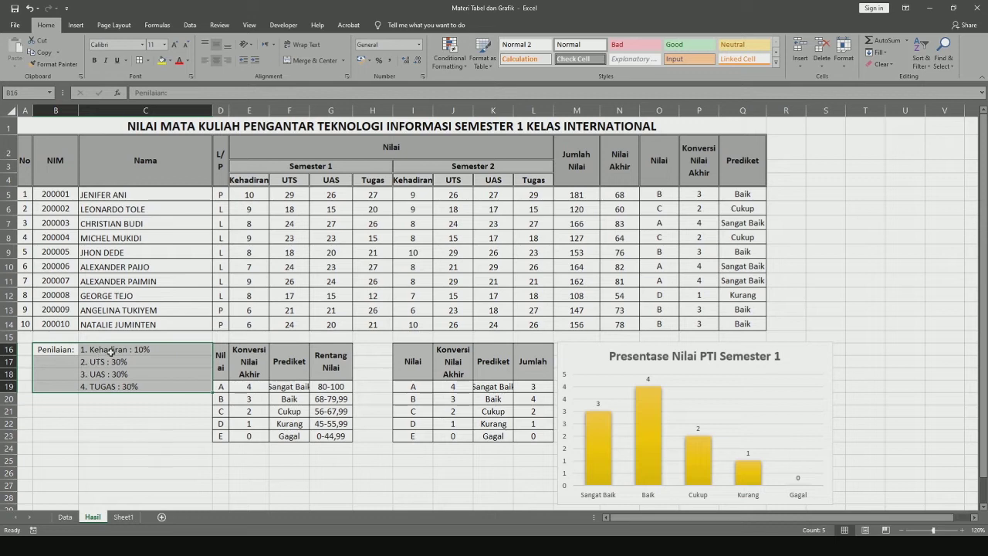
click(111, 350)
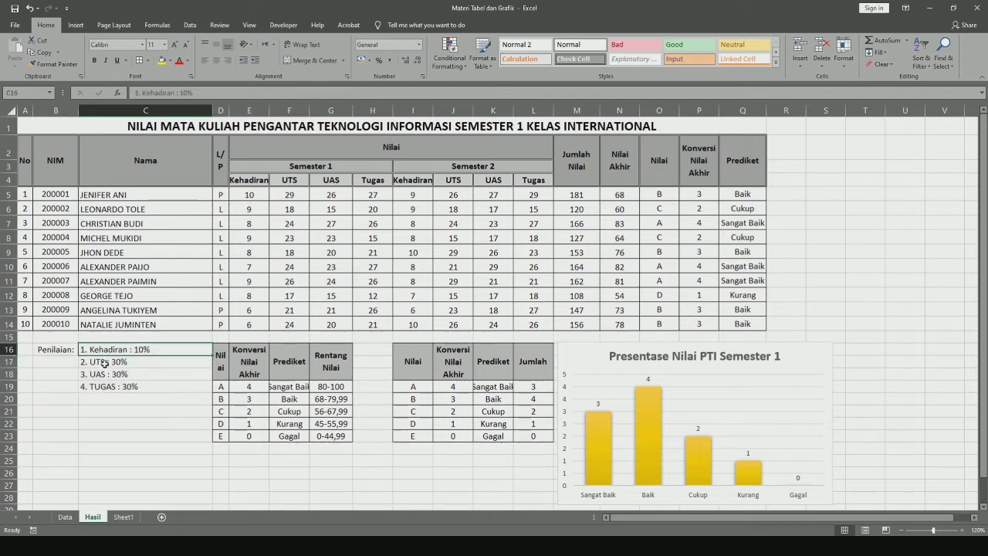
click(104, 361)
click(105, 374)
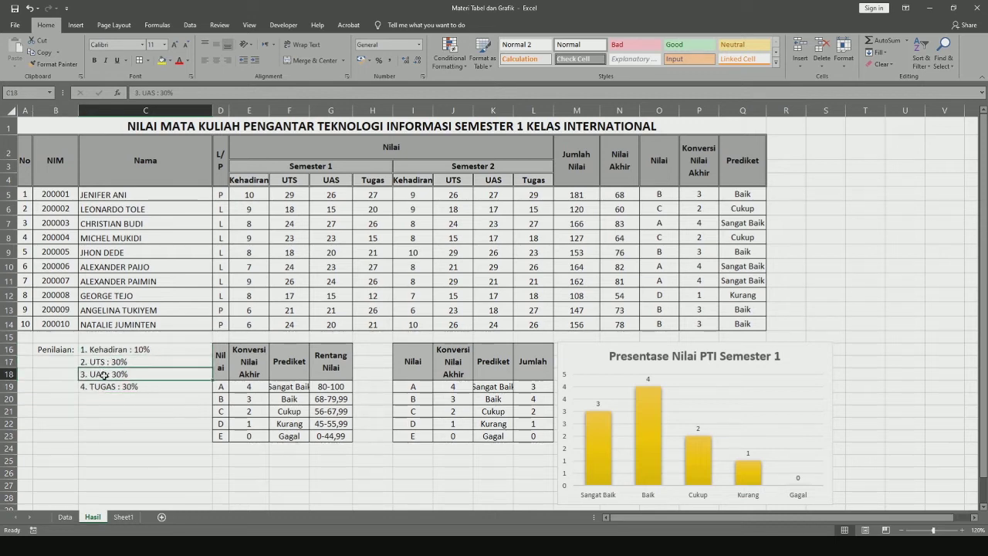
click(107, 388)
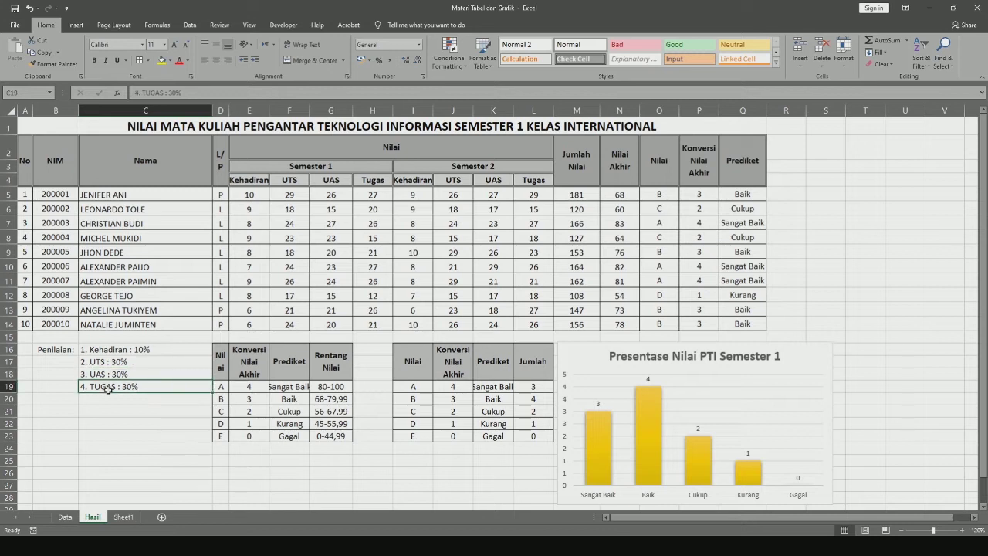
click(139, 349)
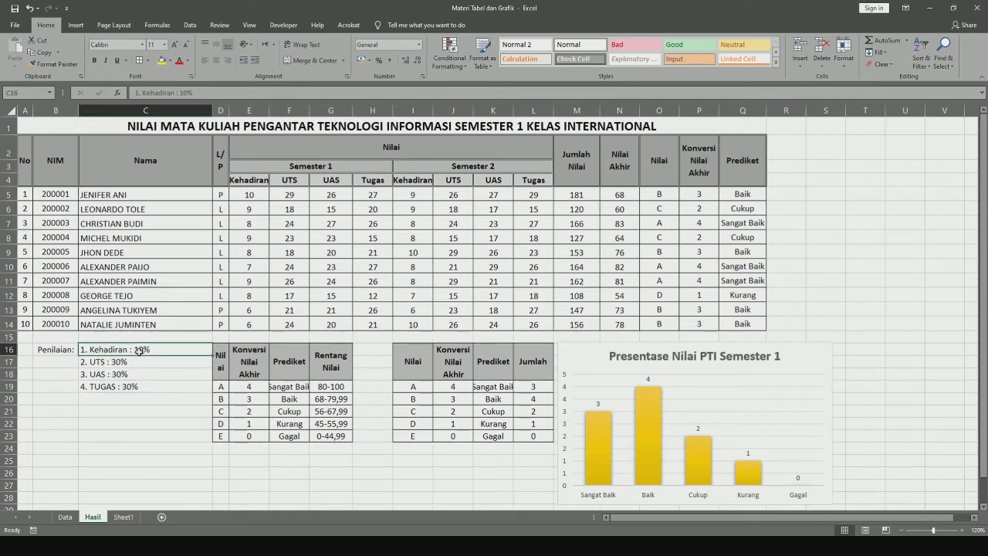
Step: Compare the Kehadiran formula in Hasil's E5 with its source attendance value in E4 of the Data sheet
click(248, 194)
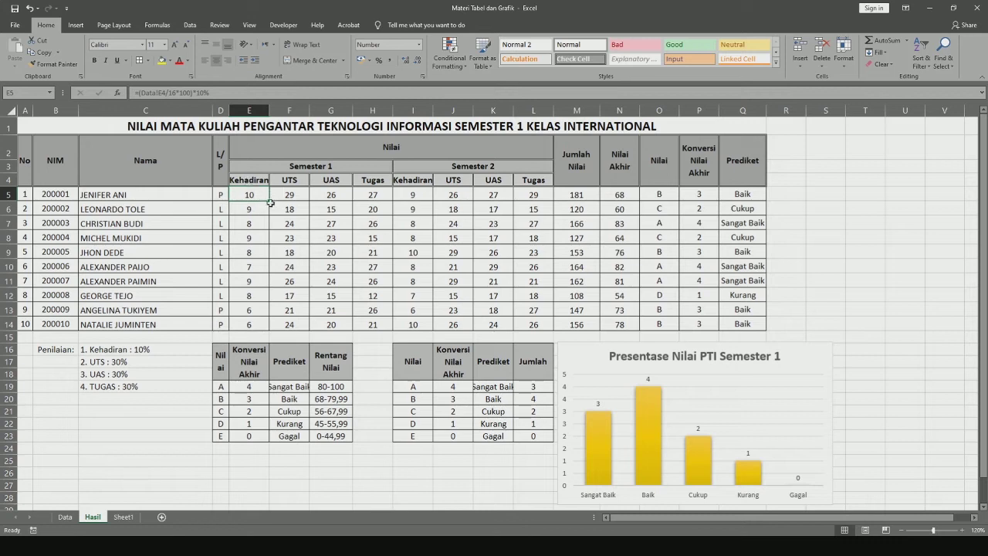
click(64, 517)
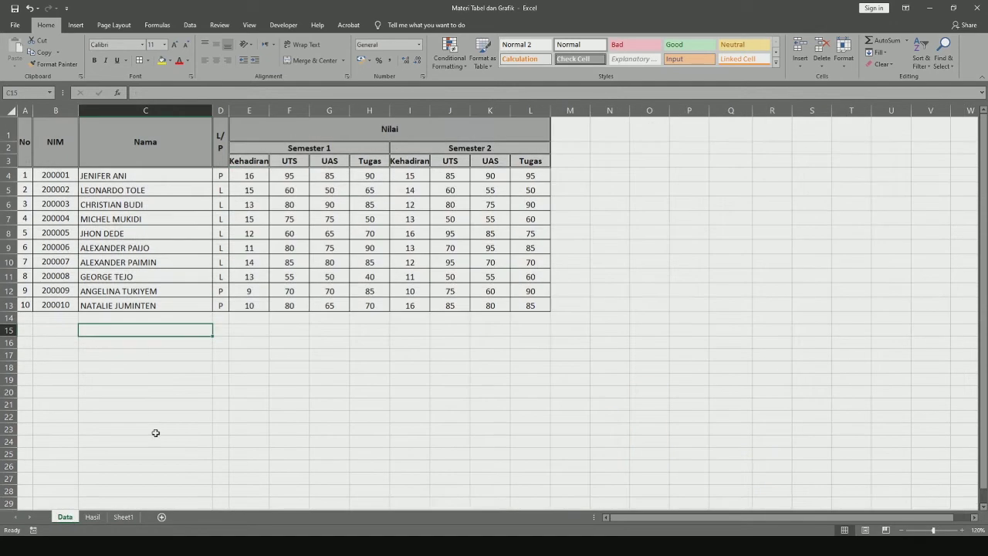
click(248, 175)
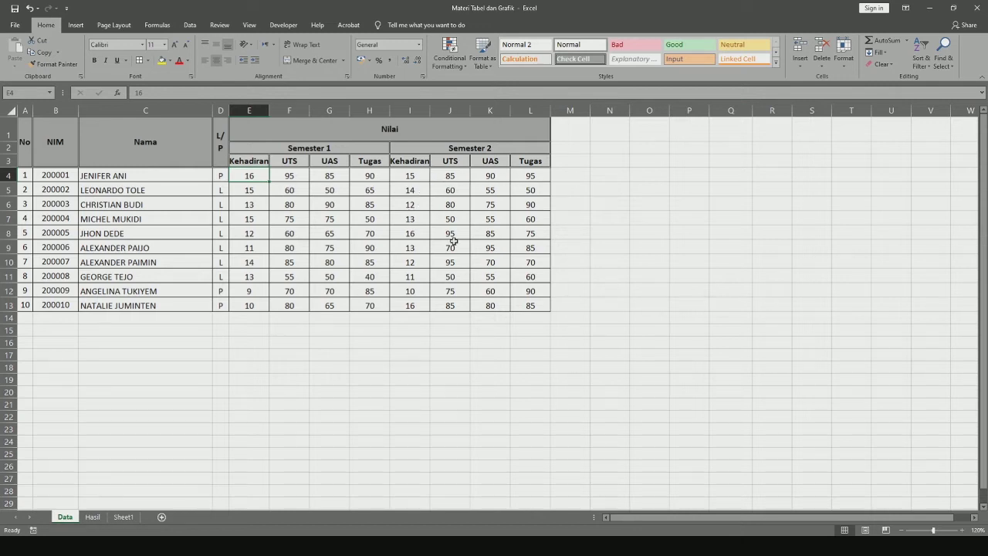
Step: Replace the Kehadiran formula in E5 of the Hasil sheet with a direct reference to the Data sheet, =Data!E4
click(92, 516)
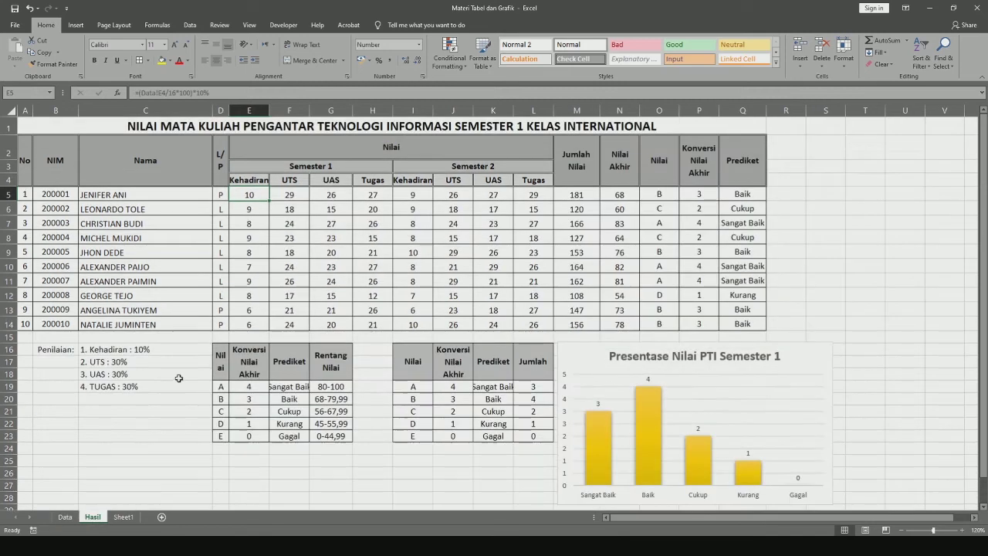
double_click(256, 195)
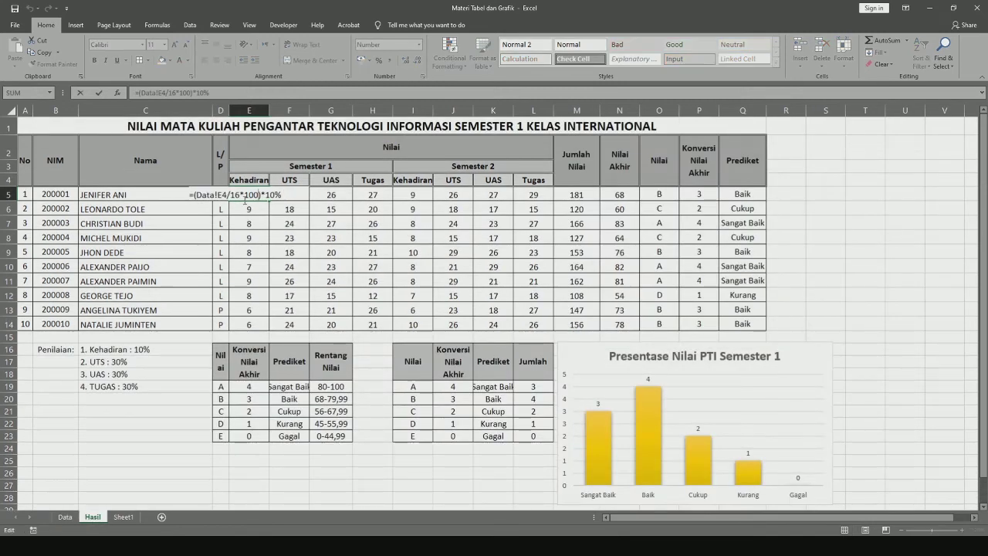
drag(197, 197, 314, 200)
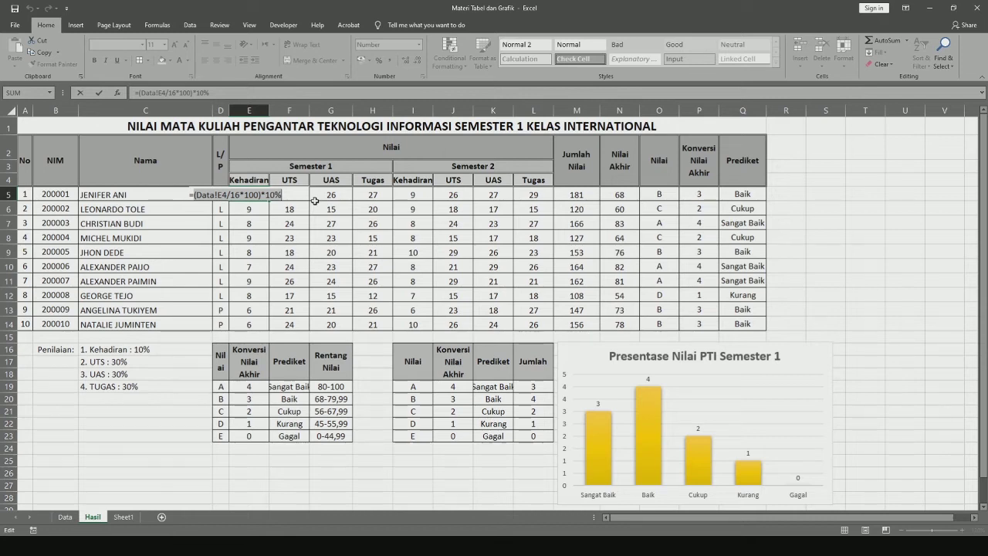
key(BackSpace)
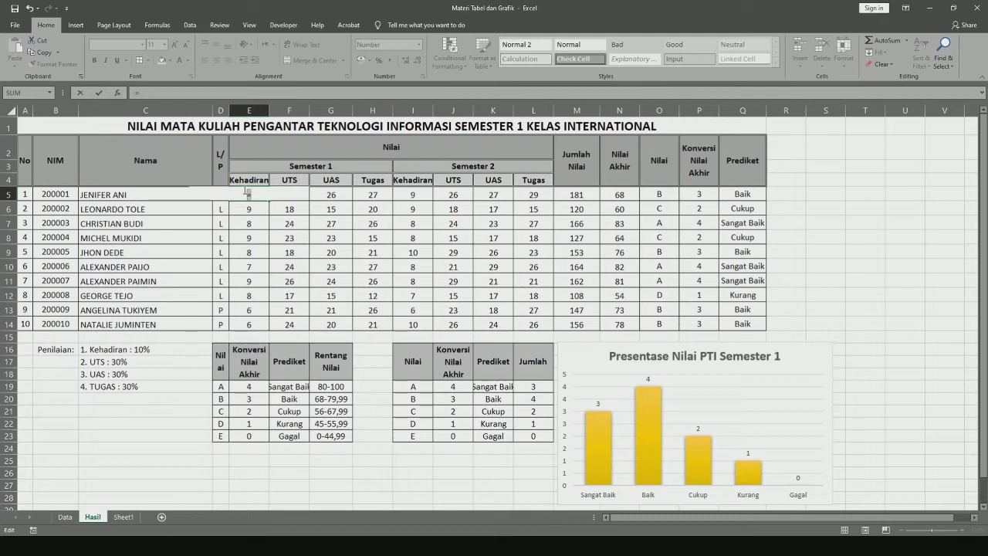
key(Escape)
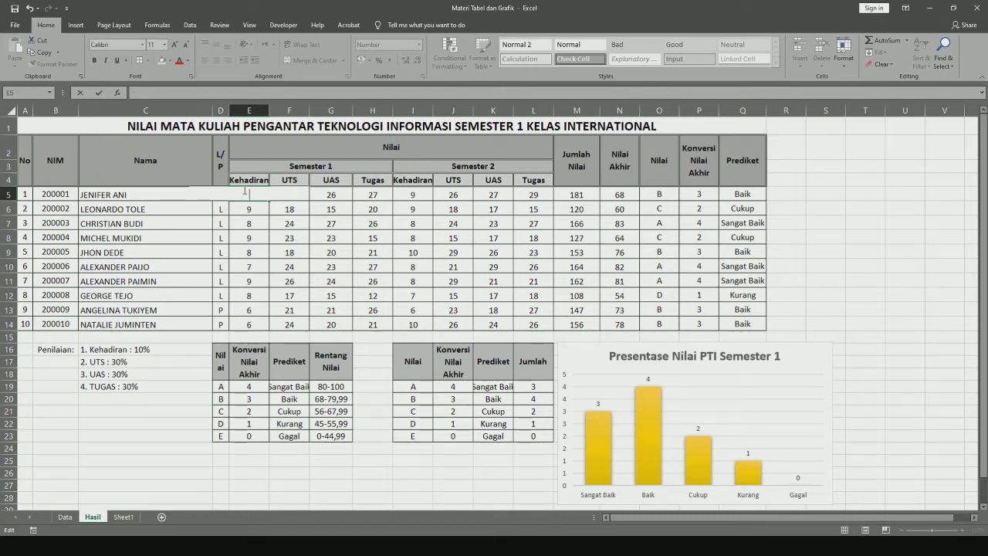
text(=)
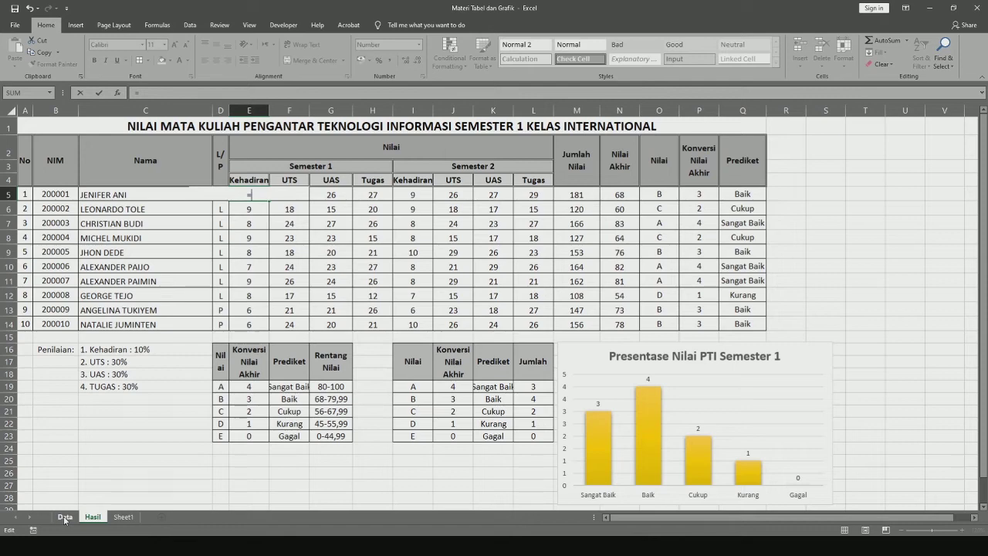
click(65, 517)
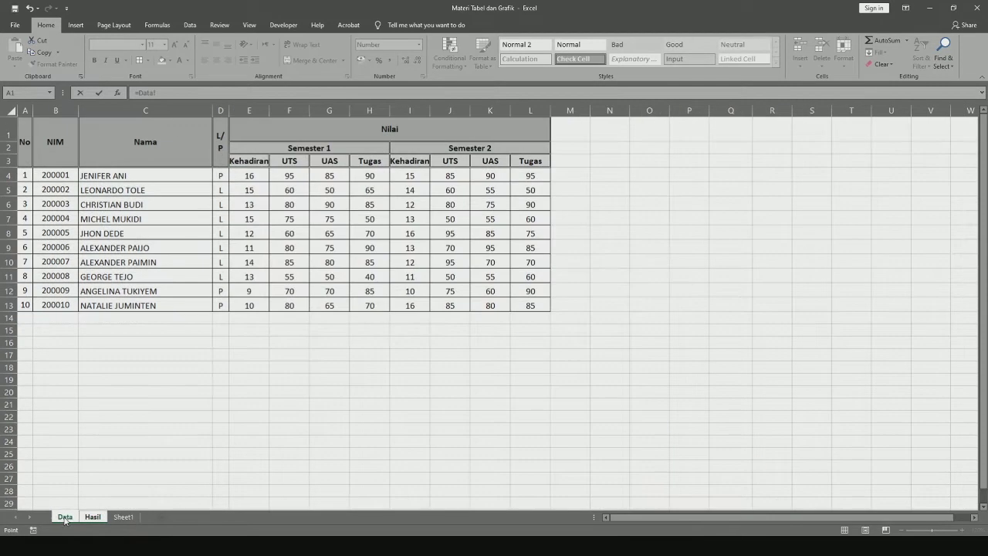
click(248, 176)
click(182, 106)
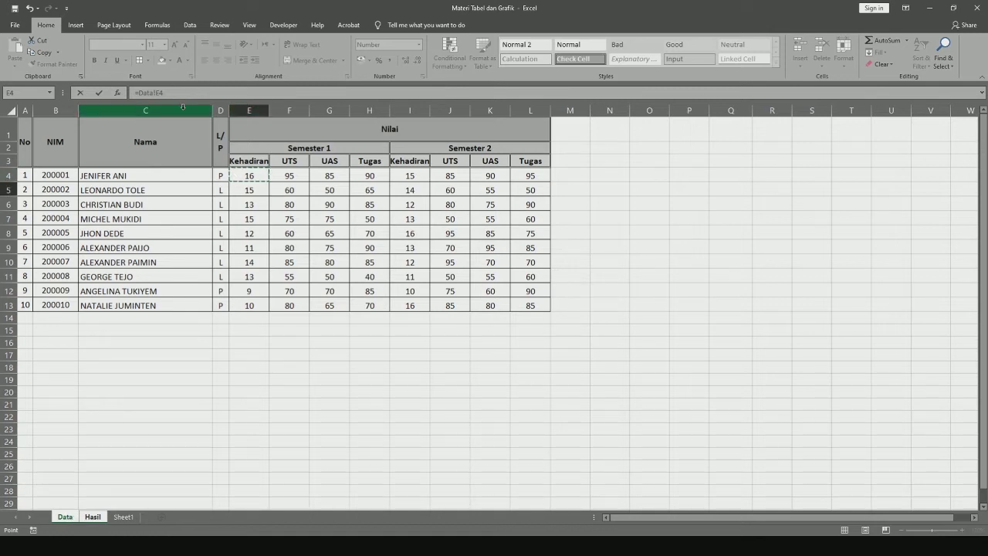
click(93, 516)
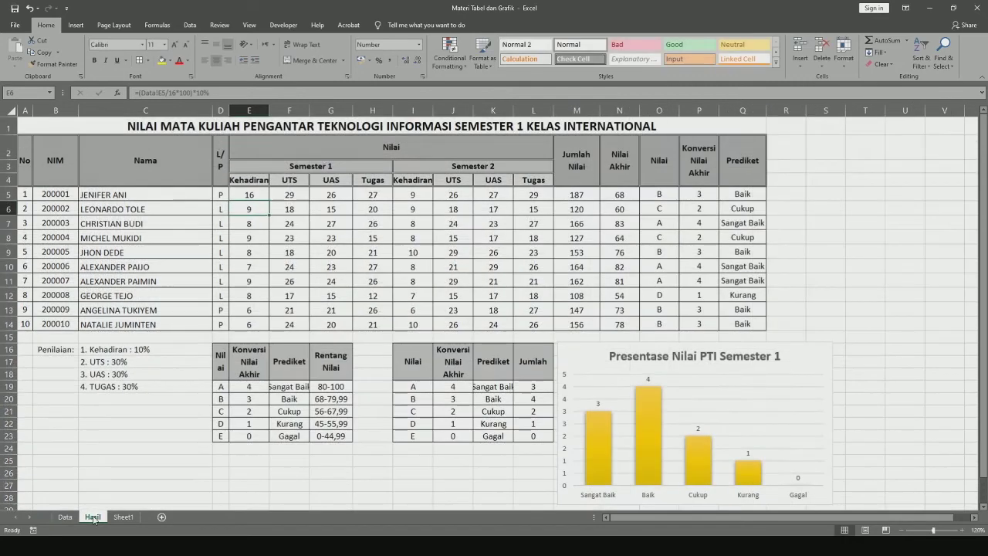
Step: Extend the reference in Hasil's E5 to the weighted attendance formula =(Data!E4/16*100)*10%
double_click(256, 195)
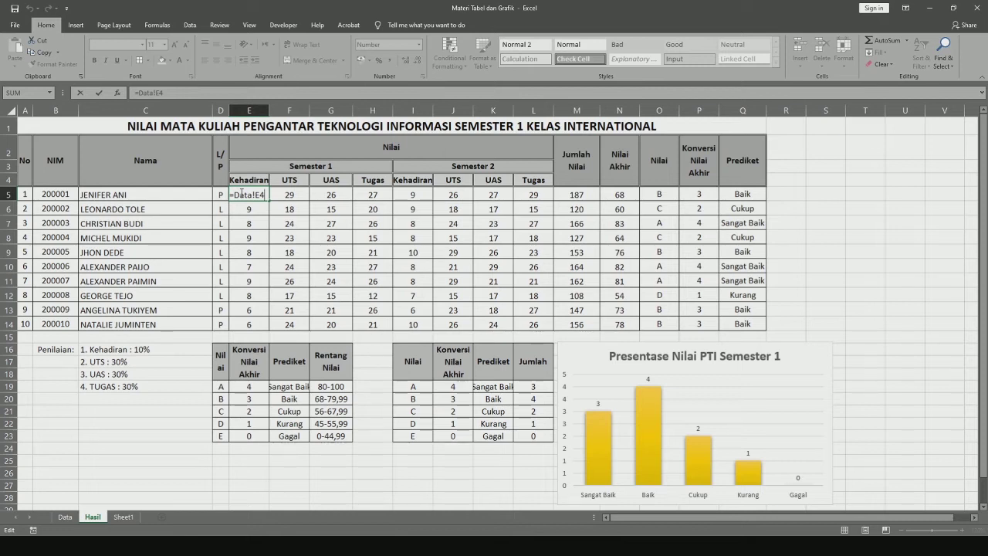
text(/16*)
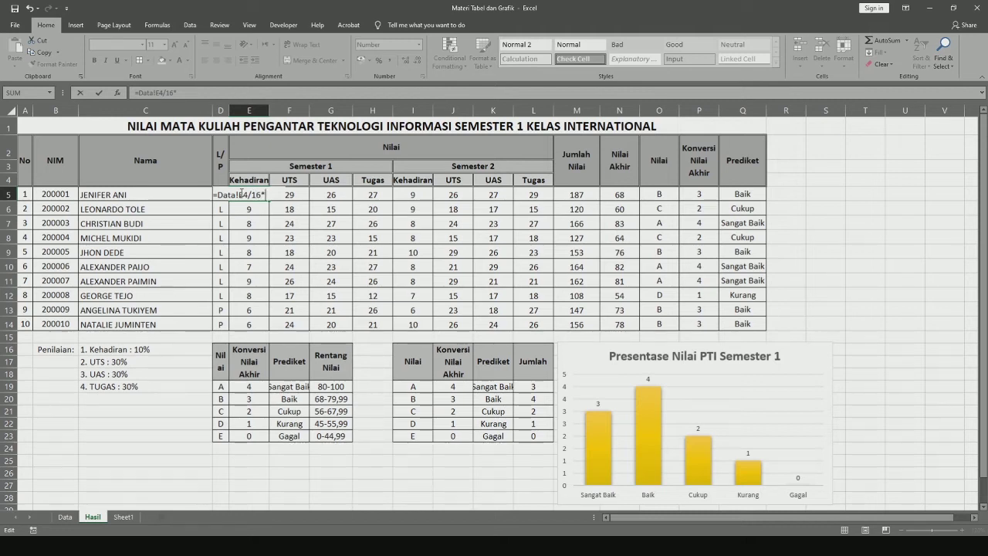
text(100)
text(()
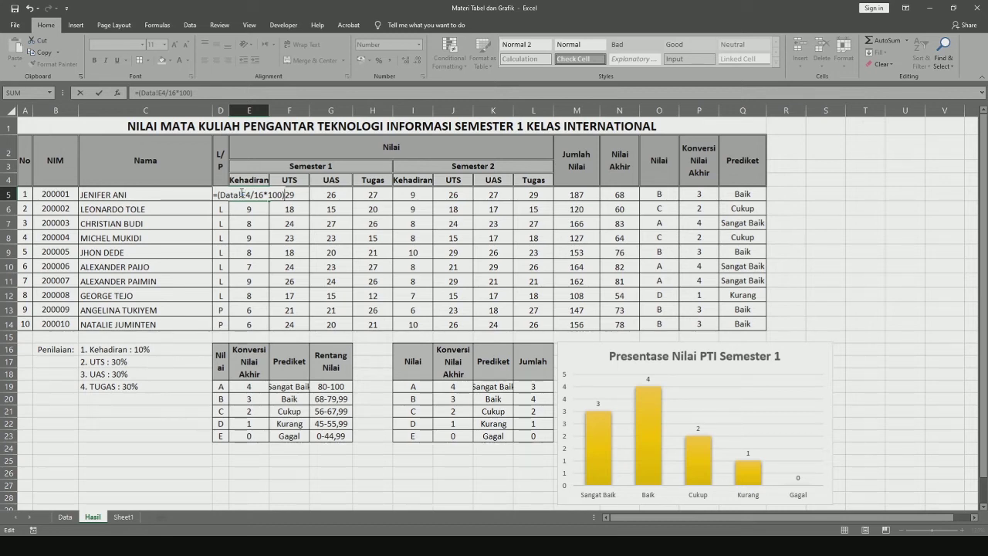
text(*)
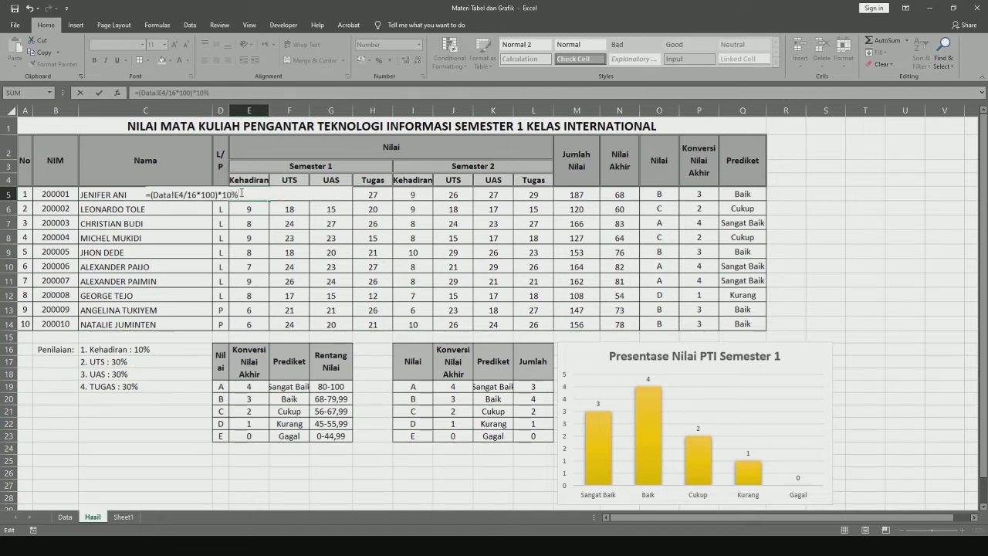
text(10%)
key(Return)
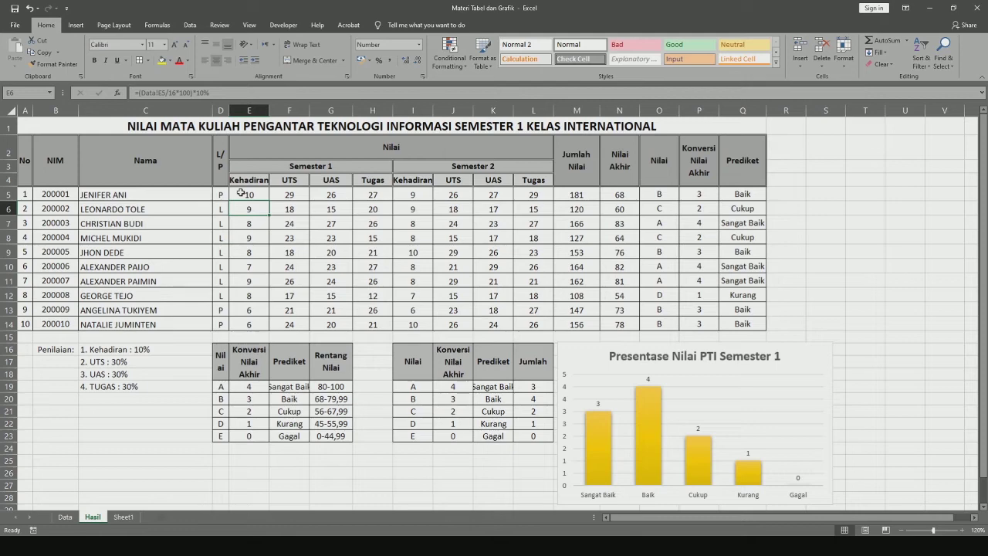
Step: Check the attendance values on the Data sheet and fill Hasil's Kehadiran formula from E5 down to E14
click(241, 193)
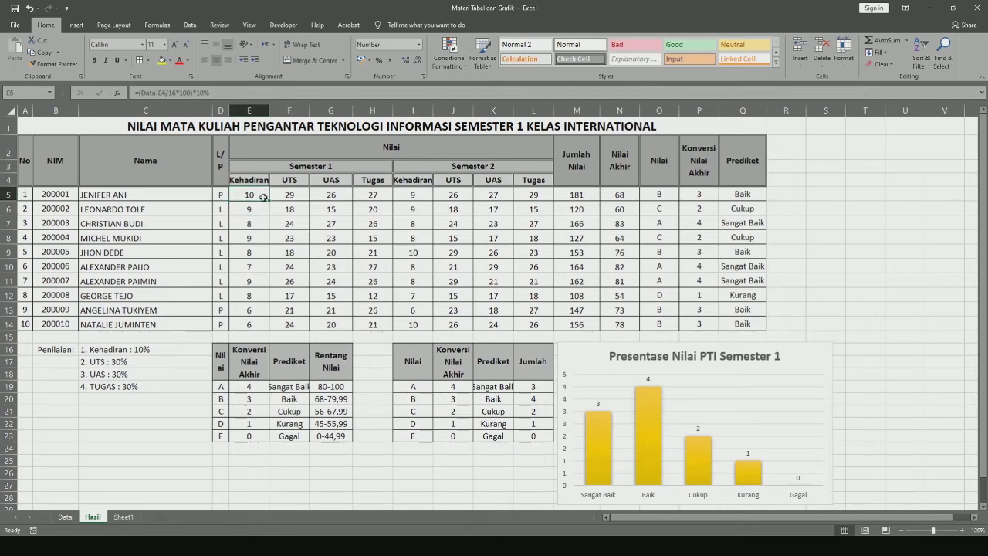
click(65, 516)
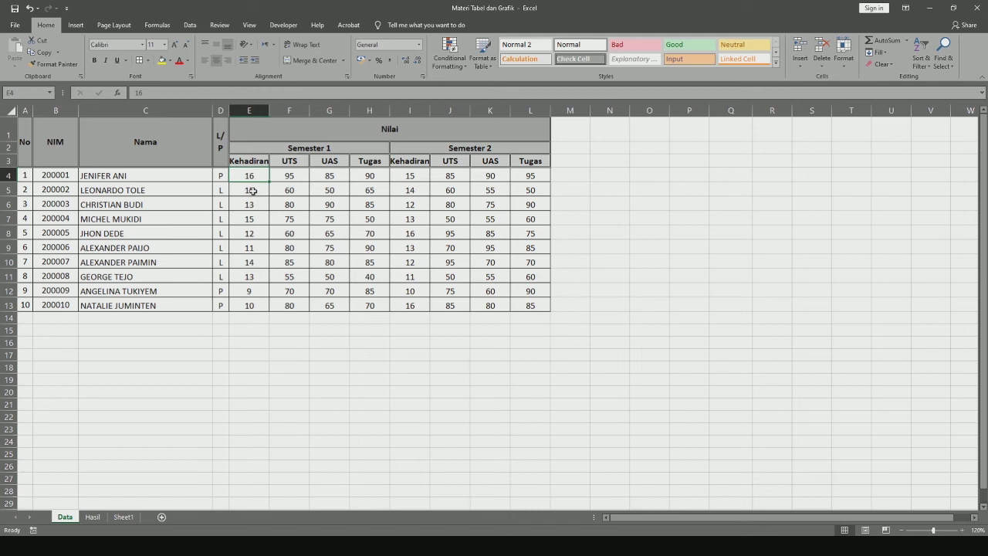
click(92, 516)
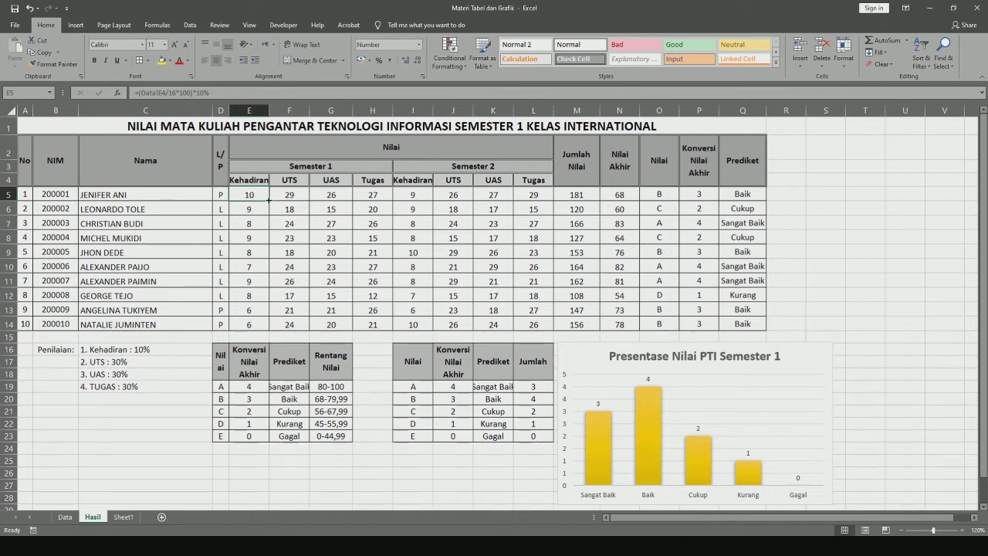
drag(267, 199, 275, 328)
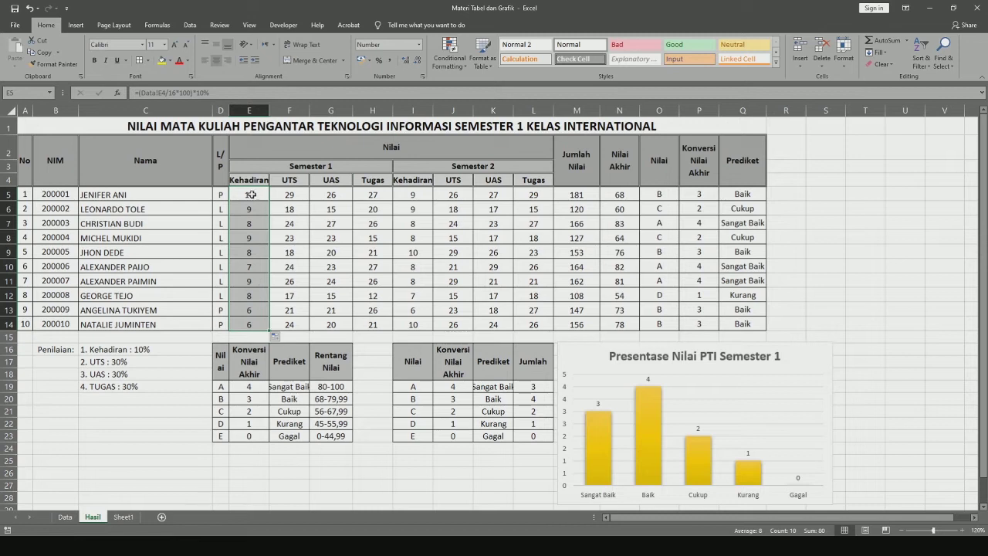
Step: Clear the Kehadiran formulas from E6:E14 in the Hasil sheet and return to the attendance values on the Data sheet
drag(252, 210, 252, 324)
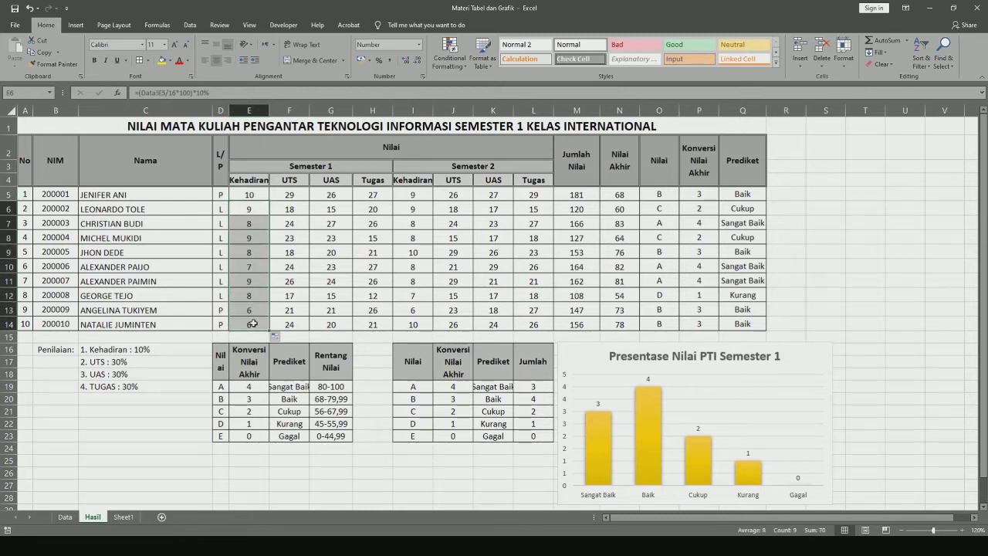
key(Delete)
click(248, 193)
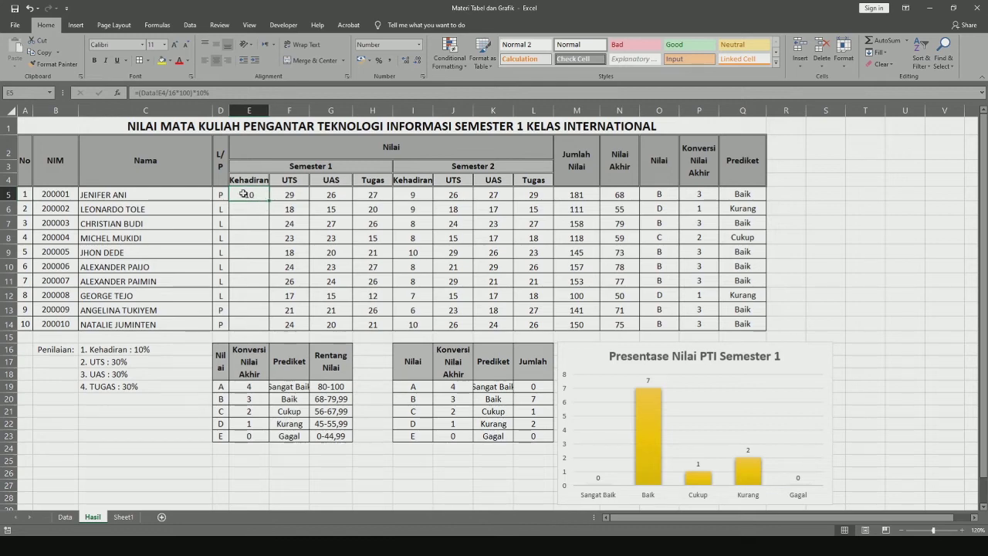
click(65, 517)
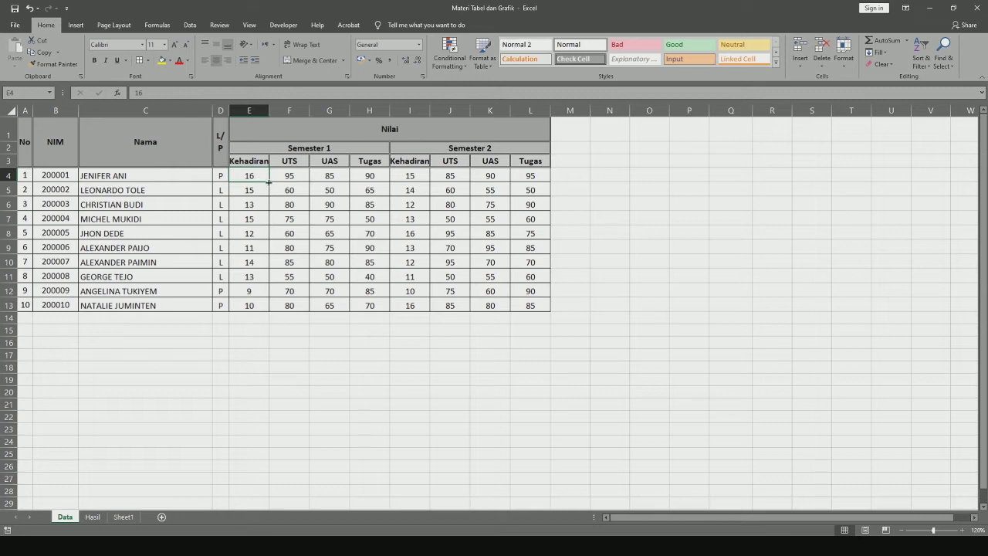
Step: Recheck the attendance values on the Data sheet and refill Hasil's Semester 1 Kehadiran formula from E5 down to E14
click(93, 516)
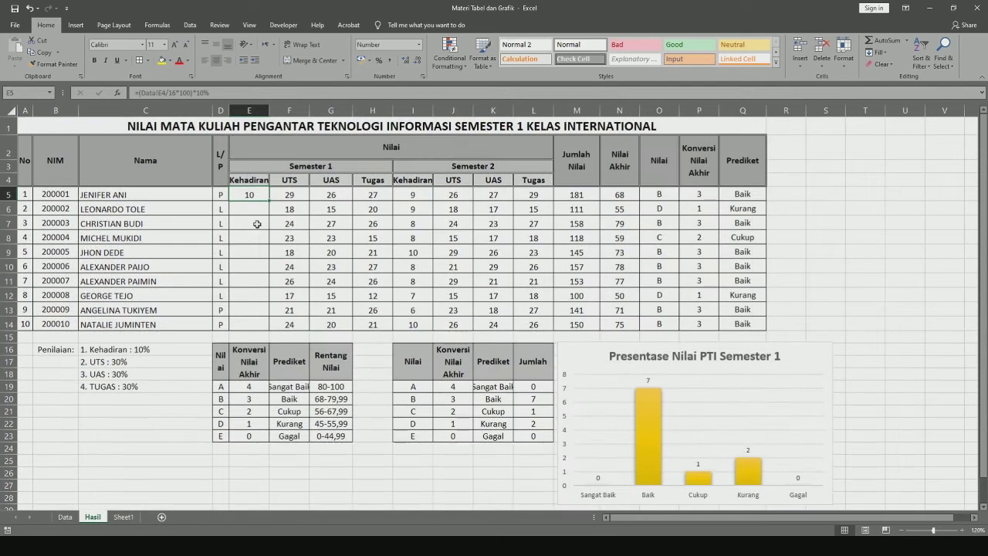
click(65, 517)
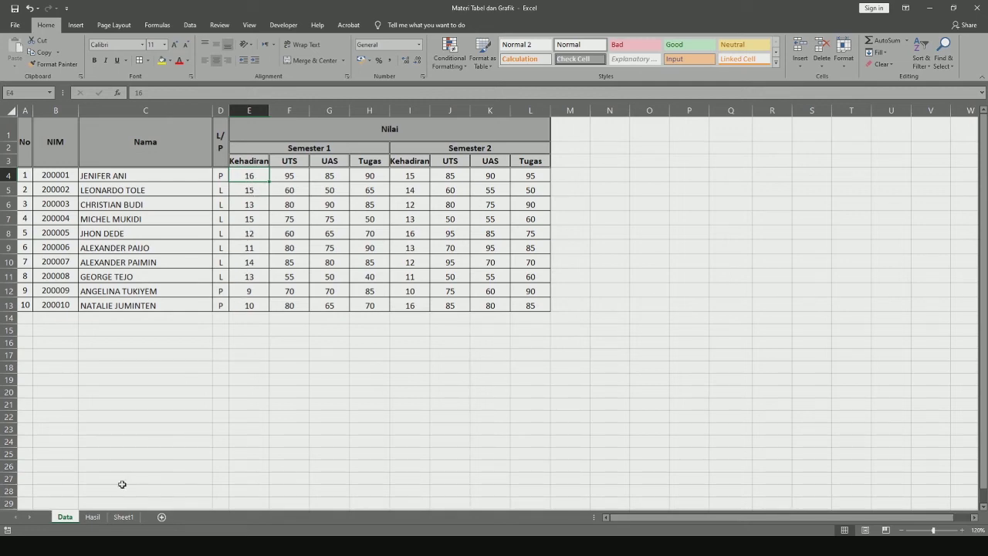
click(93, 516)
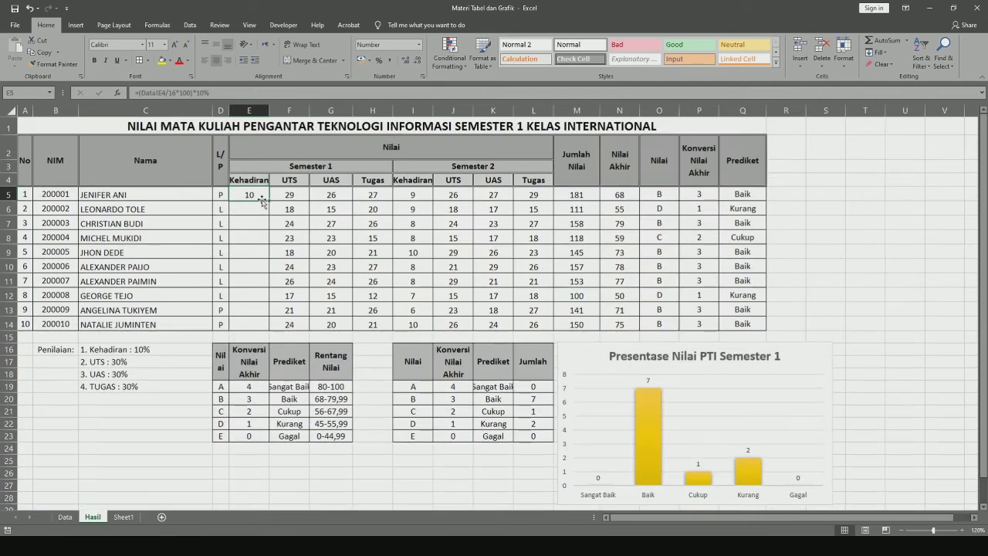
drag(269, 199, 273, 335)
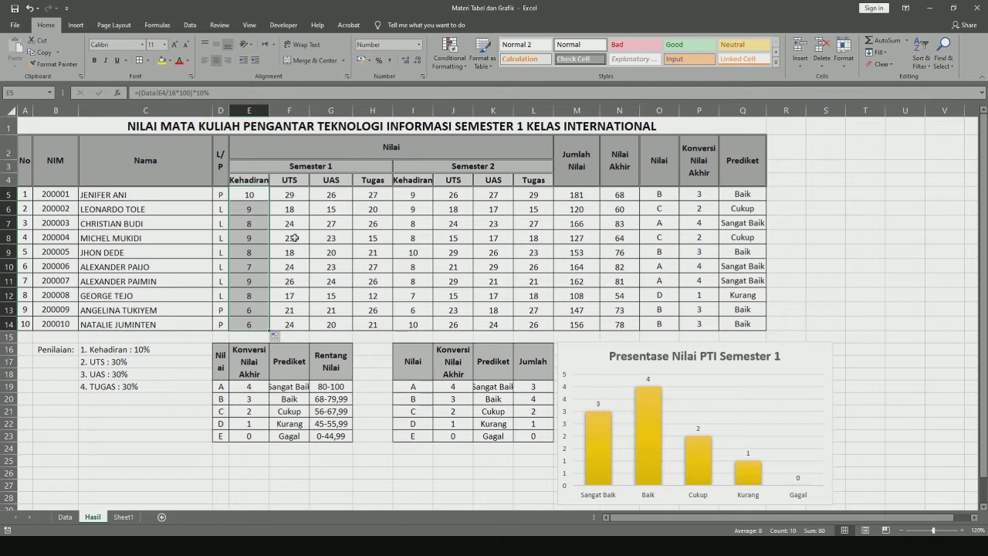
Step: Clear the remaining score formulas in F6:L14 and the total, final score, grade and conversion formulas in M6:P14
drag(293, 210, 532, 325)
key(Delete)
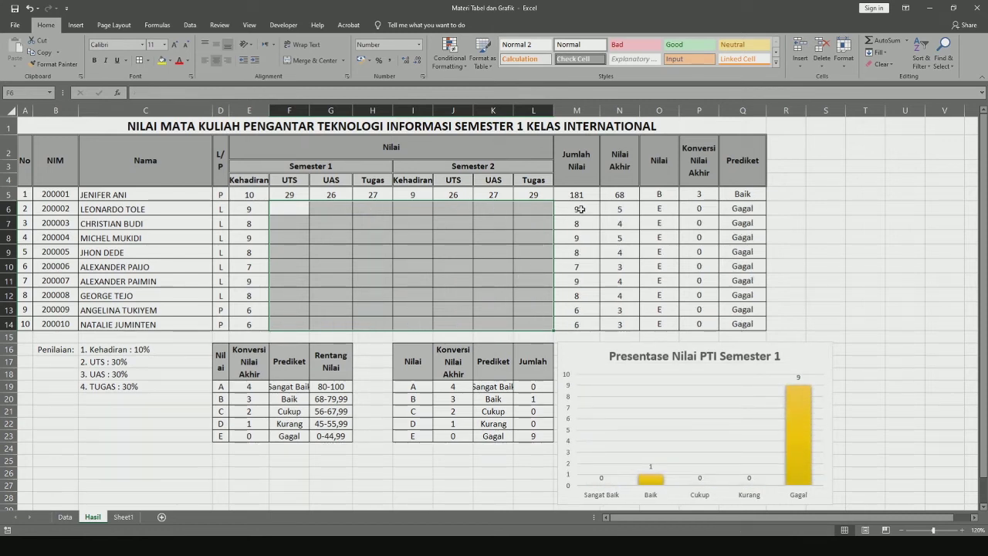
click(578, 210)
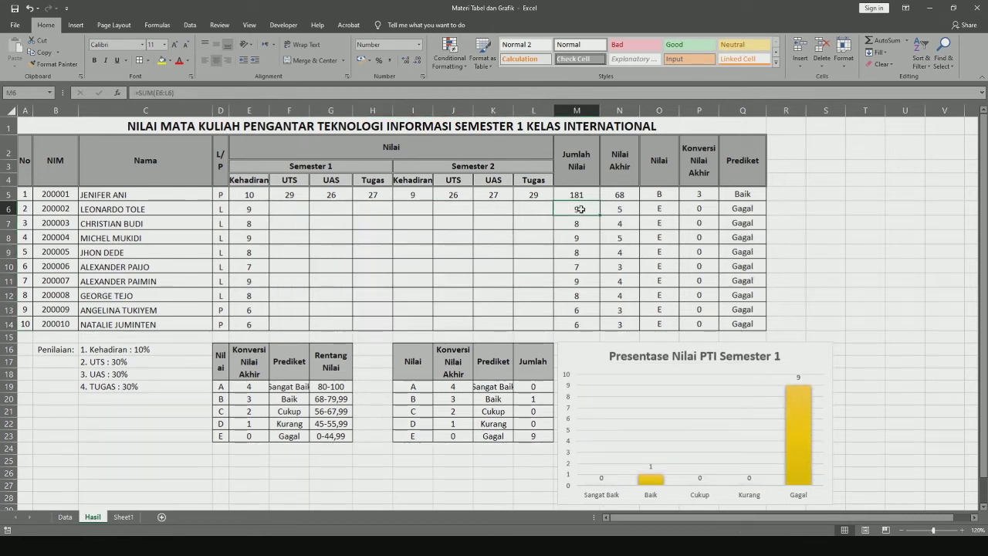
click(621, 210)
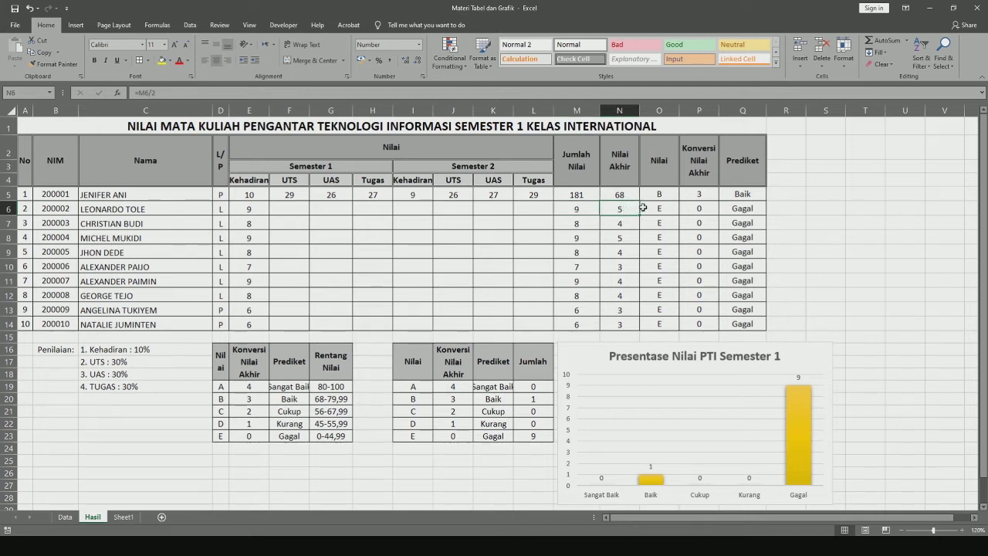
click(655, 208)
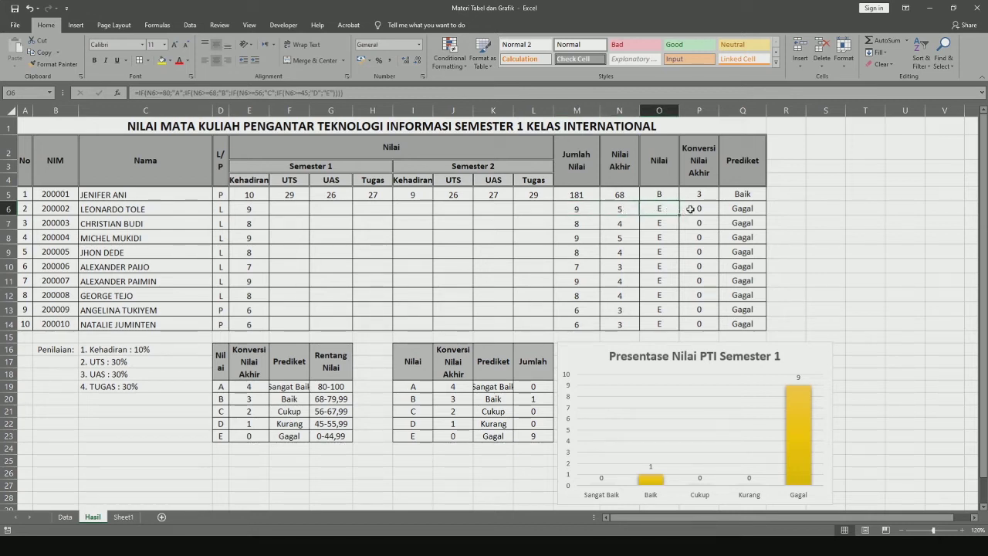
drag(579, 210, 698, 324)
key(Delete)
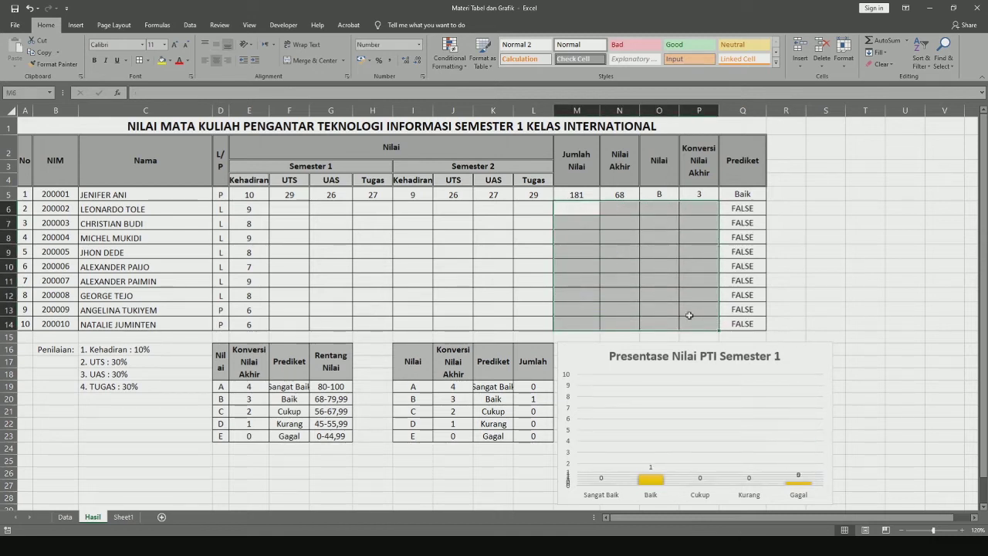
Step: Examine the Semester 1 UTS formula in Hasil's F5 and its source cell F4 on the Data sheet
click(285, 209)
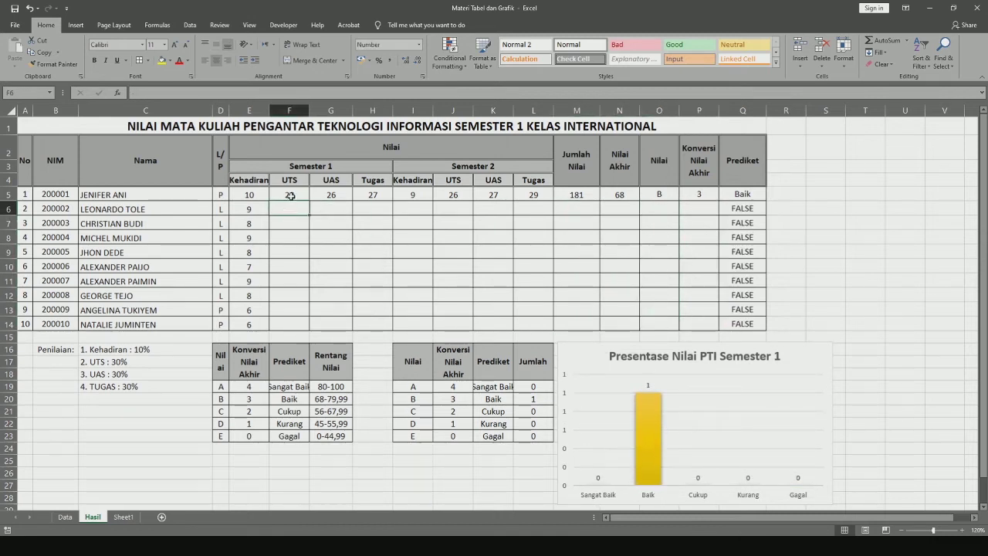
click(290, 195)
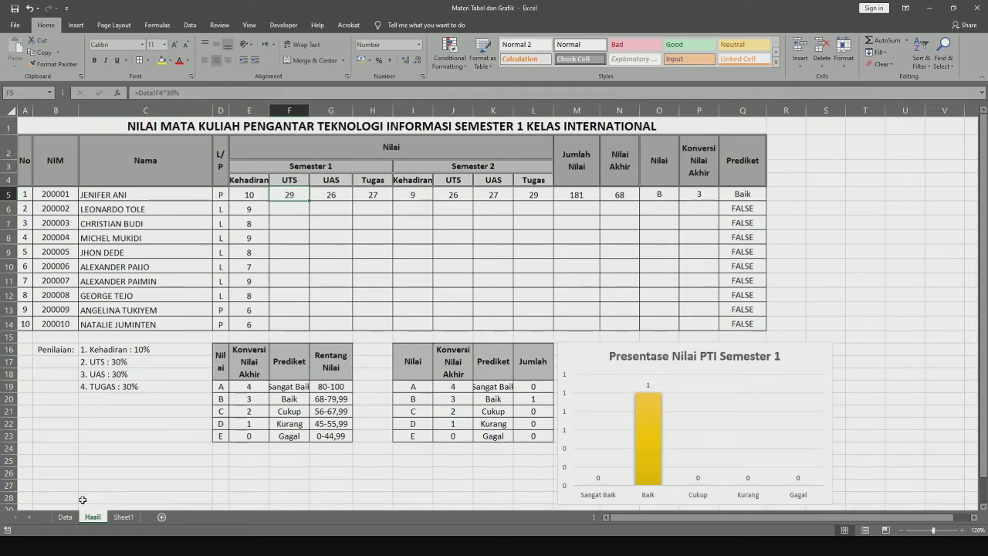
click(64, 518)
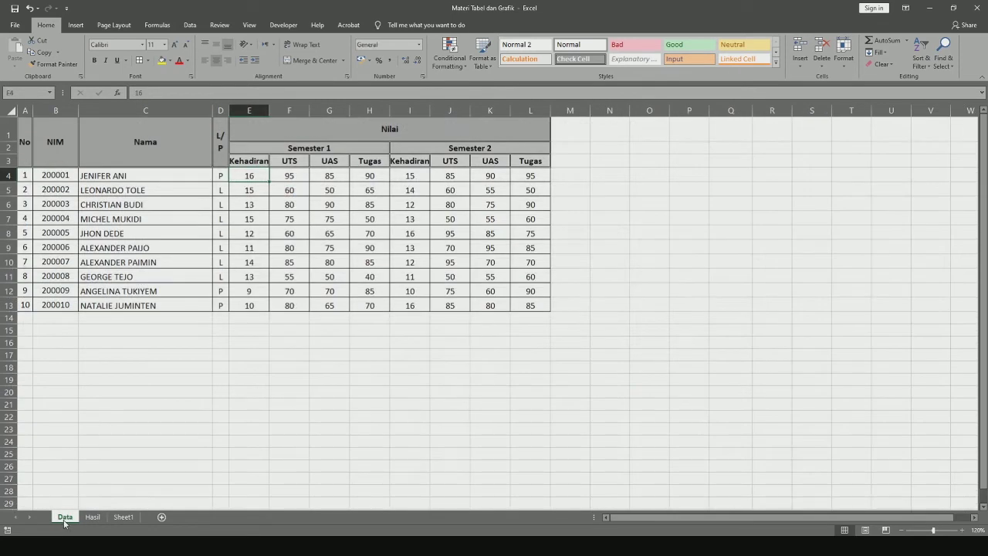
click(91, 522)
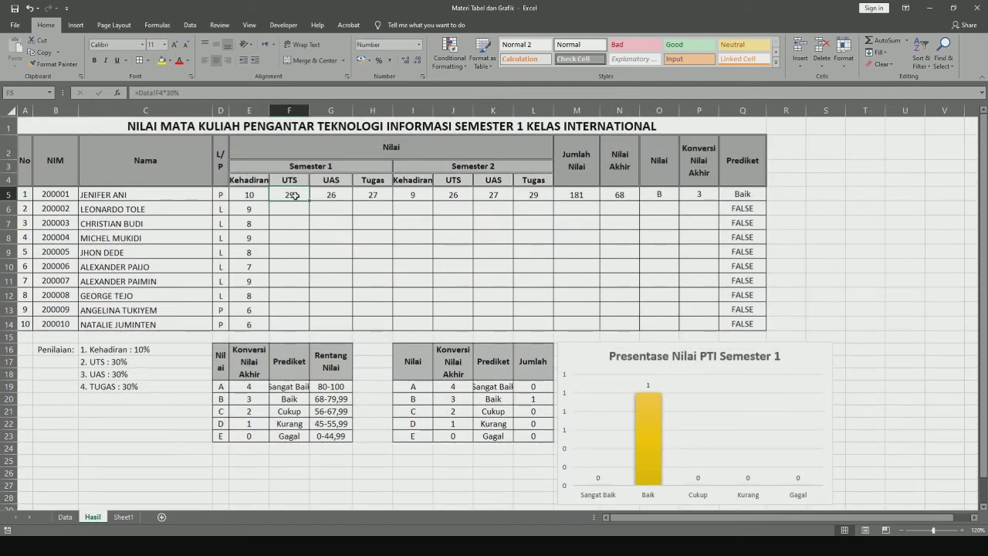
double_click(294, 196)
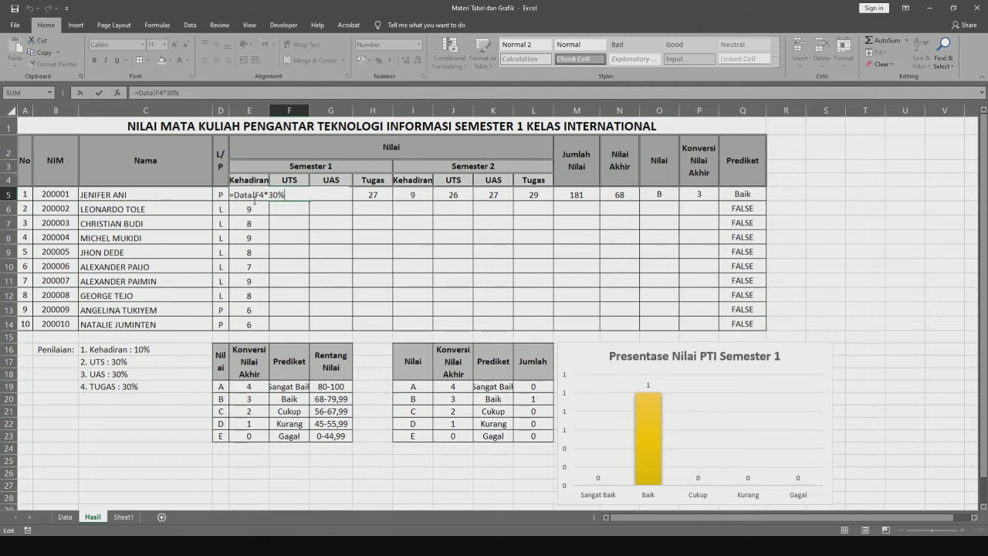
key(Return)
click(65, 517)
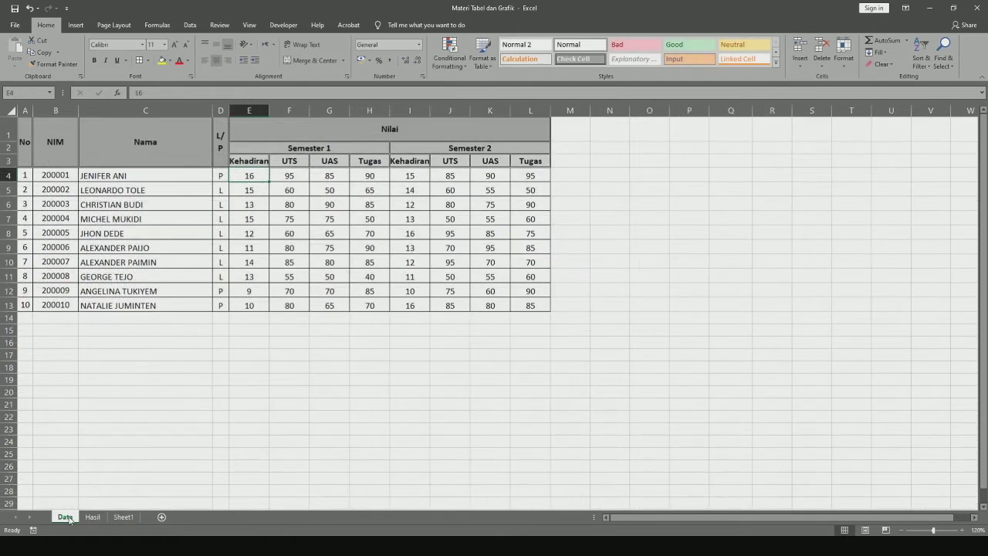
click(288, 176)
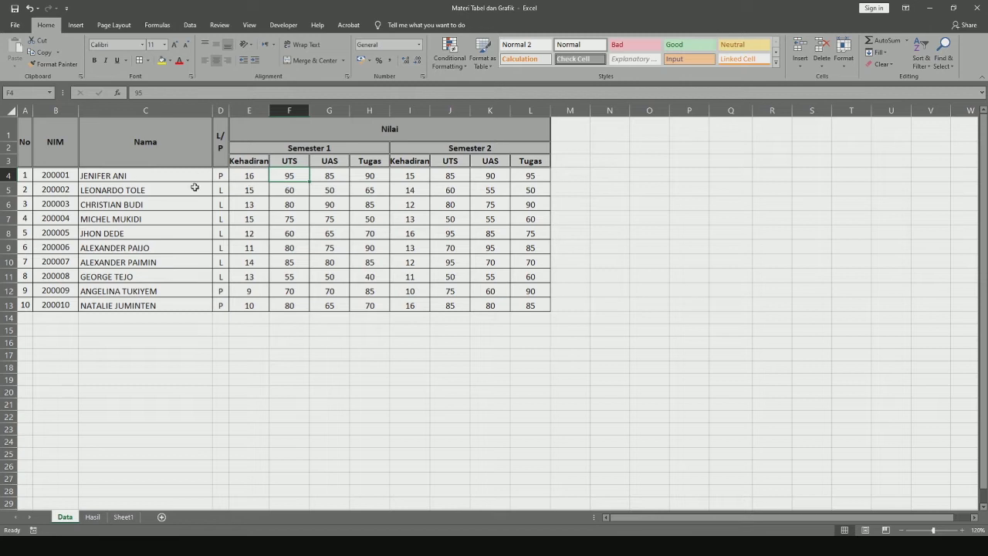
click(93, 517)
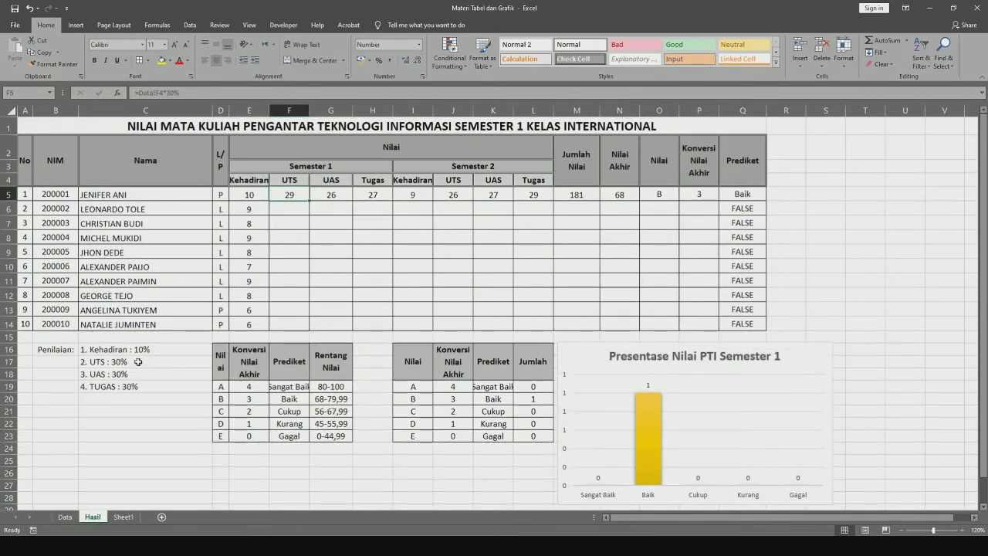
Step: Review the Data!F4 reference and weighting in Hasil's F5 UTS formula and fill it down to F14
double_click(301, 193)
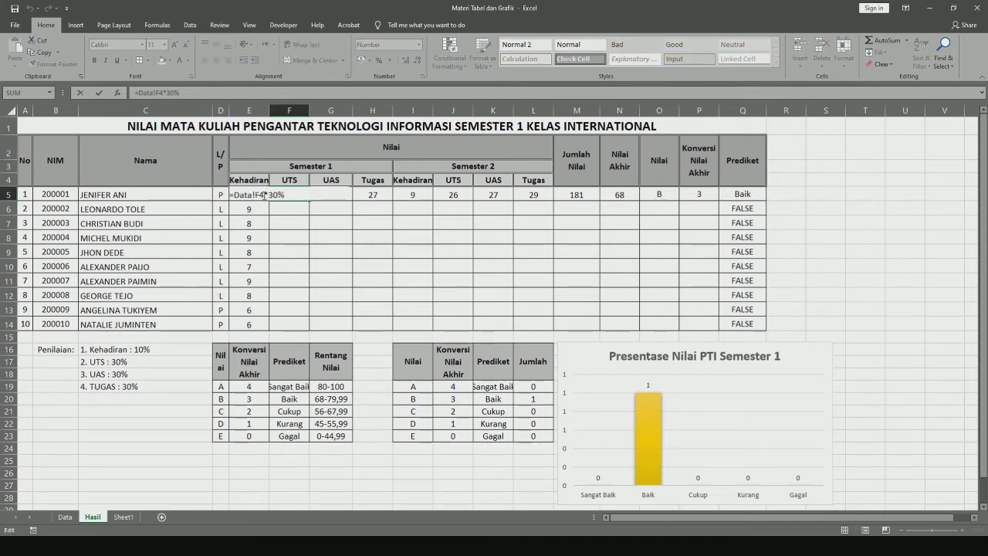
drag(265, 195, 234, 198)
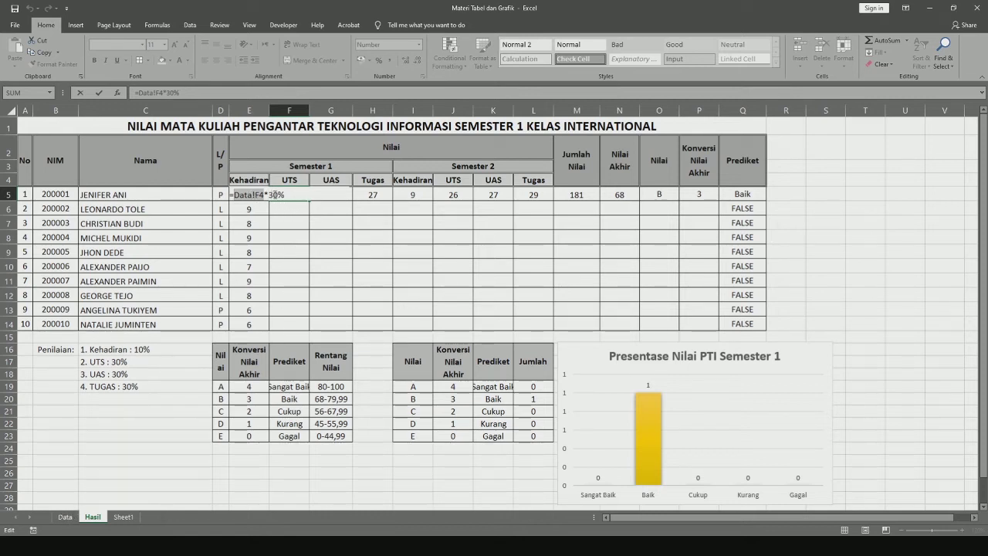
click(290, 194)
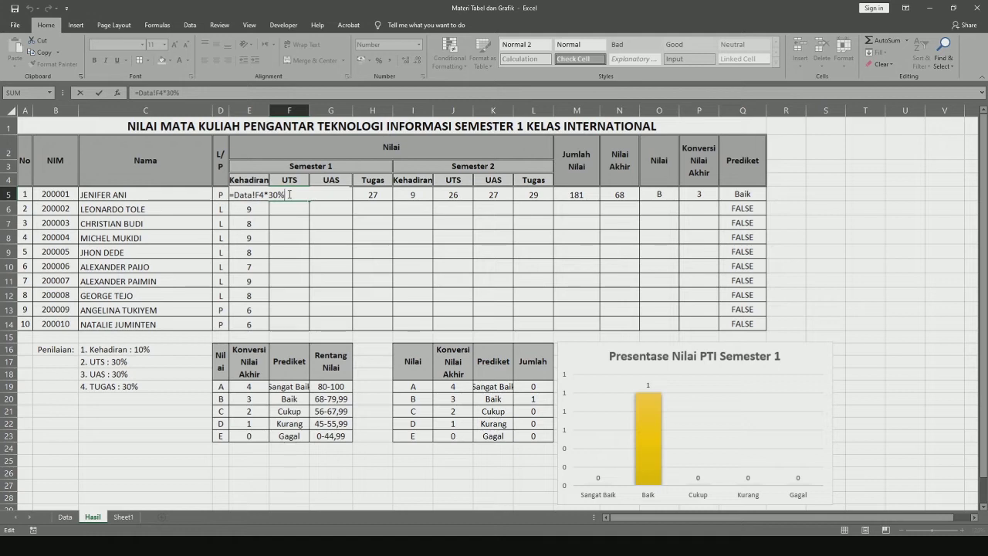
key(Return)
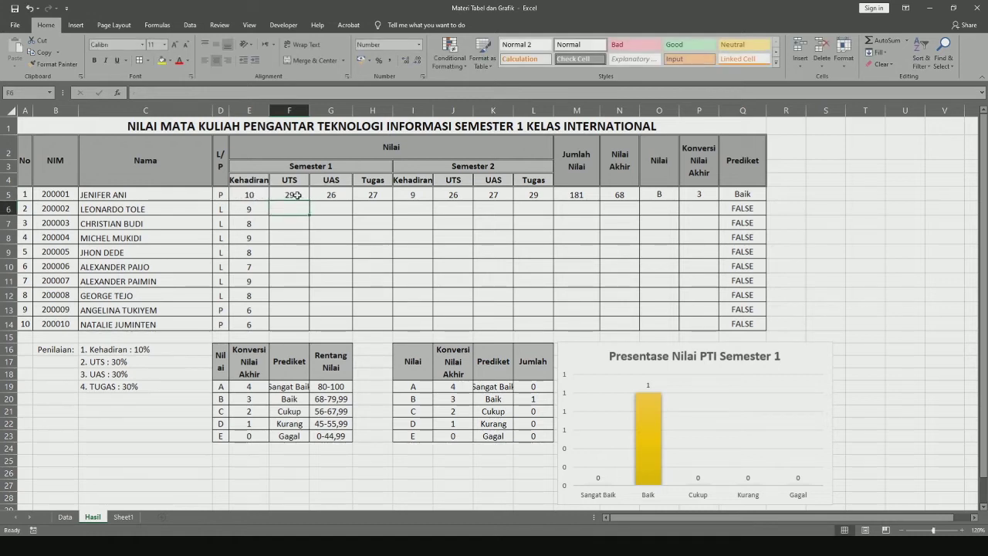
click(296, 195)
drag(310, 200, 305, 325)
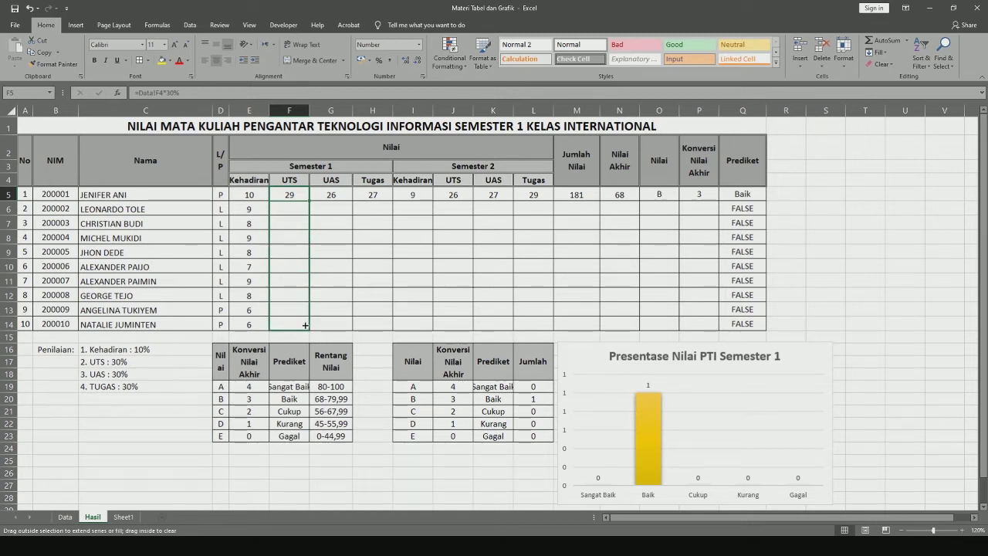
drag(305, 324, 305, 325)
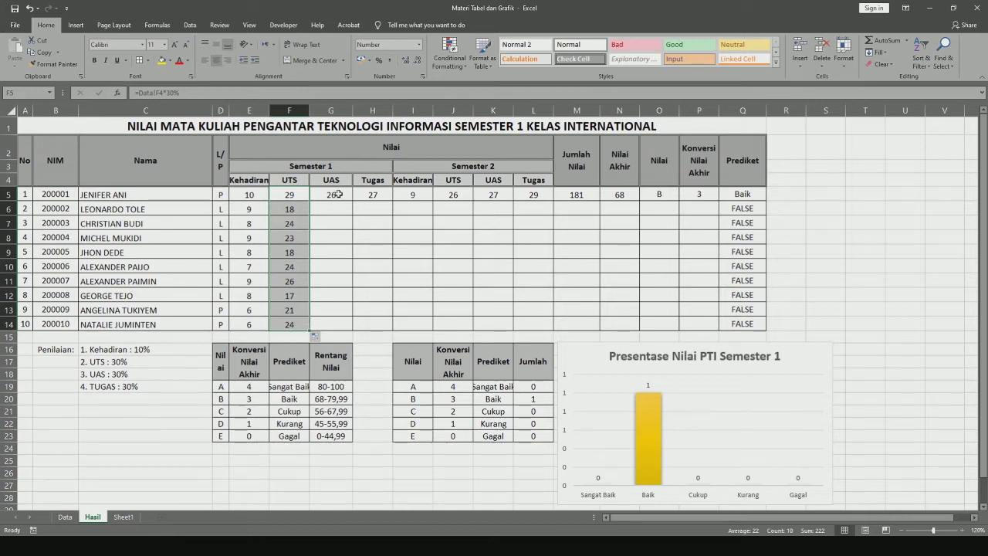
Step: Check the Semester 1 UAS formula in Hasil's G5 against Data's G4 and fill it down to G14
double_click(337, 195)
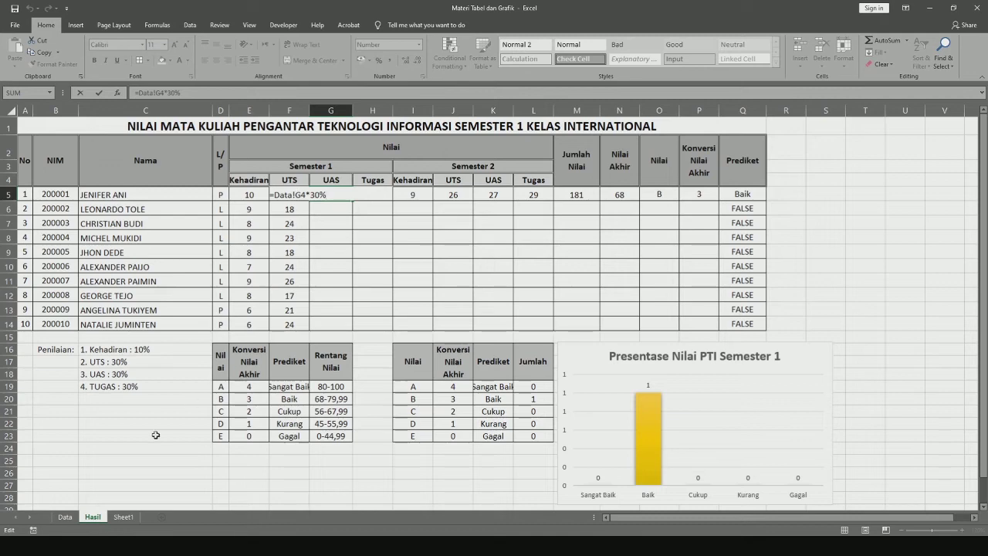
key(Escape)
click(65, 516)
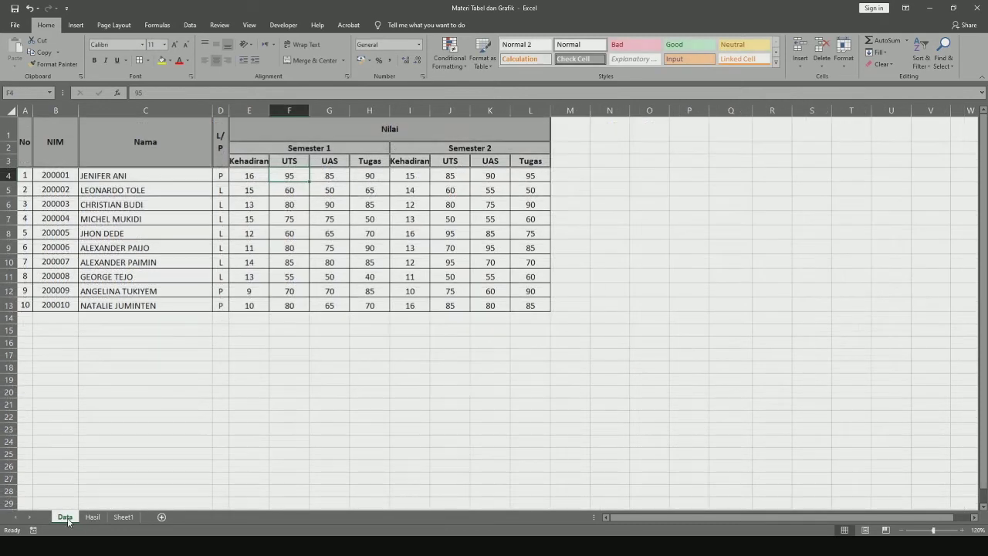
click(336, 178)
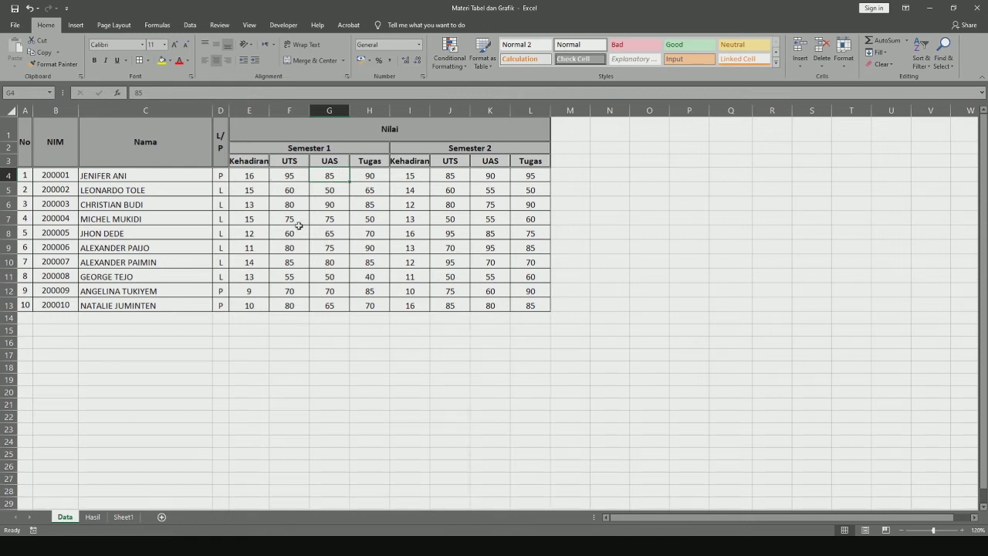
click(92, 516)
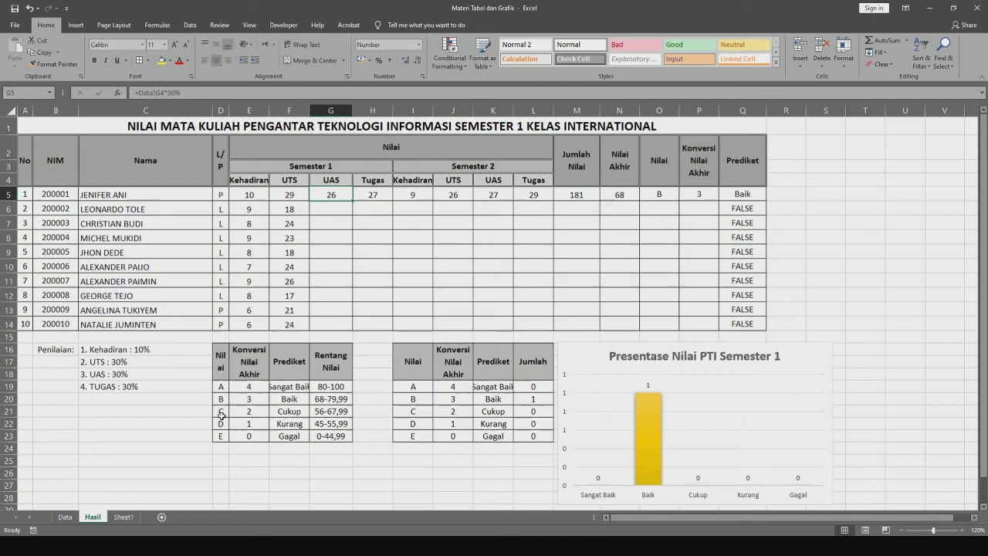
double_click(341, 192)
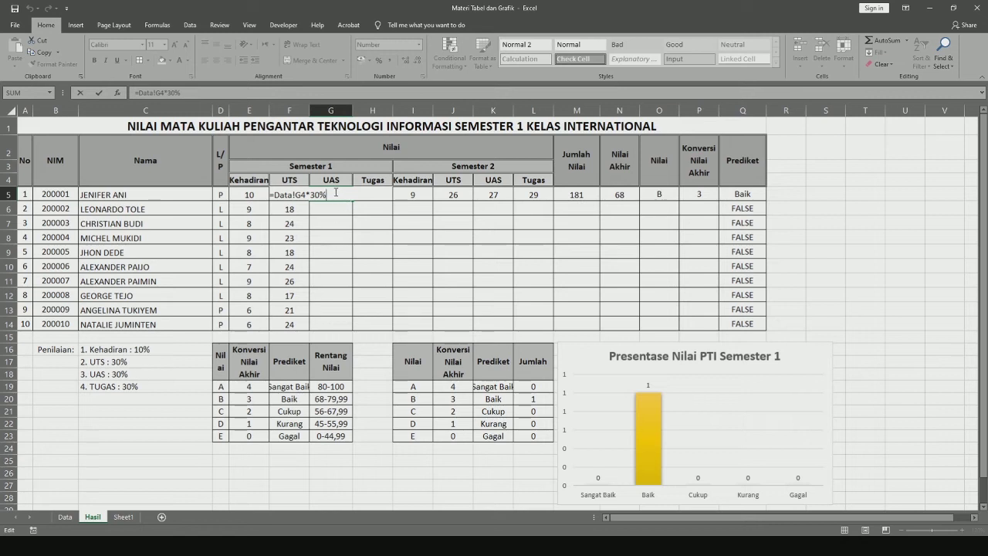
key(Return)
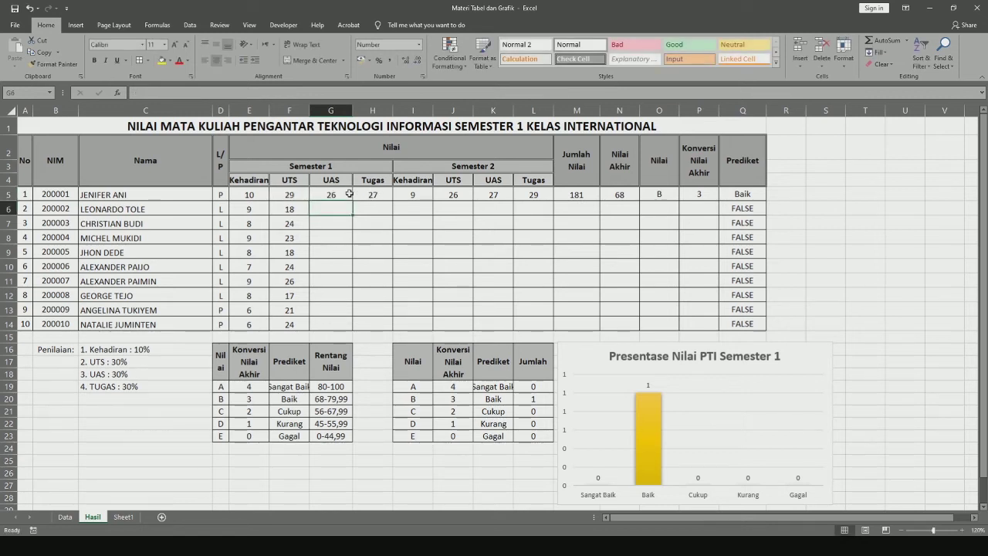
click(347, 195)
drag(353, 201, 355, 326)
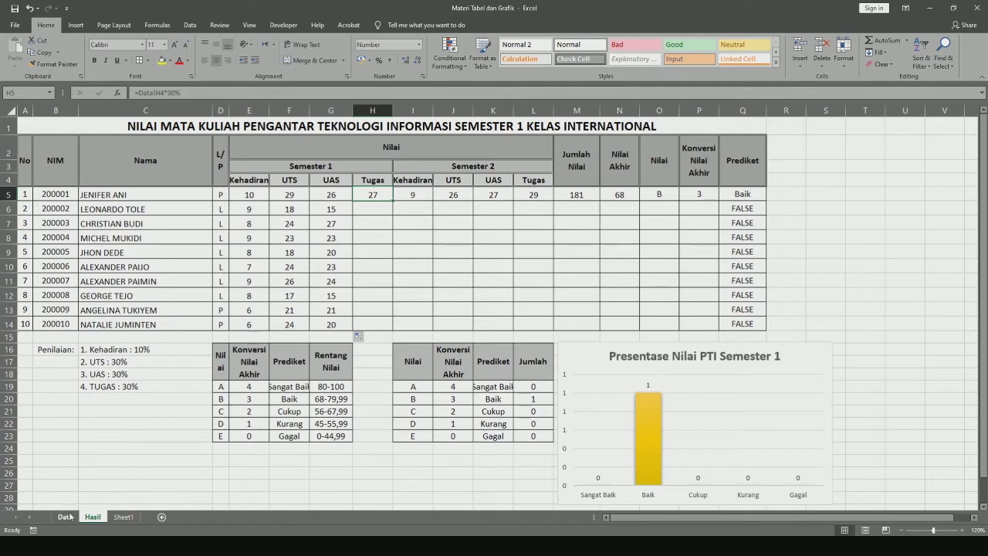
Step: Check the Semester 1 Tugas formula in Hasil's H5 against Data's H4 and fill it down to H14
click(65, 516)
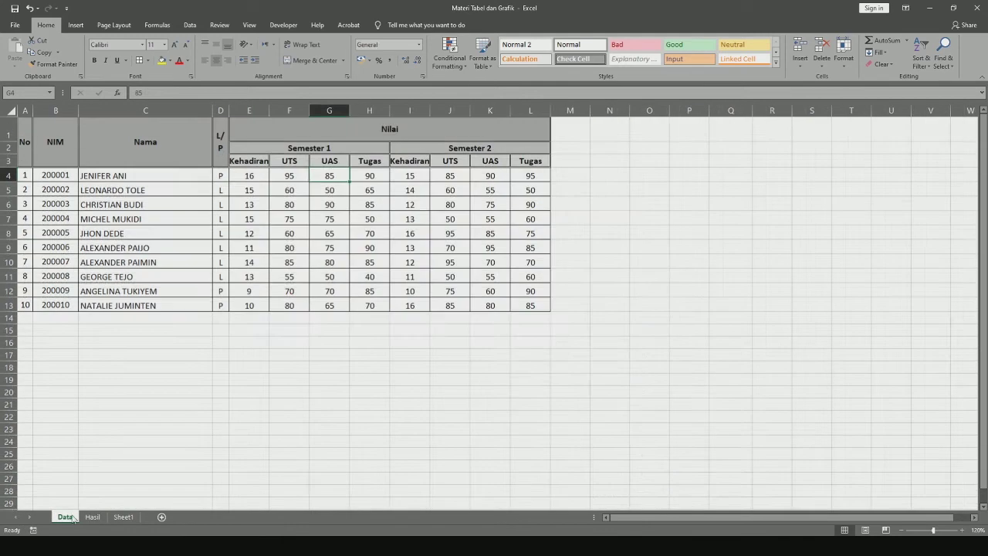
click(363, 177)
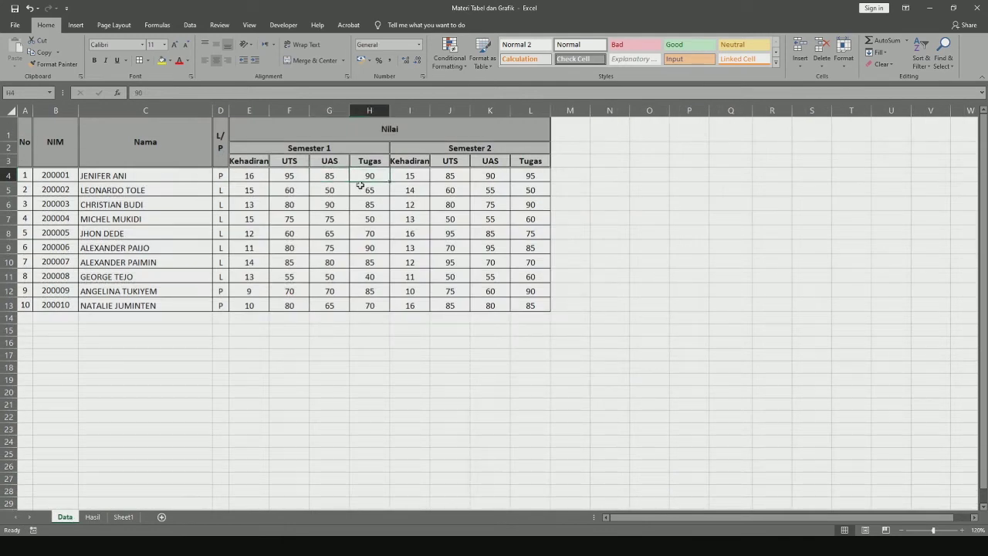
click(93, 516)
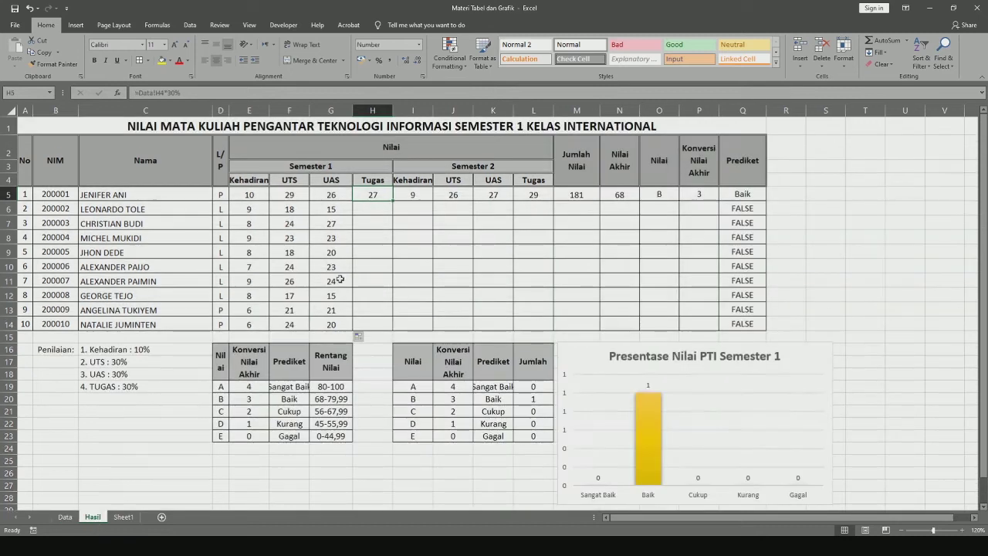
double_click(386, 194)
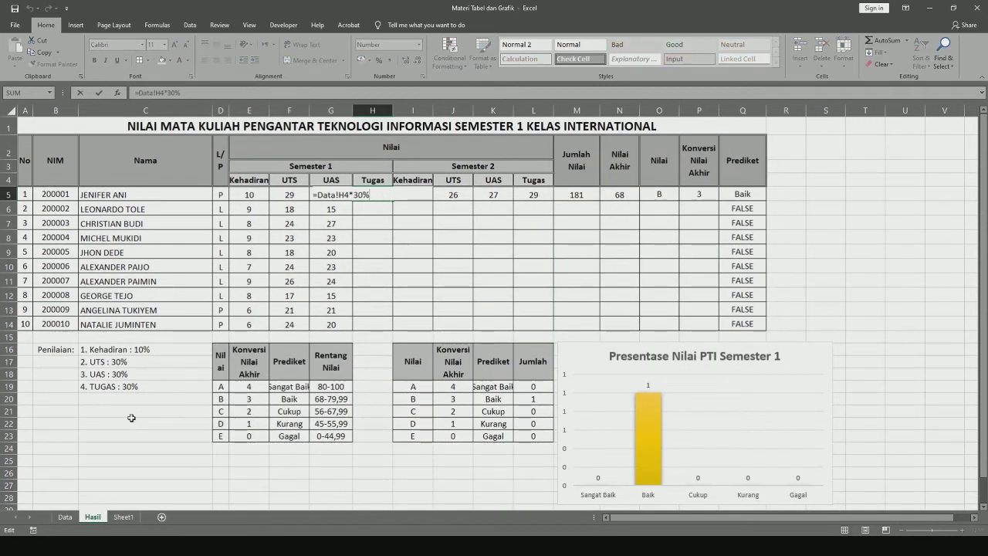
key(Return)
click(376, 194)
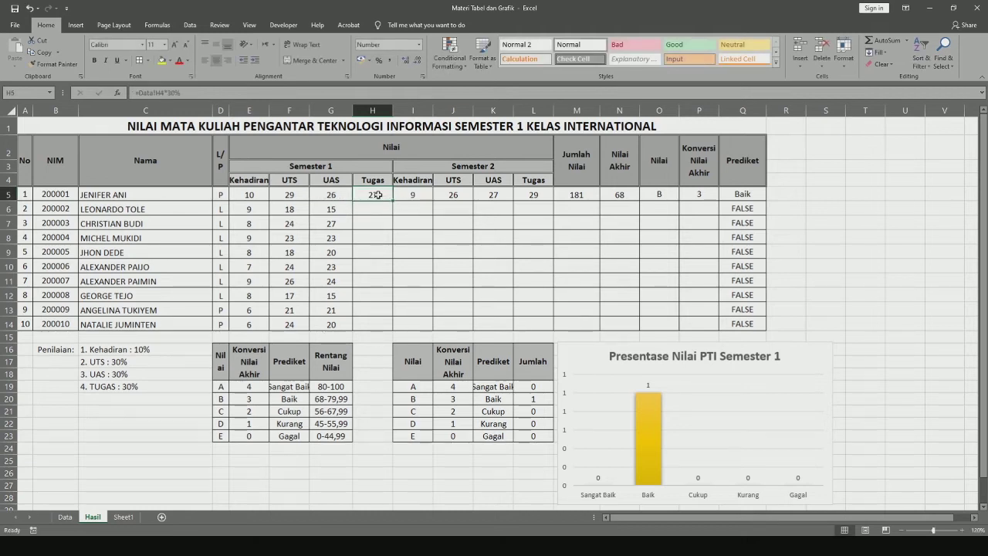
drag(391, 200, 388, 324)
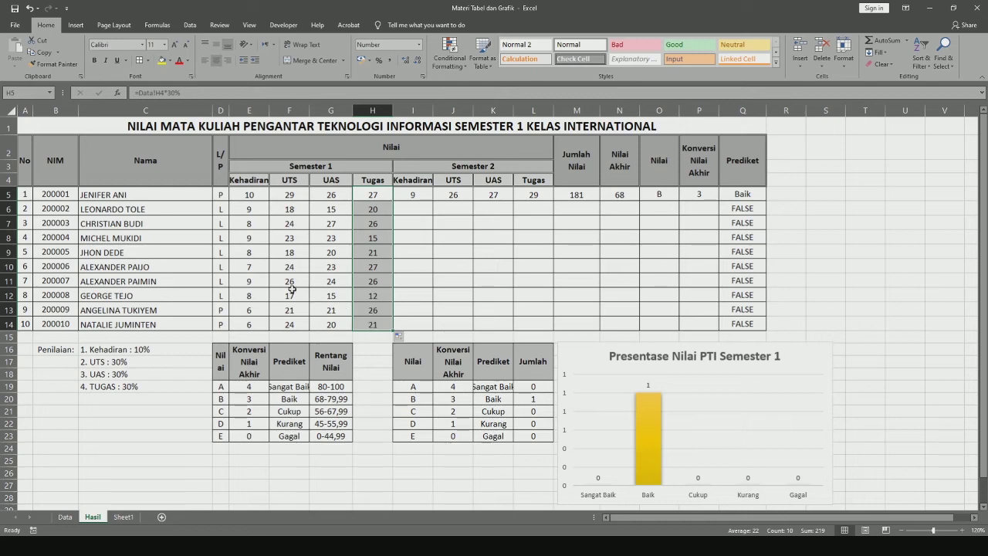
Step: Check the Semester 2 Kehadiran formula in Hasil's I5 against Data's I4 and fill it down to I14
click(417, 194)
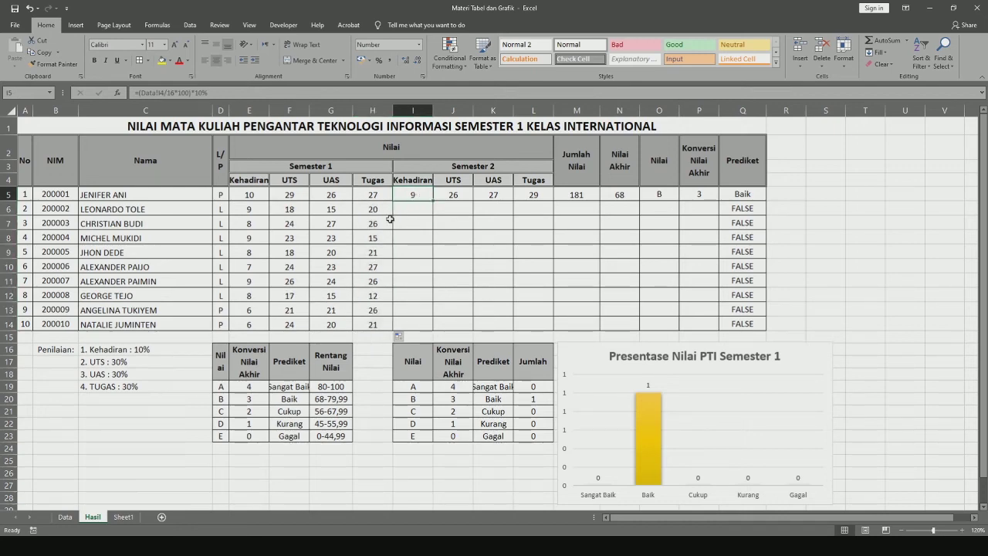
click(65, 516)
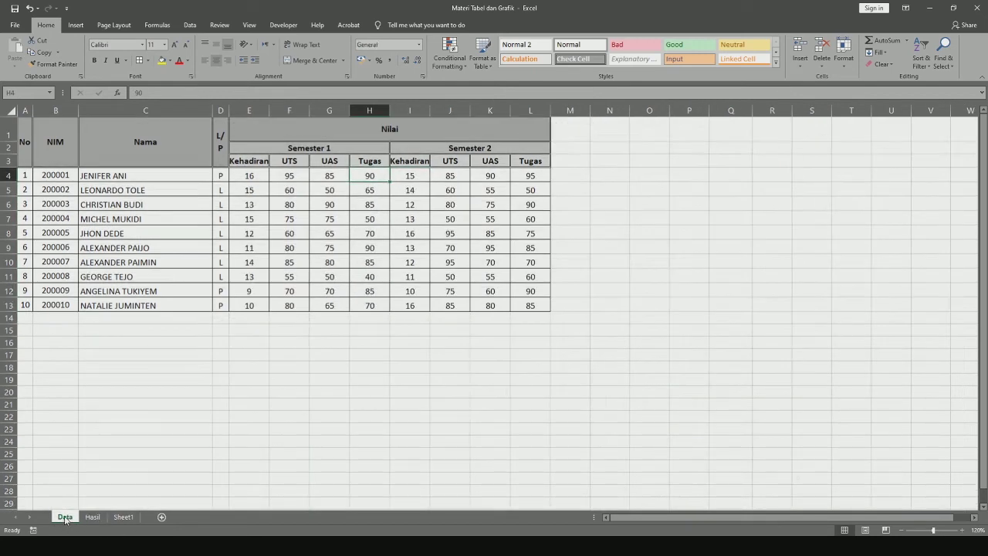
click(414, 175)
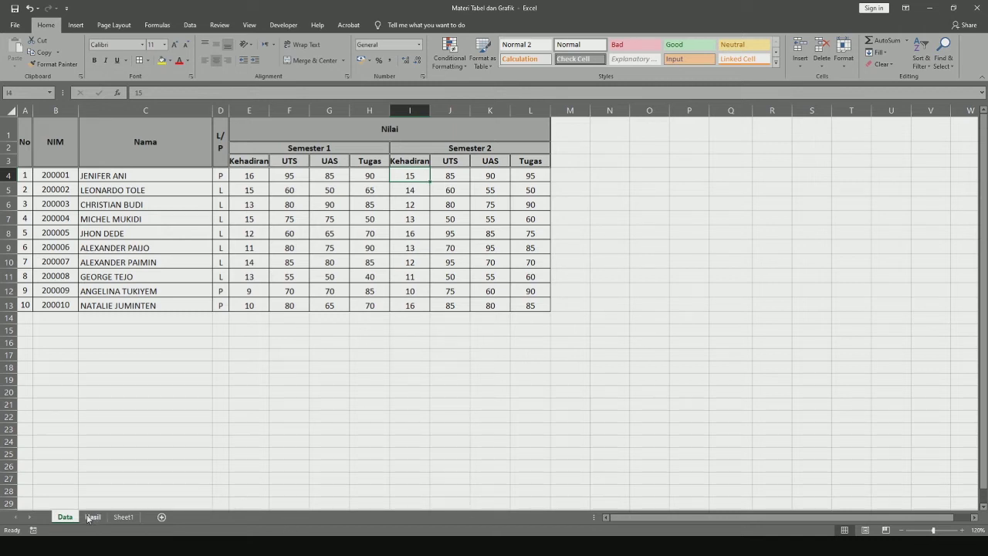
click(122, 516)
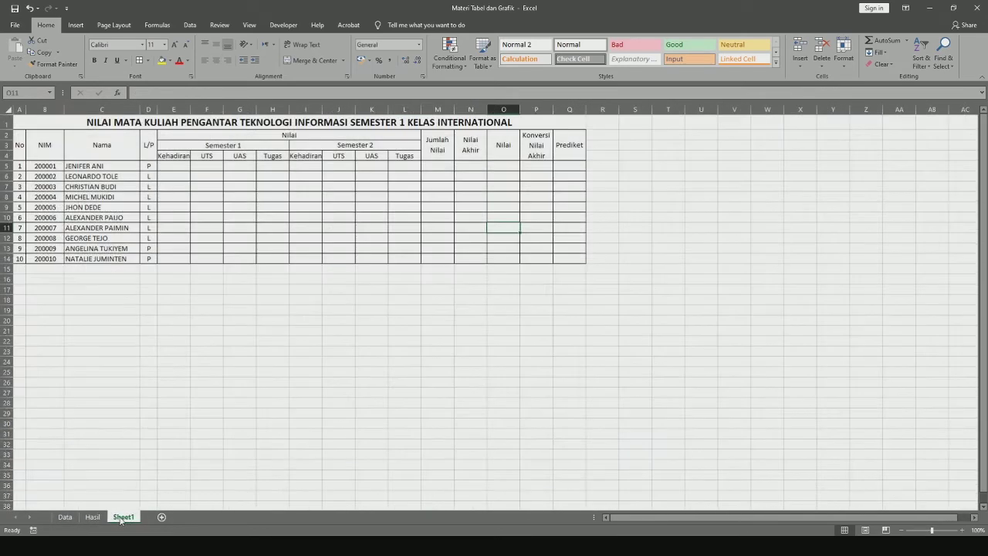
click(93, 516)
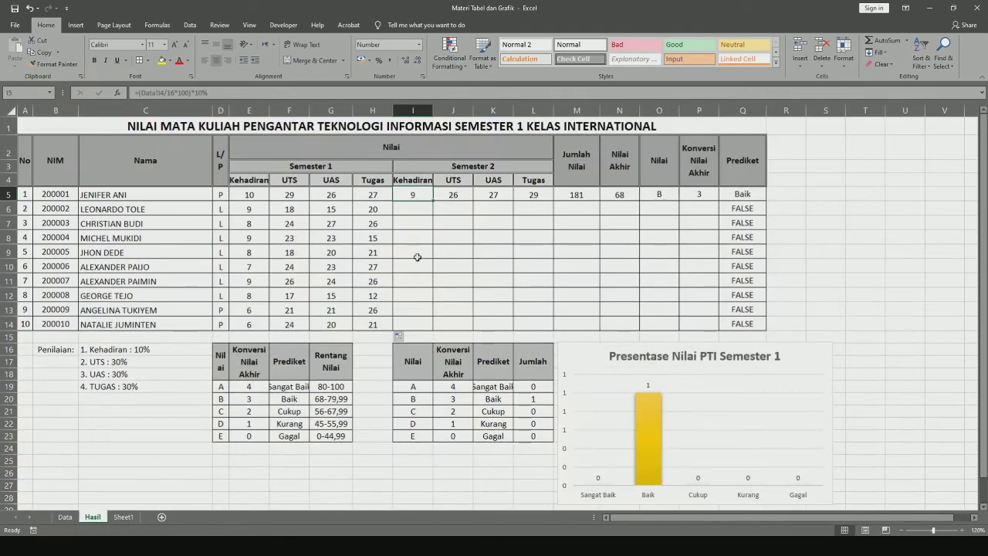
double_click(423, 195)
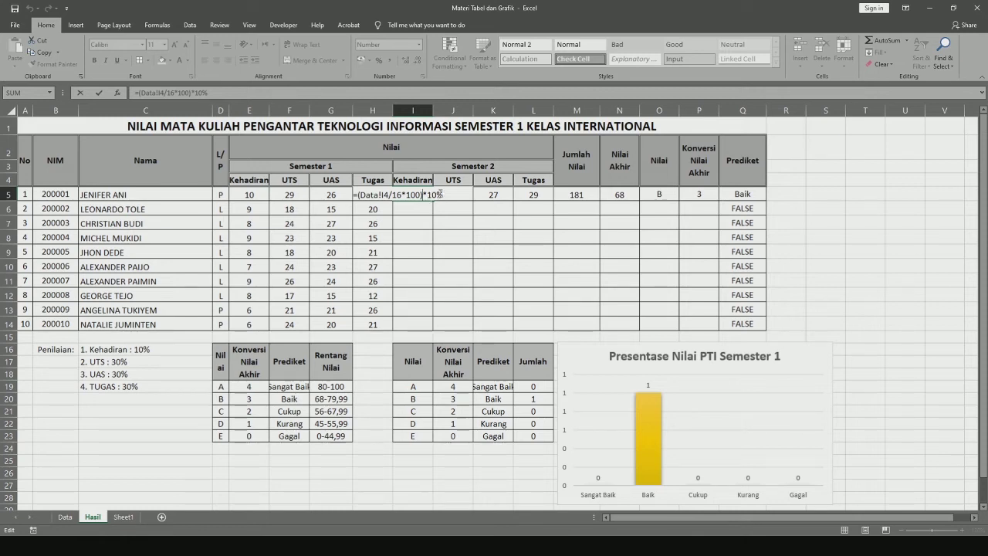
key(ctrl+Return)
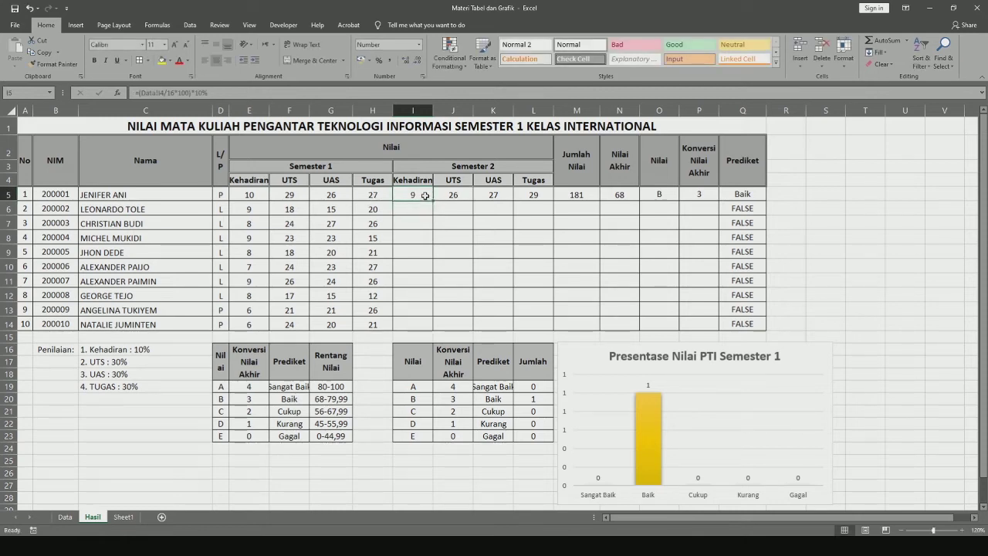
drag(434, 200, 415, 331)
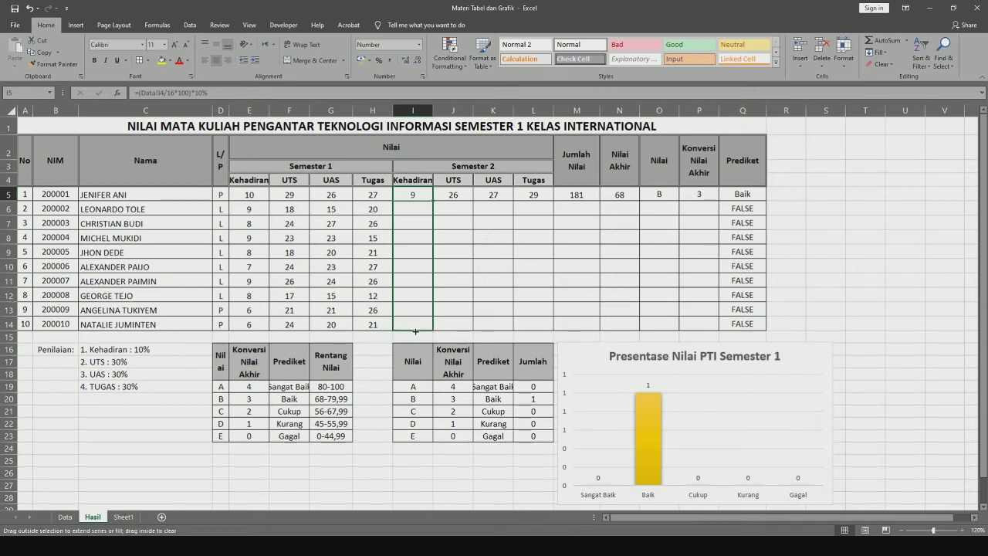
drag(415, 331, 415, 331)
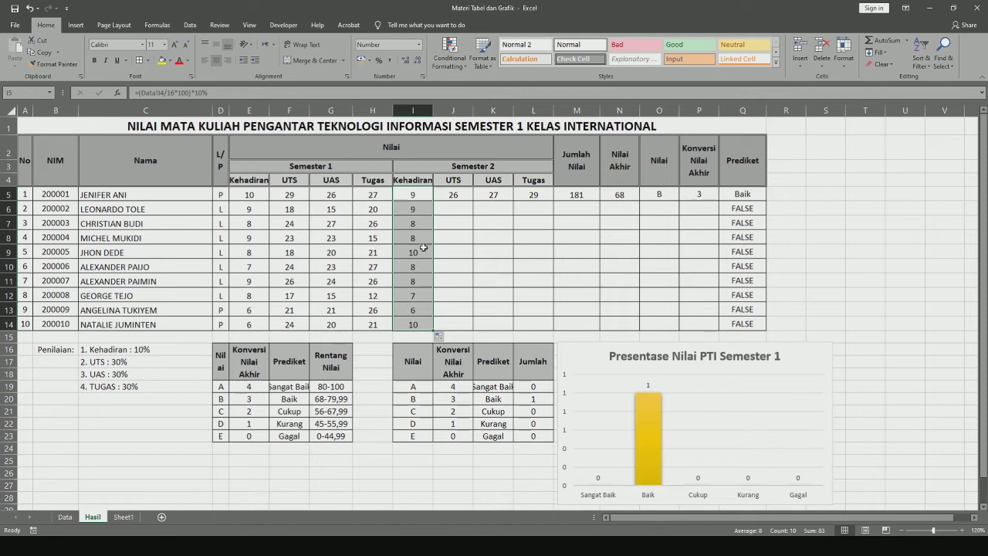
Step: Show the Kehadiran scores of both semesters, I5:I14 and E5:E14, with their decimals in General number format
click(420, 45)
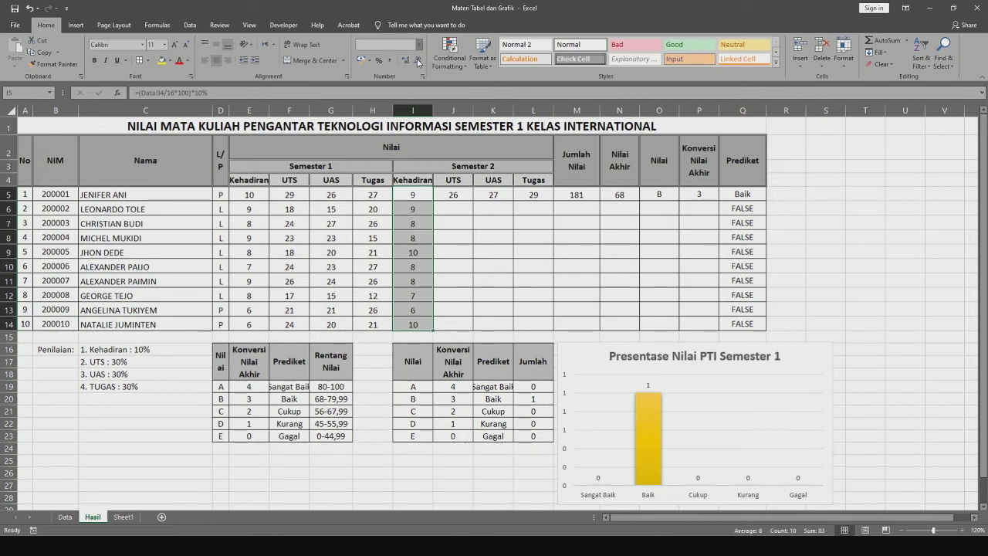
click(418, 61)
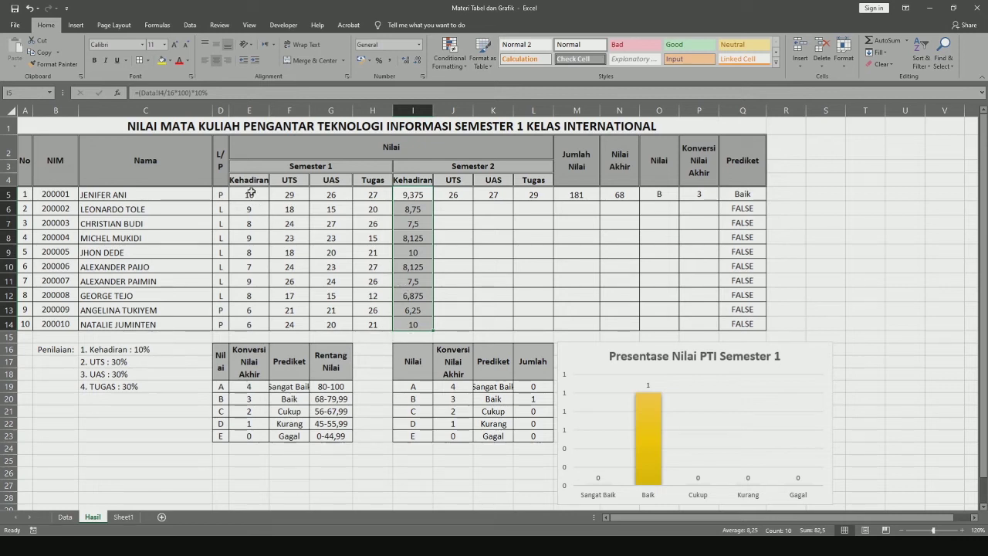
drag(251, 193, 264, 326)
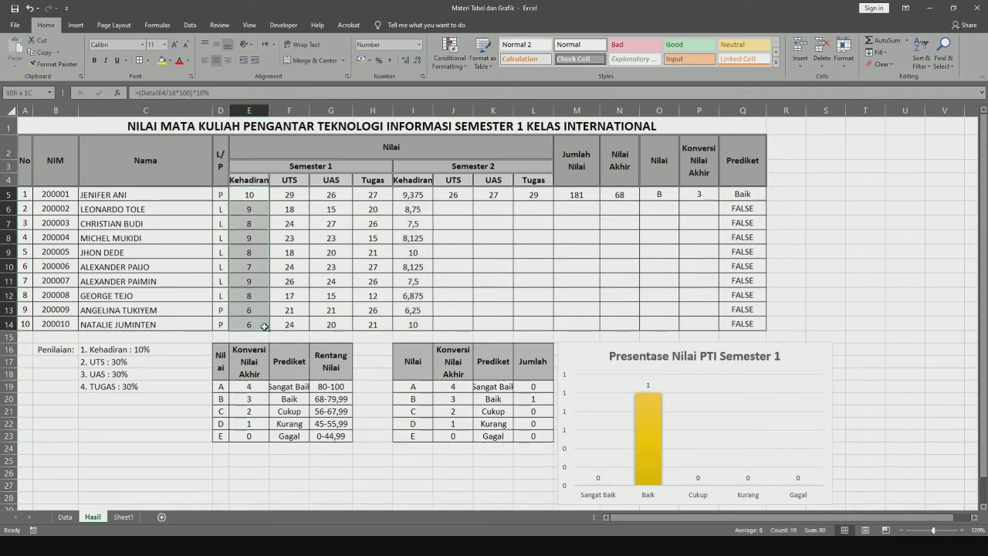
click(405, 61)
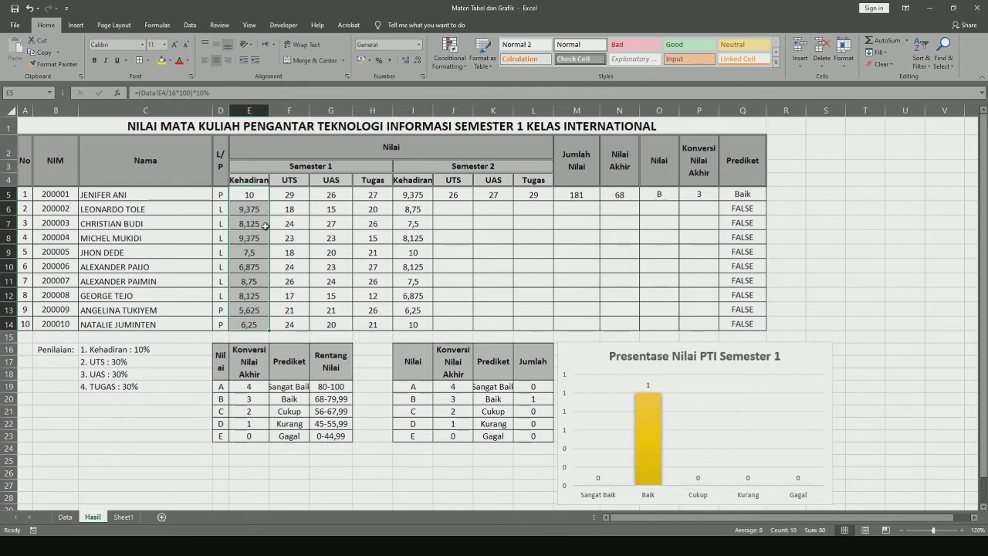
Step: Format columns E and I as numbers without decimals and review the Semester 2 Kehadiran scores in I5:I14
click(253, 110)
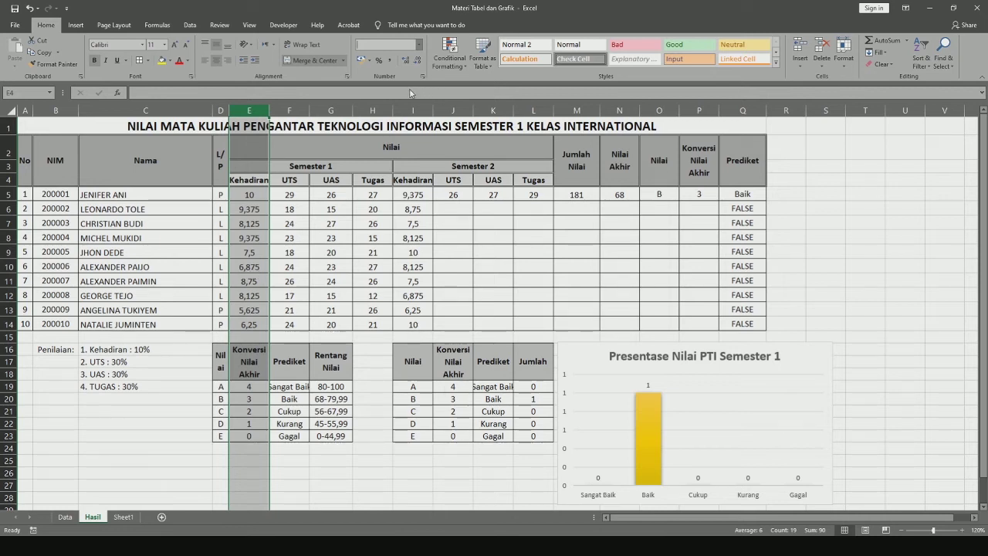
click(253, 267)
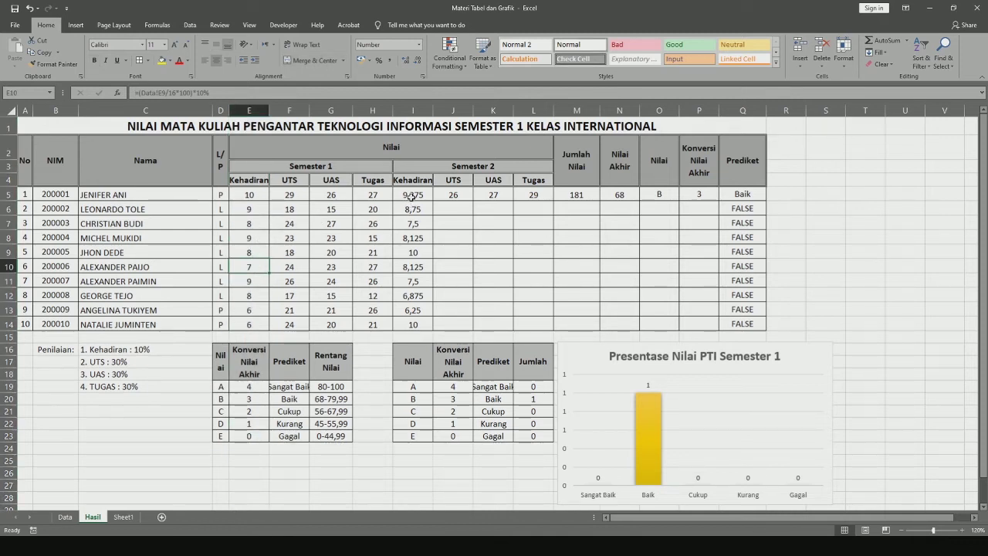
click(415, 109)
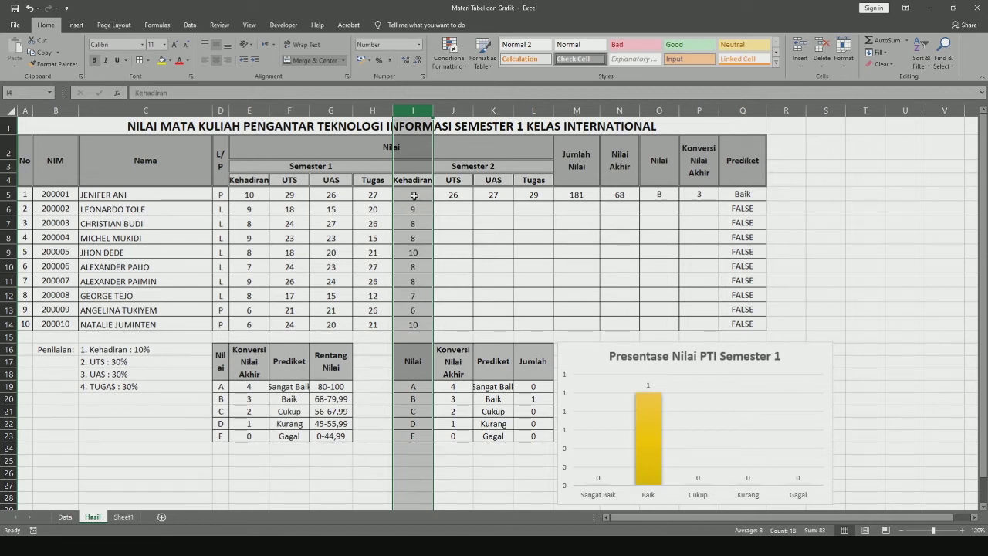
click(414, 324)
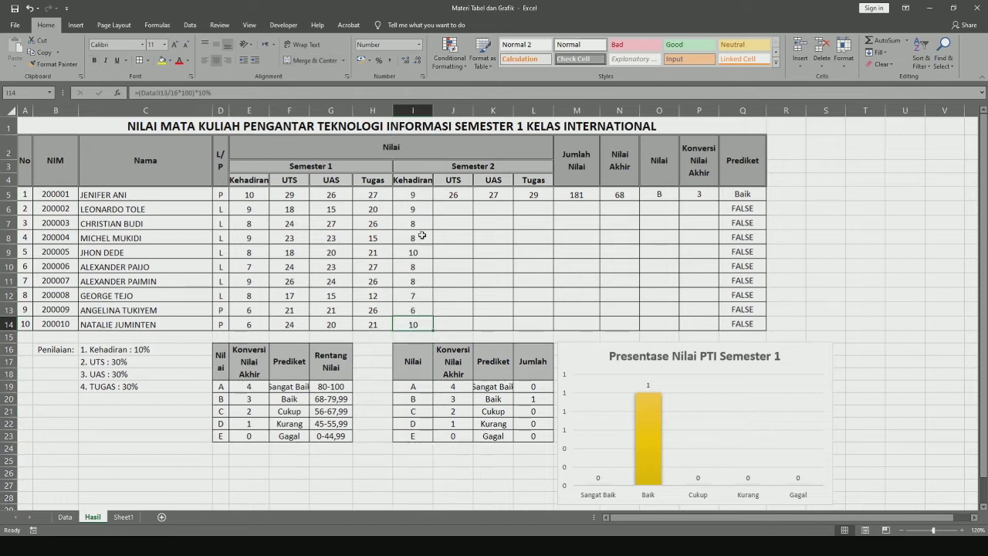
drag(412, 194, 413, 322)
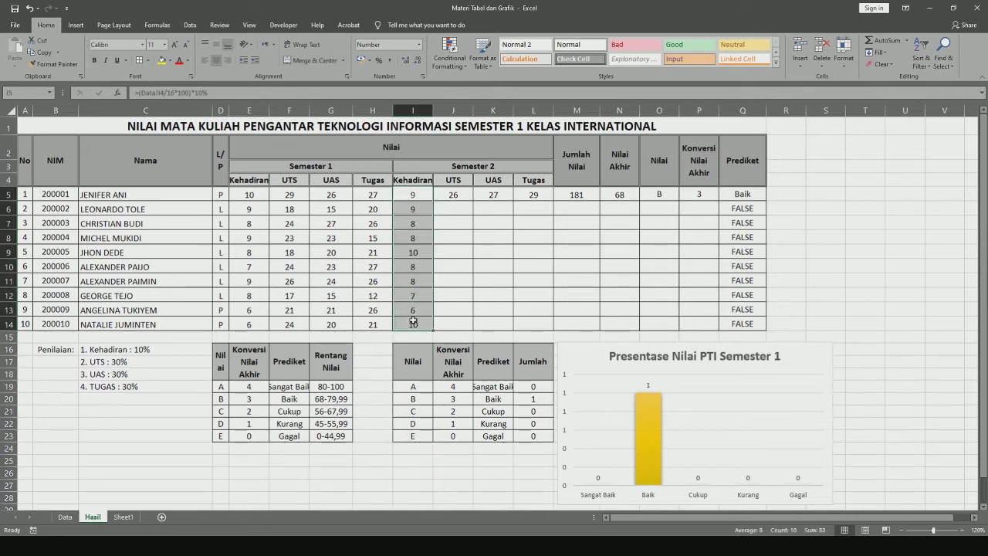
click(415, 199)
Step: Check the Semester 2 UTS formula in Hasil's J5 against the Data sheet and fill it down to J14
click(444, 196)
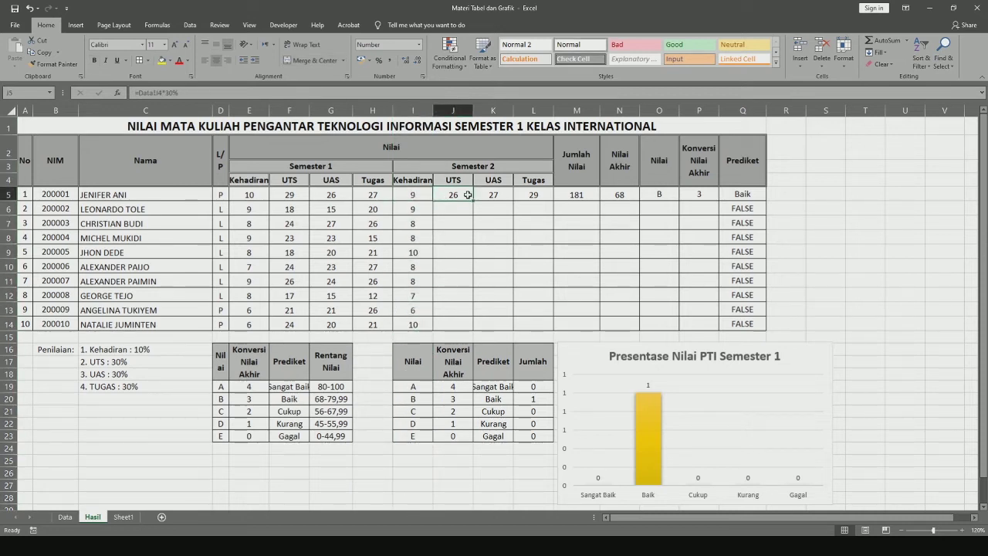
click(65, 517)
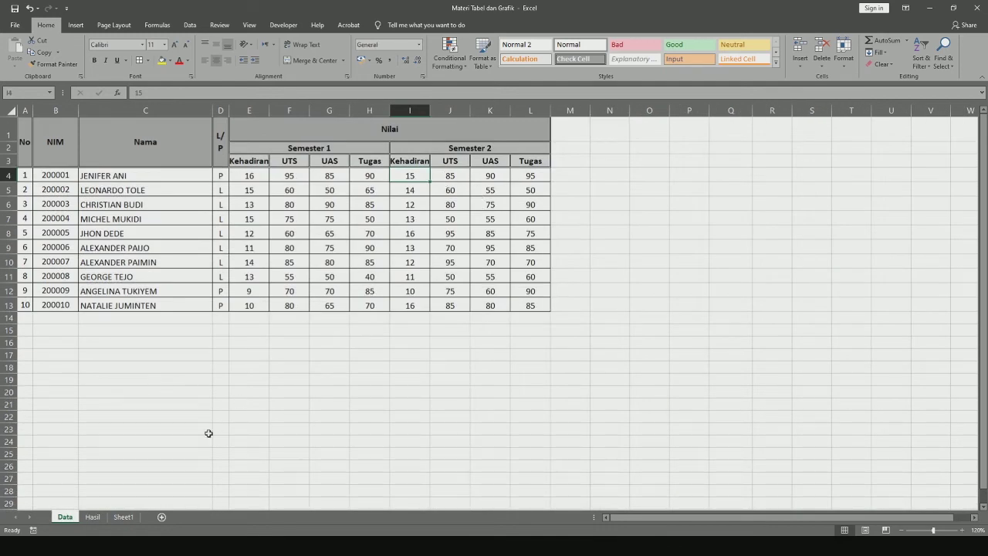
click(93, 517)
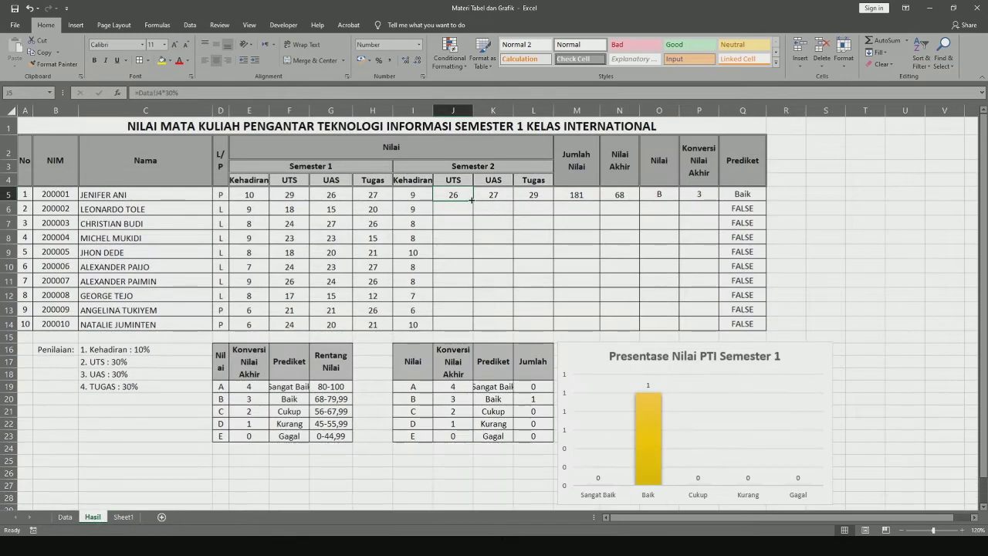
drag(472, 200, 463, 327)
Step: Fill the Semester 2 UAS formula from K5 down to K14 and the Tugas formula from L5 down to L14
click(508, 197)
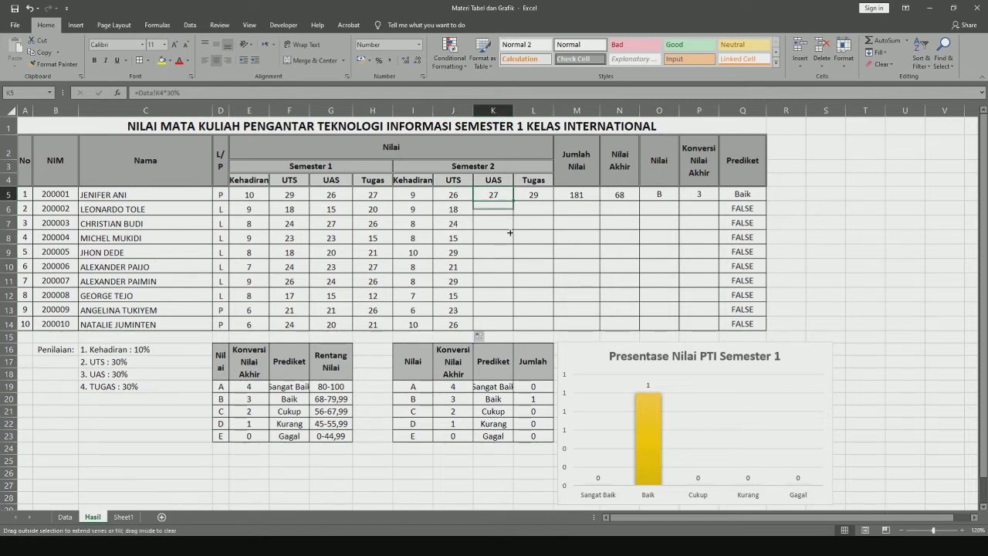
drag(510, 232, 509, 327)
click(544, 202)
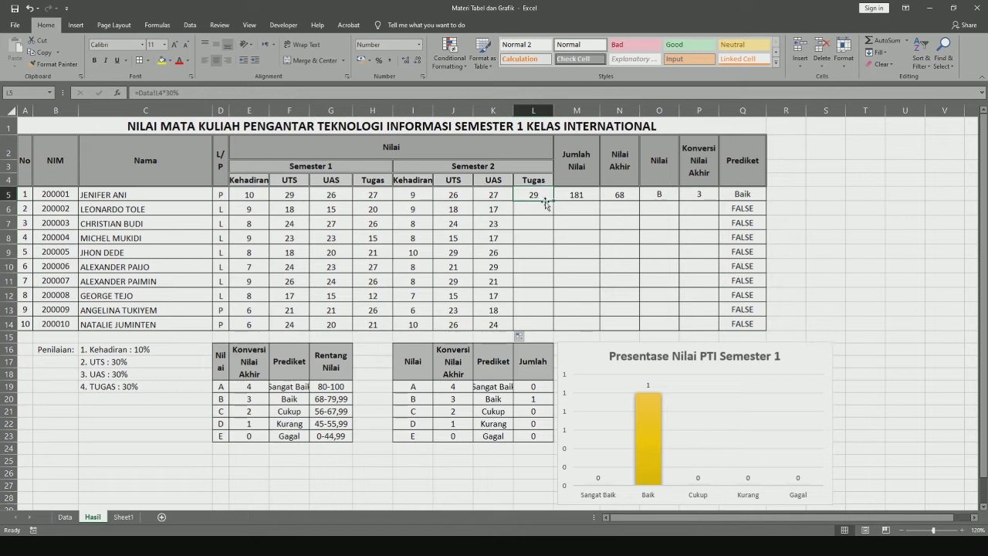
drag(553, 202, 538, 330)
Step: Examine the Jumlah Nilai formula =SUM(E5:L5) in M5 and the range of first-row scores it adds up
click(494, 194)
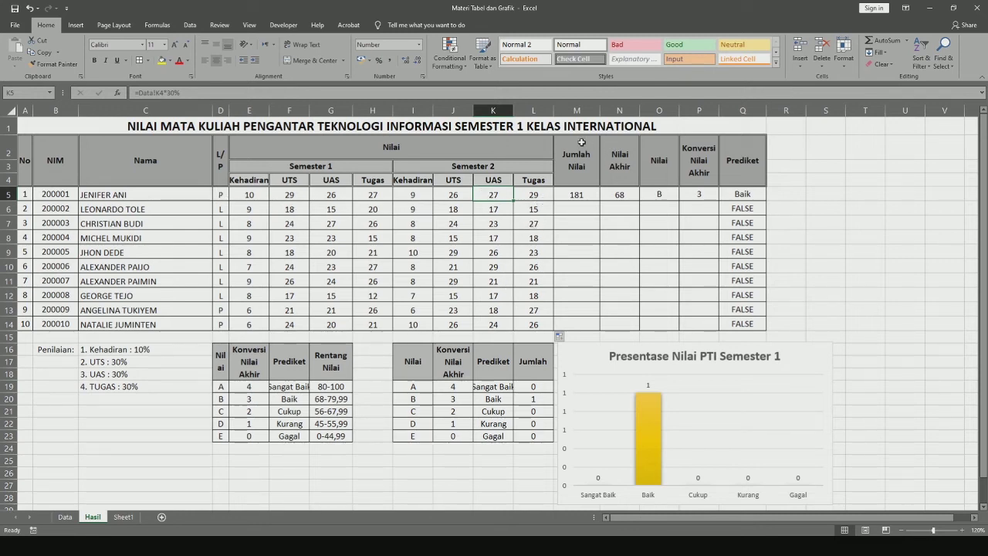
click(578, 196)
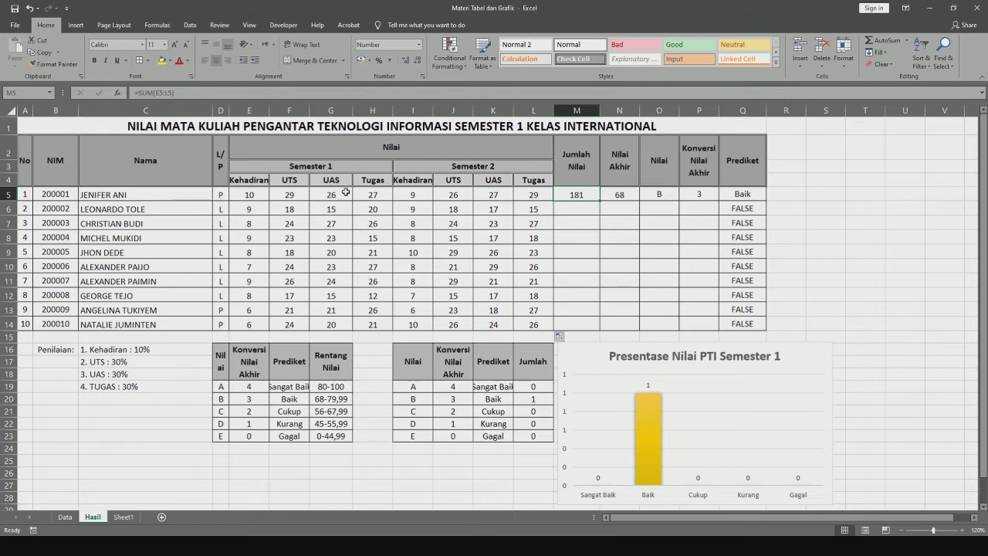
drag(252, 195, 533, 196)
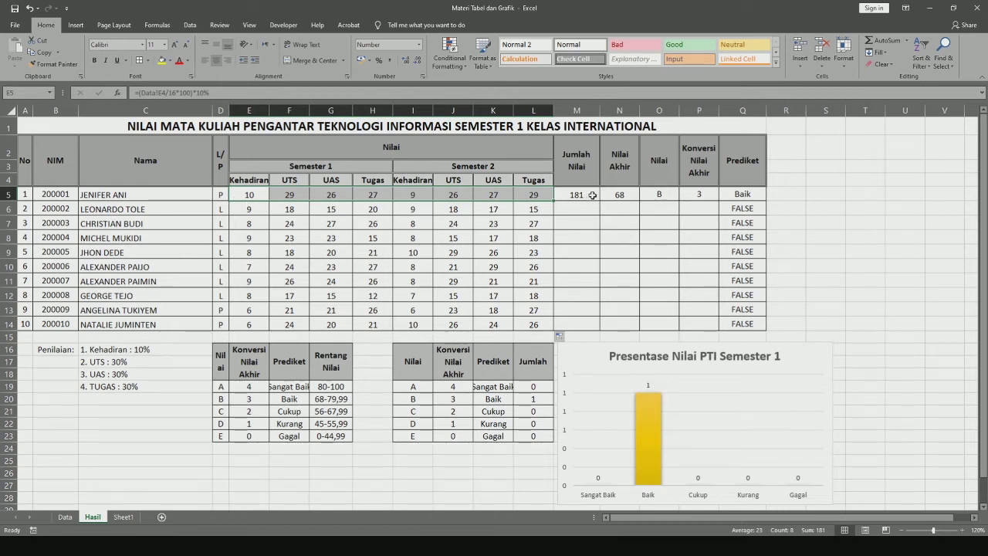
click(592, 195)
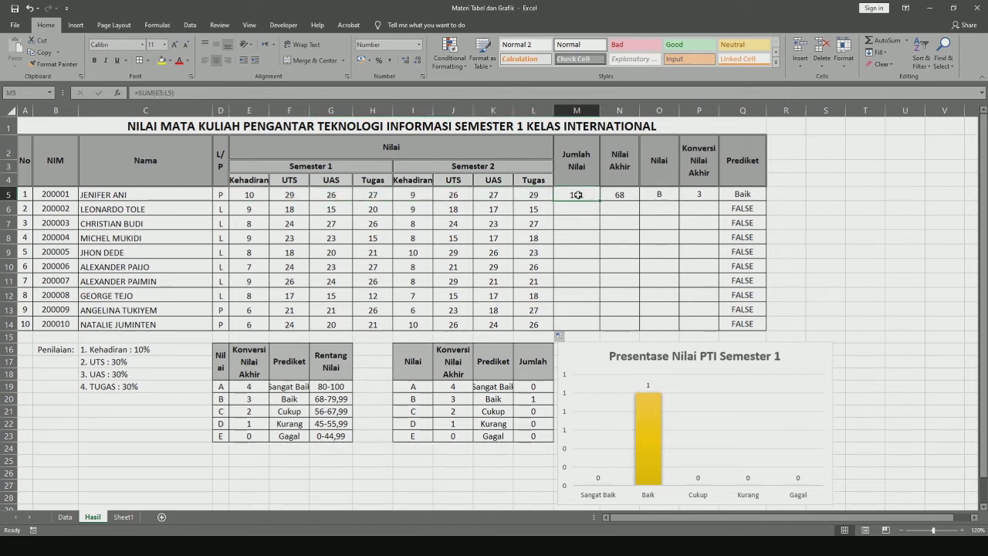
double_click(577, 195)
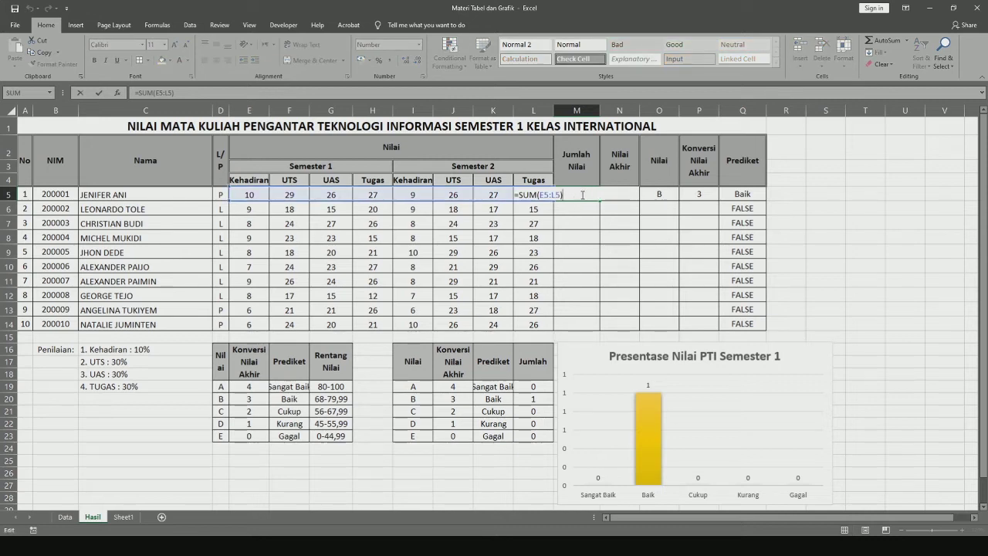
key(Return)
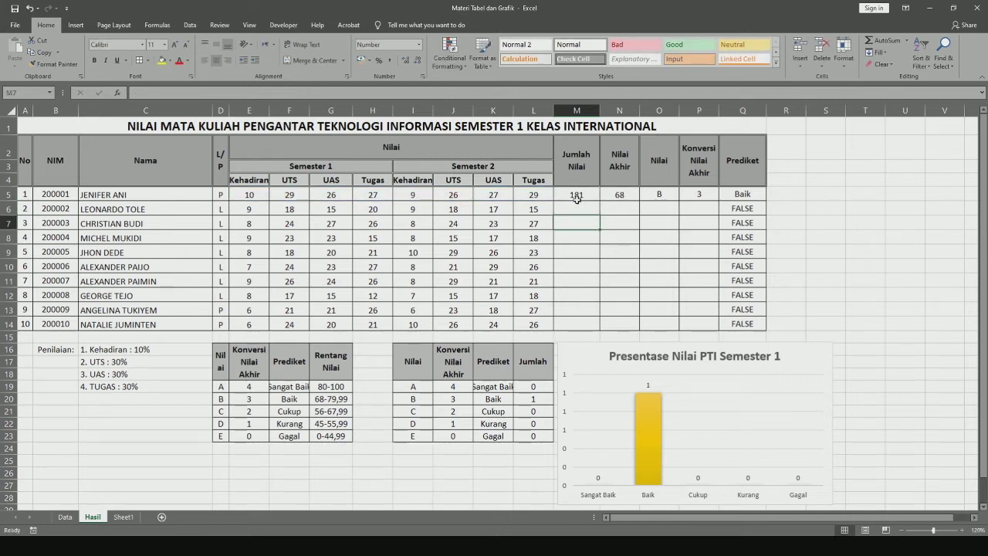
Step: Clear the Jumlah Nilai total in M5 and recalculate it with AutoSum over the scores in E5:L5
click(577, 199)
key(Delete)
click(569, 208)
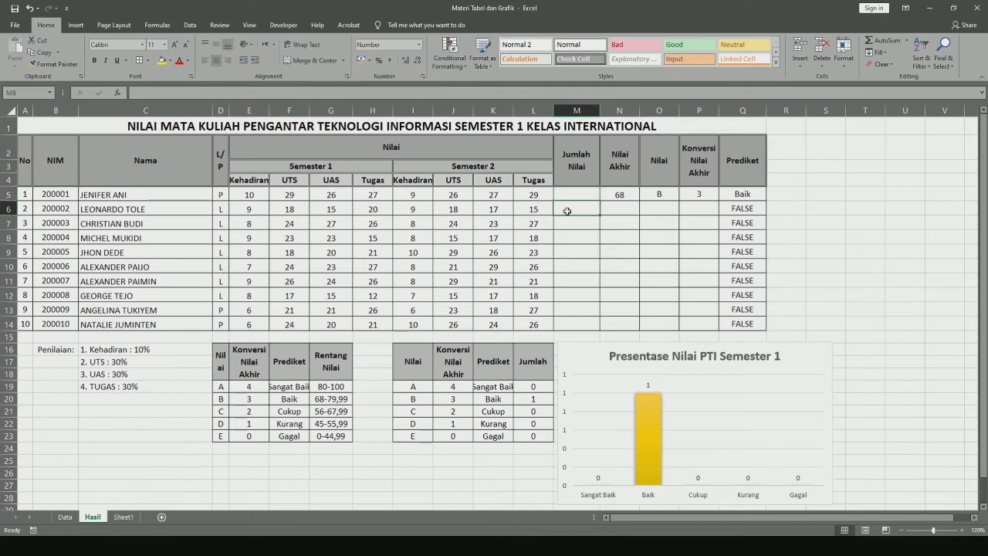
drag(258, 194, 569, 195)
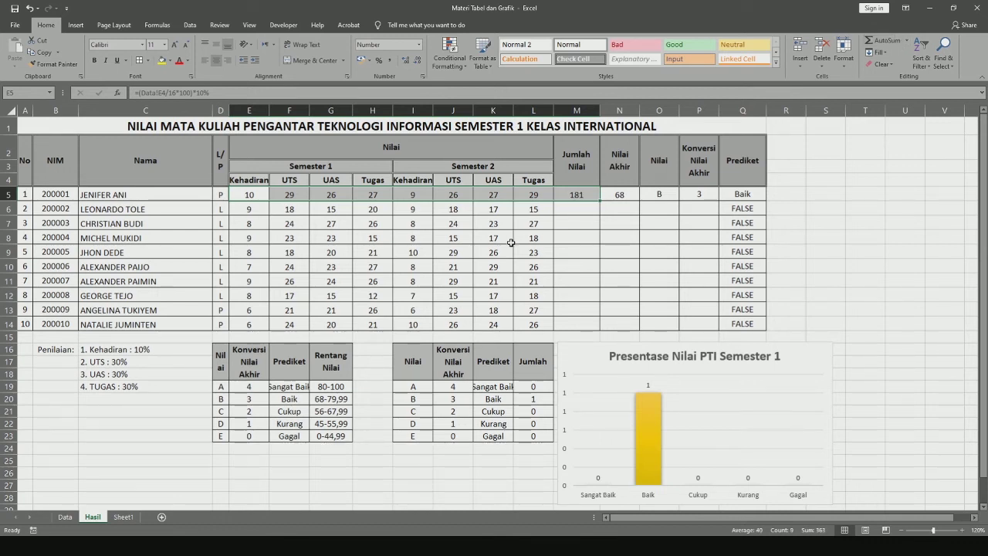
click(576, 195)
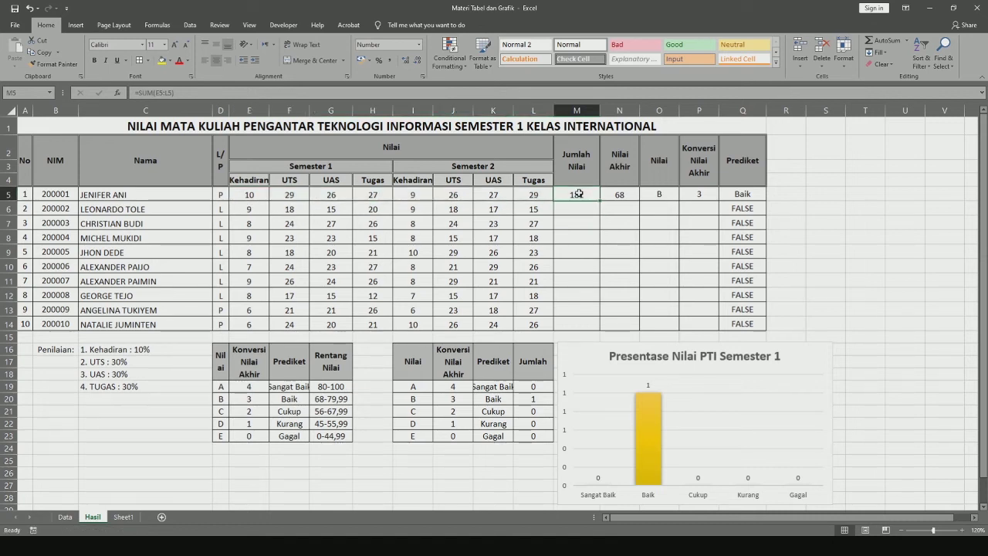
Step: Replace the Jumlah Nilai formula in M5 with =E5+F5+G5+H5+I5+J5+K5+L5
key(Delete)
text(=)
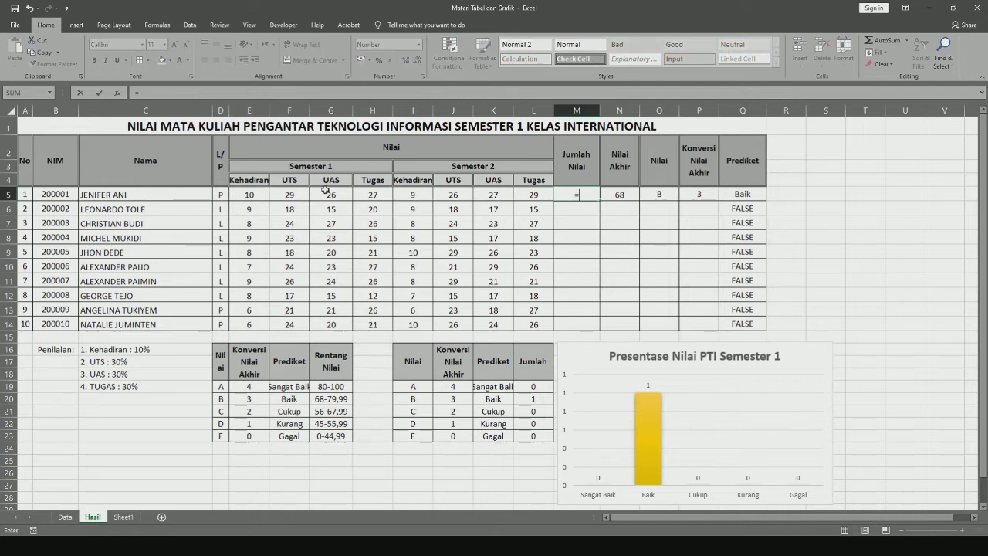
click(251, 195)
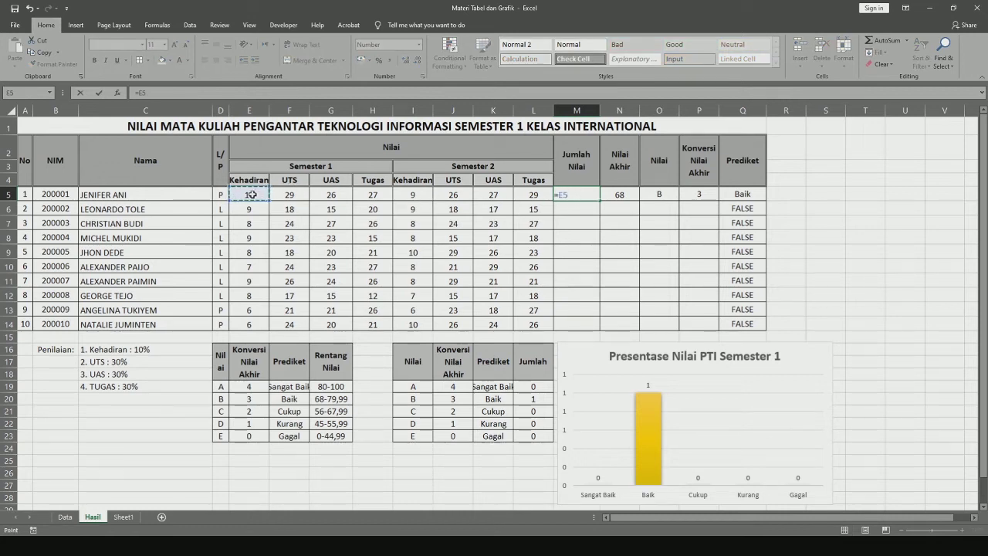
text(+)
click(289, 195)
text(+)
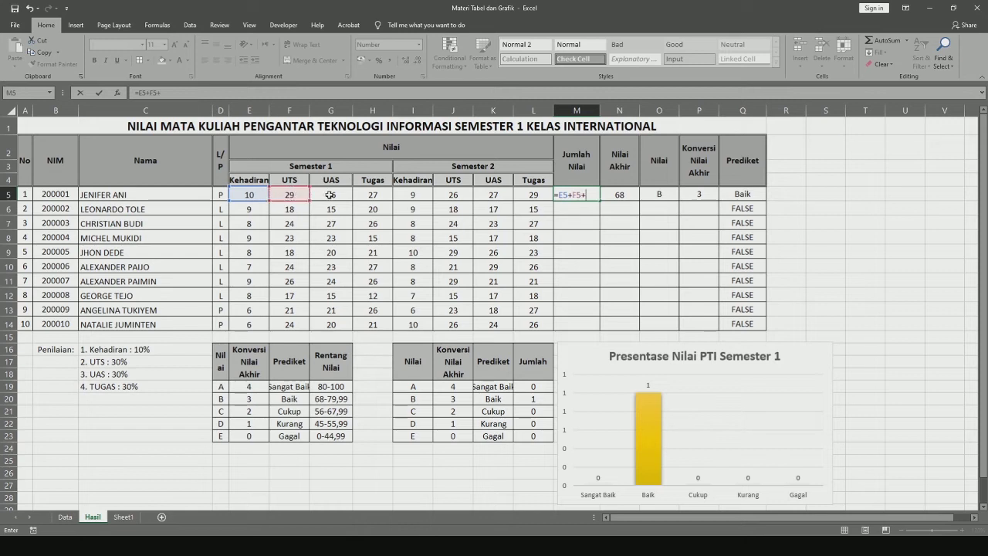
click(330, 195)
text(+)
click(373, 194)
text(+)
click(429, 196)
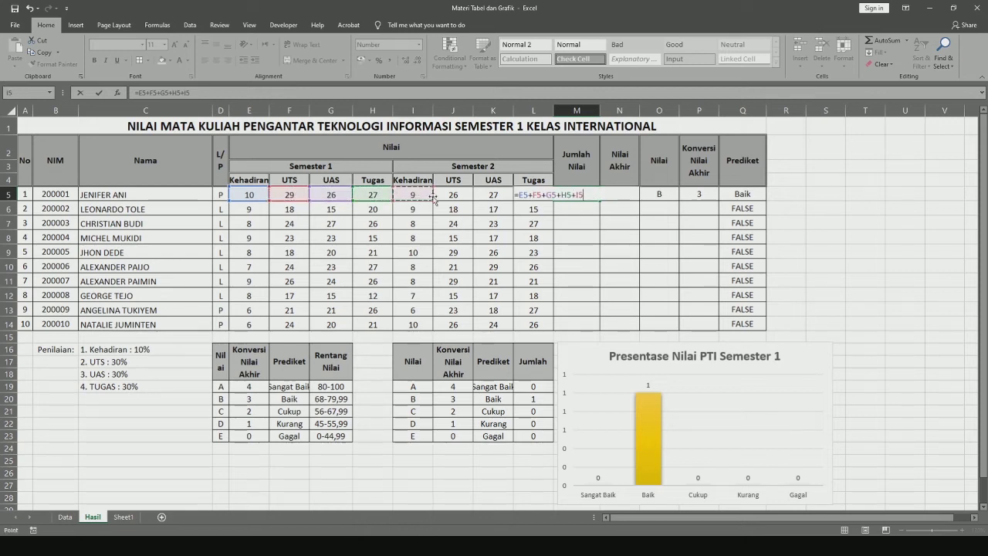
text(+)
click(453, 194)
text(+)
click(495, 196)
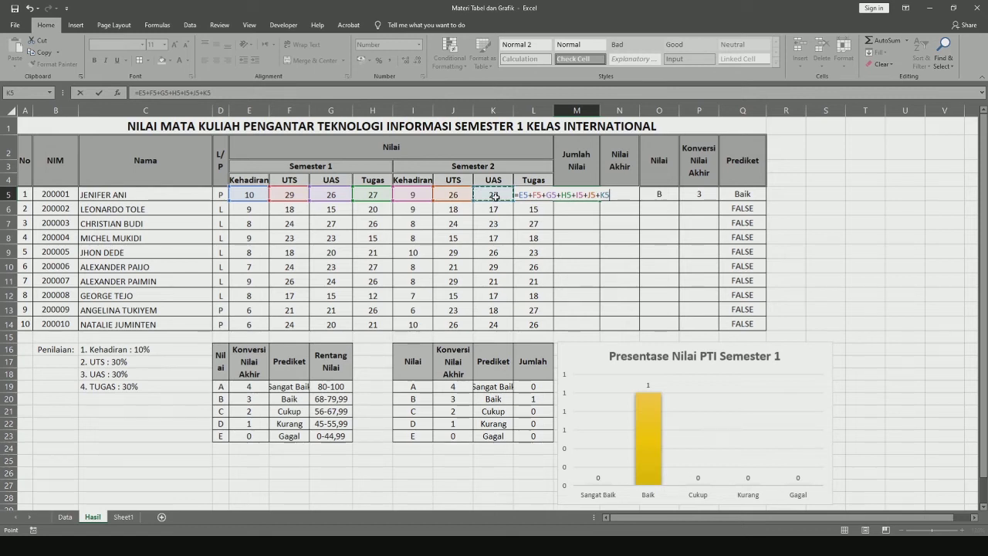
text(+l5)
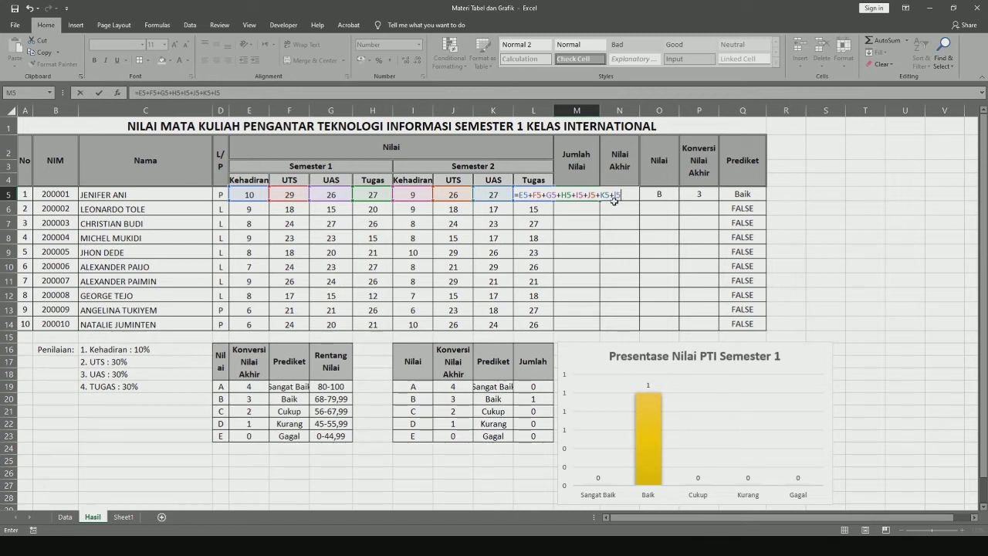
key(Return)
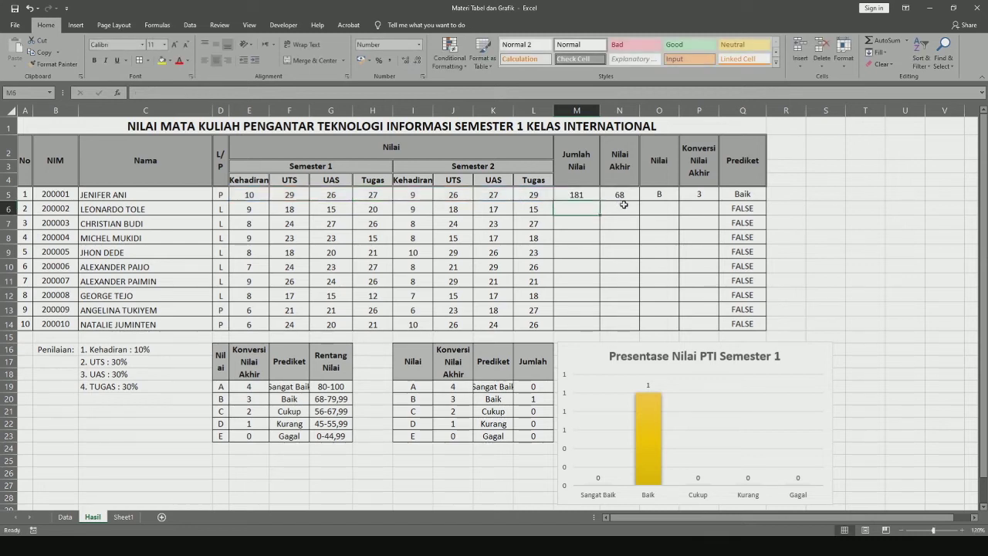
Step: Replace the addition formula in M5 with an AutoSum of E5:L5 and fill it down to M14
click(583, 195)
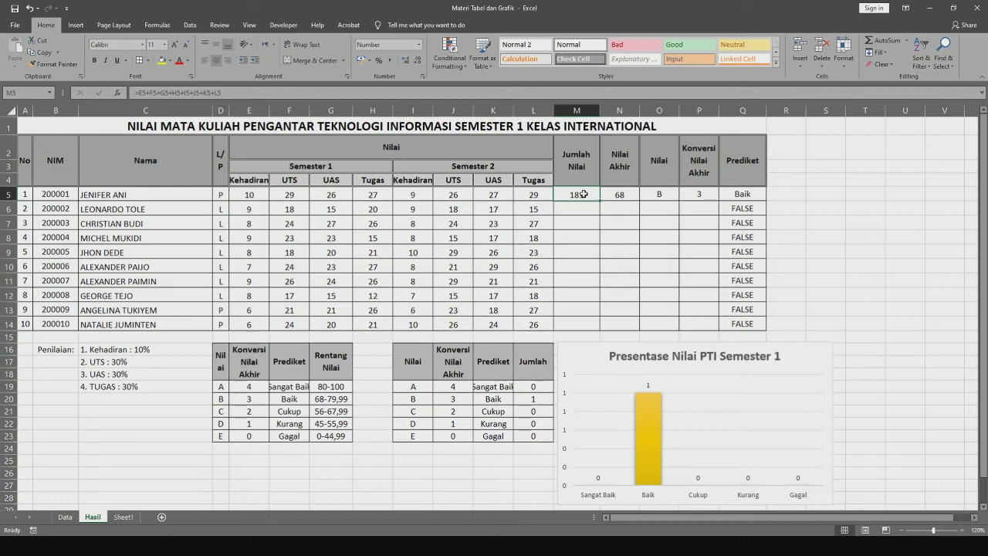
double_click(584, 194)
drag(621, 194, 503, 193)
key(Delete)
click(571, 222)
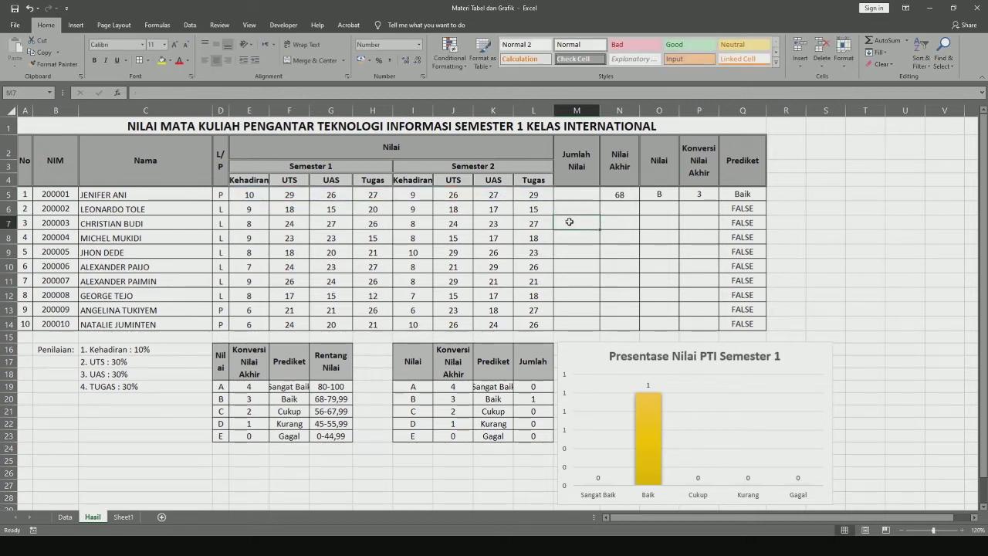
drag(257, 196, 568, 197)
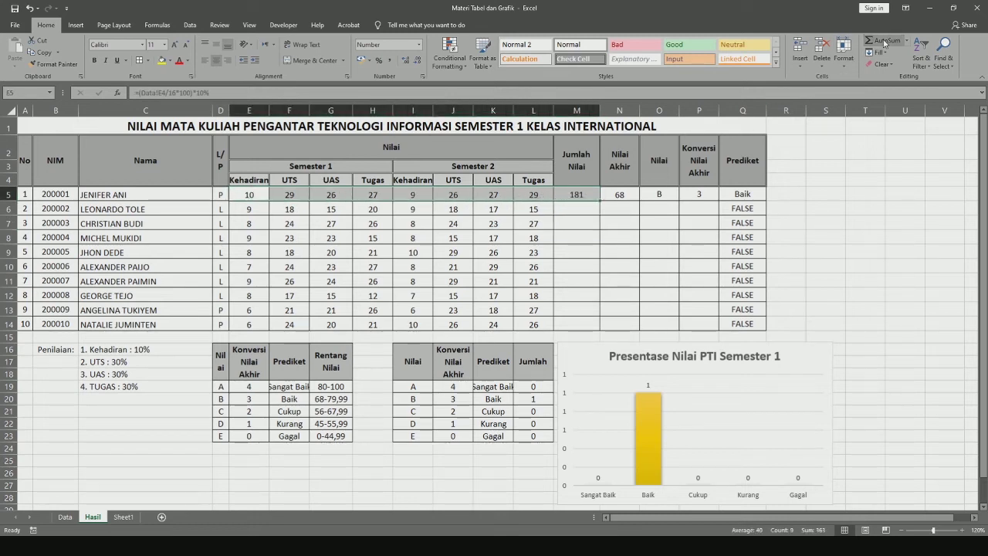
click(585, 197)
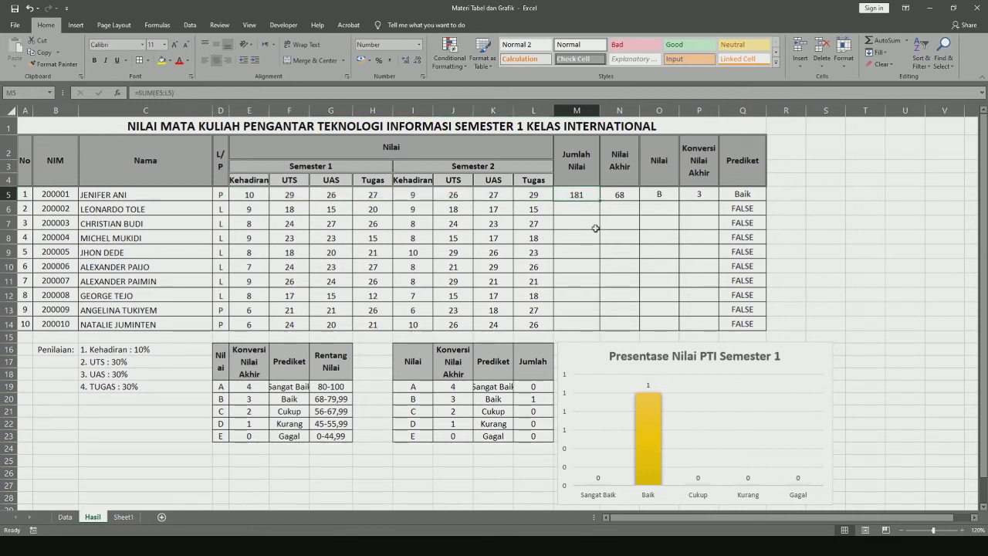
drag(600, 201, 602, 331)
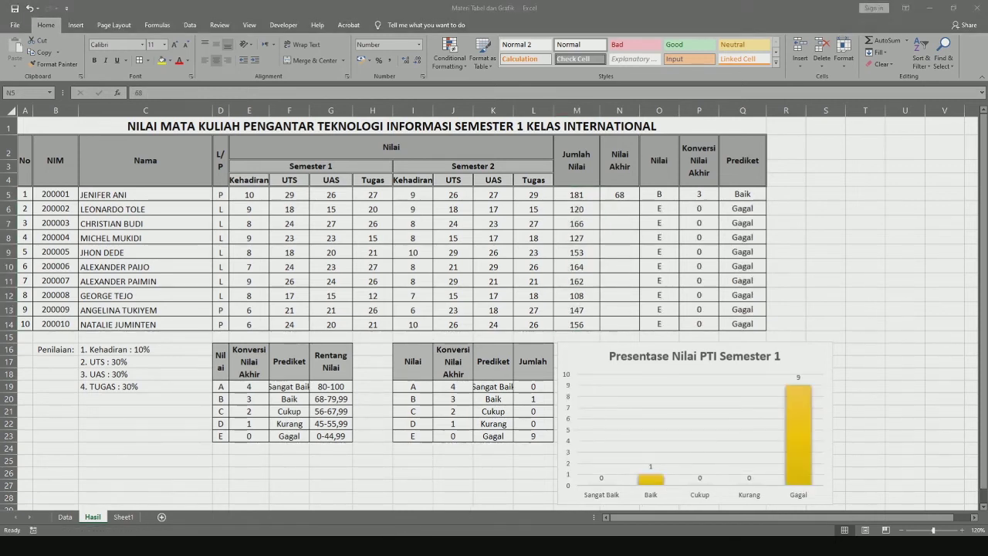
Step: Replace the Nilai Akhir value in N5 with the formula =M5/2 and fill it down to N14
key(Right)
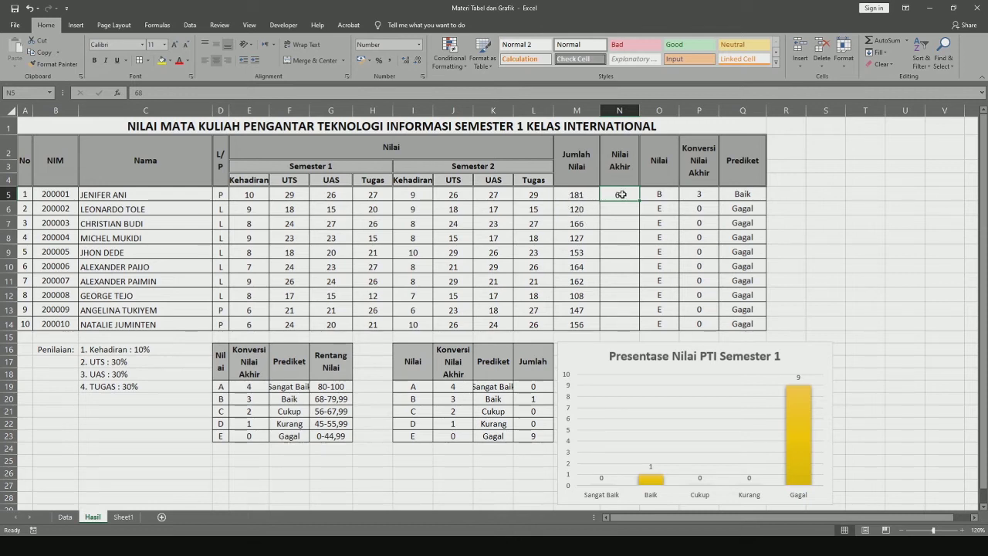
key(Delete)
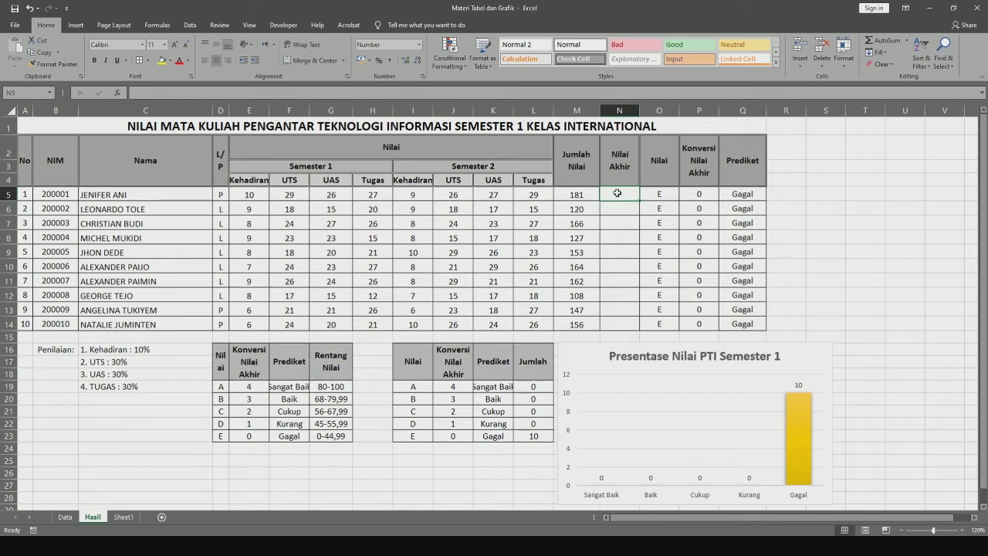
text(=)
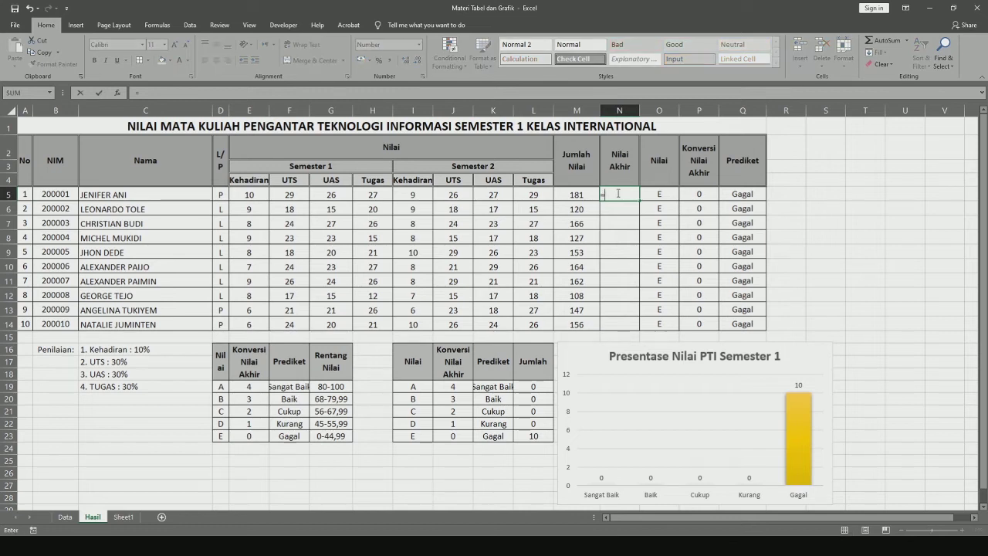
click(578, 196)
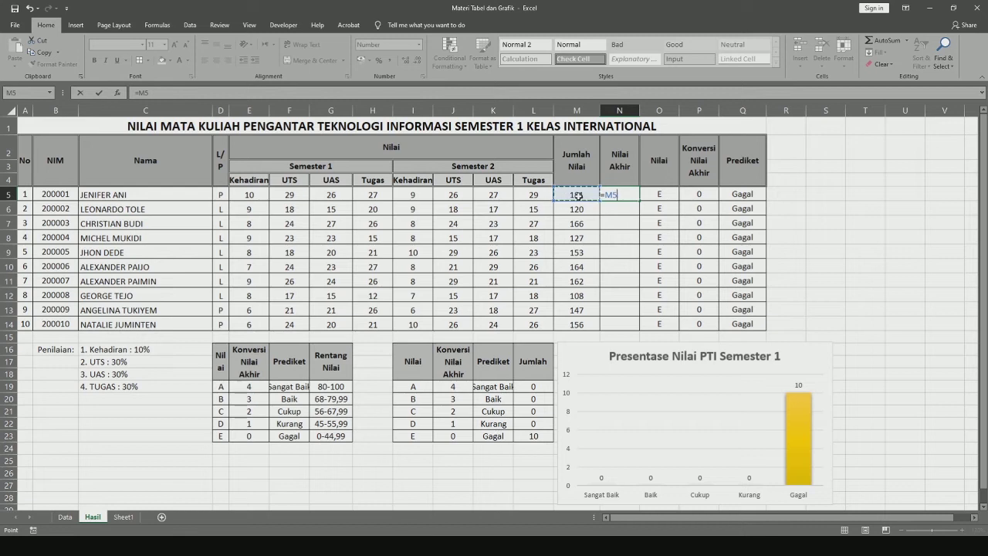
text(/2)
key(Return)
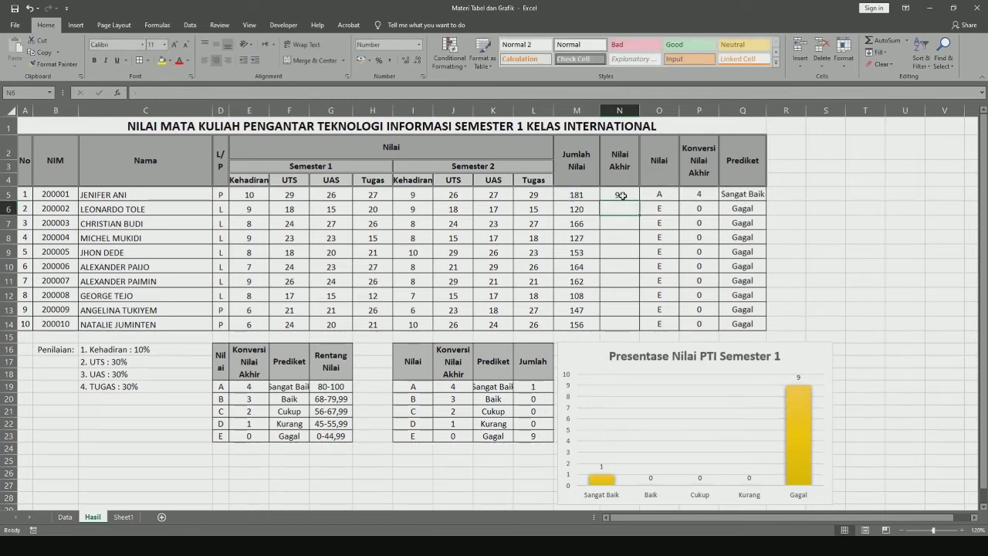
click(622, 196)
drag(640, 202, 643, 330)
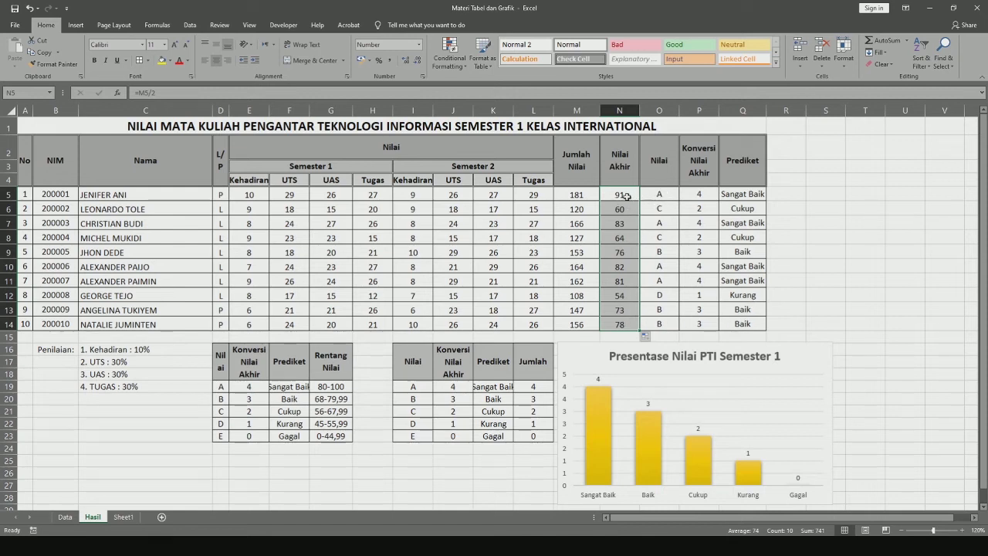
Step: Examine the nested IF formula in the Nilai cell O5 and how it turns the final score in N5 into a letter grade
click(662, 196)
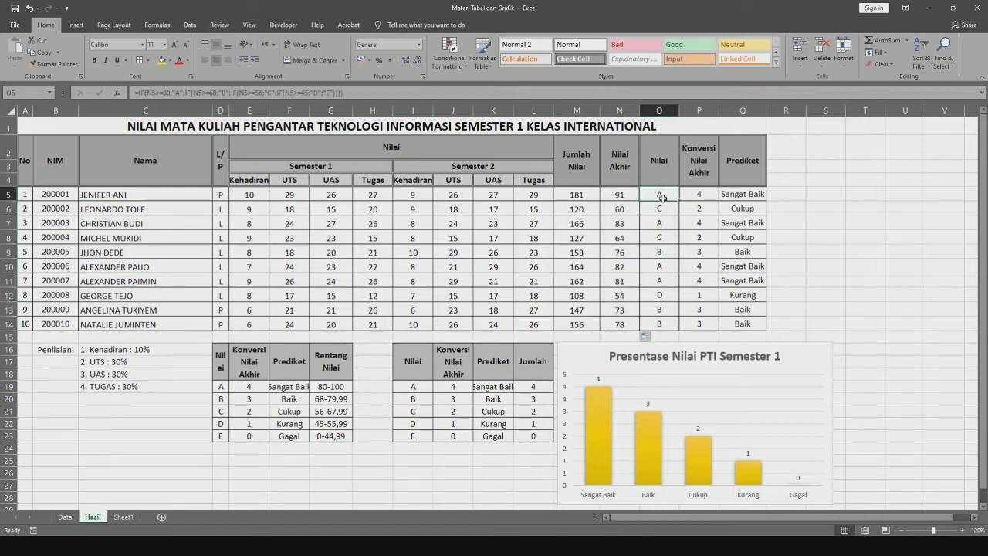
click(668, 322)
click(661, 196)
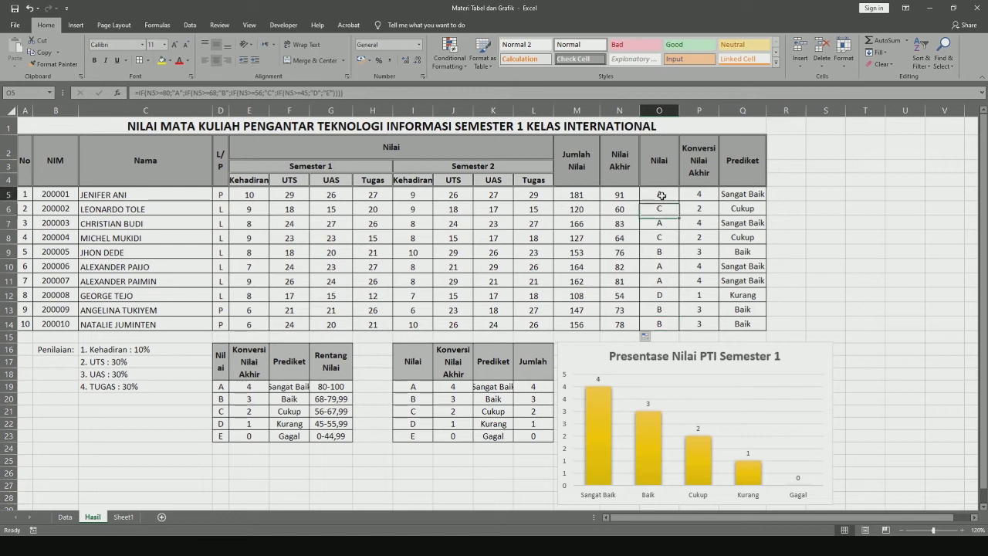
click(626, 194)
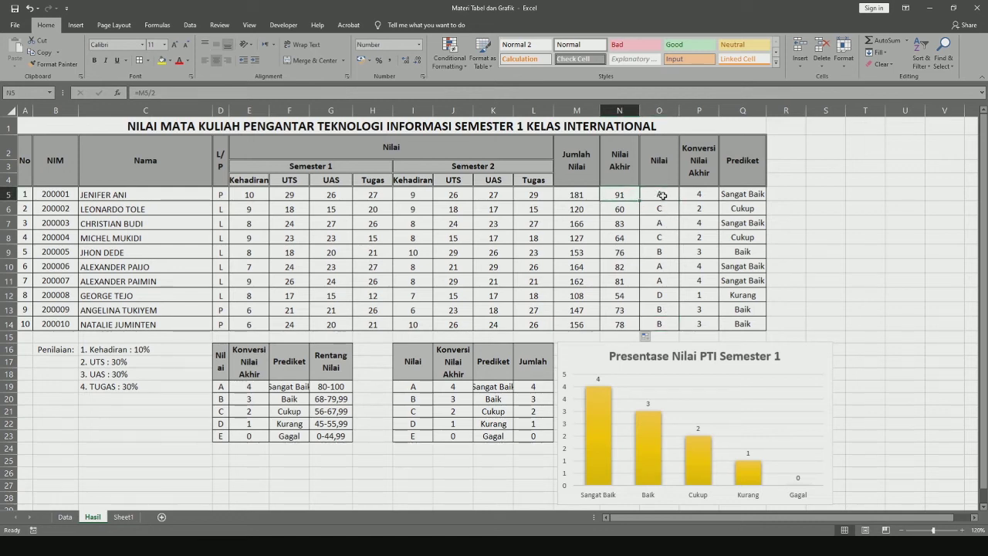
click(662, 196)
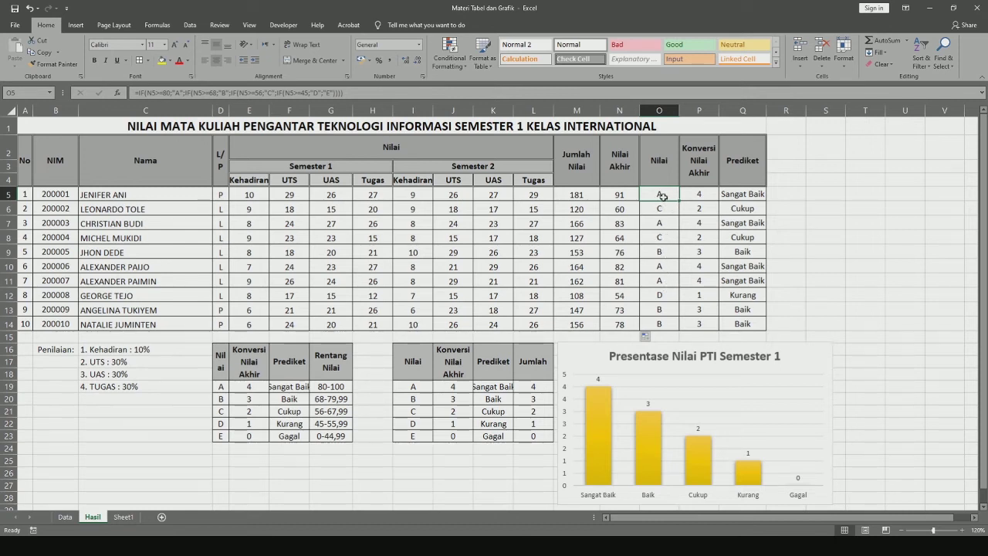
double_click(664, 193)
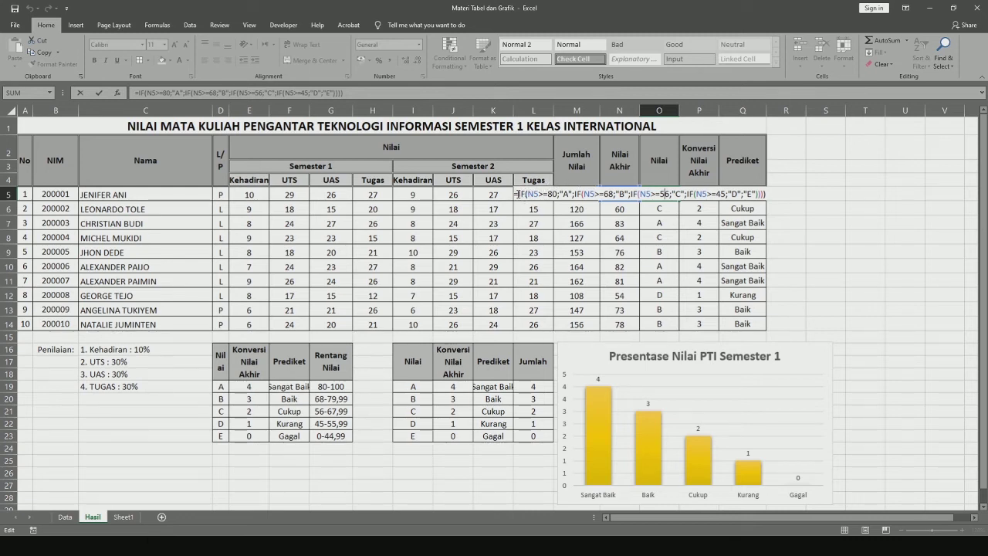
drag(516, 194, 659, 194)
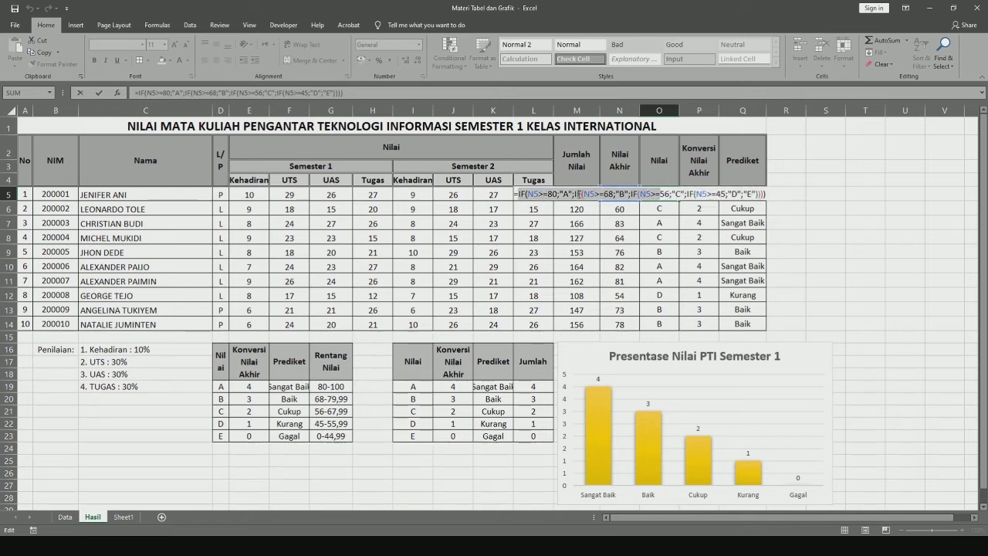
drag(579, 194, 525, 194)
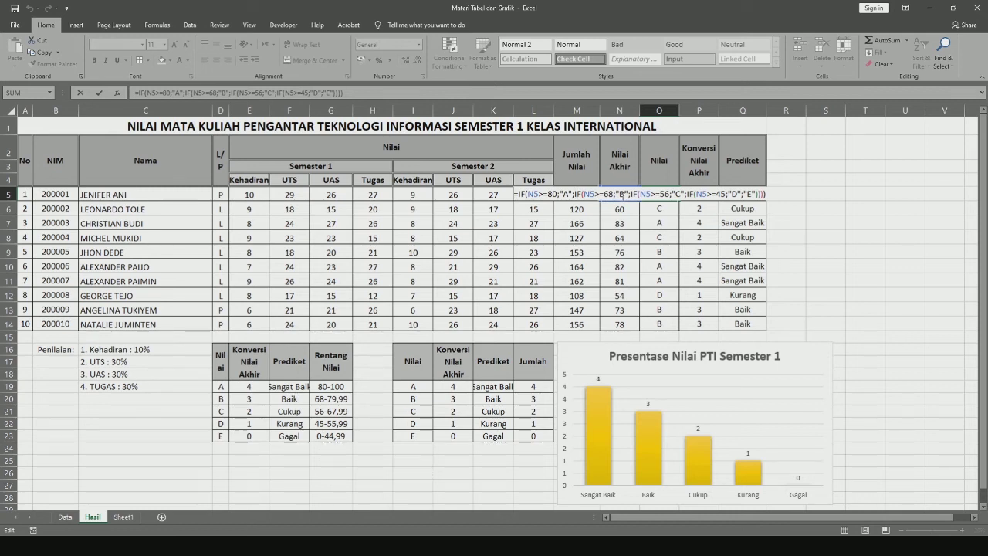
key(Return)
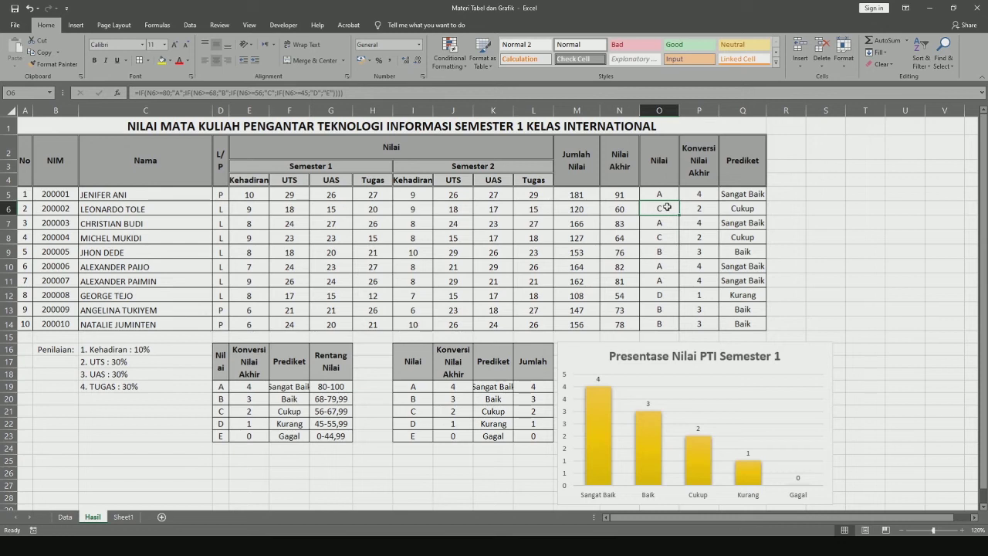
Step: Clear the letter grades in O6:O14 and fill the IF formula from O5 down to O14
drag(665, 207, 674, 323)
key(Delete)
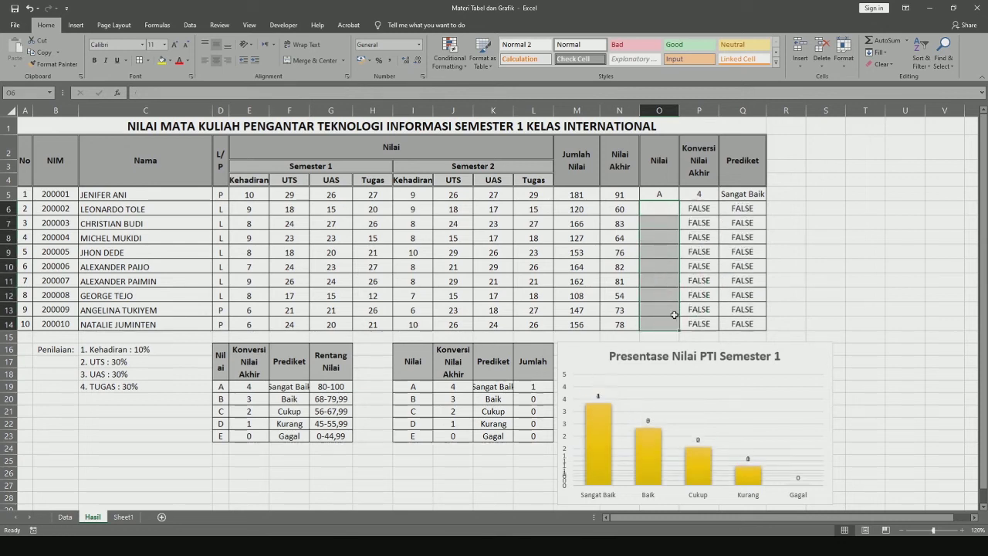
click(659, 193)
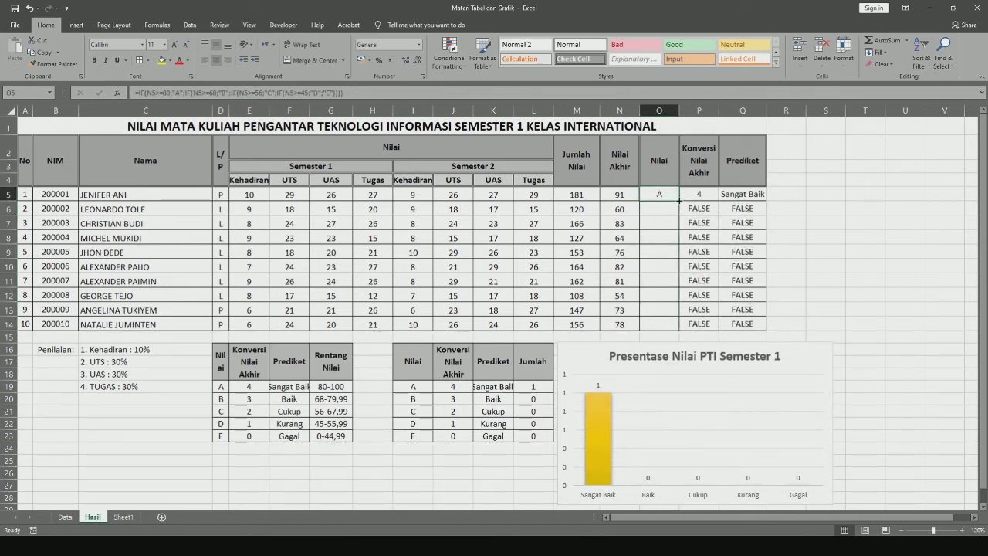
drag(679, 201, 667, 327)
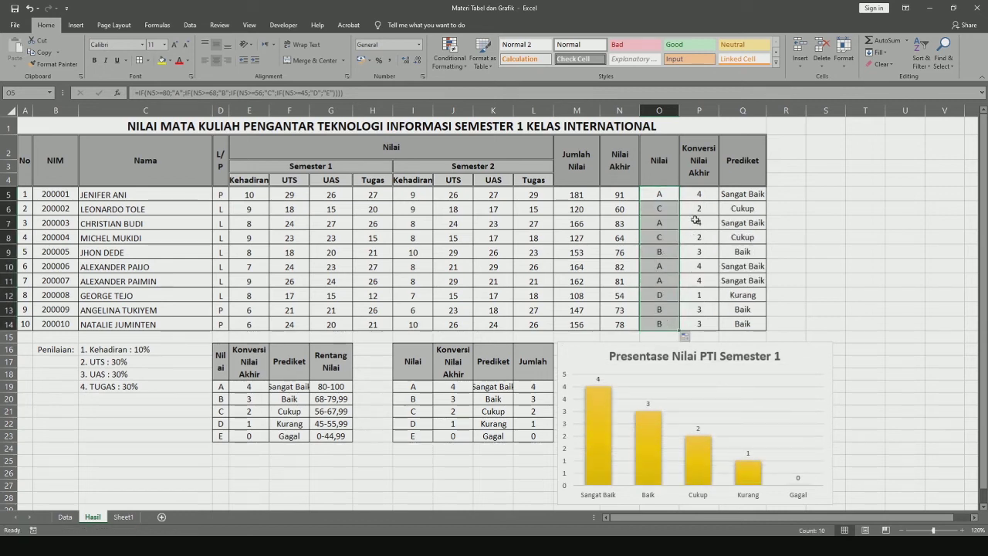
Step: Clear the Konversi Nilai Akhir and Prediket formulas in P6:Q14 and show the conversion formula in P5
drag(699, 209, 739, 324)
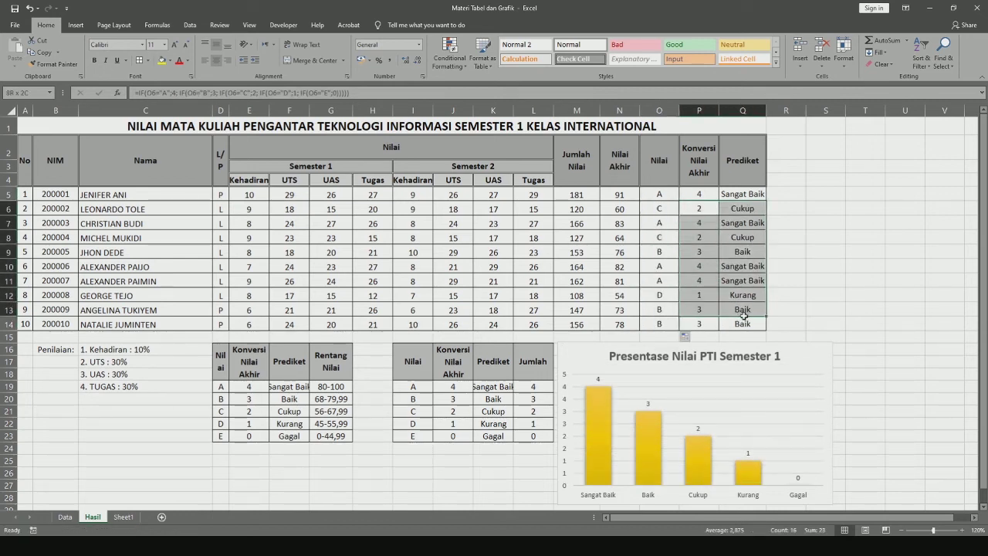
key(Delete)
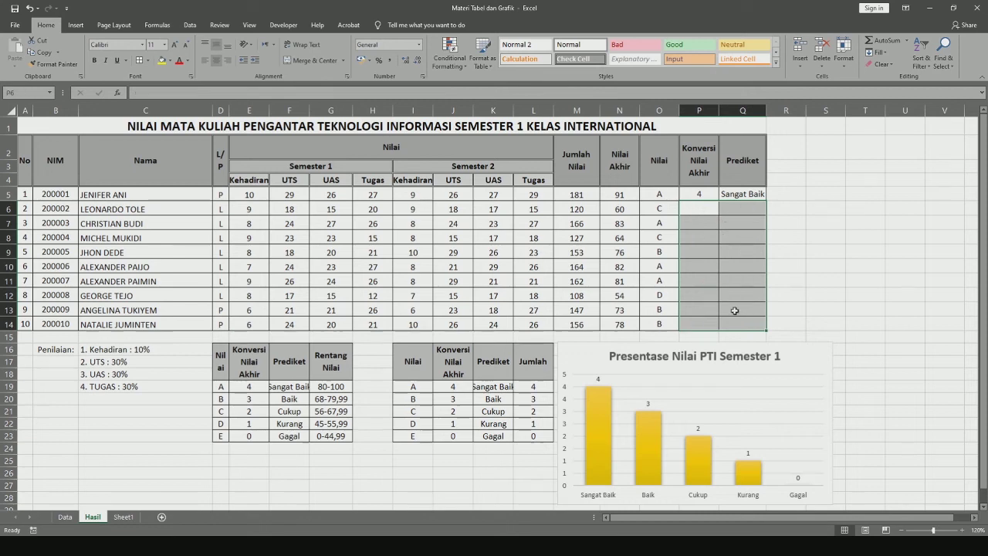
click(662, 195)
click(683, 194)
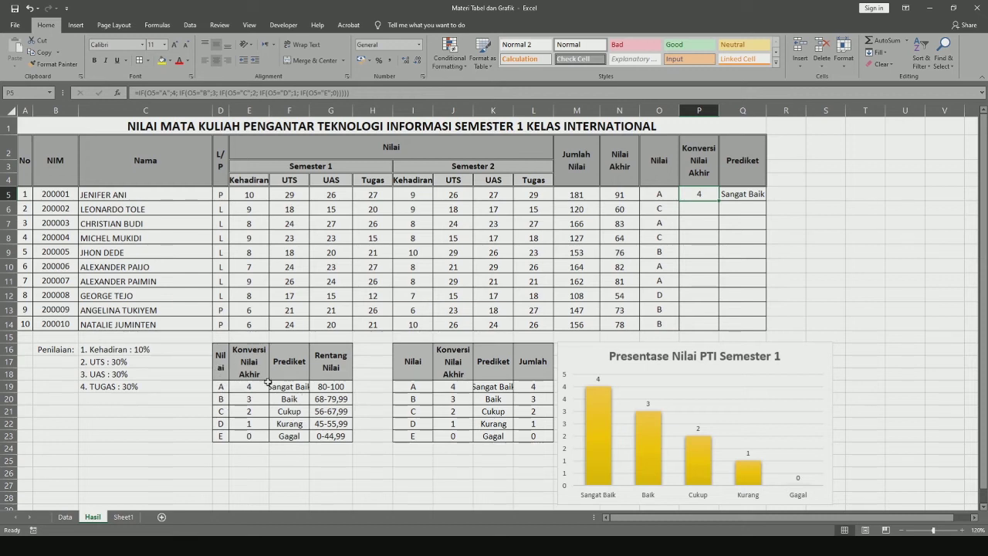
Step: Examine the grade A row of the conversion table and how the nested IF formula in P5 converts the letter grade
click(236, 388)
click(223, 388)
click(242, 389)
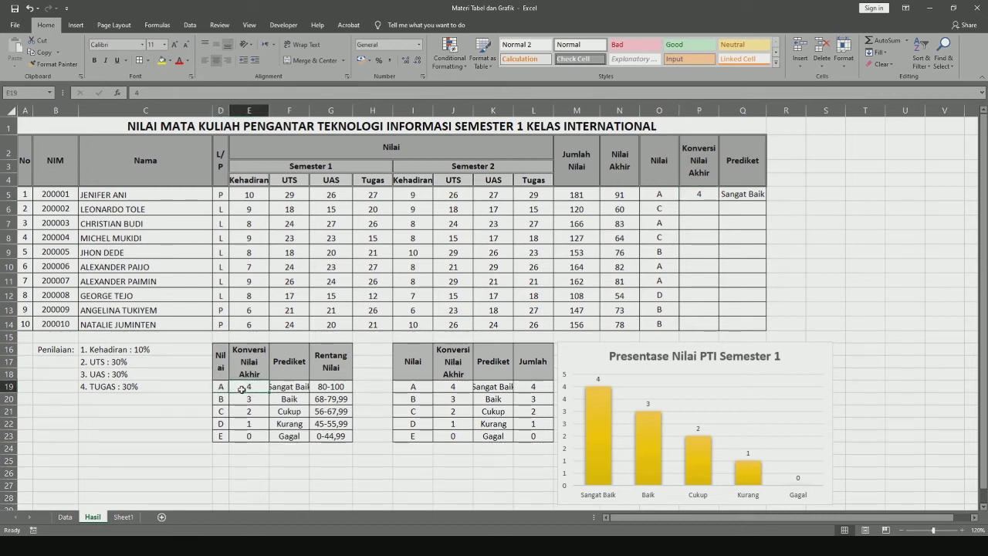
click(289, 388)
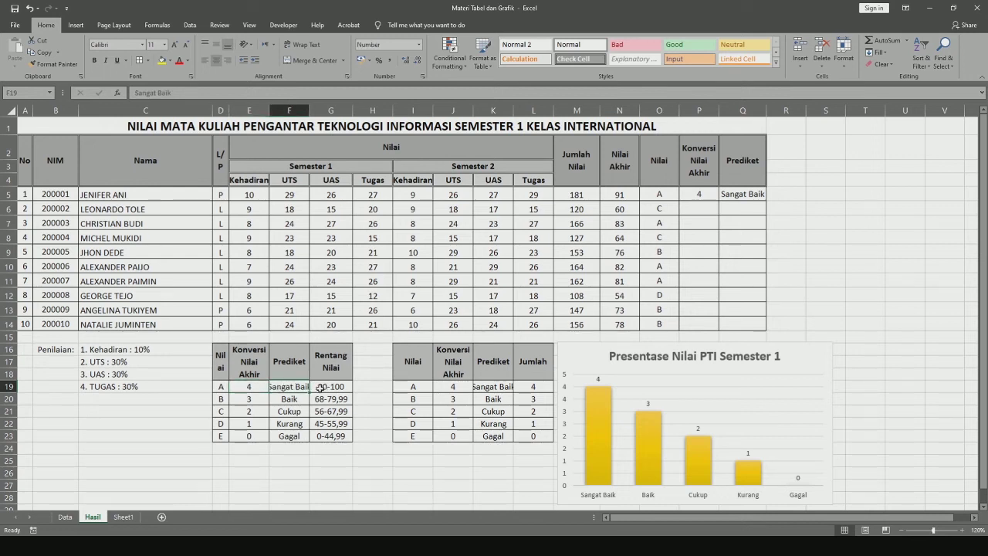
click(321, 388)
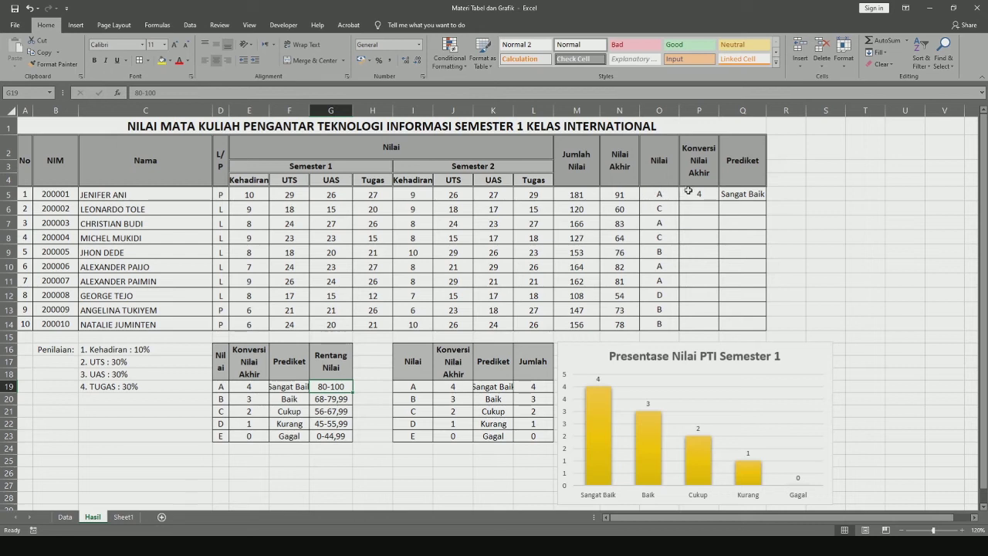
click(623, 197)
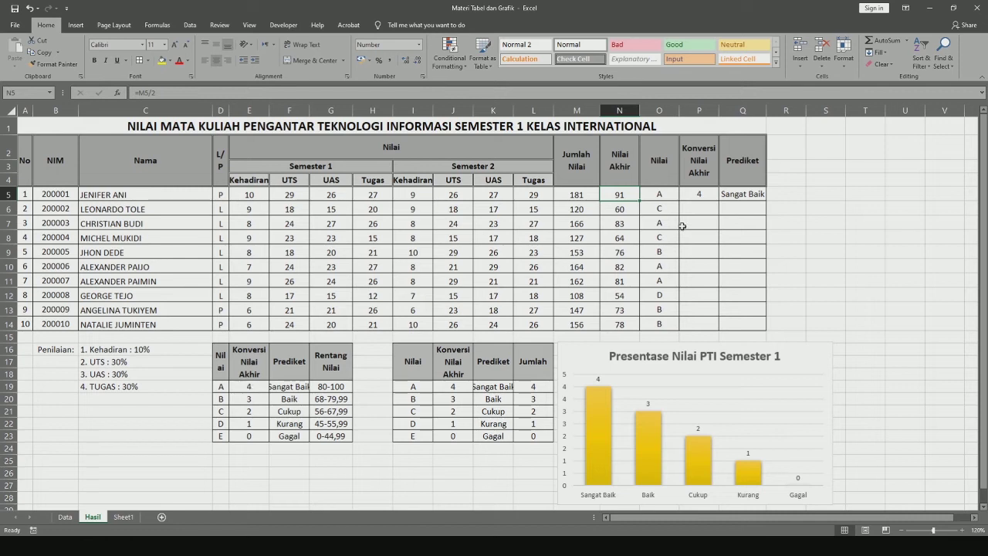
double_click(704, 194)
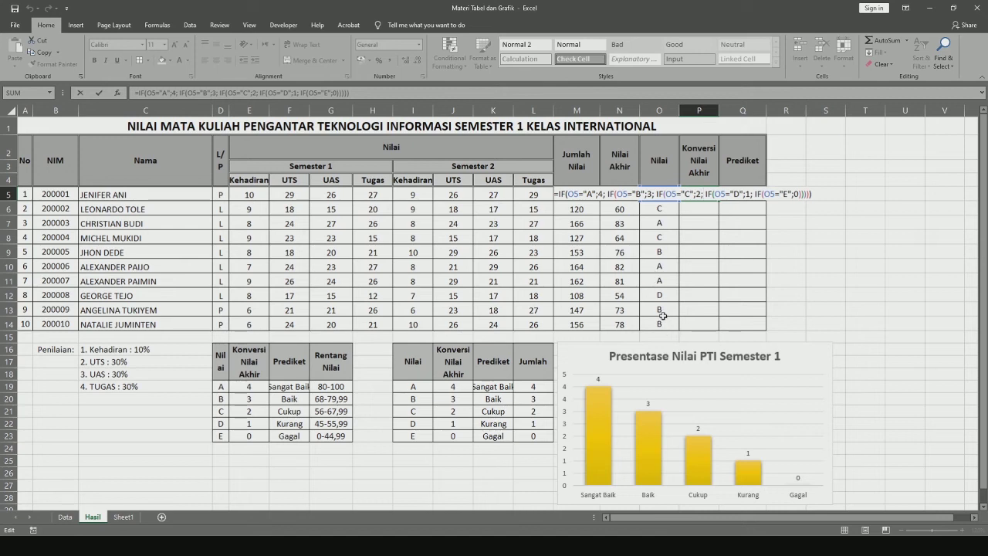
click(569, 194)
key(Return)
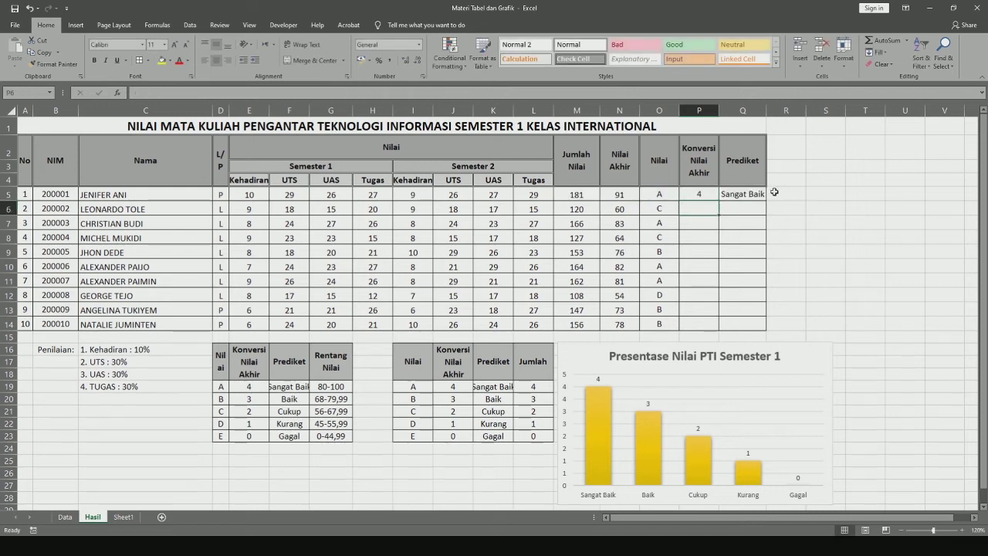
Step: Fill the Konversi Nilai Akhir formula from P5 down to P14 and the Prediket formula from Q5 down to Q14
click(706, 195)
drag(718, 200, 729, 335)
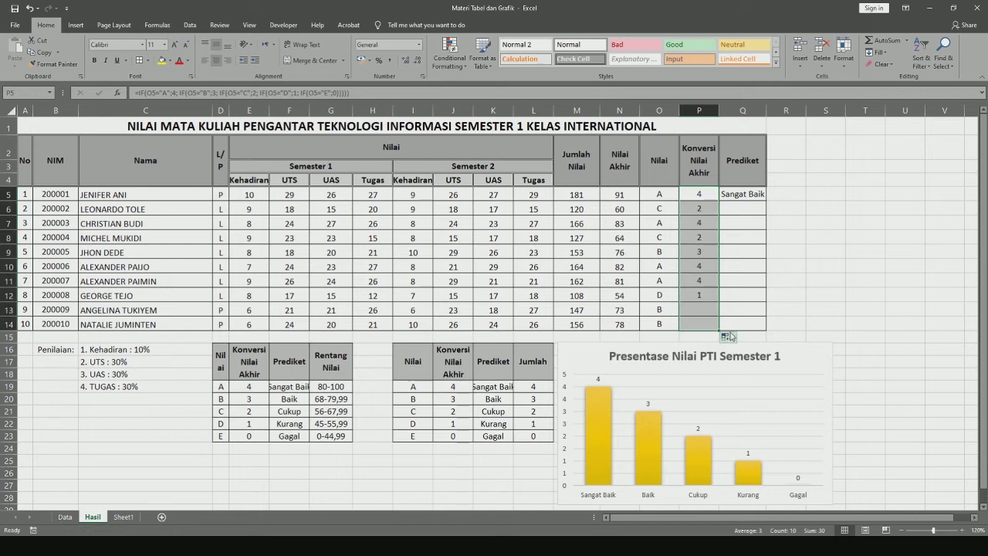
click(747, 195)
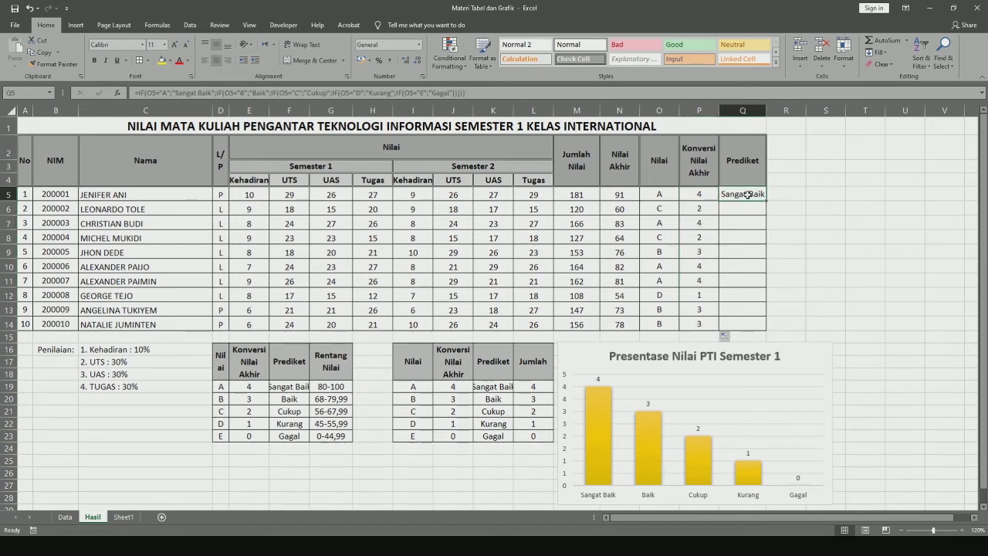
double_click(747, 194)
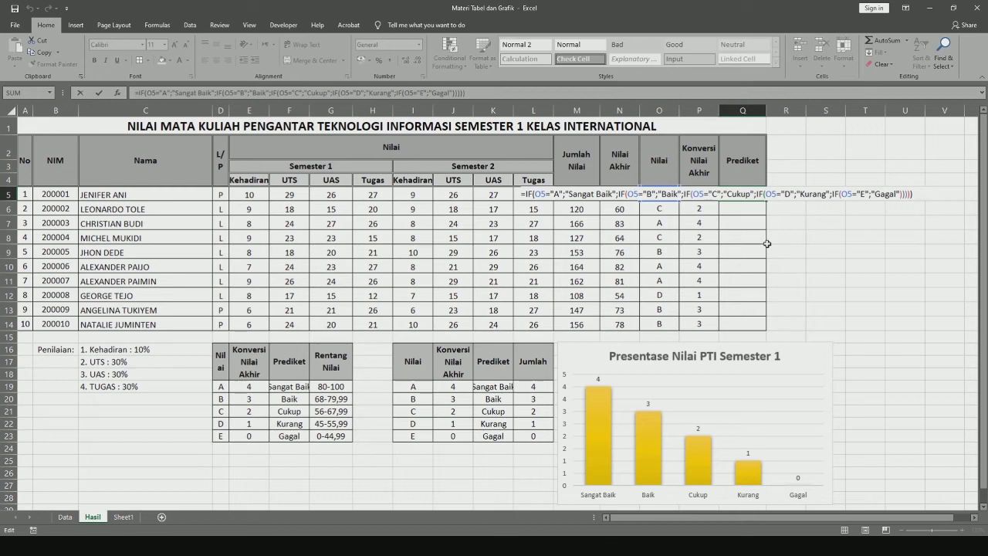
key(ctrl+Return)
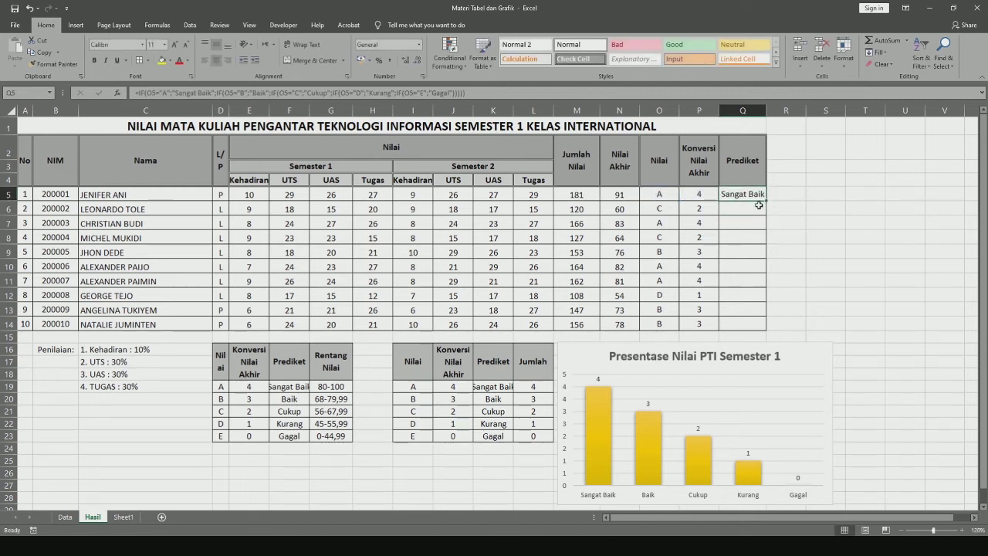
drag(765, 202, 757, 326)
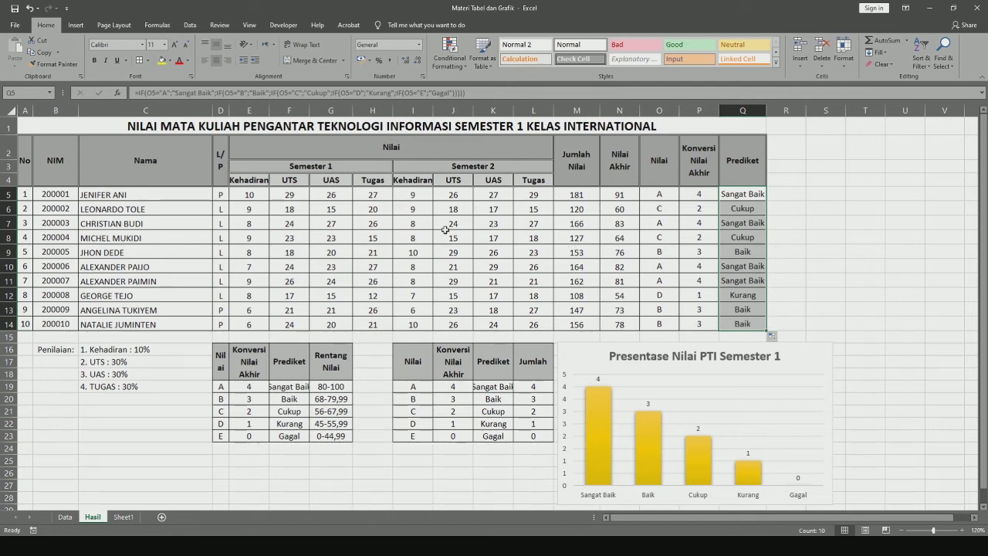
Step: Review the Penilaian weights, the two summary tables and the Presentase Nilai PTI Semester 1 chart below the grade table
scroll(562, 243, down, 1)
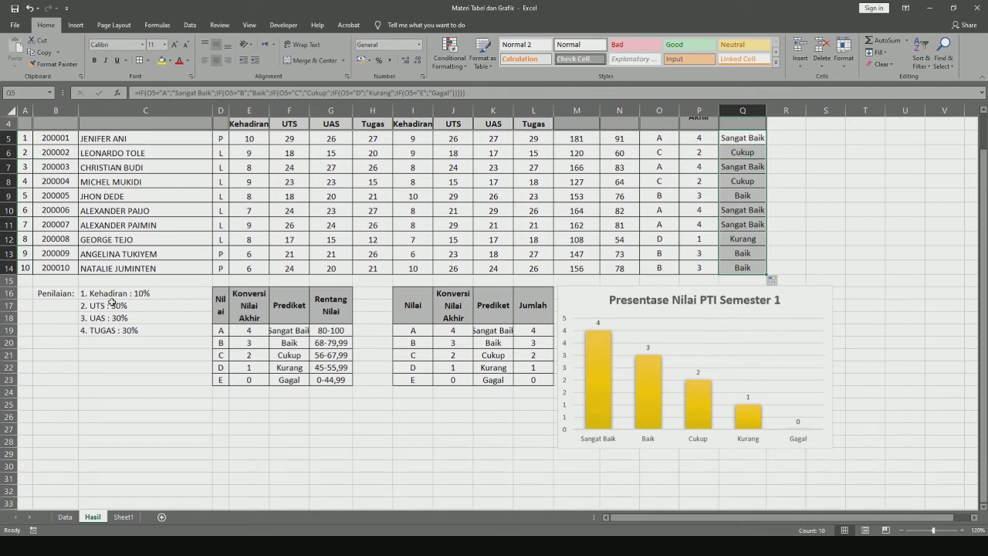
click(456, 415)
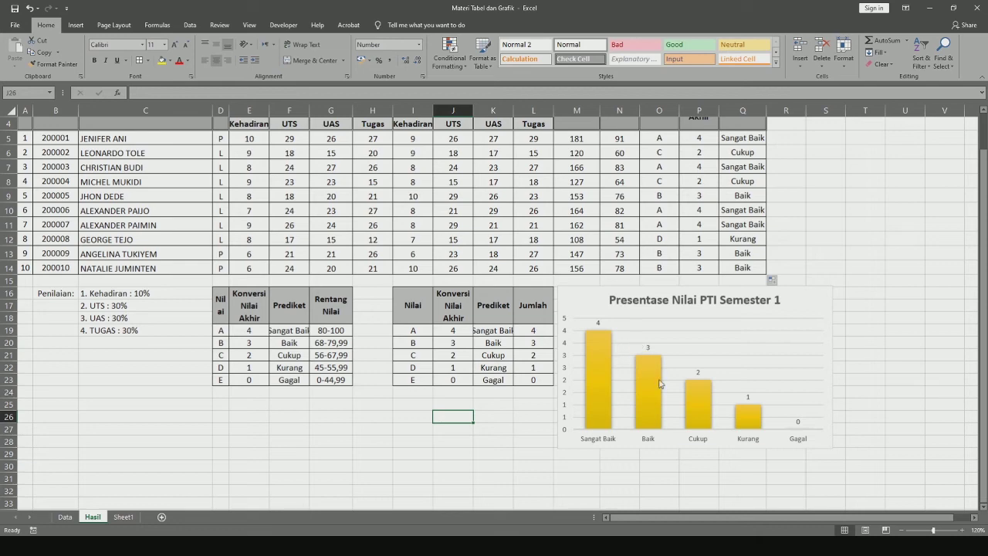
click(703, 141)
scroll(707, 223, up, 1)
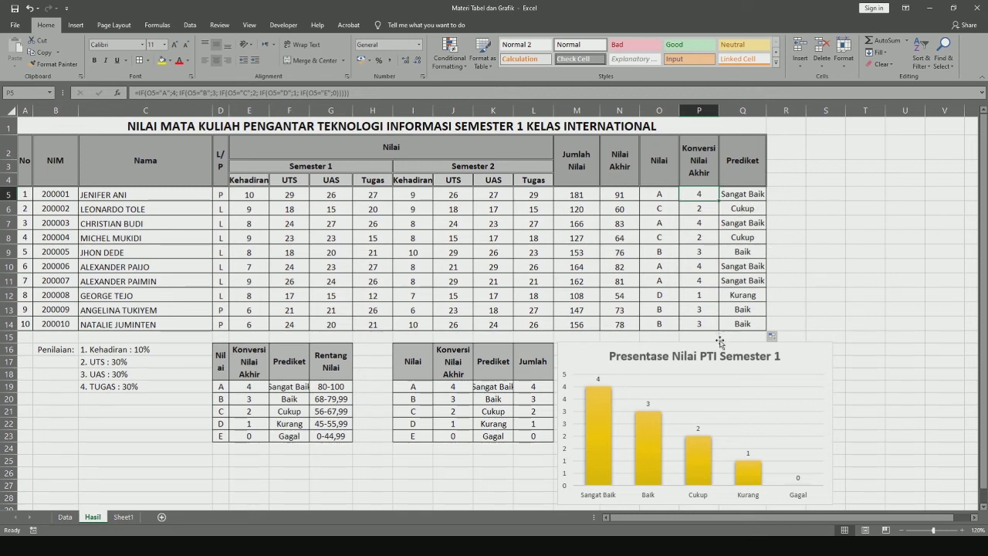
scroll(722, 352, down, 2)
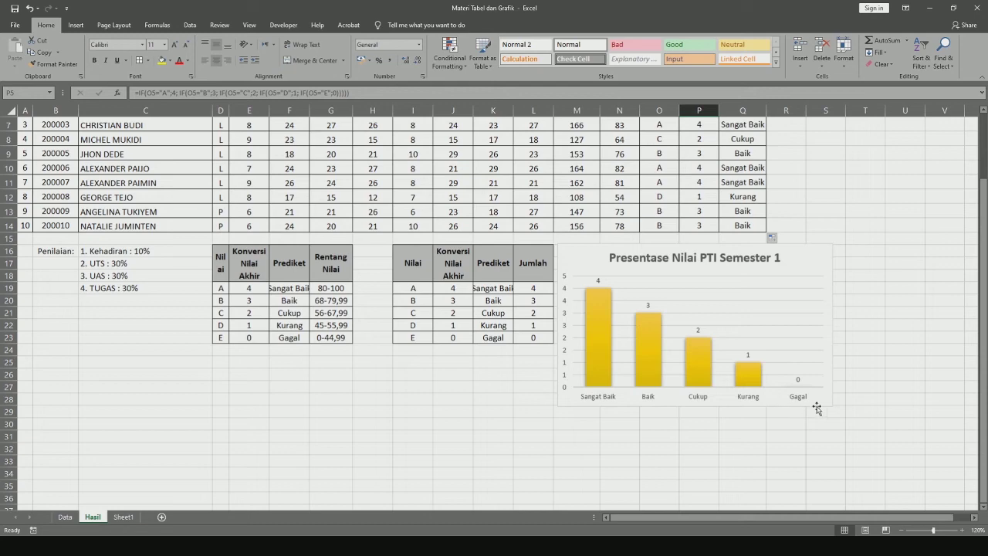
scroll(861, 381, up, 2)
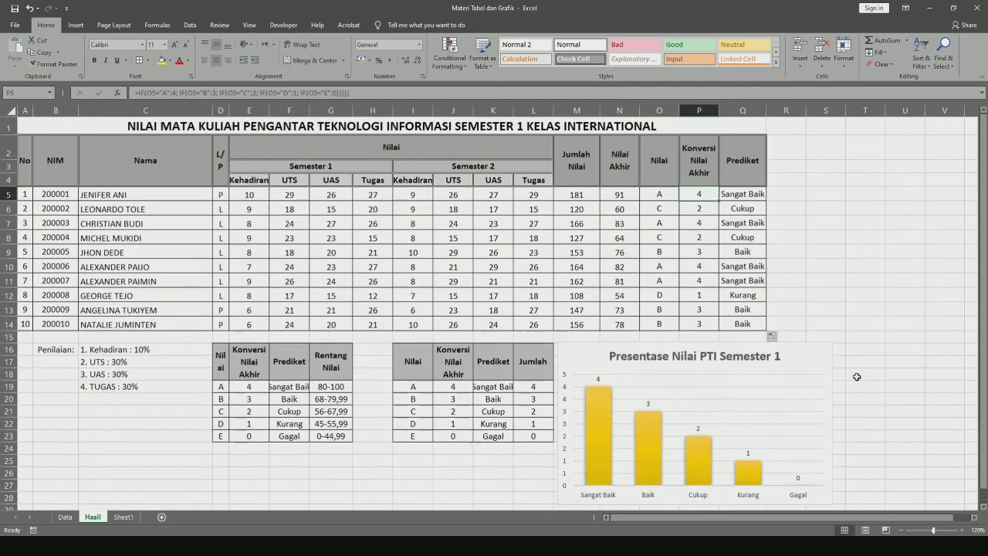
scroll(847, 373, down, 1)
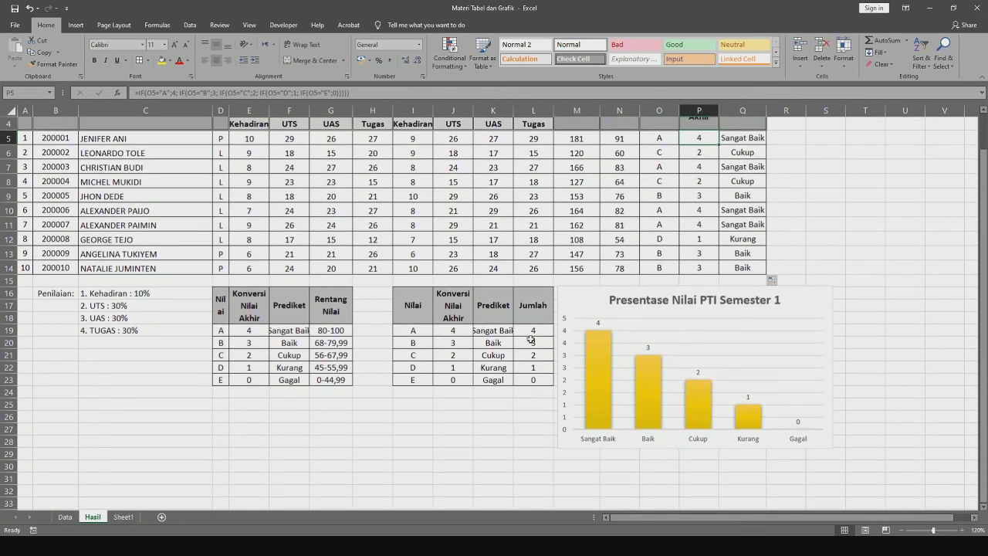
Step: Check the COUNTIF formula in Jumlah cell L19 against the grade A rows at P5, P7, P10 and P11
click(499, 330)
click(534, 333)
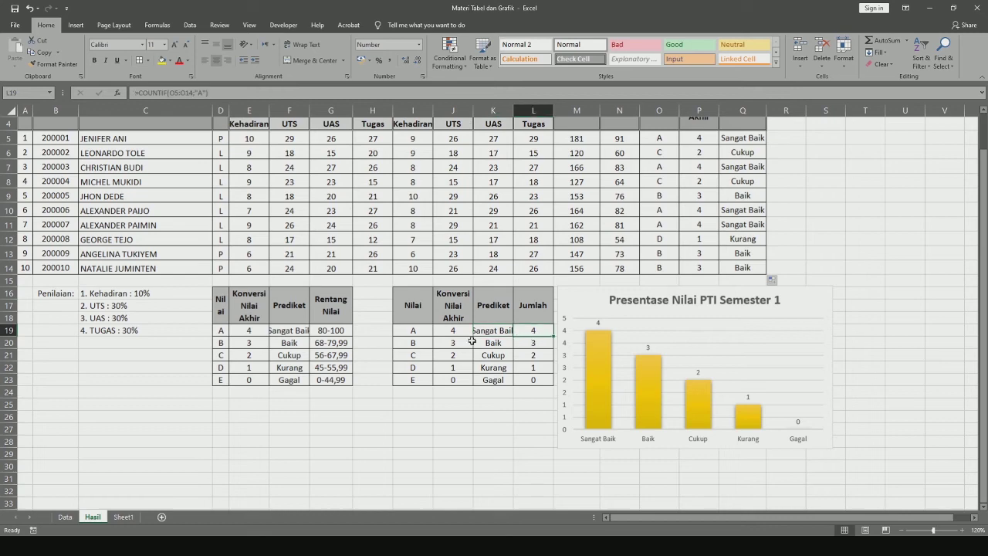
scroll(669, 343, up, 1)
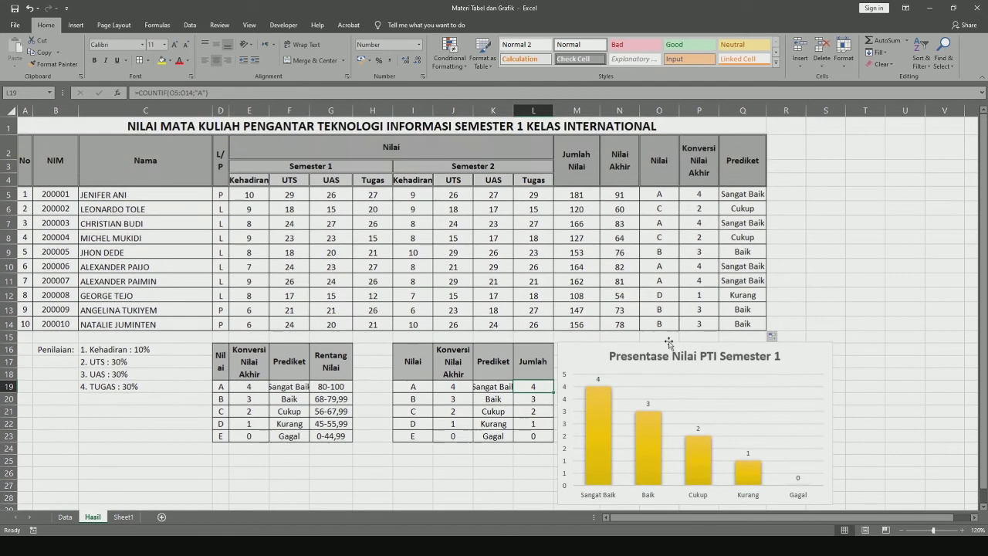
click(704, 194)
click(704, 223)
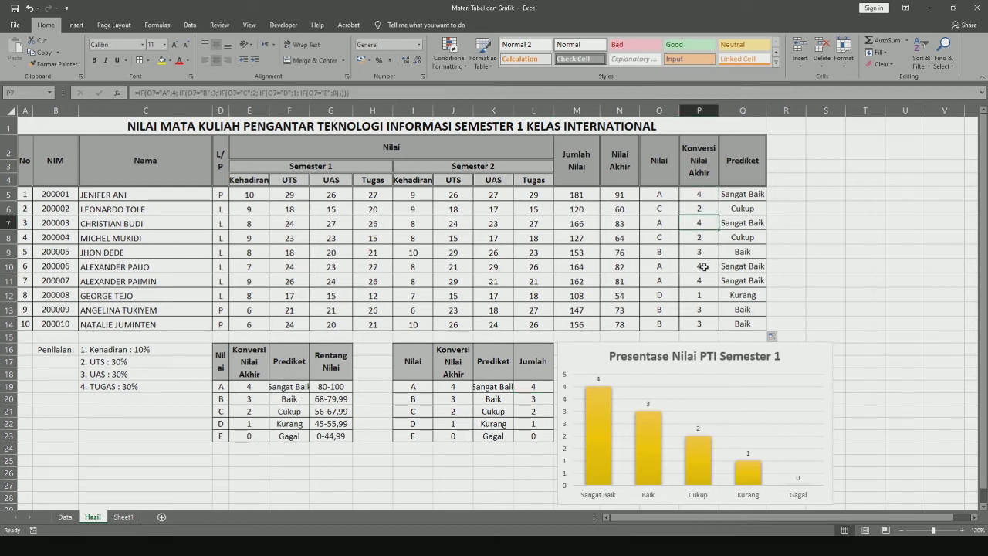
click(704, 266)
click(704, 281)
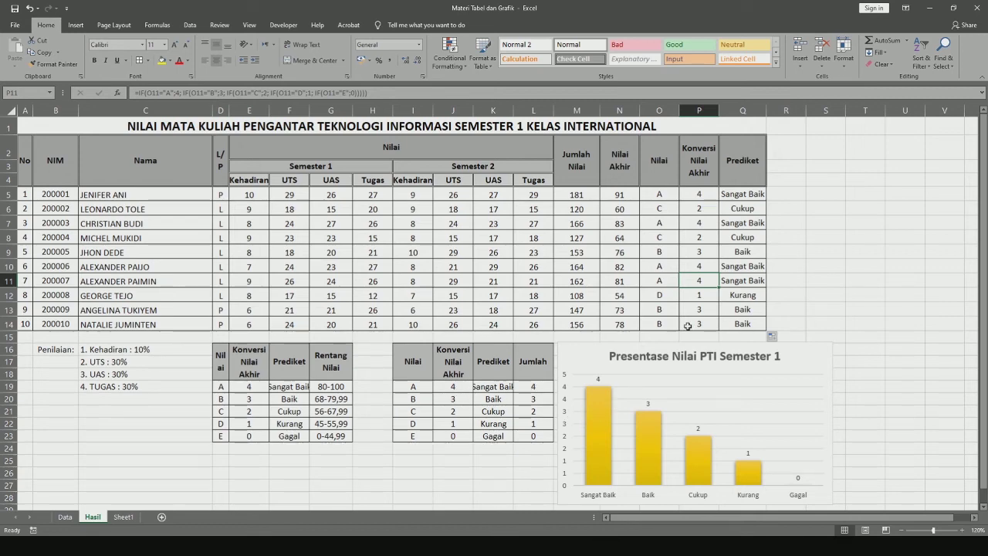
scroll(687, 326, down, 2)
scroll(679, 332, up, 1)
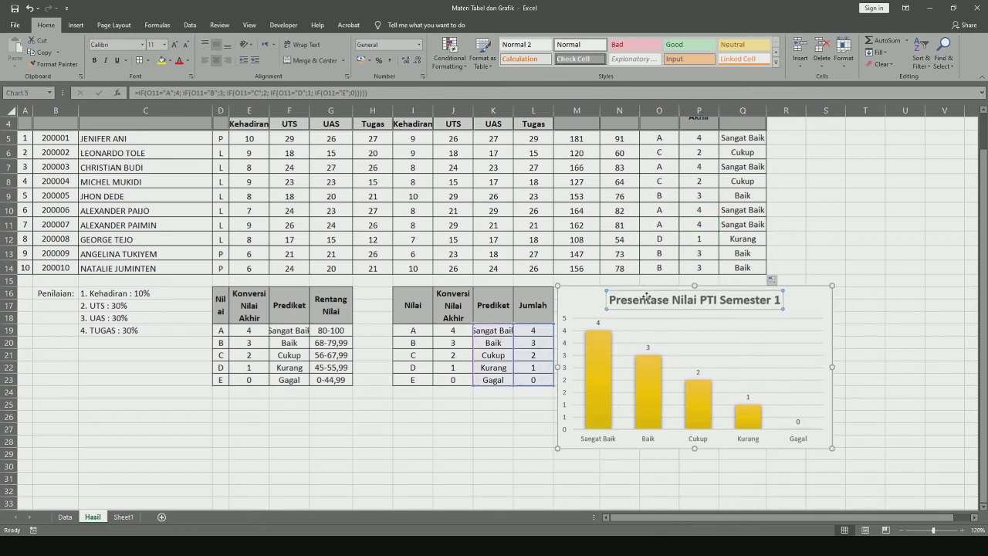
Step: Move the Presentase Nilai PTI Semester 1 chart away from the Jumlah table so its left edge sits in column O
drag(671, 300, 722, 300)
key(ctrl+z)
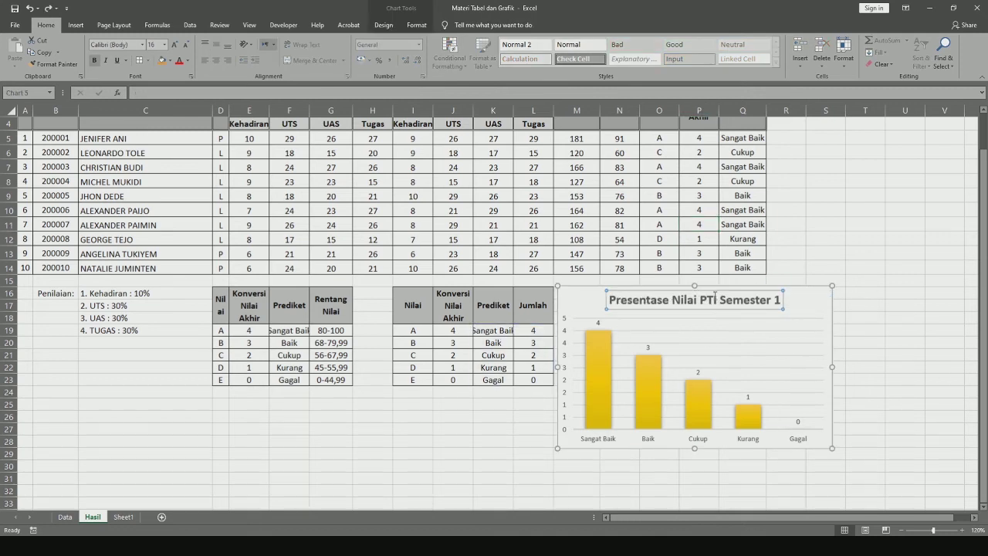
drag(587, 294, 689, 295)
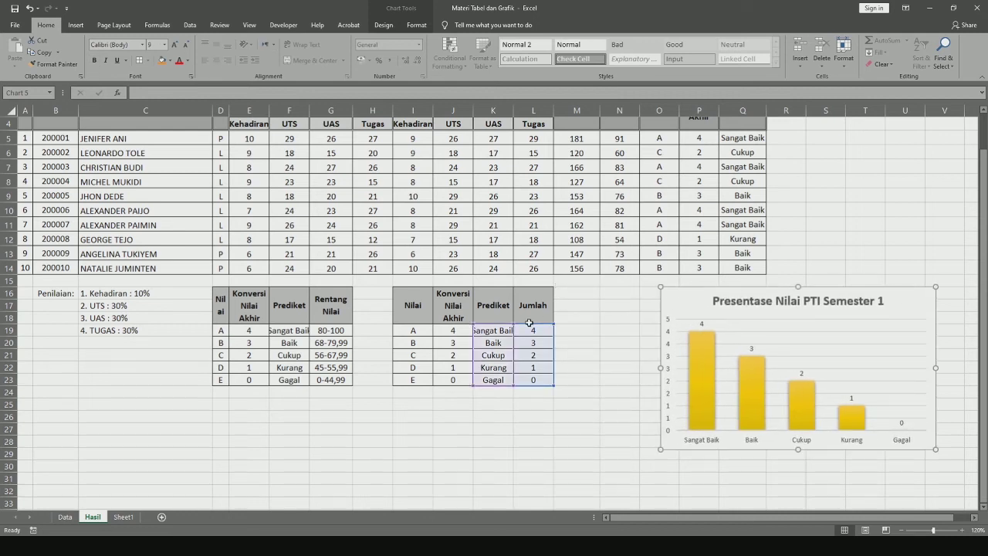
click(615, 306)
Step: Copy and clear the COUNTIF expression in Jumlah cell L19, and restore it as =COUNTIF(O5:O14;"A")
click(536, 330)
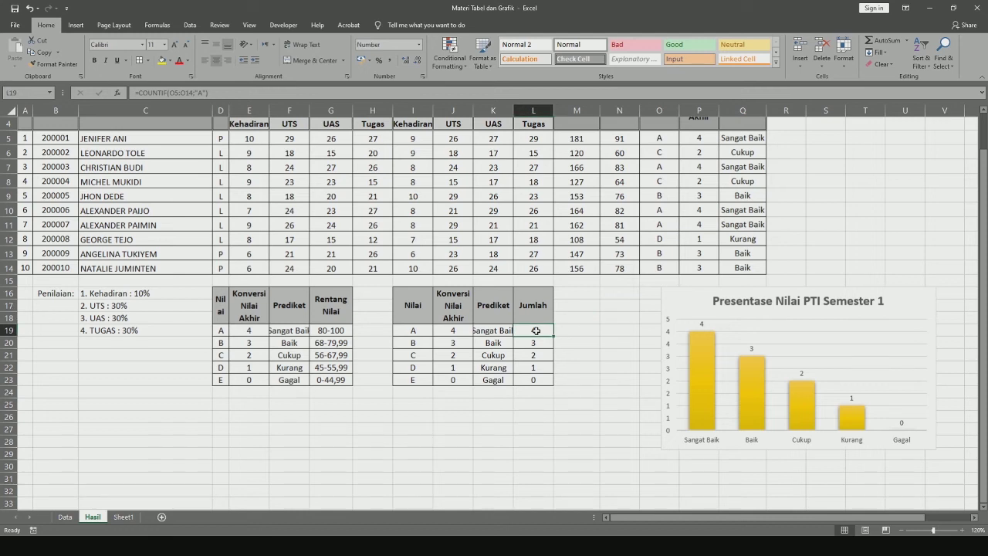
double_click(536, 331)
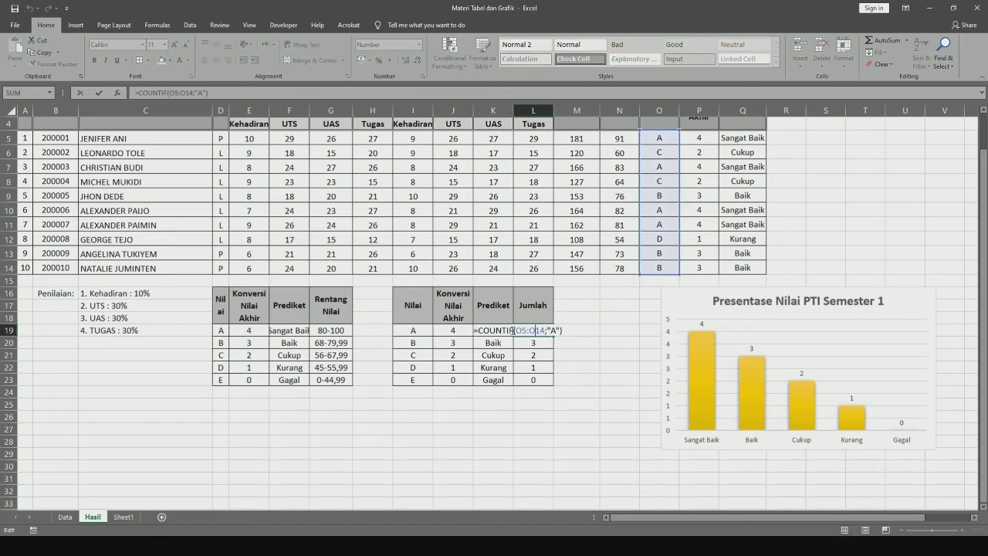
drag(480, 330, 564, 331)
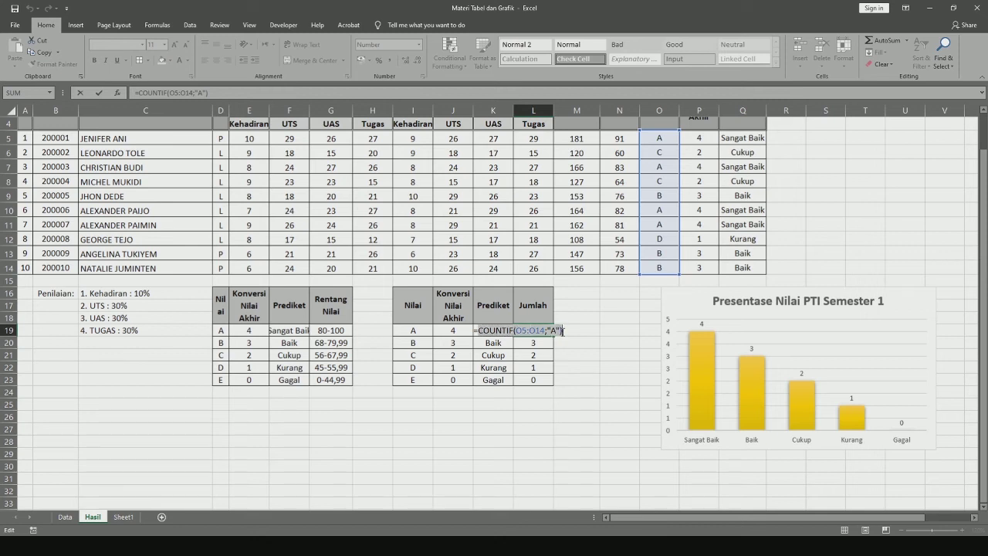
click(512, 330)
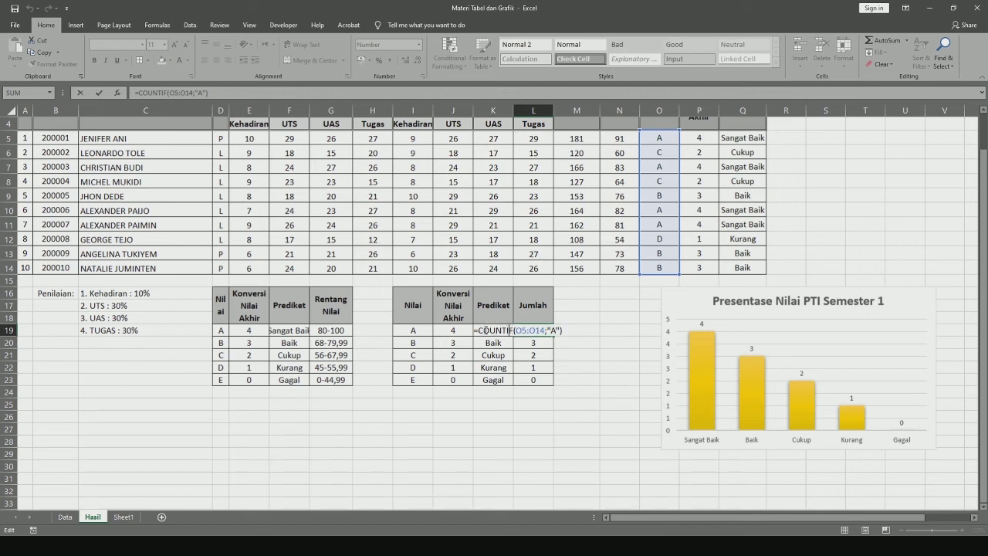
drag(479, 330, 582, 335)
key(ctrl+c)
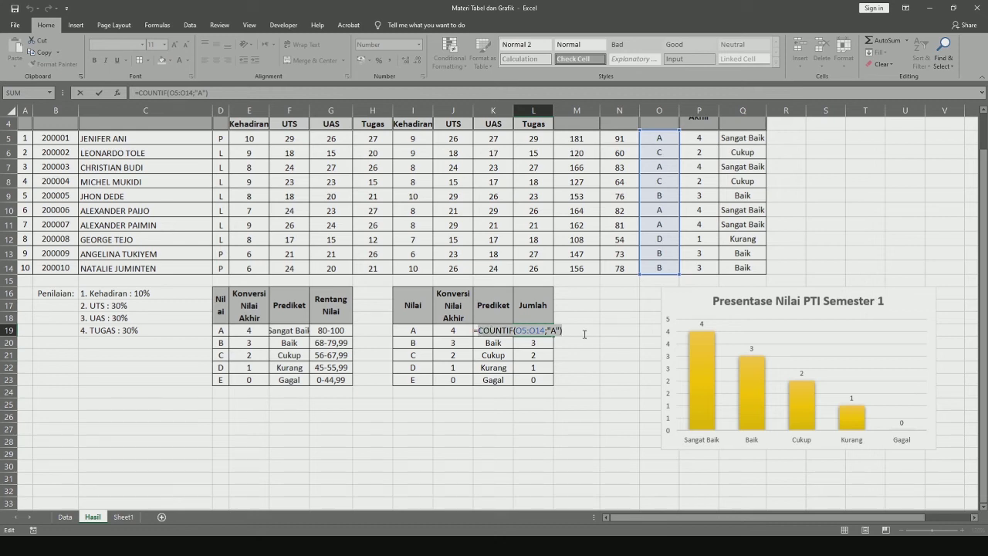
key(BackSpace)
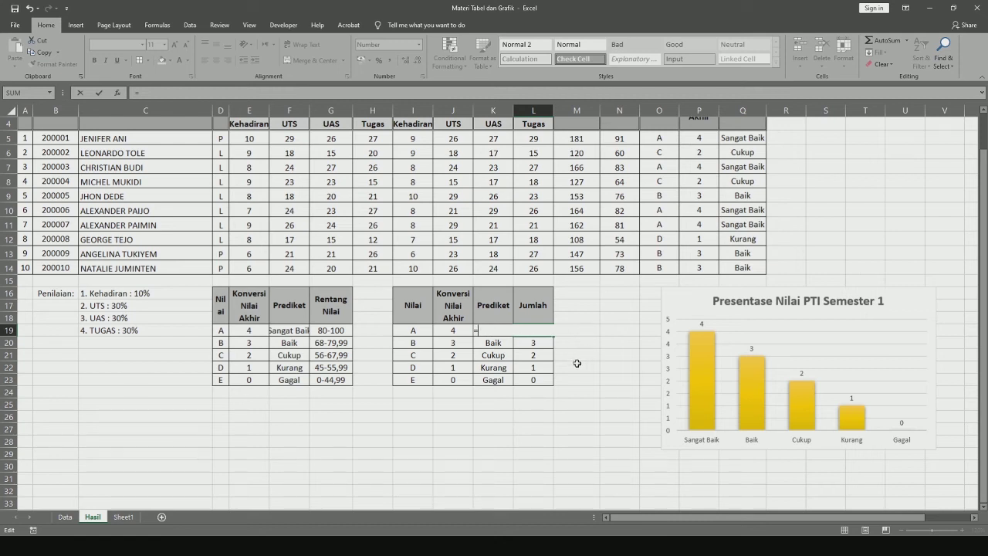
key(ctrl+v)
key(F2)
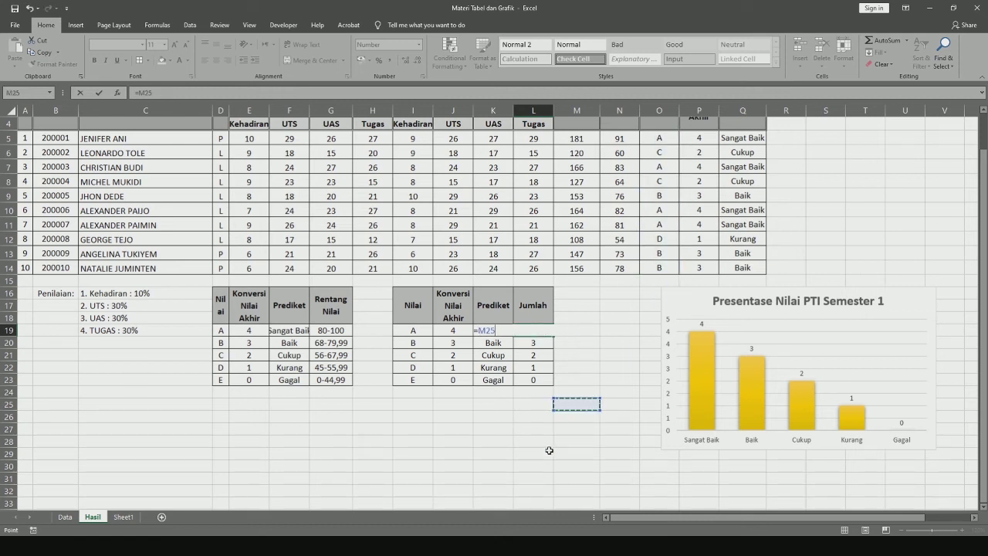
key(Return)
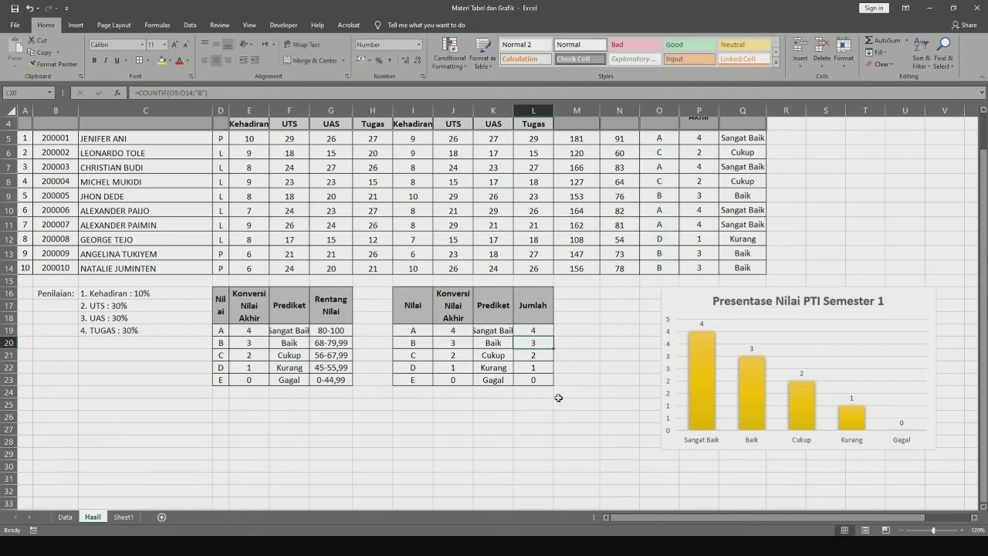
Step: Enter the labels Sangat Baik, Baik, Cukup, Kurang and Gagal in cells K25 to K29 below the Jumlah table
click(532, 406)
click(500, 406)
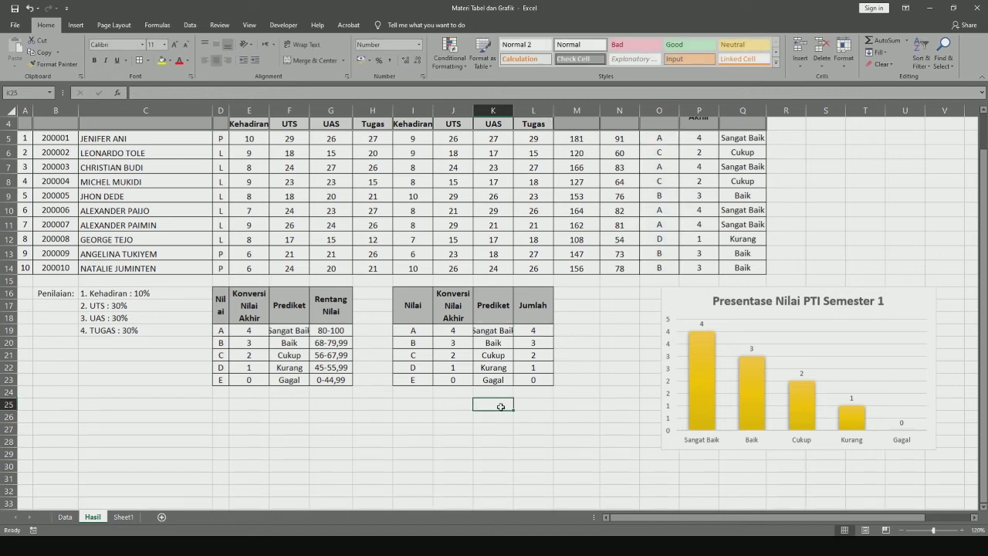
scroll(502, 407, down, 1)
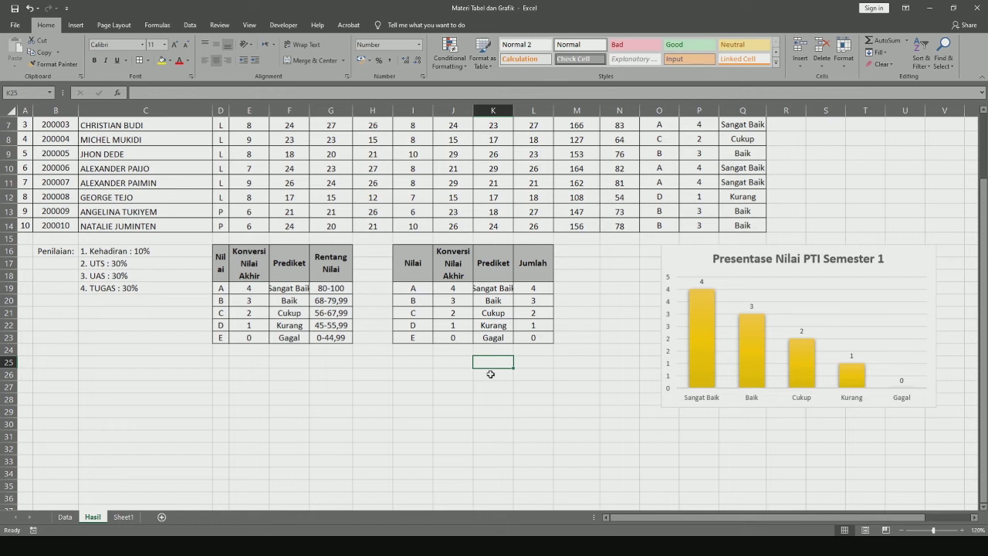
text(Sangat )
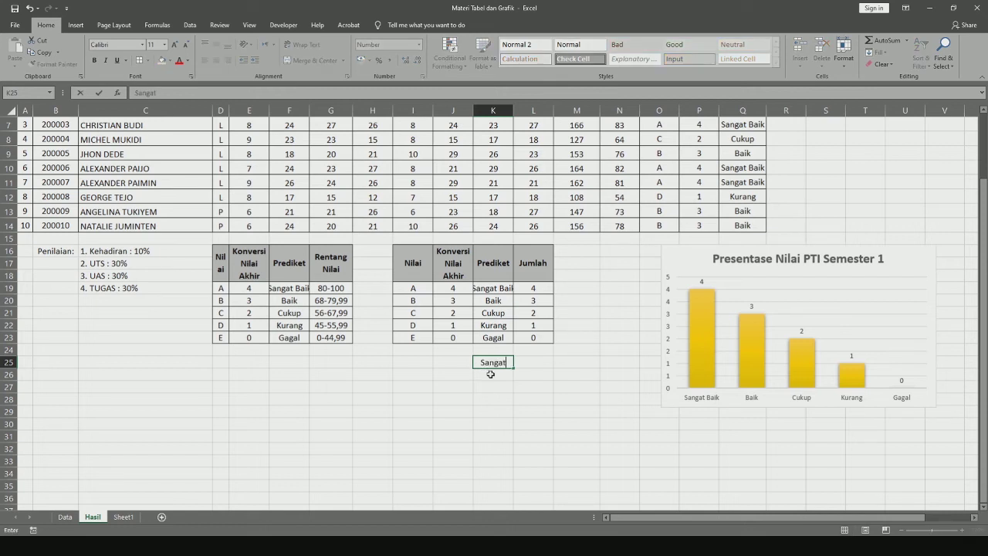
text(Baik)
click(490, 374)
text(Baik)
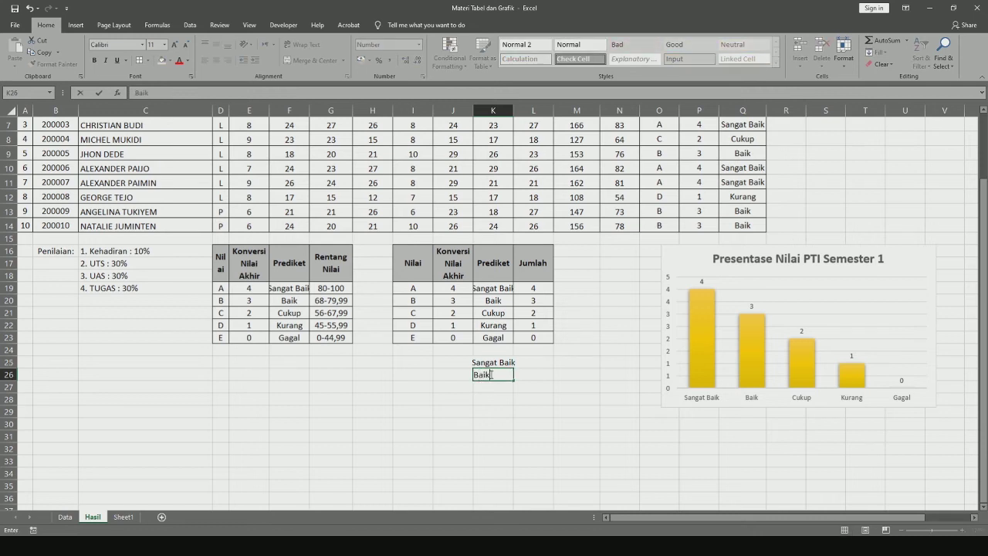
key(Return)
text(Cukup)
key(Return)
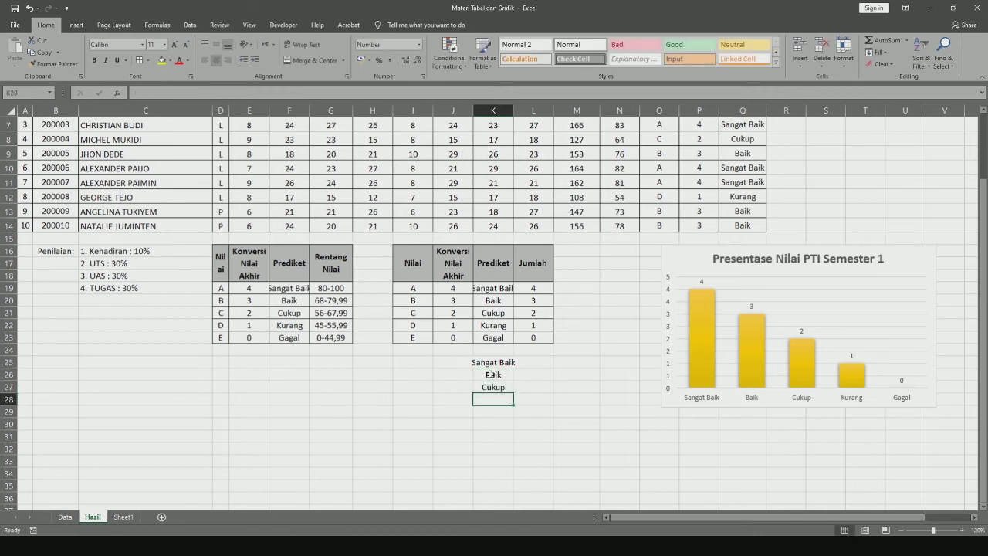
text(Kurang)
key(Return)
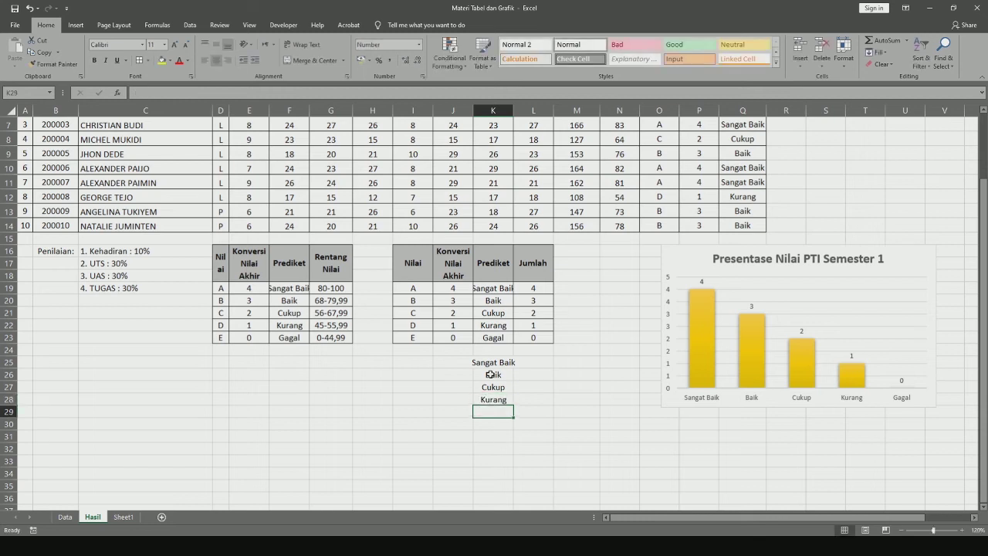
text(Gagal)
key(Return)
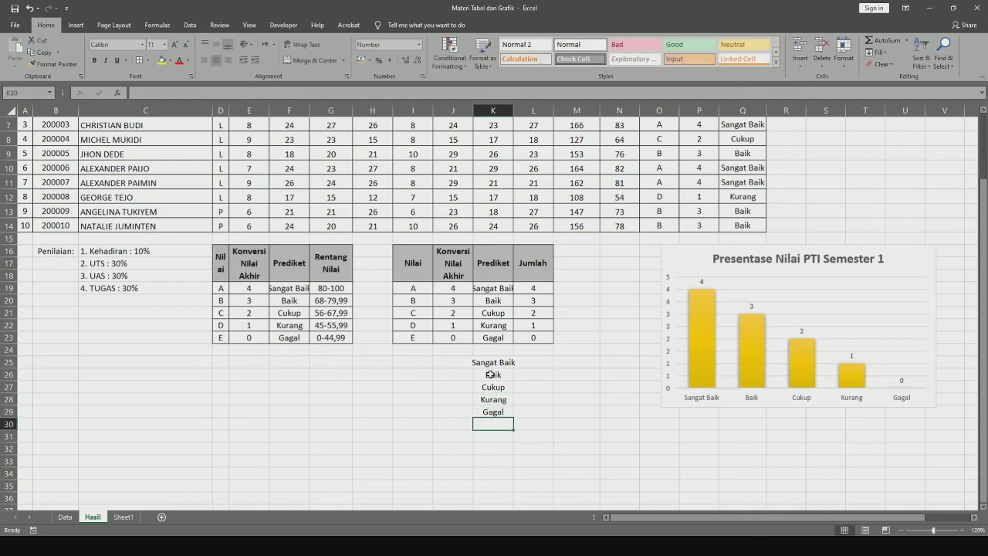
Step: Count the Sangat Baik grades in L25 with =COUNTIF(P5:P14;"4"), using the Konversi Nilai Akhir column as the range
click(503, 362)
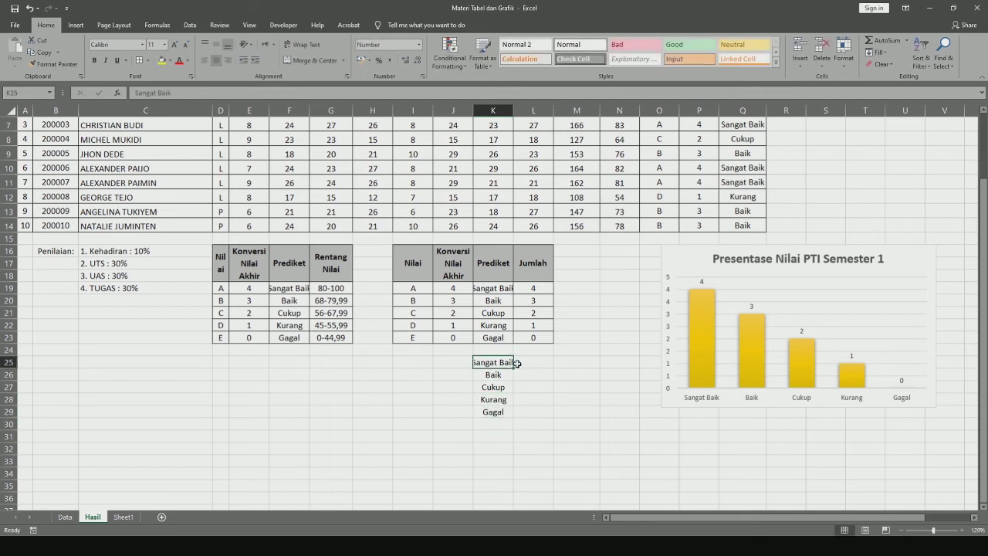
click(525, 361)
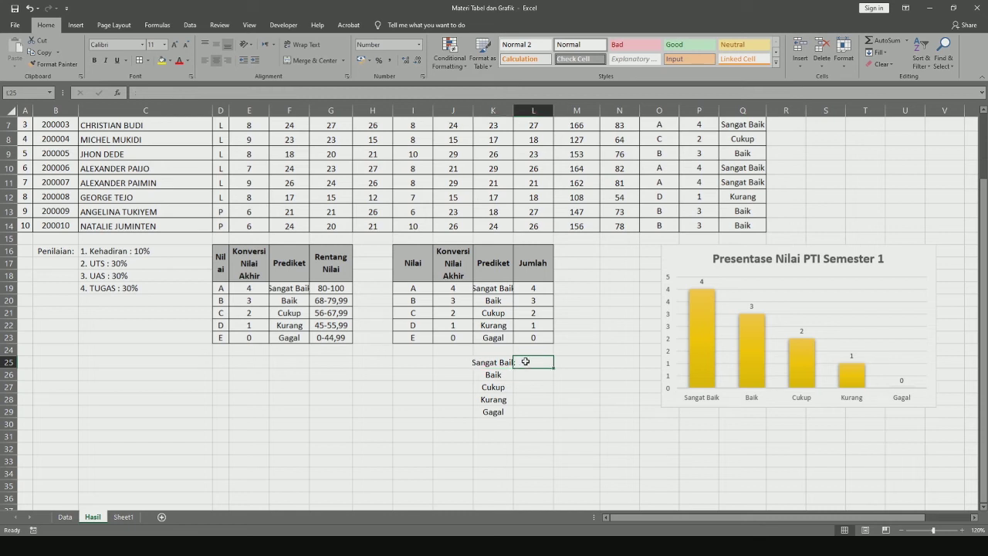
text(=)
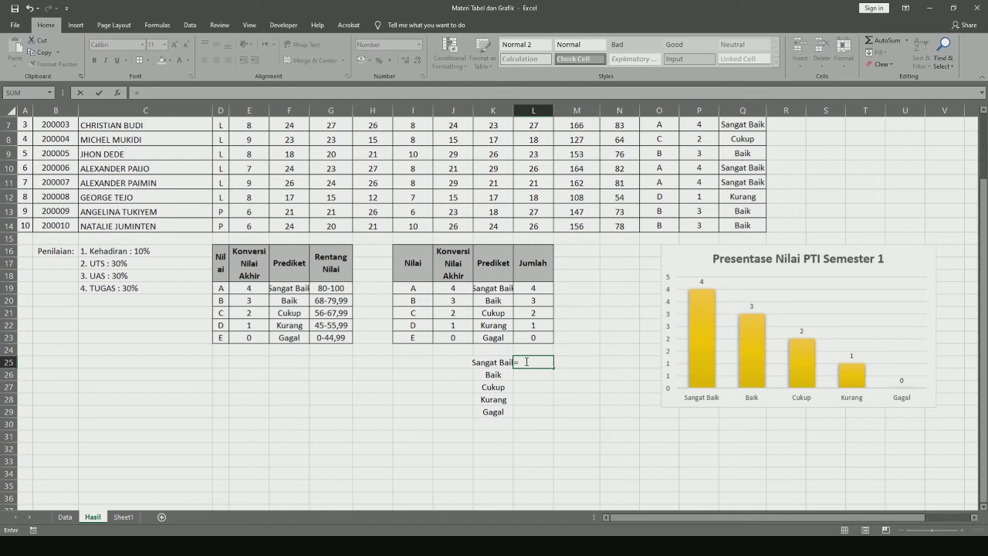
text(countif)
text(()
scroll(658, 388, up, 1)
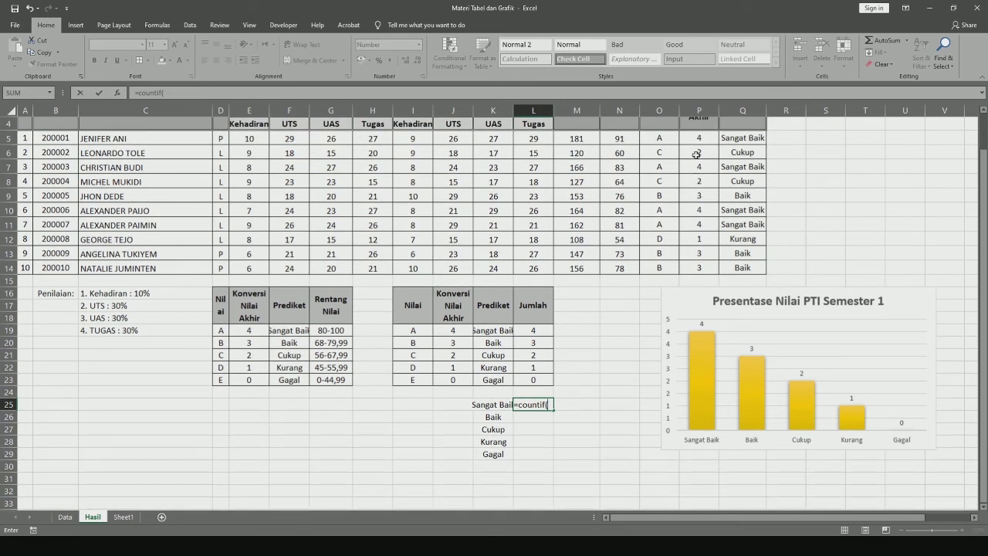
scroll(696, 154, up, 1)
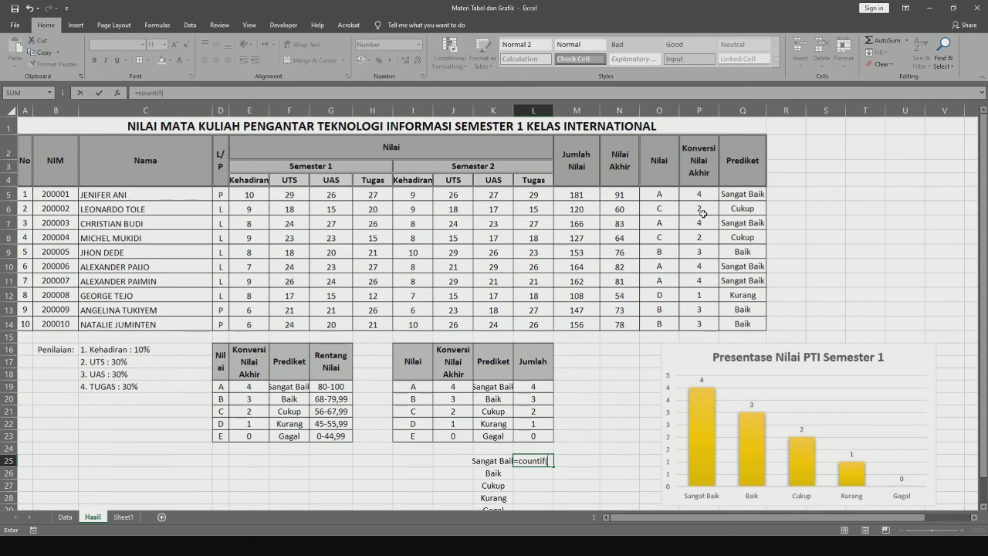
scroll(703, 213, down, 1)
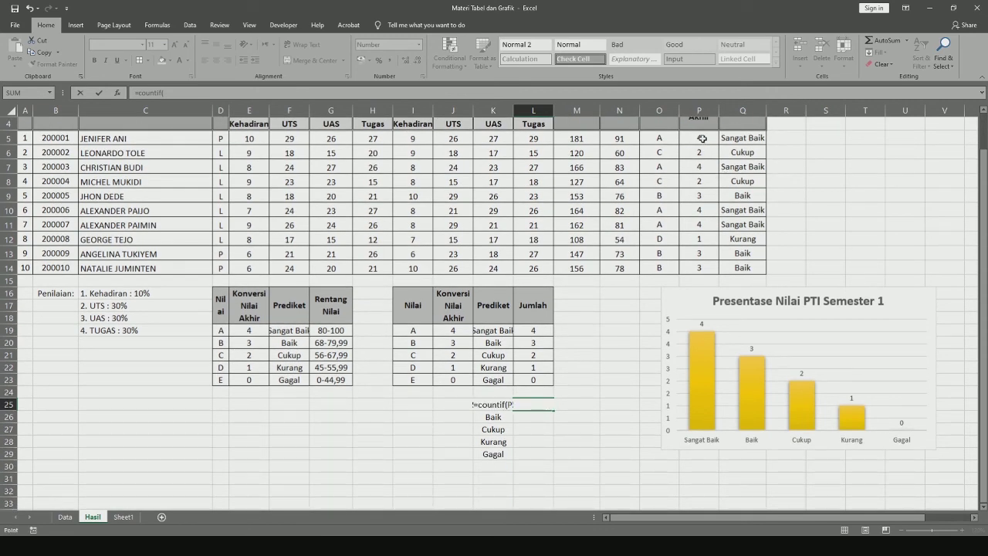
drag(701, 138, 712, 268)
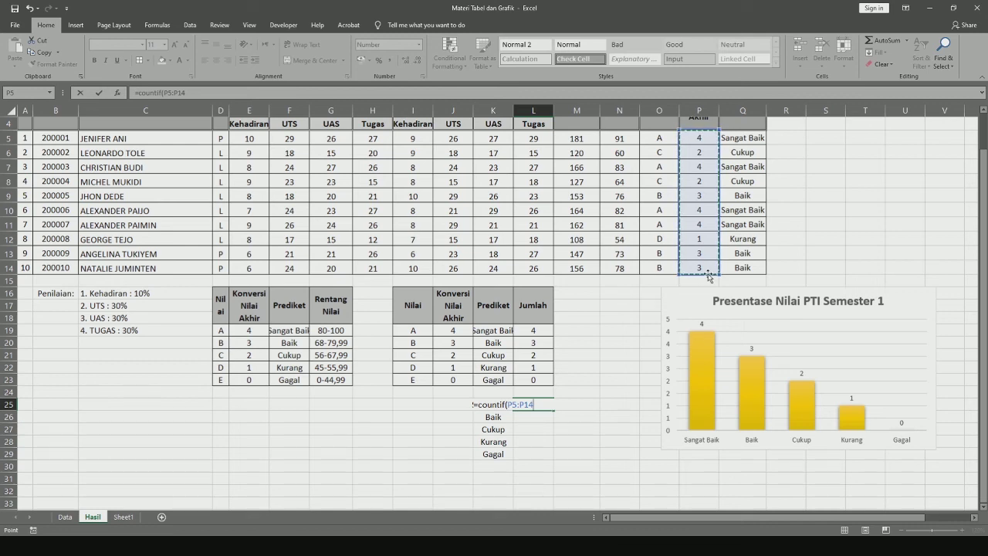
text()"4)
click(708, 276)
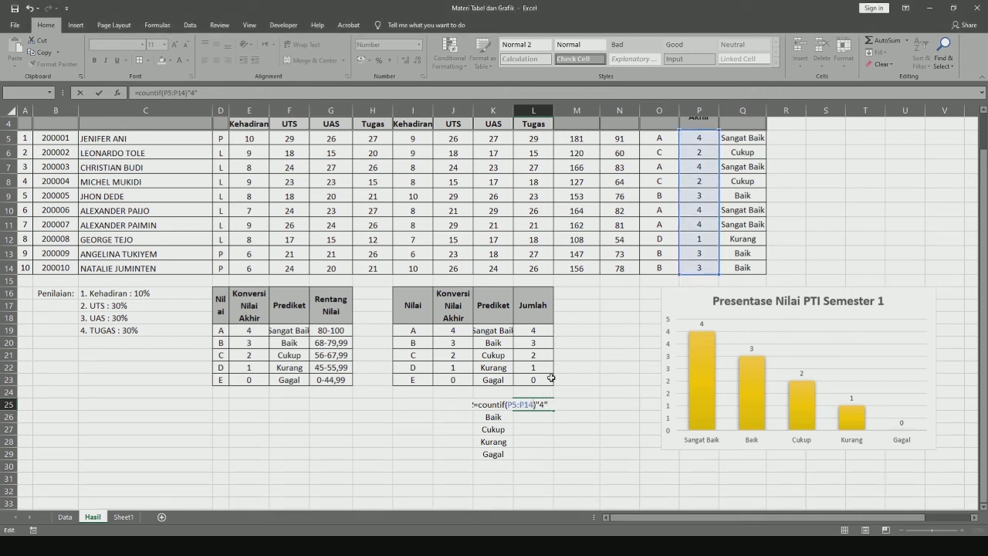
key(BackSpace)
text(;)
key(Return)
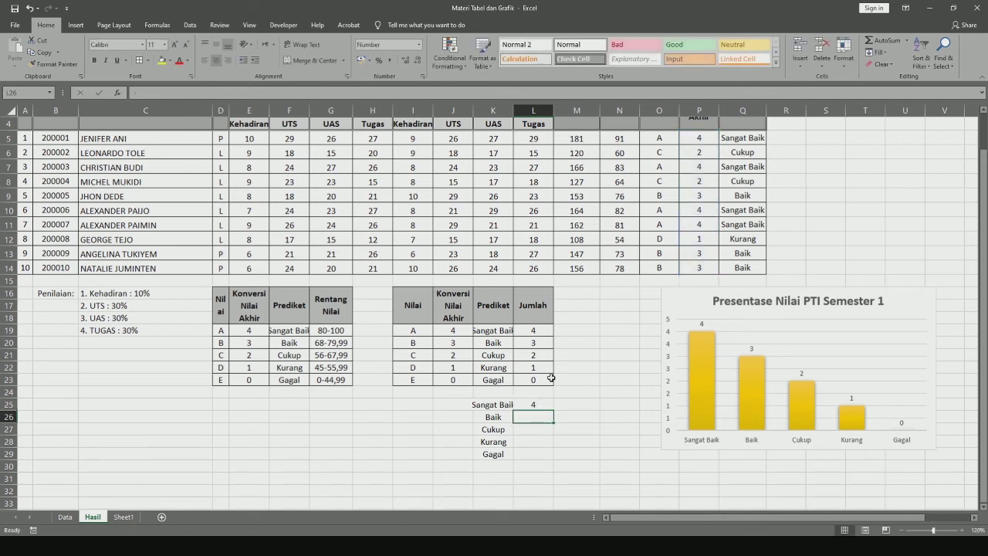
Step: Examine the range and criterion of the COUNTIF formula in L25
double_click(519, 405)
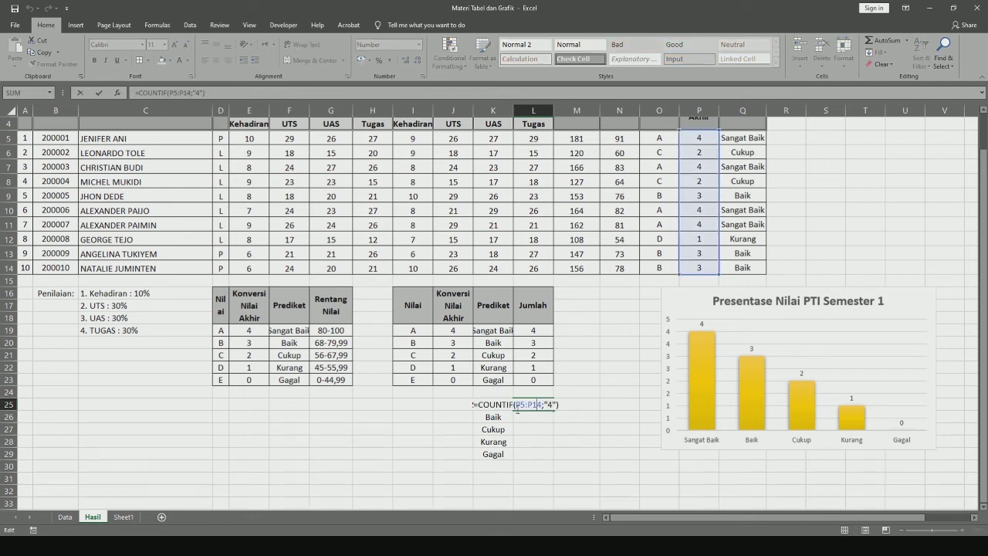
click(531, 405)
click(544, 404)
key(Return)
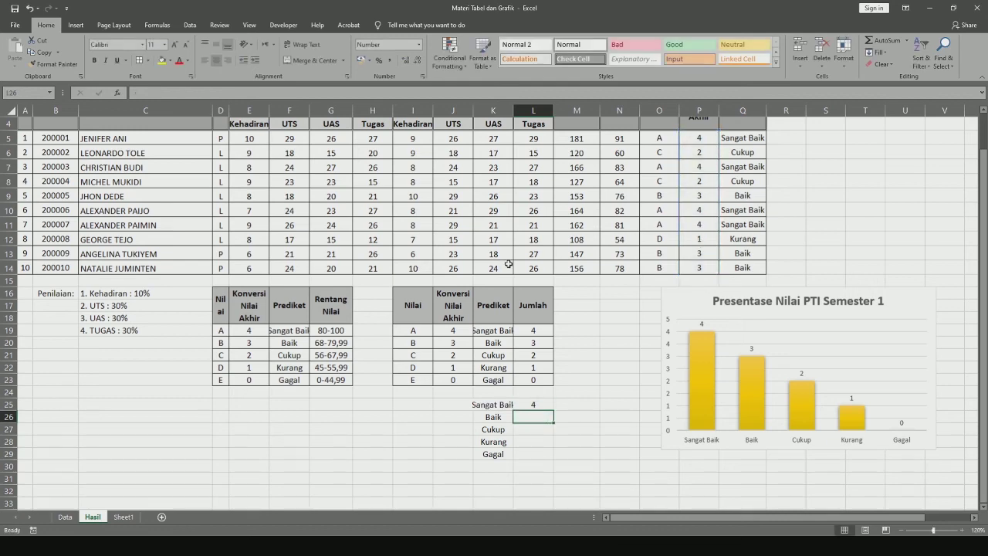
click(540, 406)
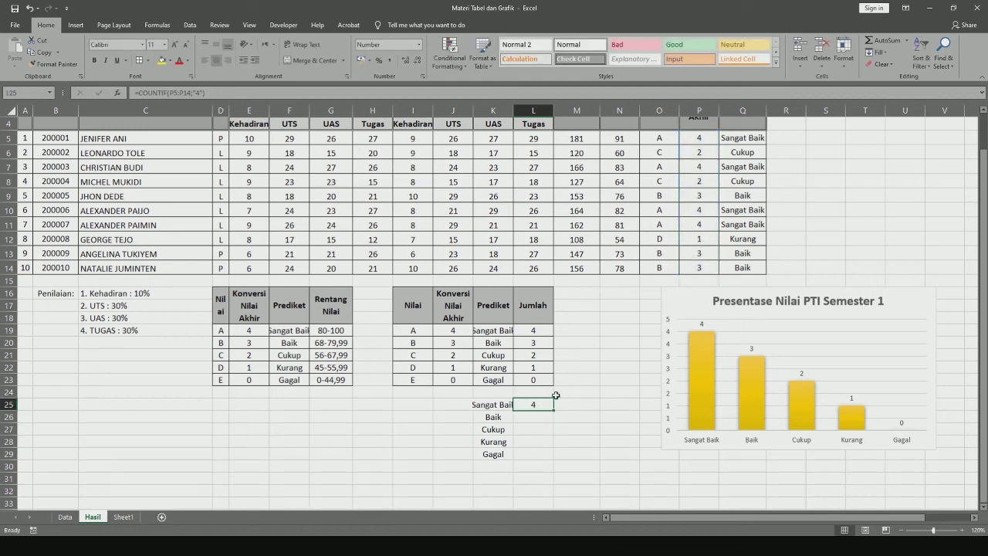
Step: Test the Sangat Baik count by overwriting P12 and P13 with 4, and undo both entries
scroll(560, 385, down, 1)
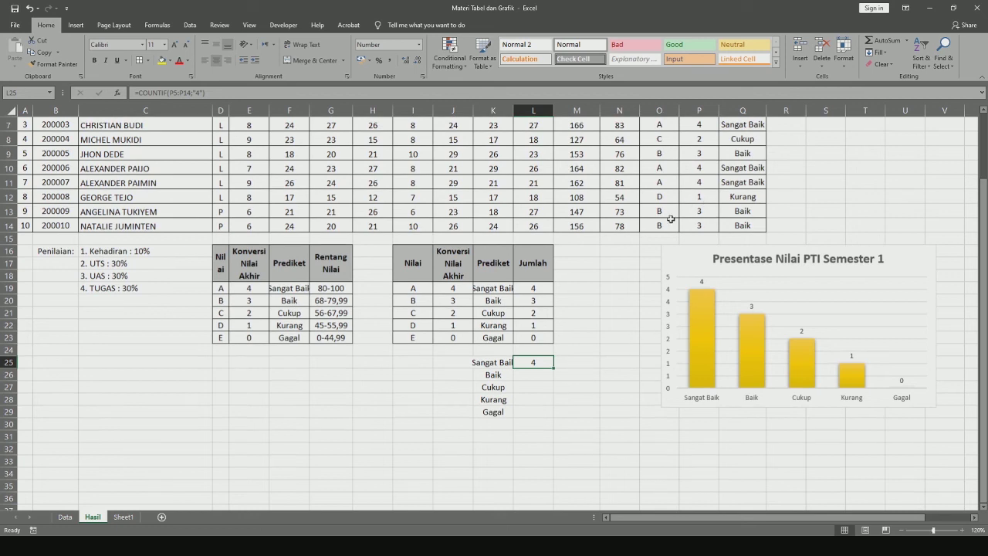
click(698, 197)
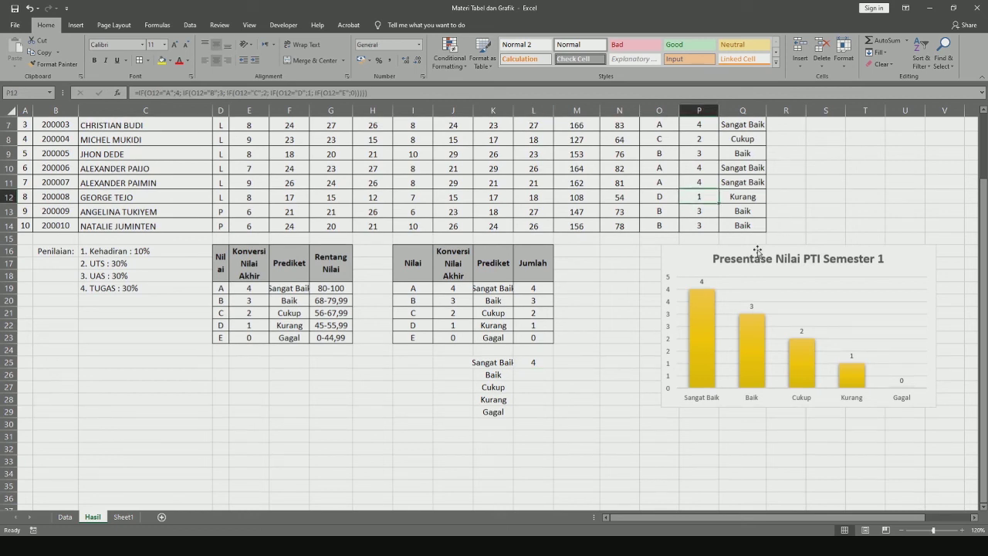
text(4)
key(Return)
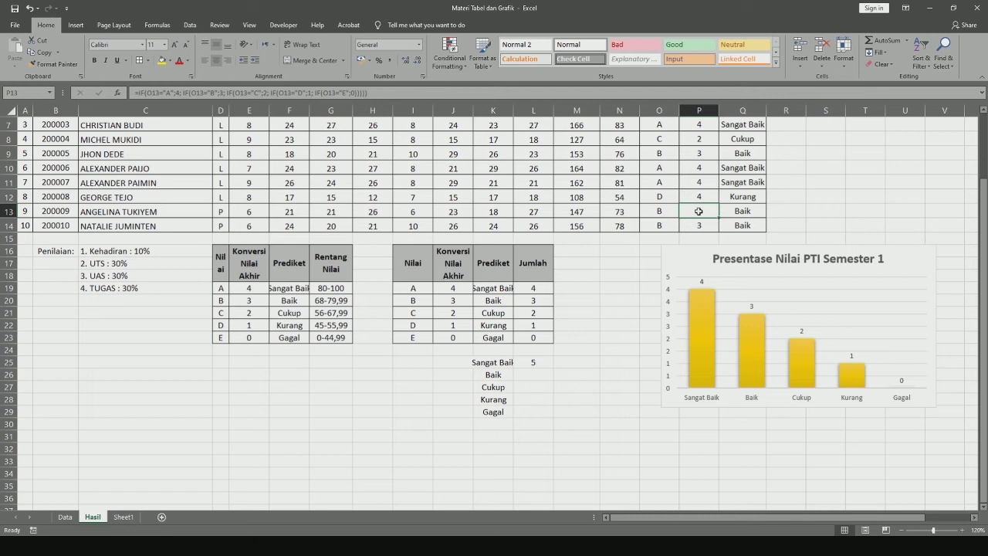
text(4)
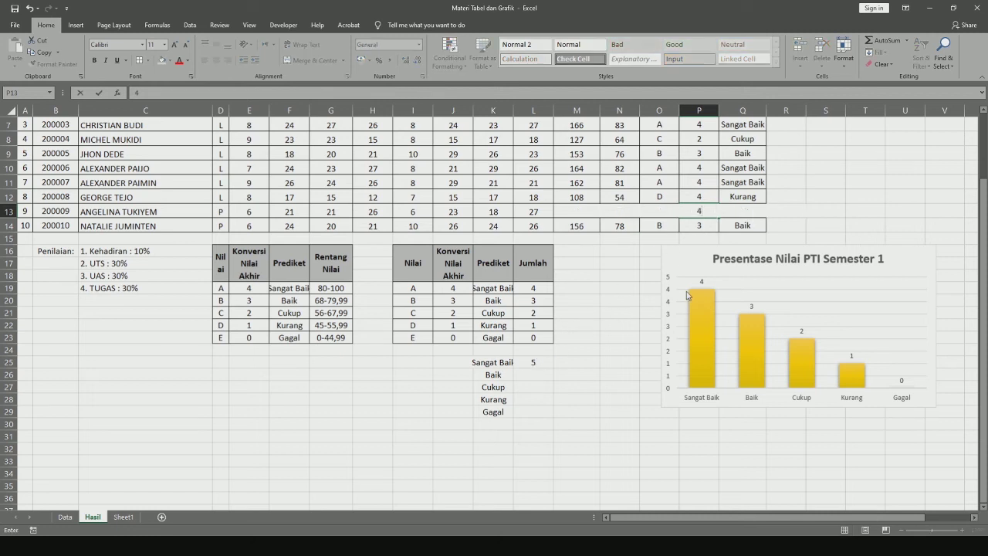
key(Return)
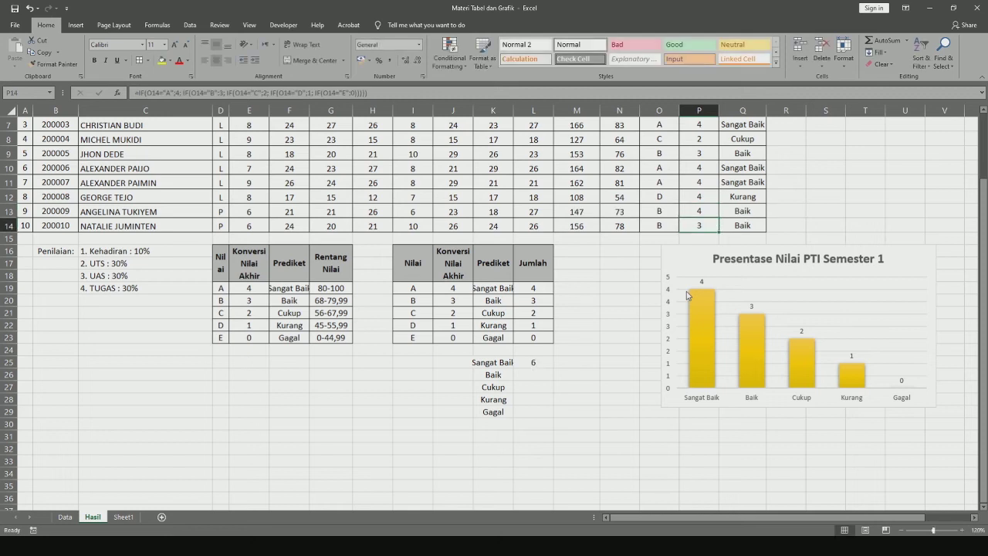
key(ctrl+z)
key(ctrl+z)
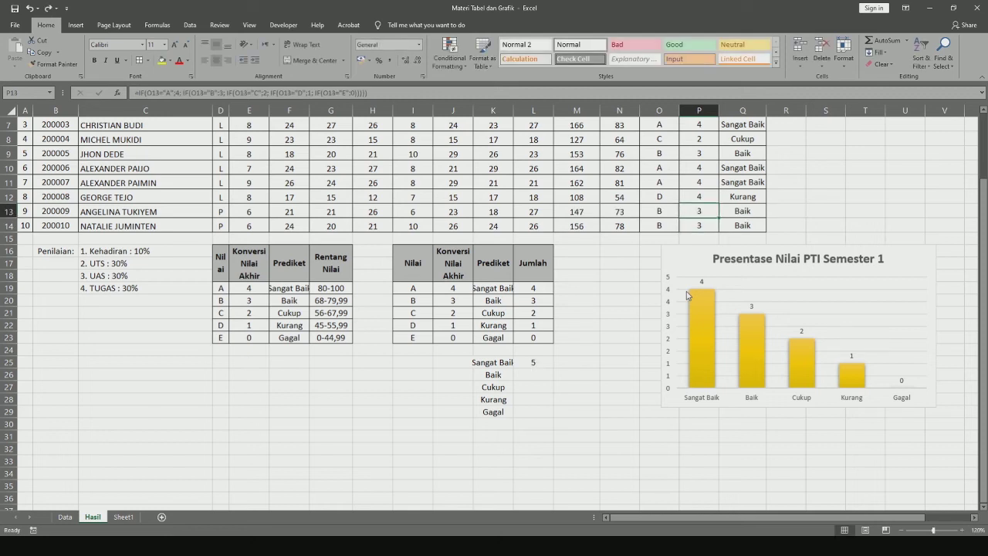
click(495, 378)
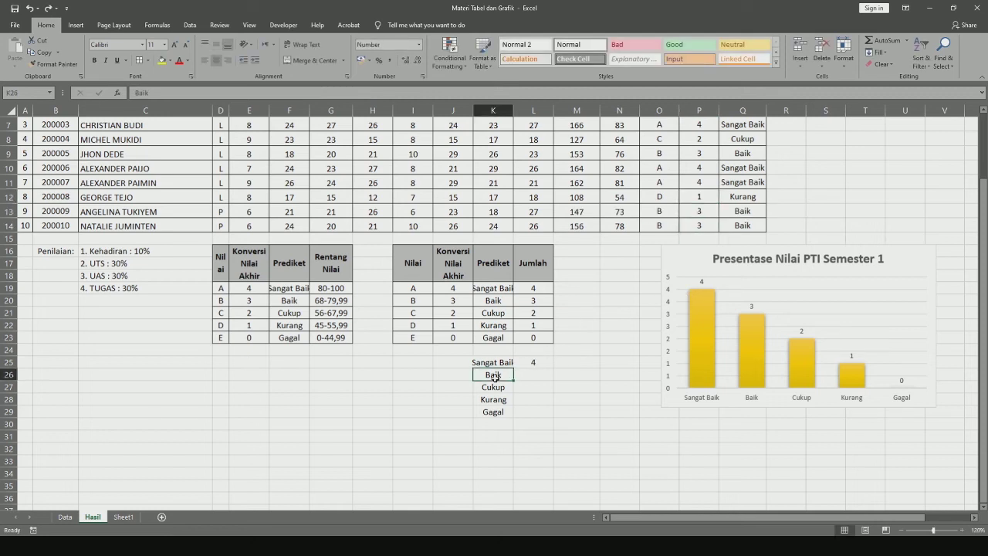
click(526, 375)
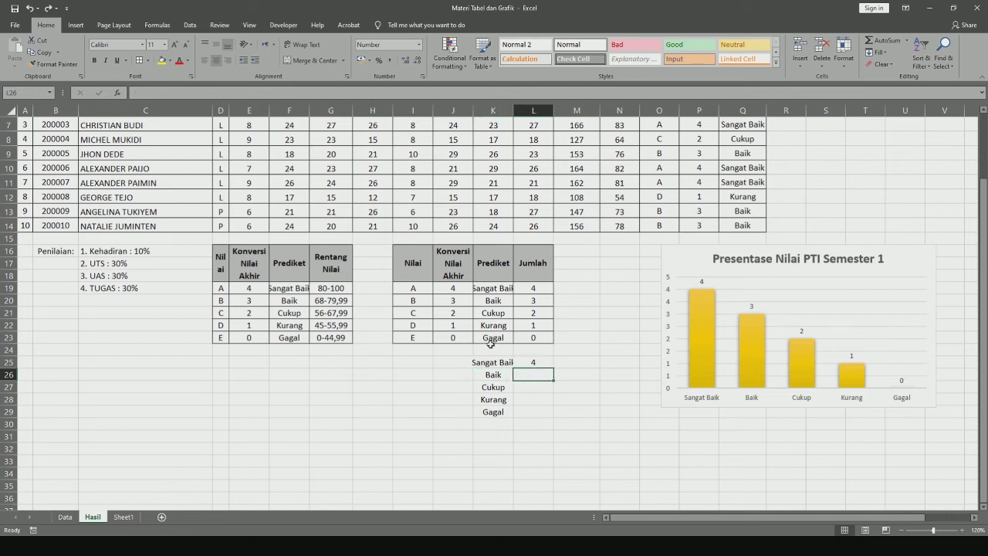
double_click(531, 375)
text(=)
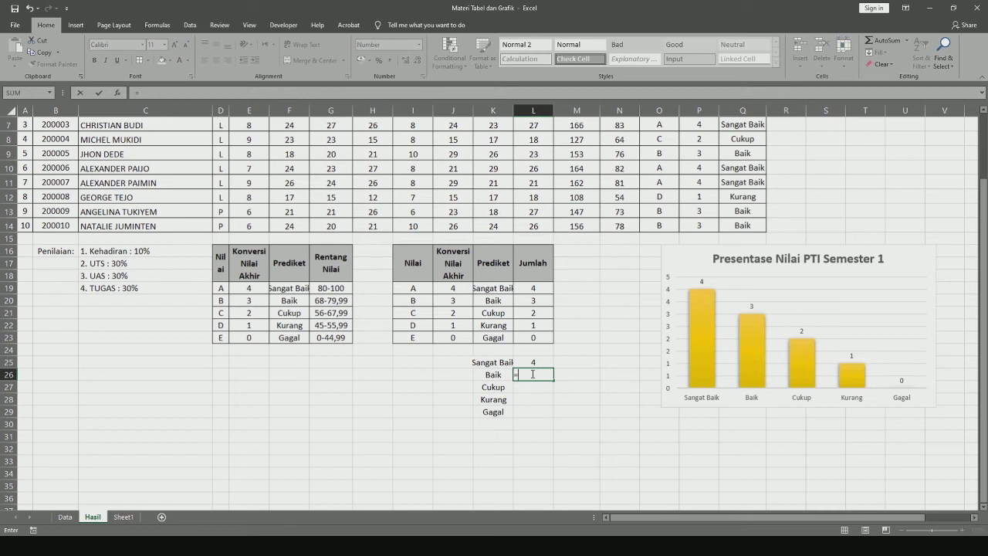
click(582, 371)
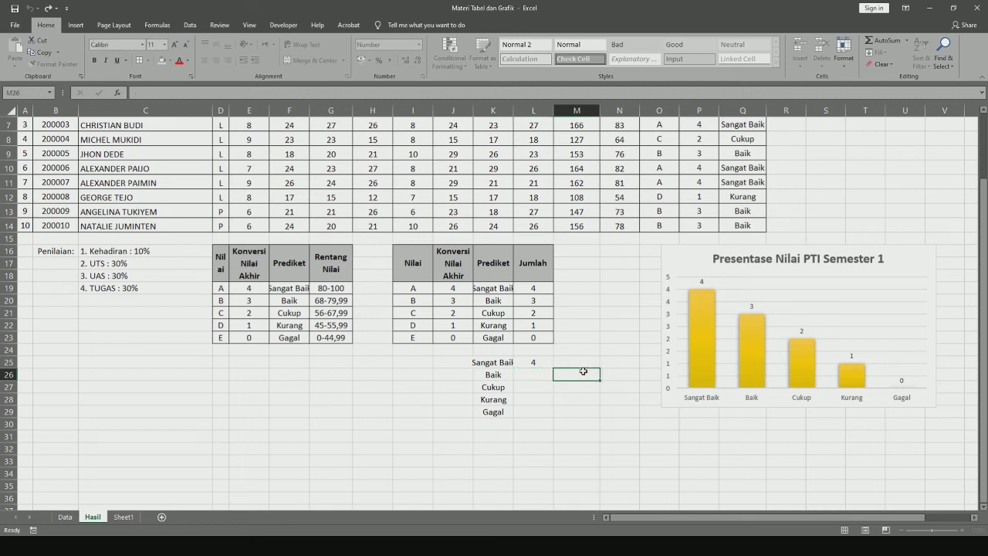
key(Escape)
Step: Try filling the COUNTIF formula from L25 down to L29, and clear the copies below L25
click(545, 364)
drag(551, 370, 552, 420)
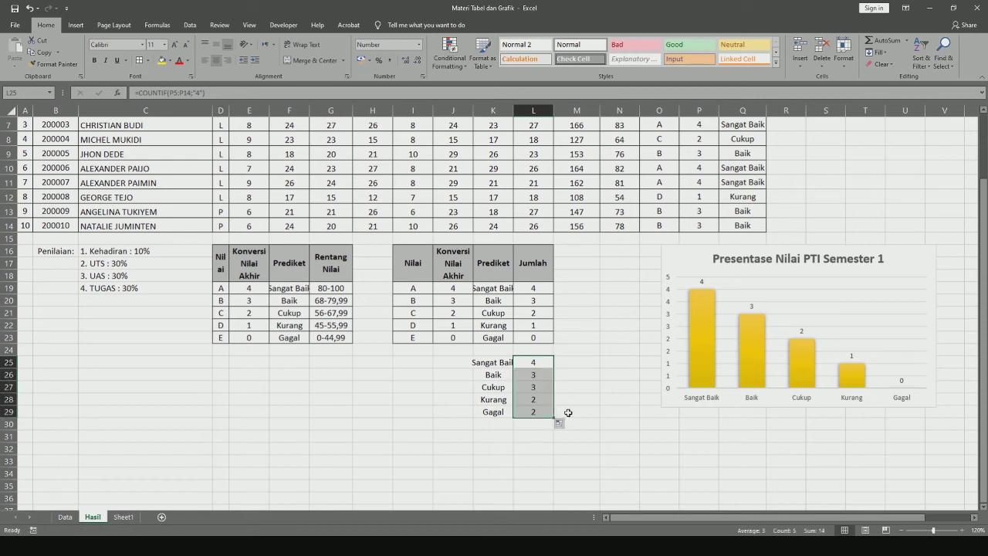
click(536, 375)
double_click(536, 374)
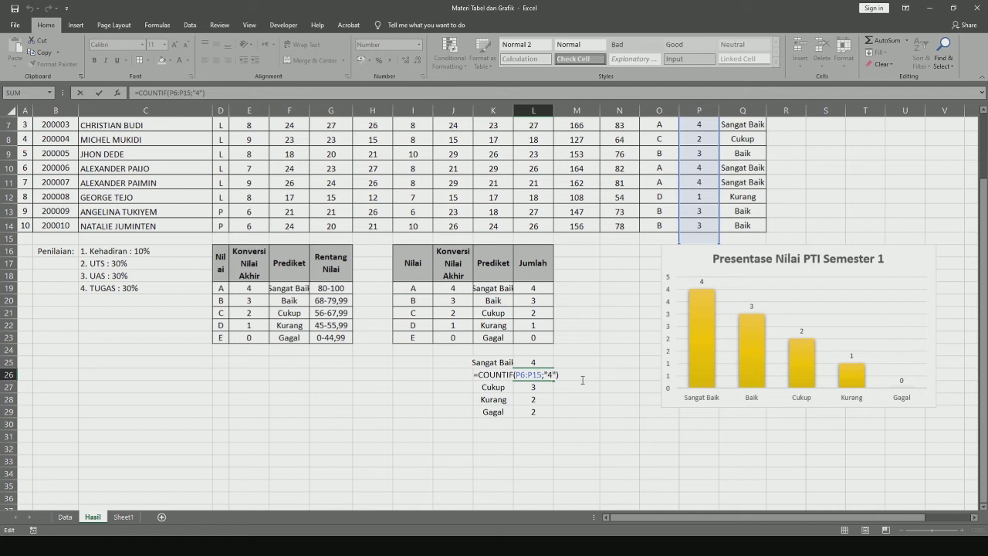
key(Return)
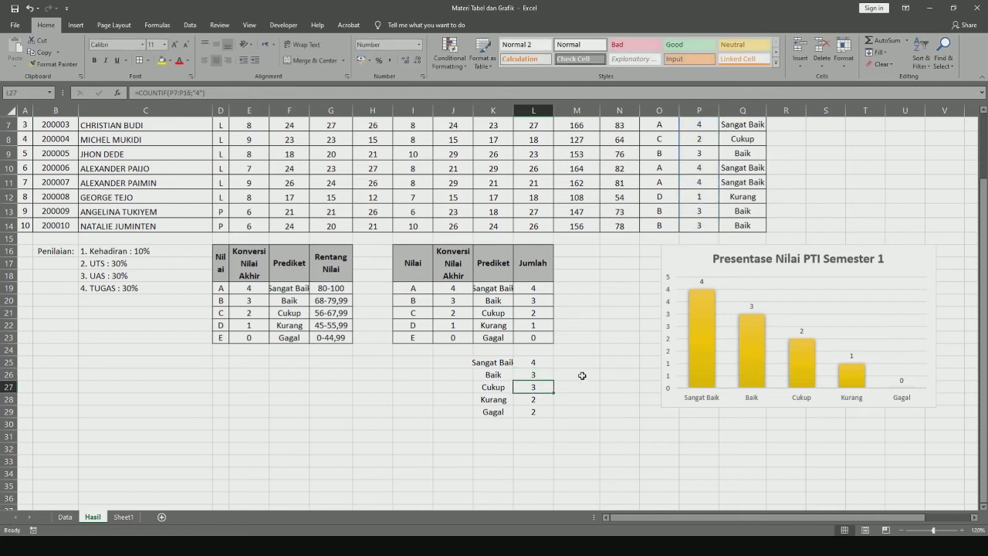
drag(544, 375, 546, 426)
key(Delete)
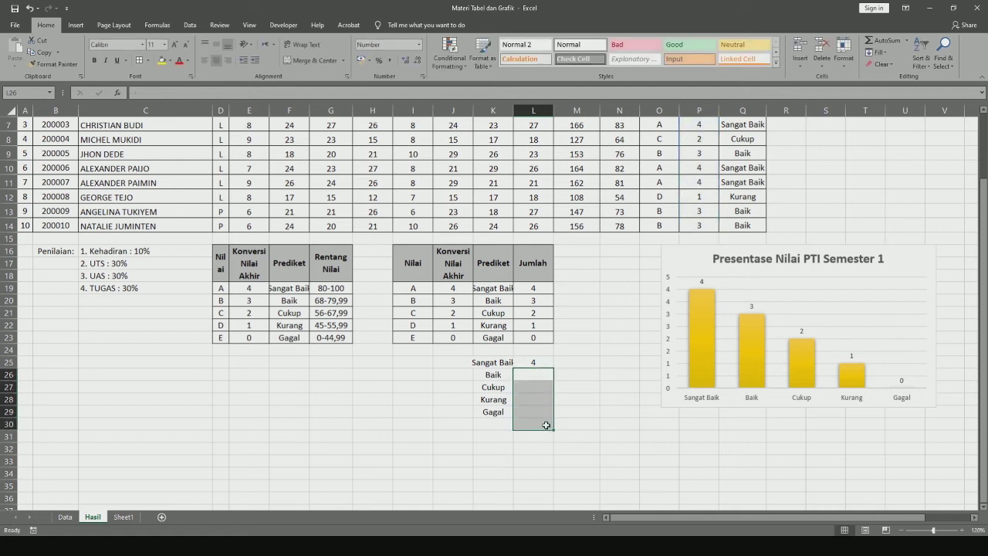
Step: Count the Baik grades in L26 with =COUNTIF(P5:P14;"3"), using the Konversi Nilai Akhir column as the range
click(532, 372)
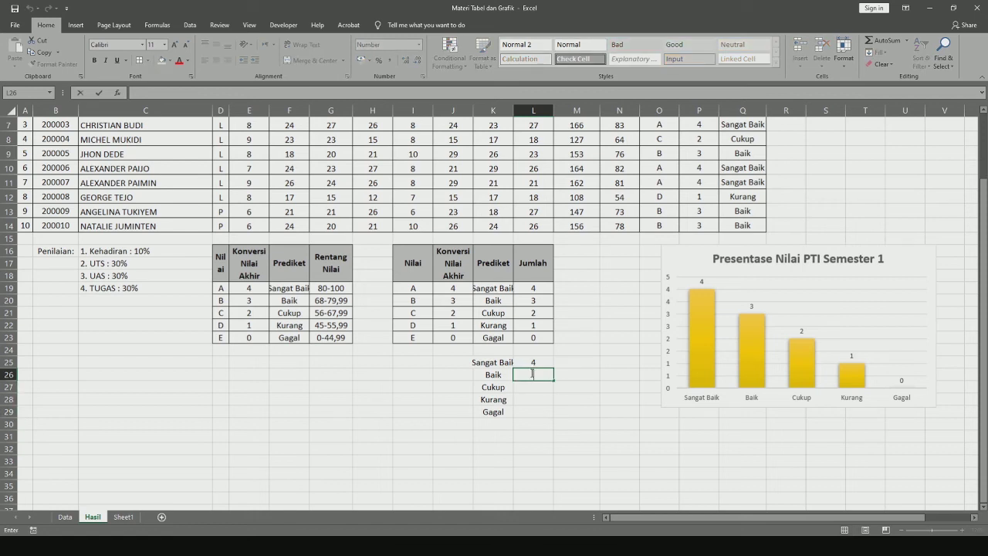
text(=countif)
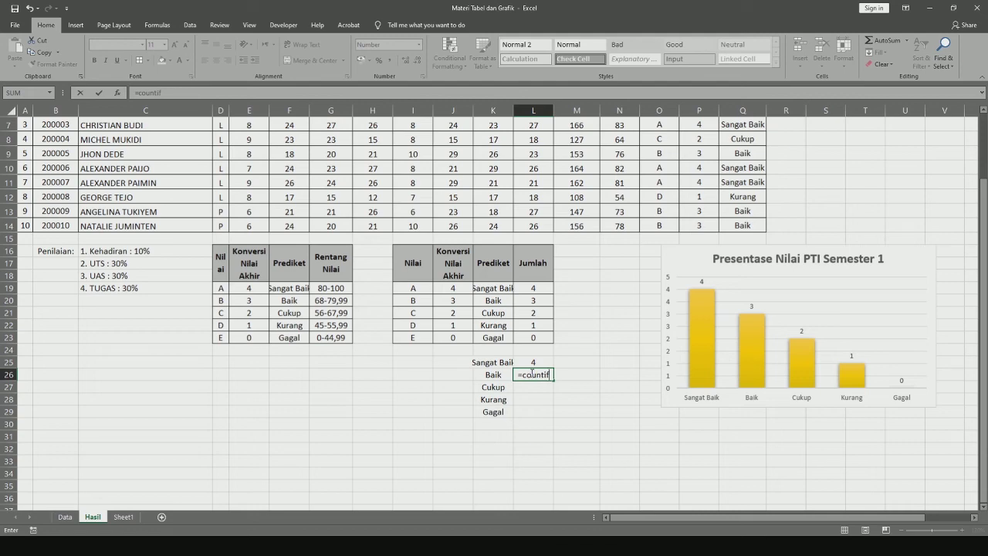
text(()
scroll(700, 211, up, 1)
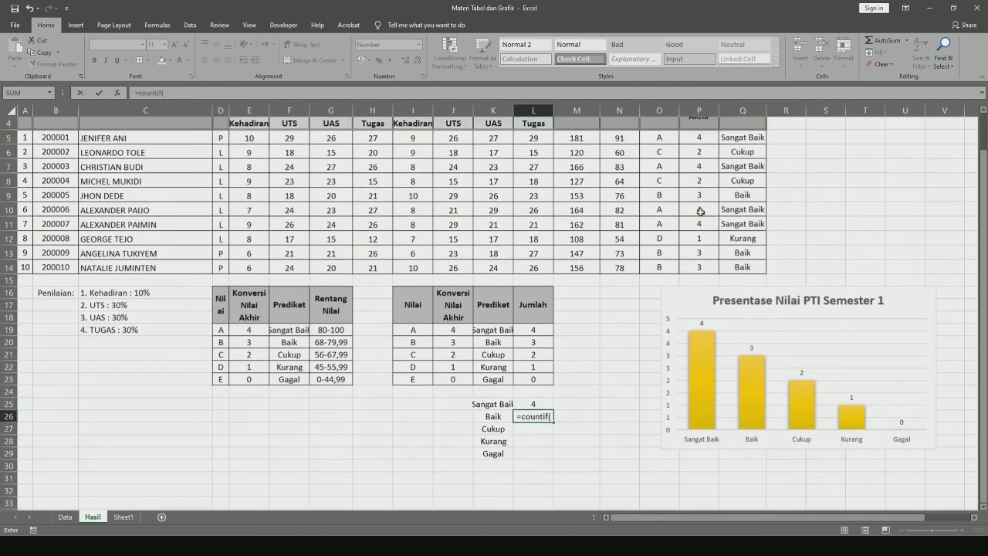
drag(699, 138, 706, 265)
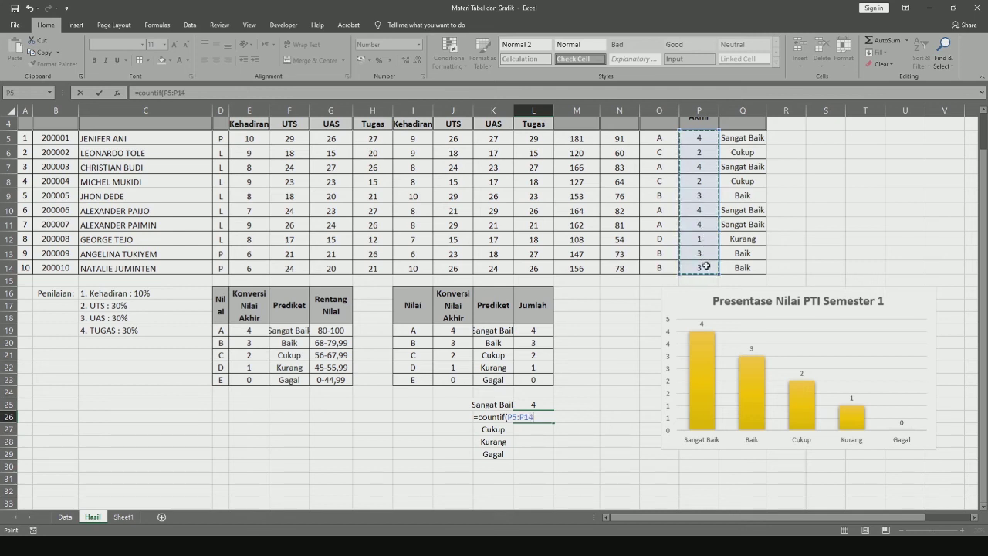
text(;"3"))
key(Return)
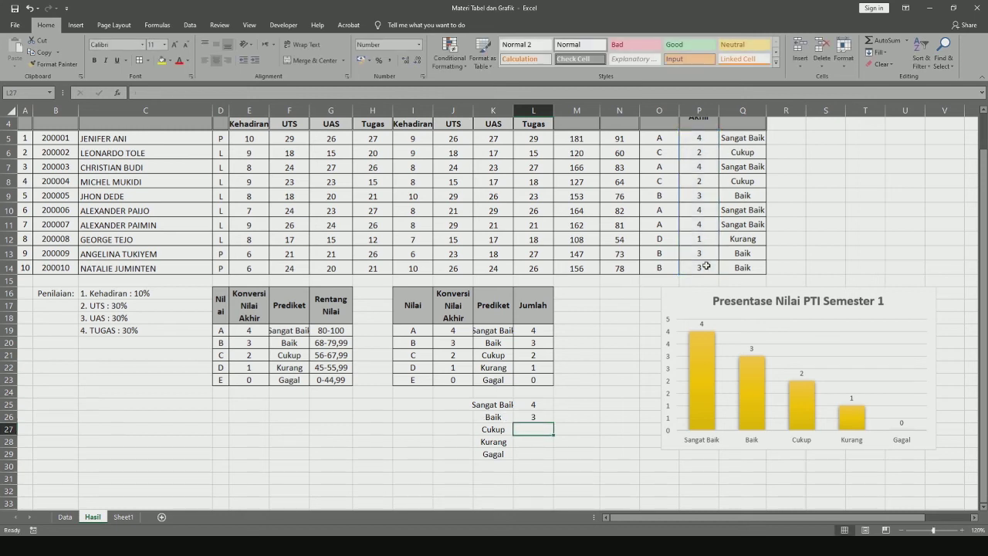
Step: Count the Cukup grades in L27 with =COUNTIF(P5:P14;"2")
double_click(539, 428)
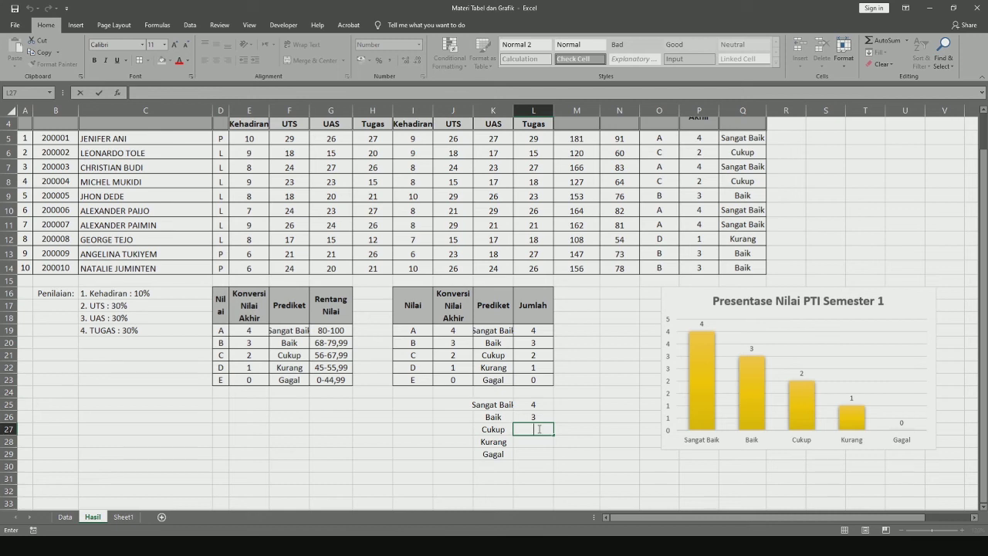
text(=countif)
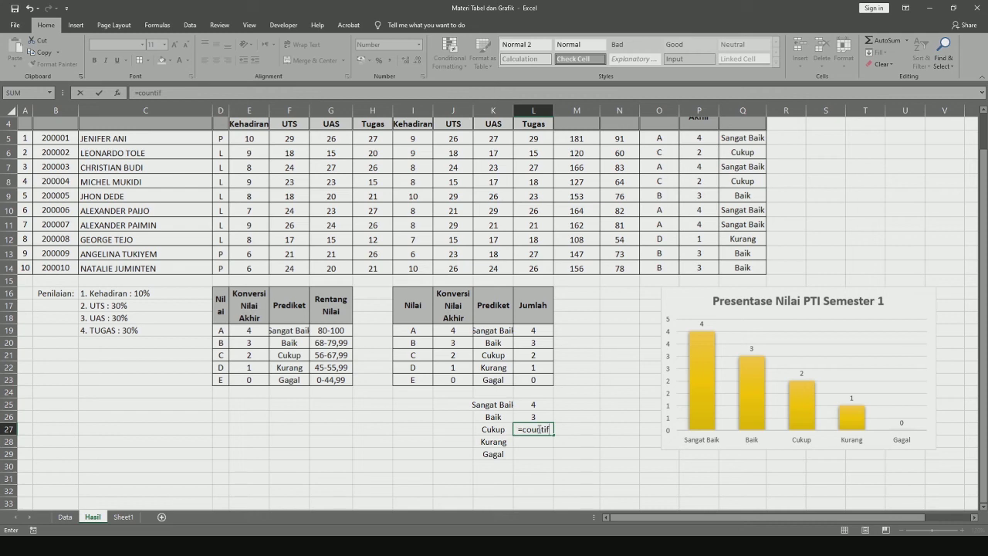
text(()
drag(698, 137, 706, 266)
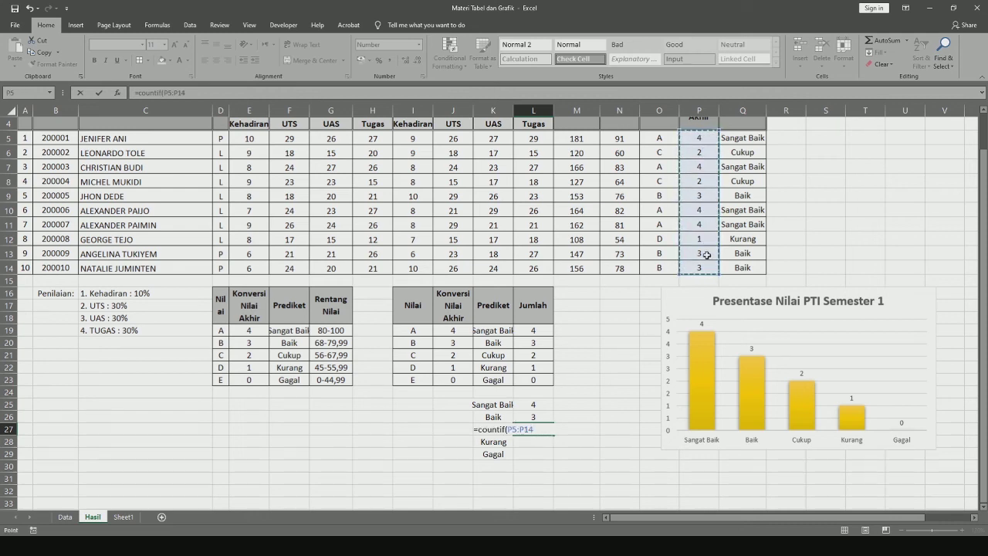
text(;2)
key(BackSpace)
text("2")
key(Return)
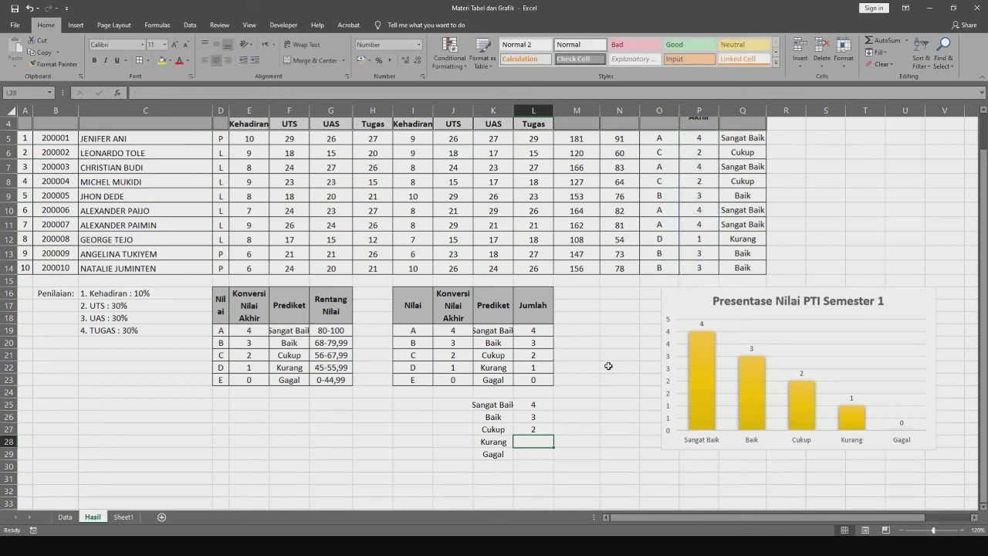
Step: Count the Kurang grades in L28 with =COUNTIF(P5:P14;"1")
scroll(608, 364, down, 1)
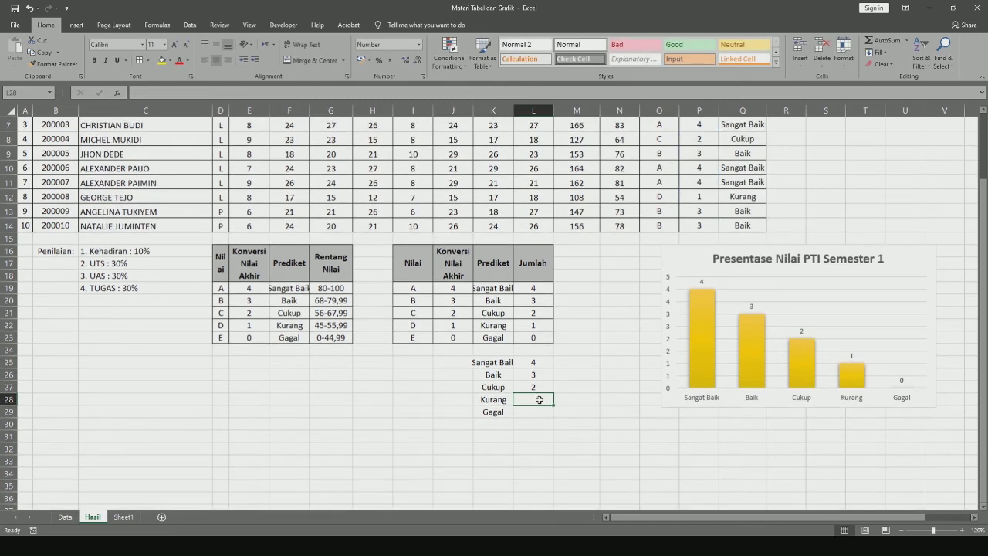
text(=)
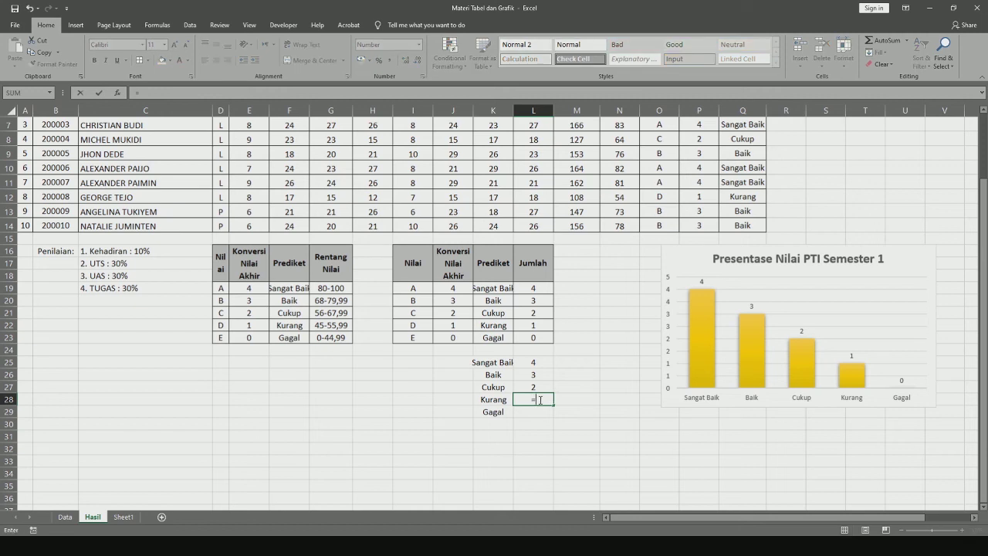
text(countif()
scroll(720, 149, up, 2)
drag(698, 193, 698, 324)
scroll(630, 302, down, 3)
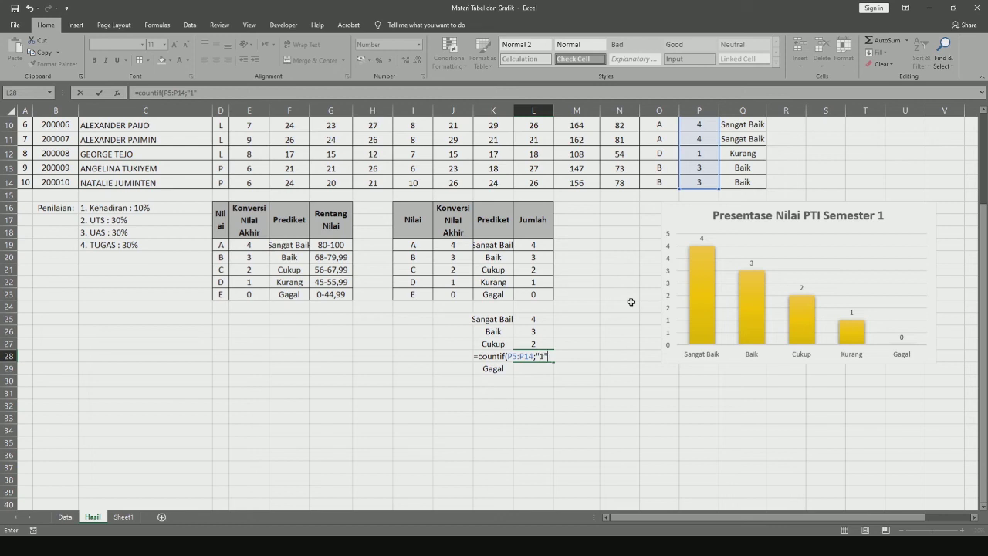
key(Return)
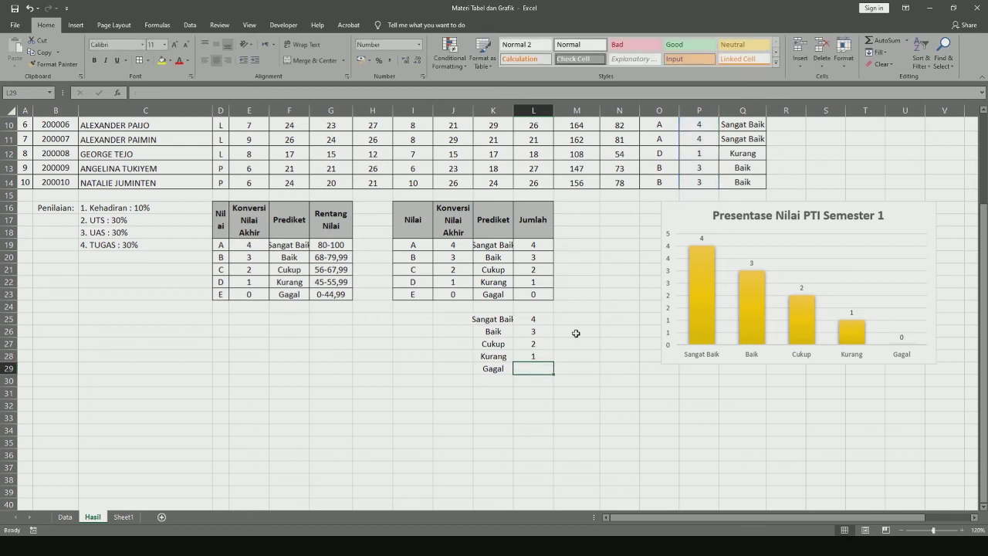
Step: Count the Gagal grades in L29 with =COUNTIF(P5:P14;"0")
text(=)
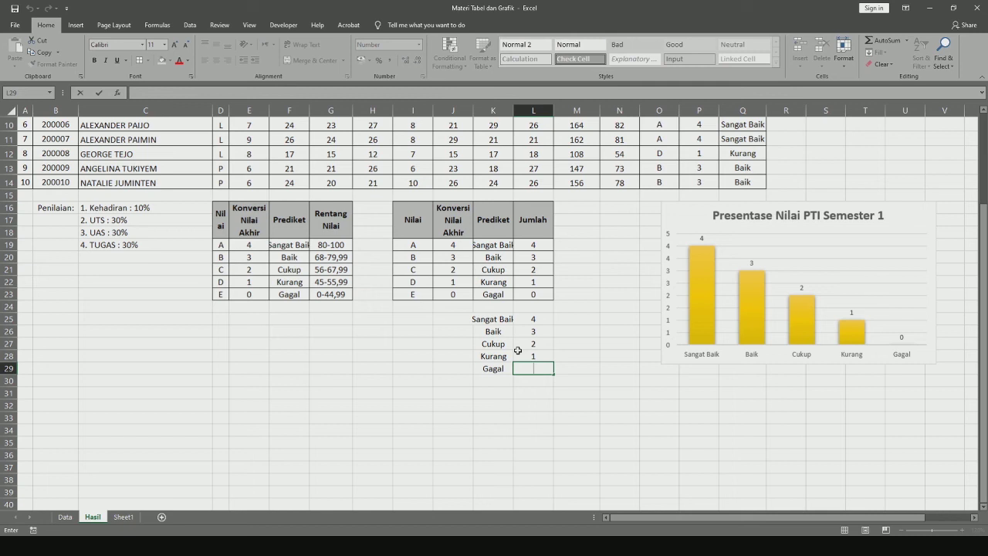
text(countif)
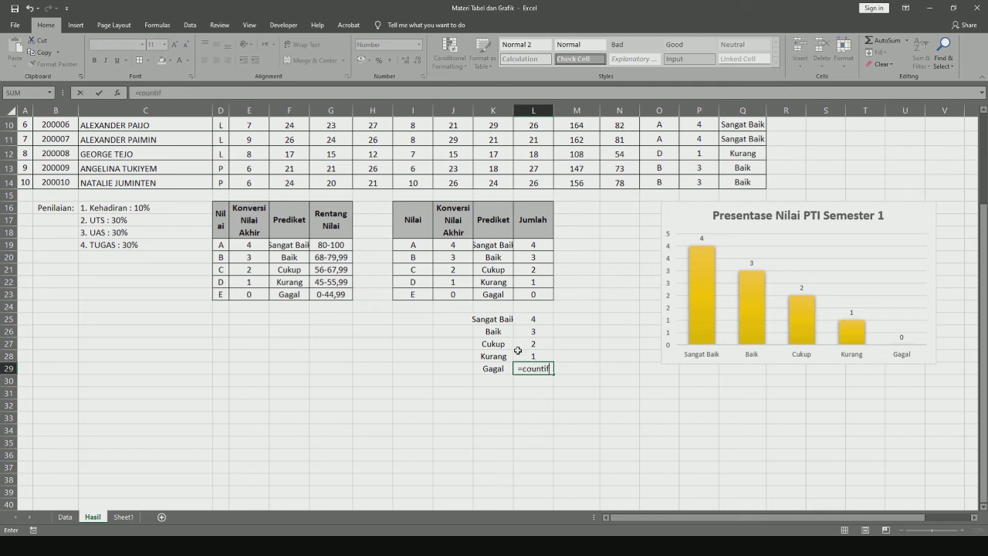
text(()
scroll(755, 230, up, 3)
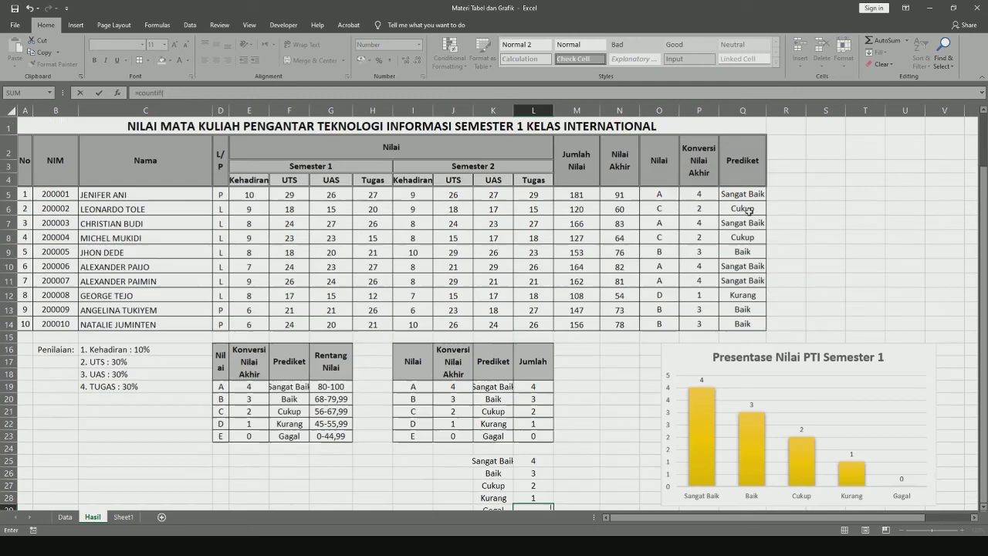
drag(706, 198, 699, 324)
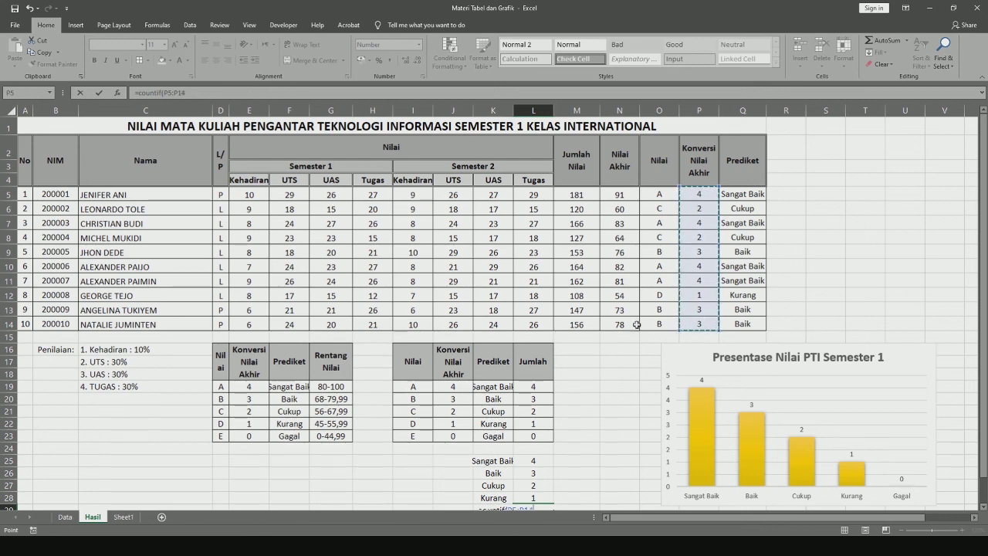
scroll(565, 346, down, 3)
scroll(567, 344, down, 2)
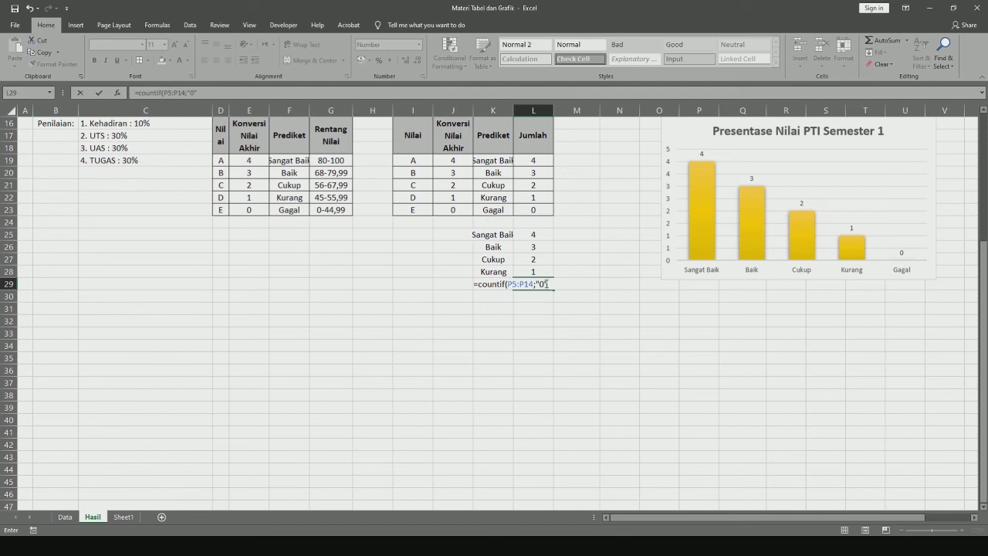
text(;"0")
key(Return)
click(569, 294)
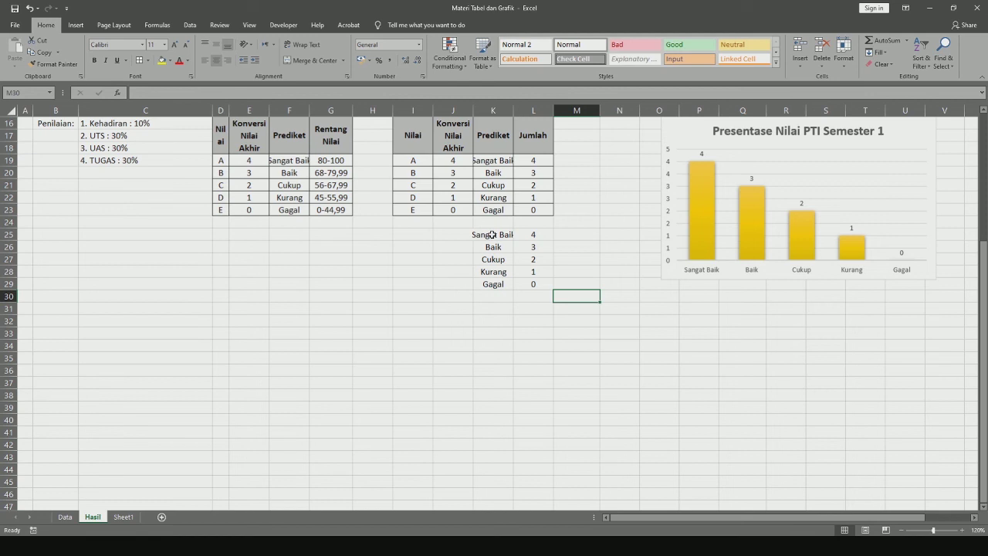
Step: Check the COUNTIF formulas in L25 through L28 one after another
click(534, 235)
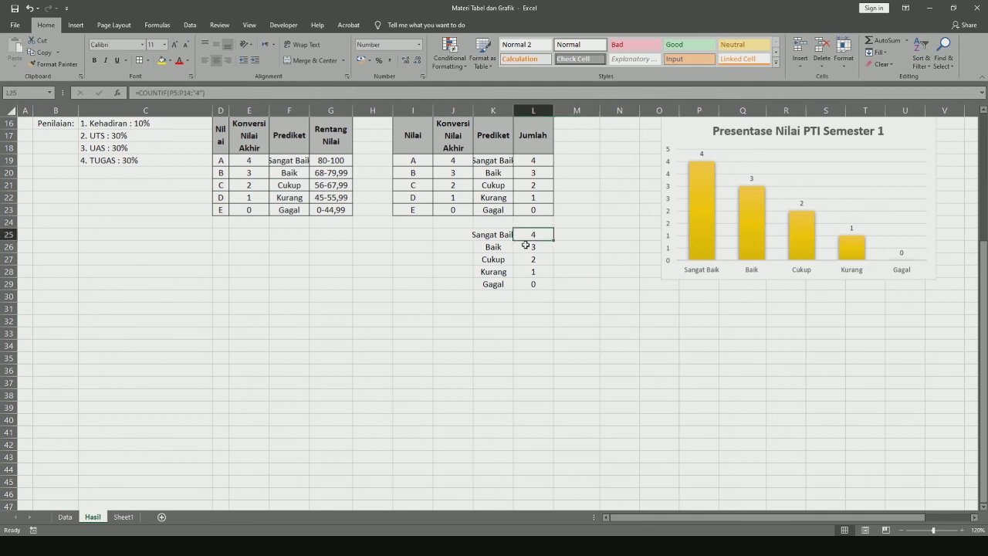
click(526, 247)
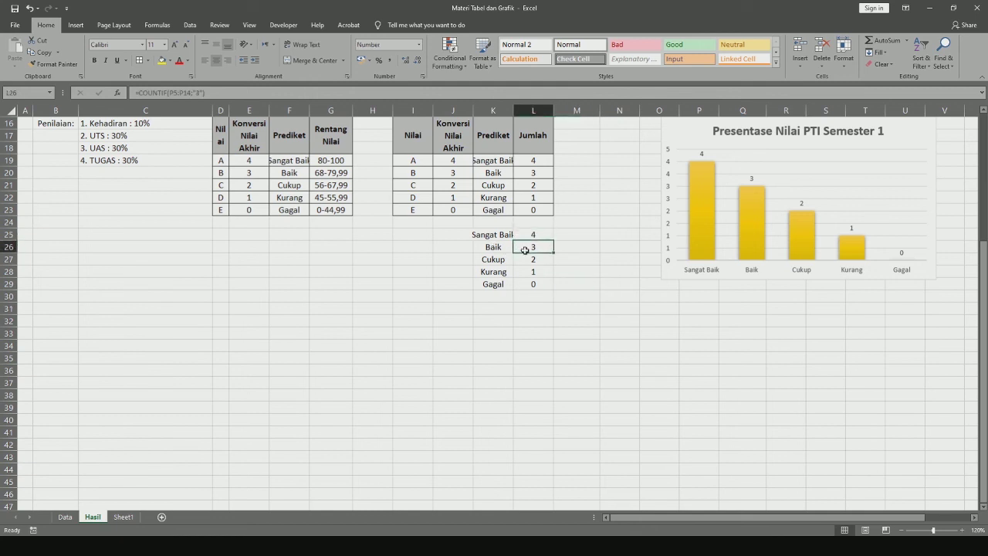
click(535, 259)
click(532, 273)
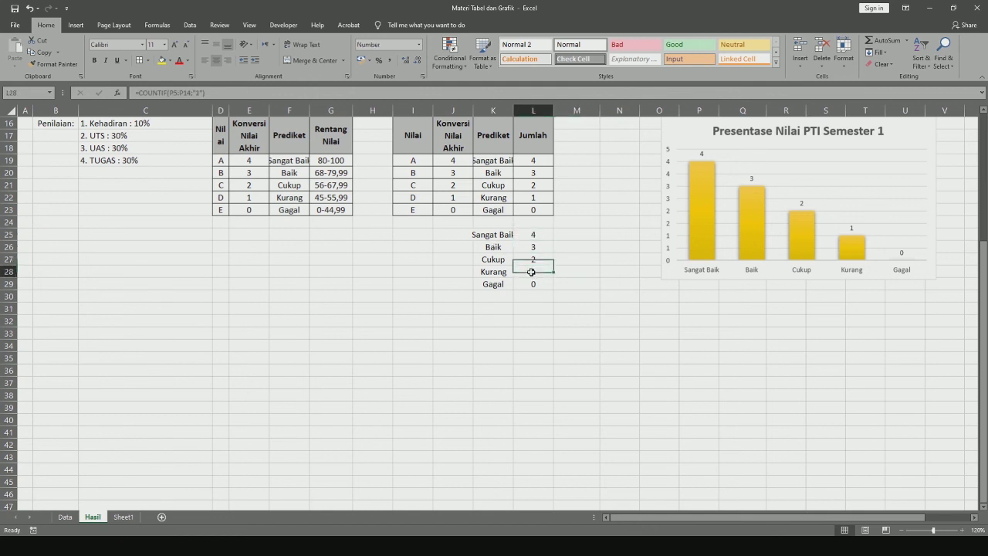
Step: Delete the existing Presentase Nilai PTI Semester 1 column chart from the Hasil sheet
click(727, 203)
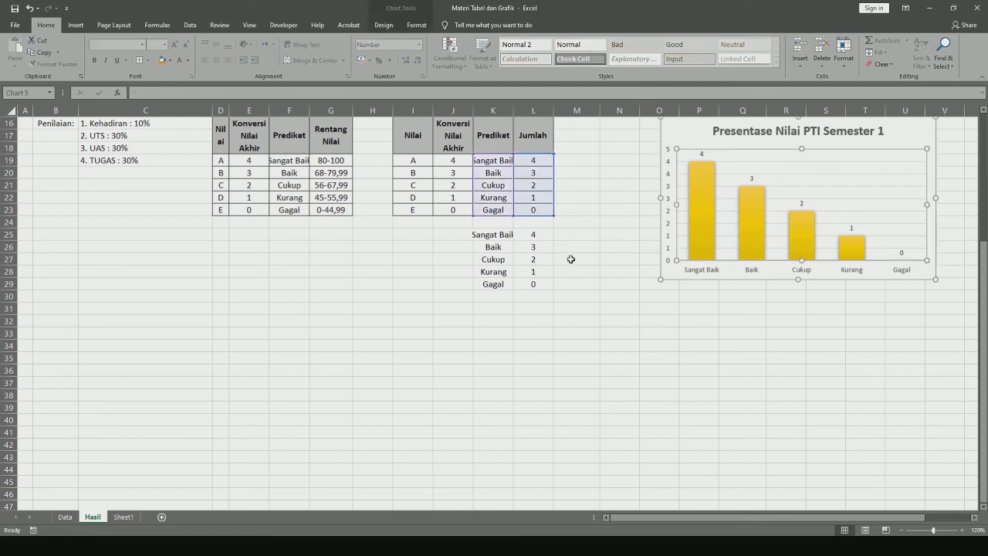
click(725, 133)
click(682, 136)
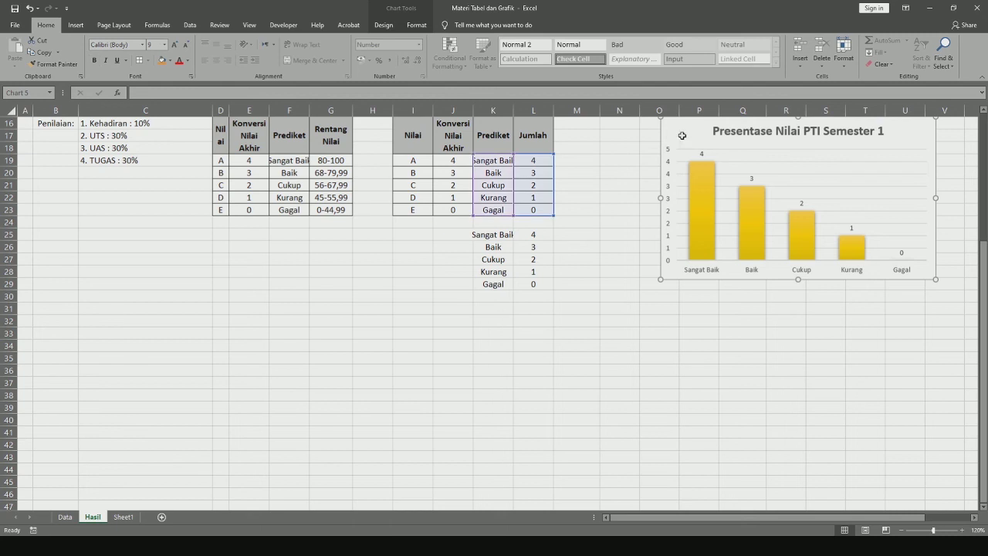
key(Delete)
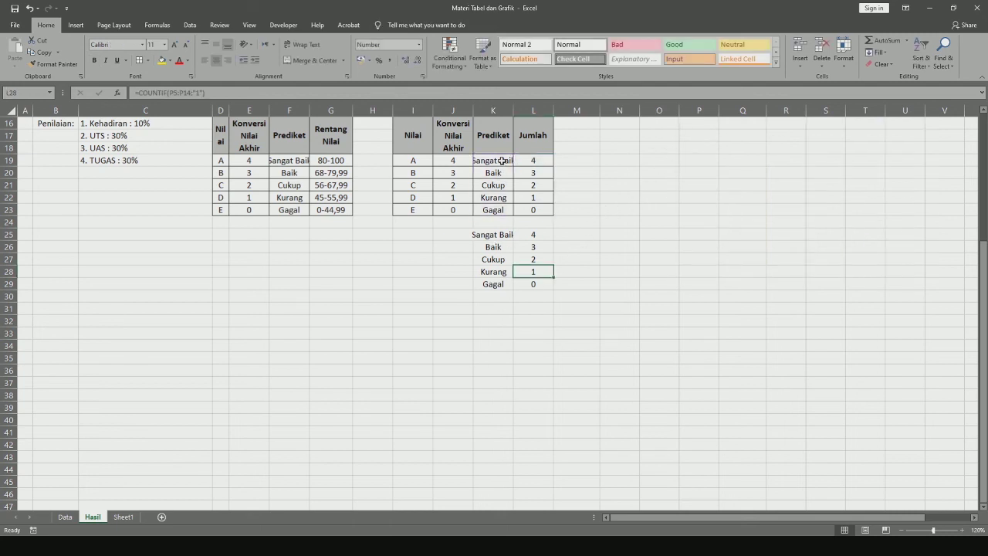
Step: Insert a pie chart with category and percentage labels from the Prediket and Jumlah data in K19:L23, and place it beside the Jumlah column
mouse_move(506, 163)
mouse_down()
mouse_move(533, 162)
mouse_move(535, 207)
mouse_up()
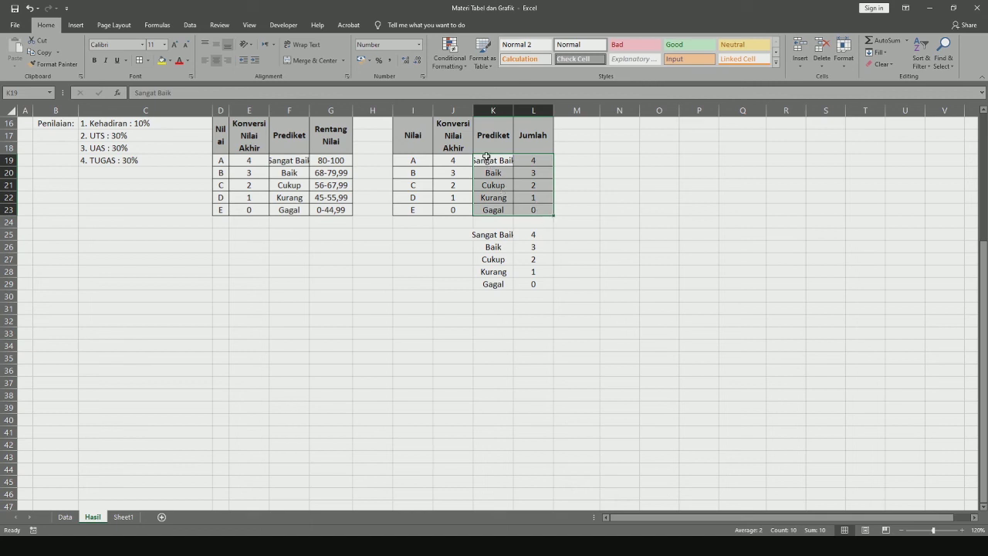
drag(486, 160, 531, 209)
click(76, 25)
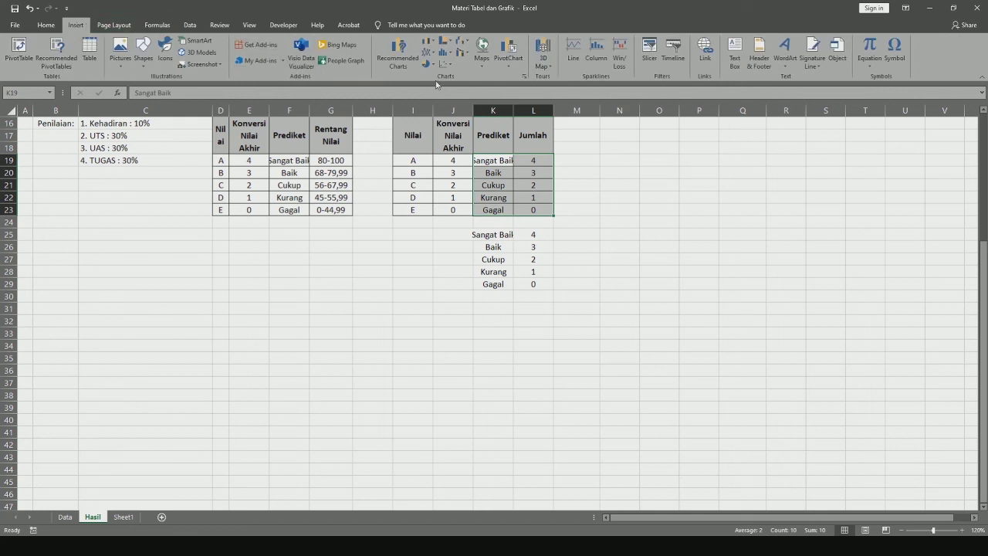
click(401, 50)
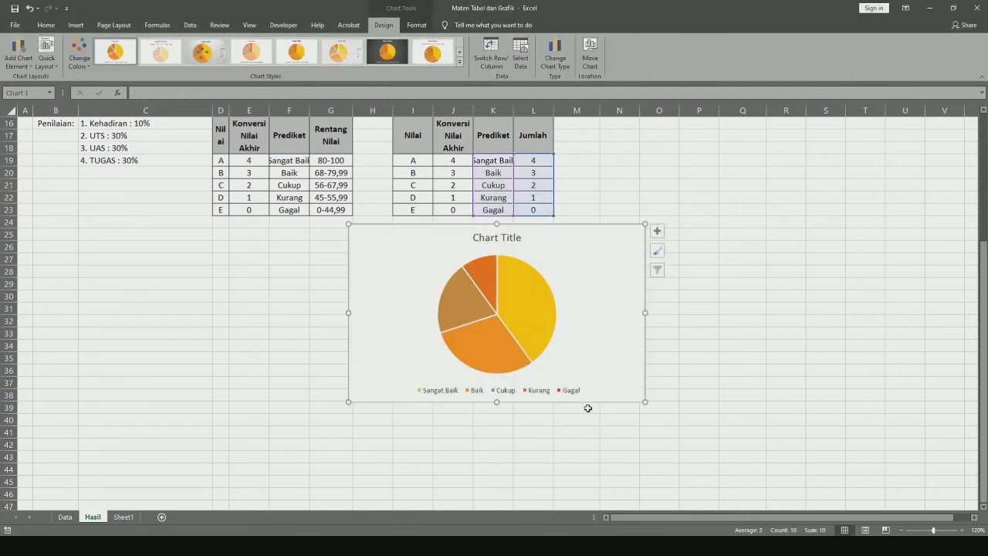
key(Return)
drag(586, 348, 814, 254)
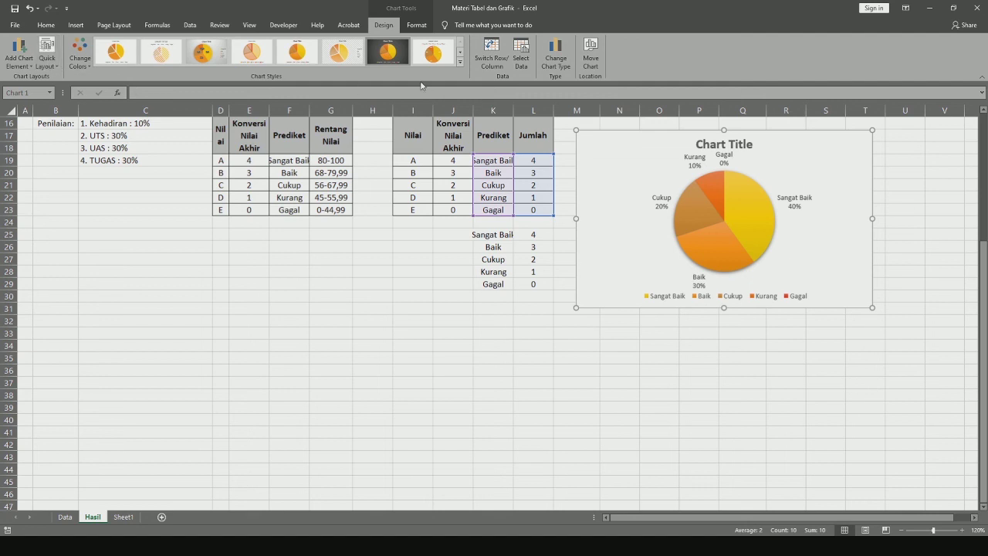
Step: Change the pie chart to a column chart with each Prediket as its own coloured series
click(561, 68)
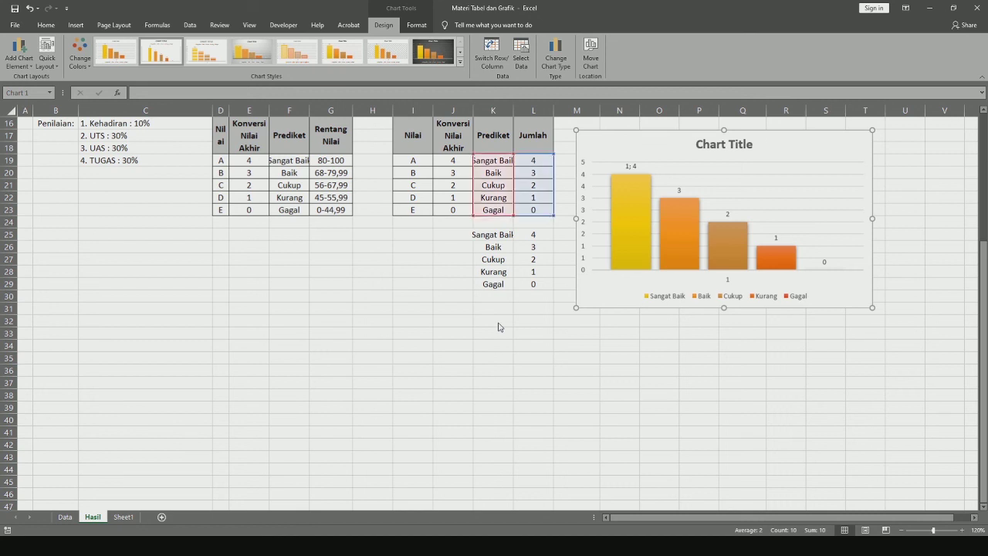
click(677, 383)
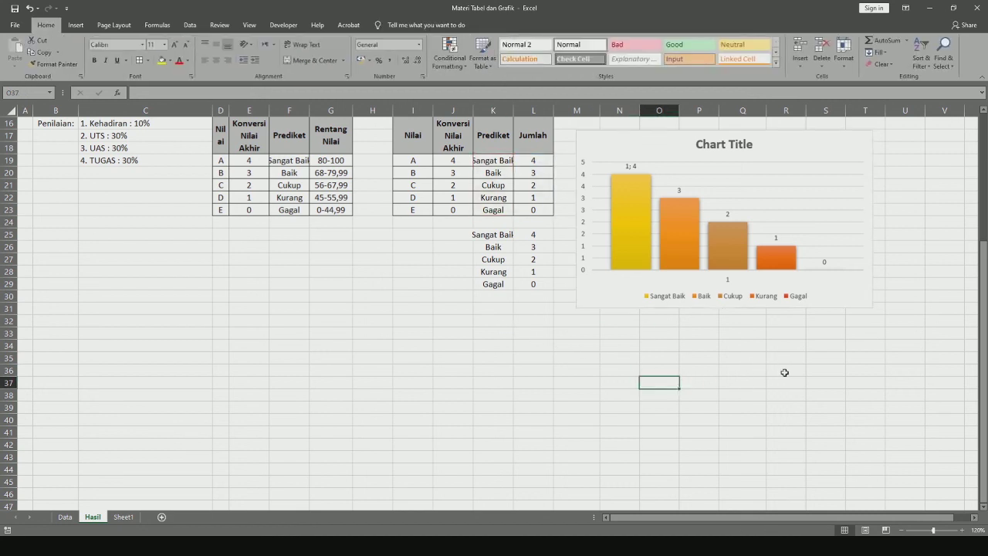
Step: Examine which source cells feed the Sangat Baik, Baik, Cukup and Kurang columns of the chart
click(681, 262)
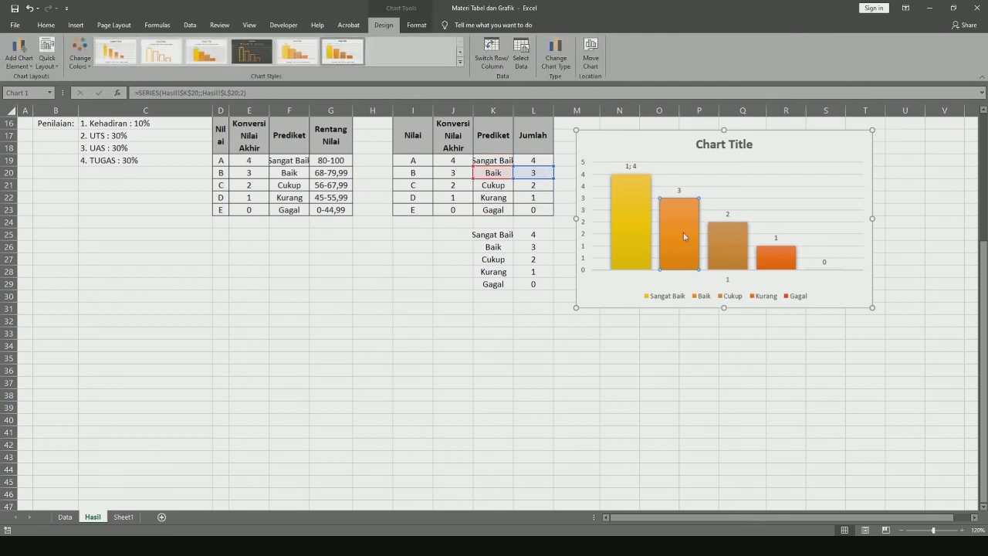
click(628, 228)
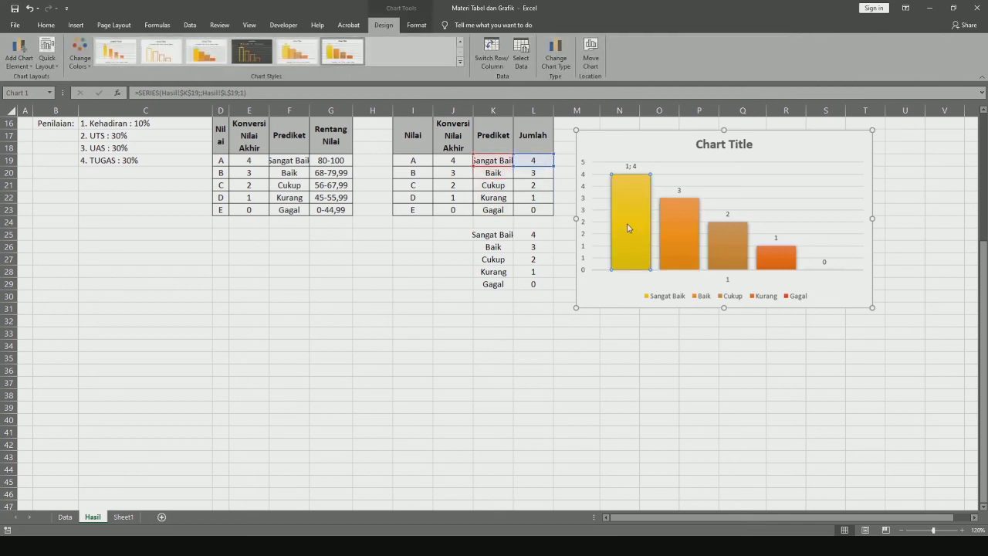
click(681, 231)
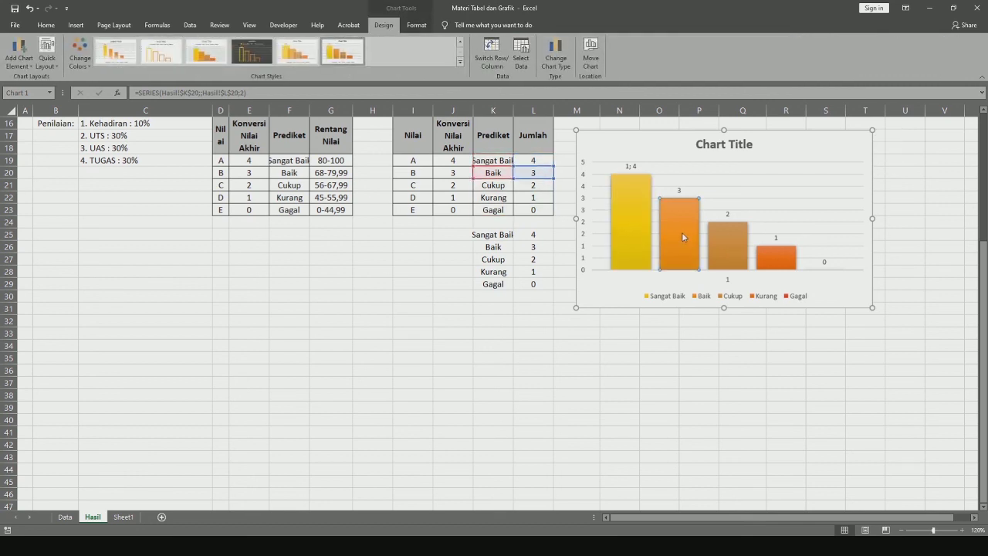
click(732, 244)
click(775, 257)
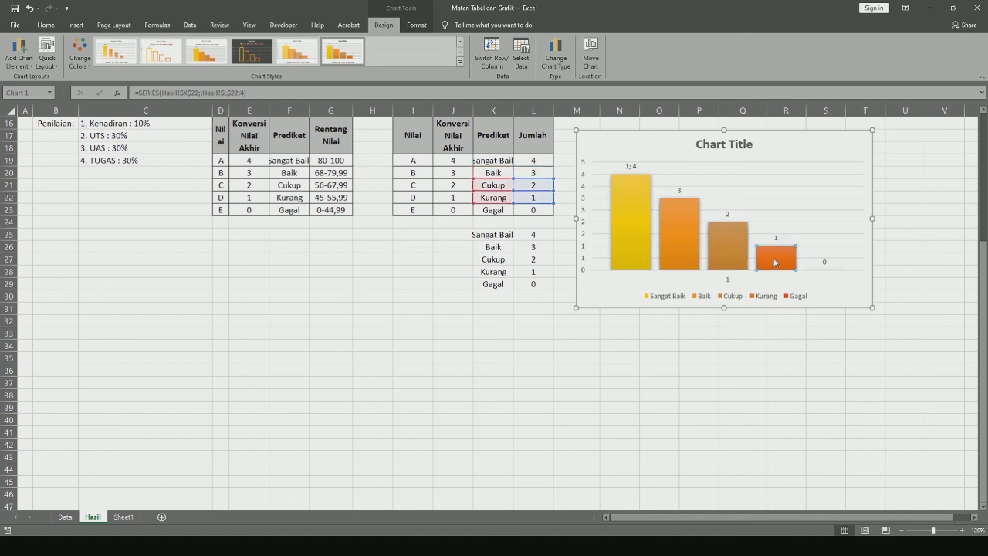
Step: Move the column chart slightly up and closer to the Jumlah column, starting at row 15
click(818, 264)
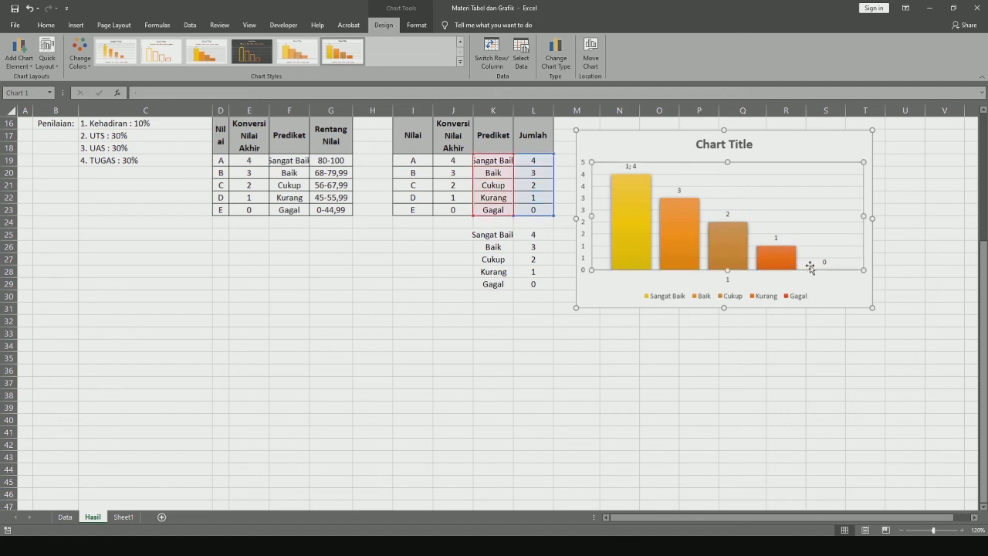
scroll(418, 327, up, 1)
scroll(419, 327, up, 2)
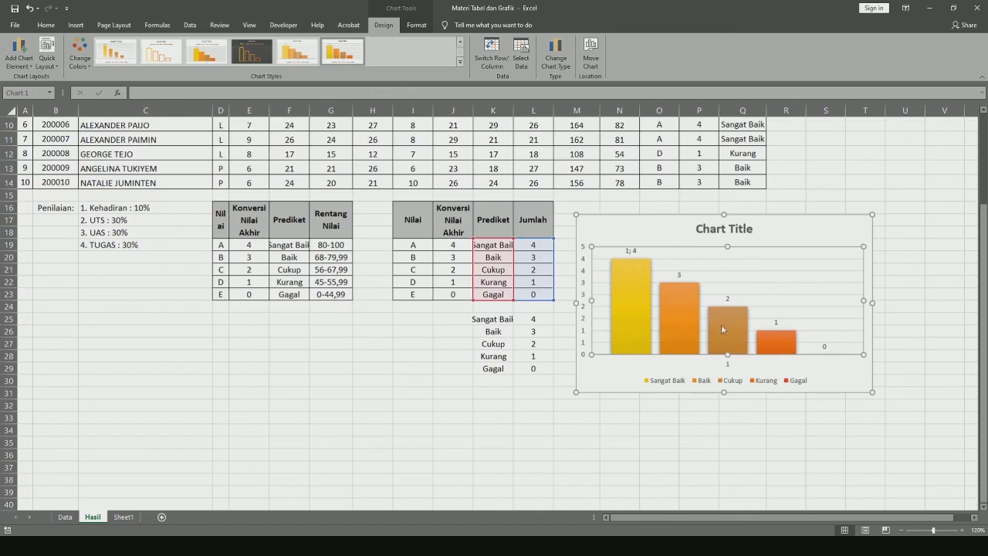
drag(788, 234, 781, 208)
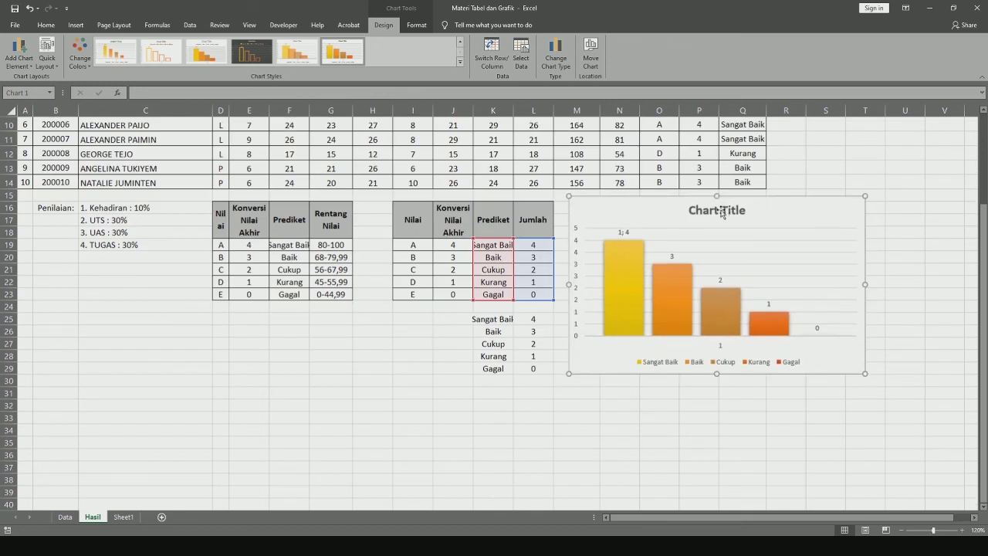
Step: Replace the column chart's placeholder title with "presentase nilai"
double_click(720, 210)
double_click(722, 213)
triple_click(721, 214)
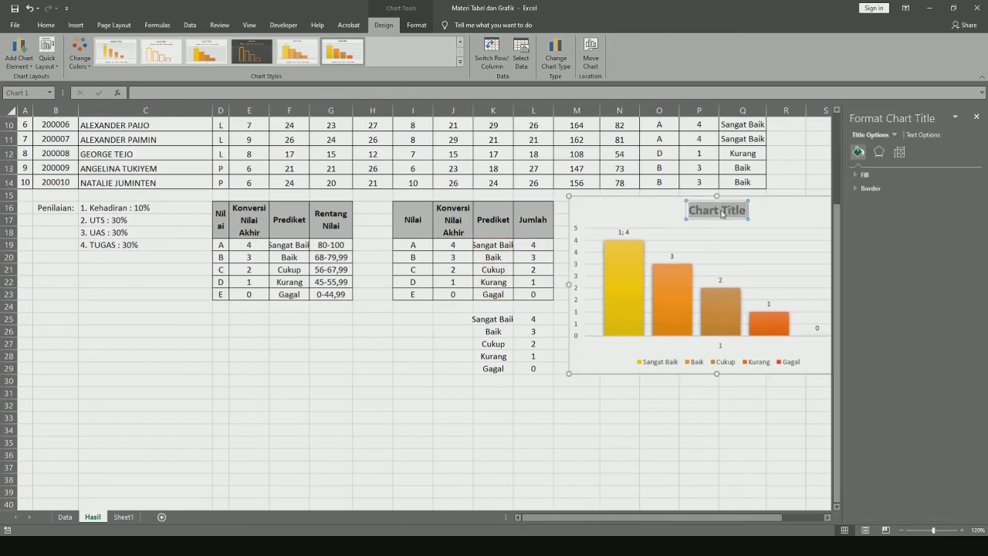
text(presentase)
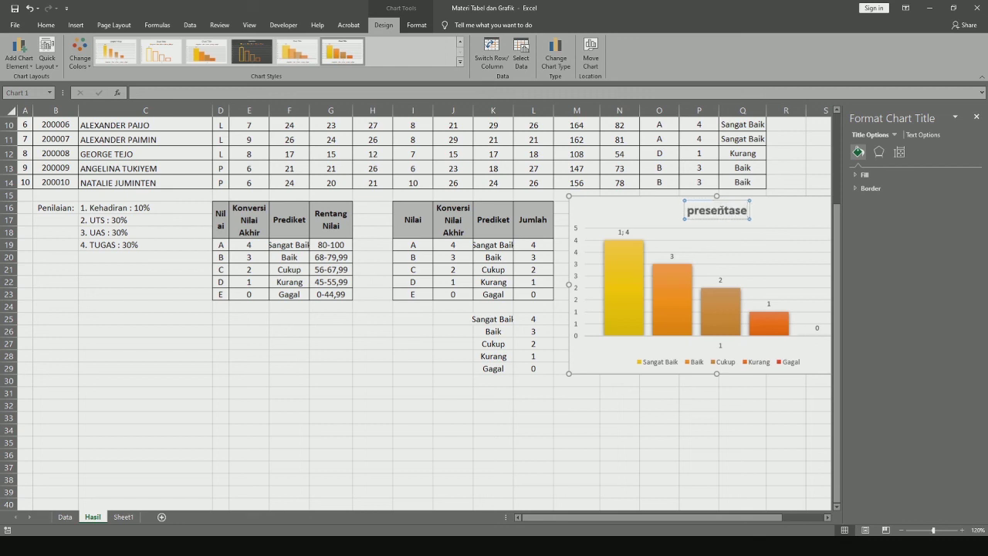
text( nilai)
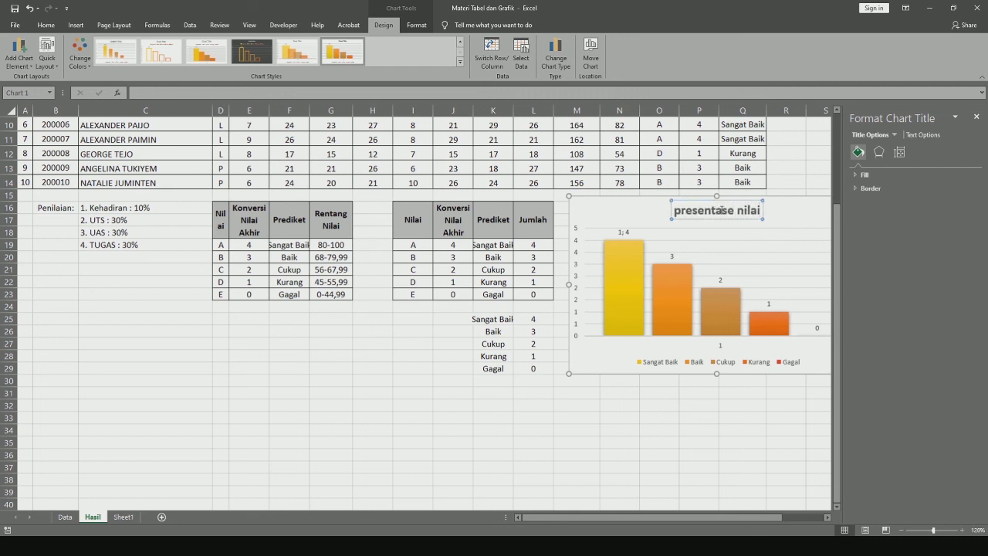
click(702, 429)
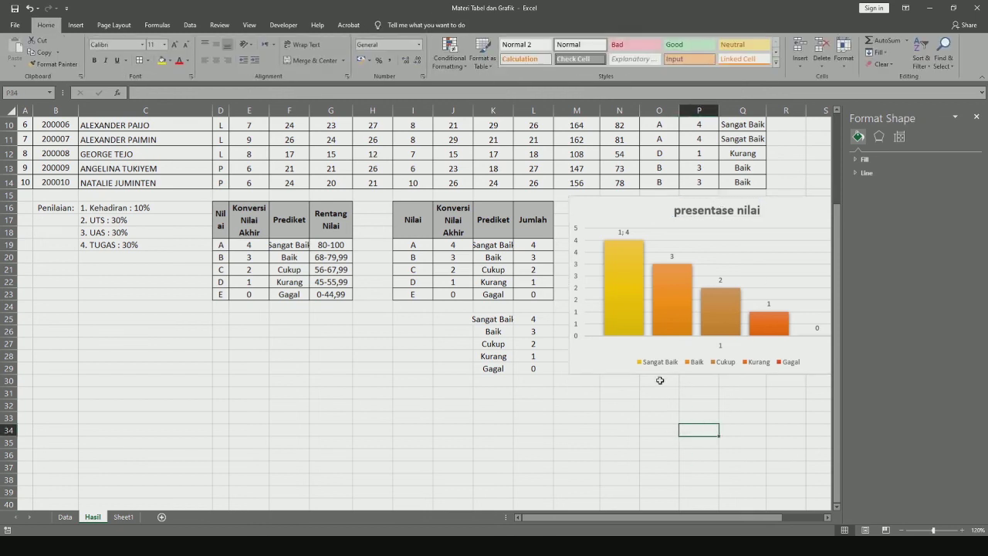
Step: Examine the fill and border options of the chart's Sangat Baik column and plot area, and close the formatting options
click(631, 305)
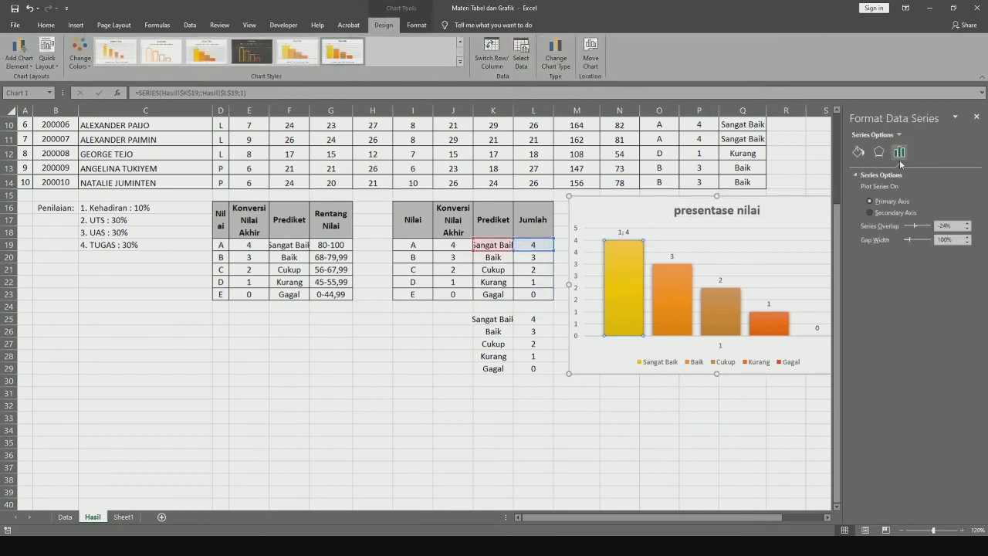
click(859, 152)
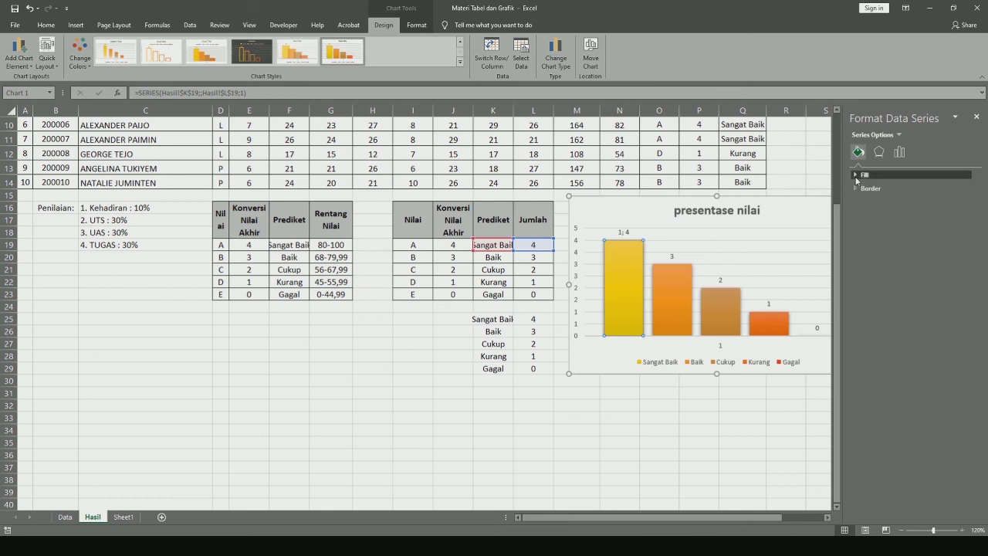
click(861, 174)
click(853, 297)
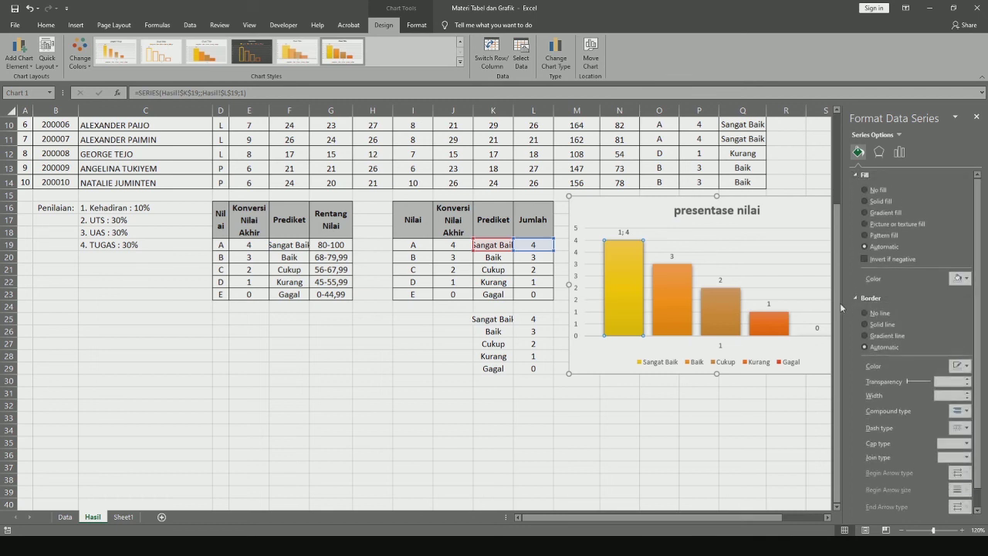
click(750, 245)
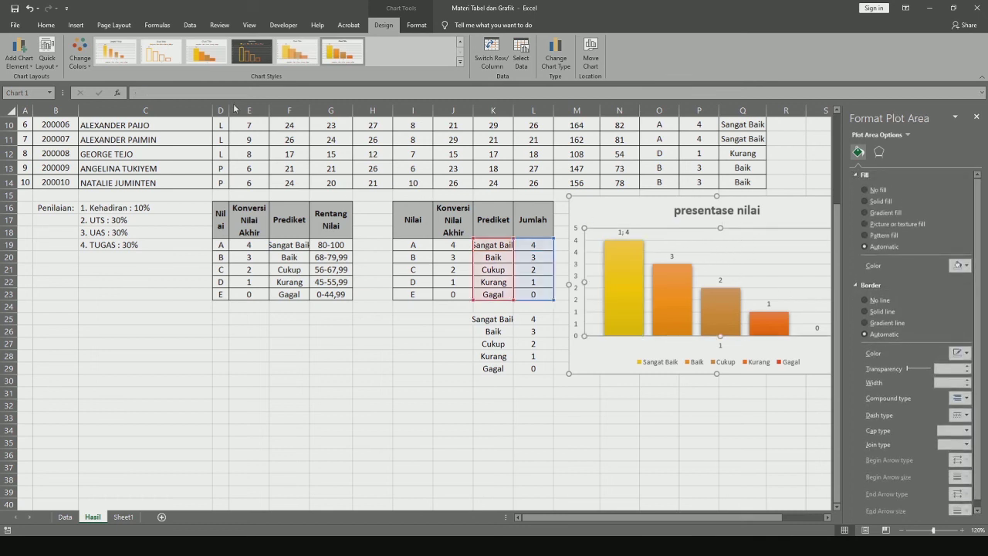
click(346, 54)
click(976, 118)
scroll(842, 245, up, 3)
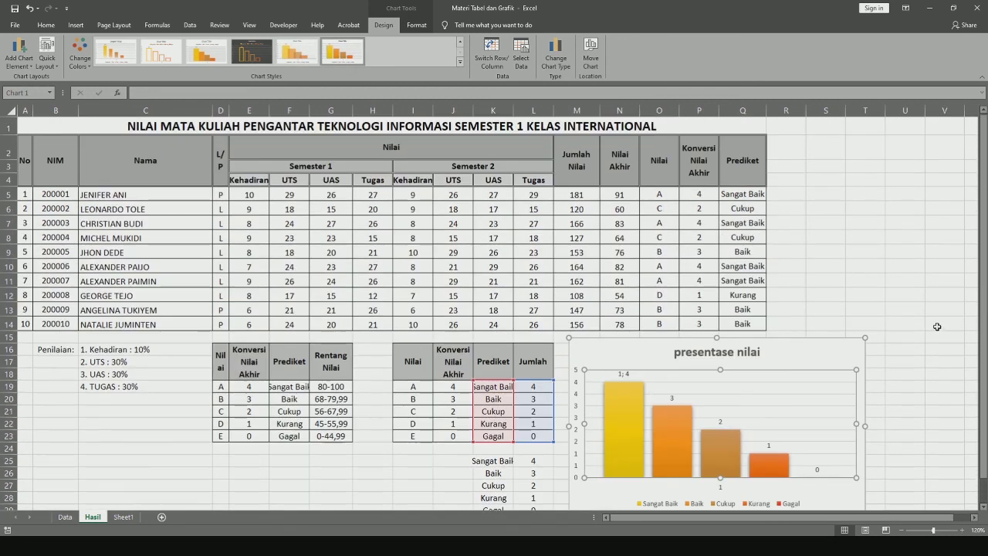
click(842, 246)
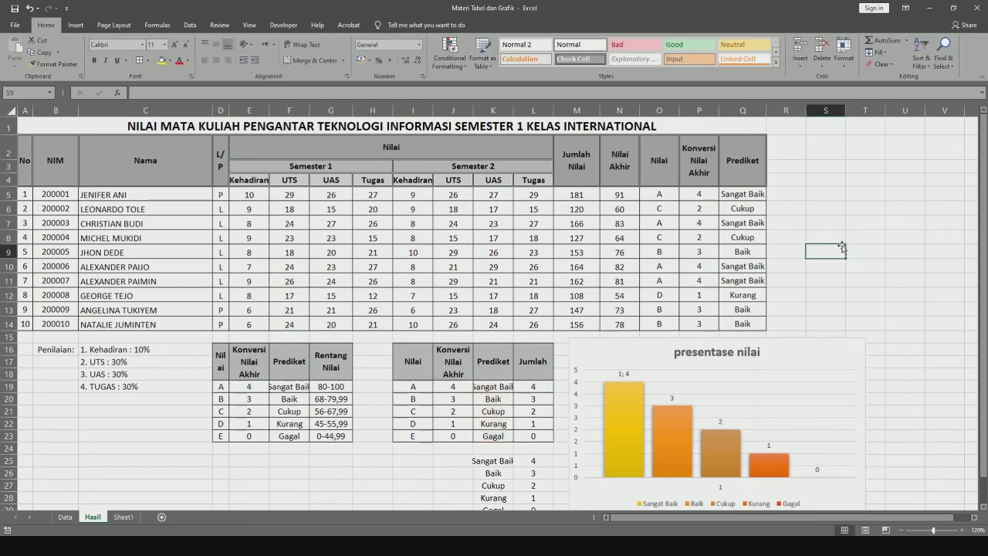